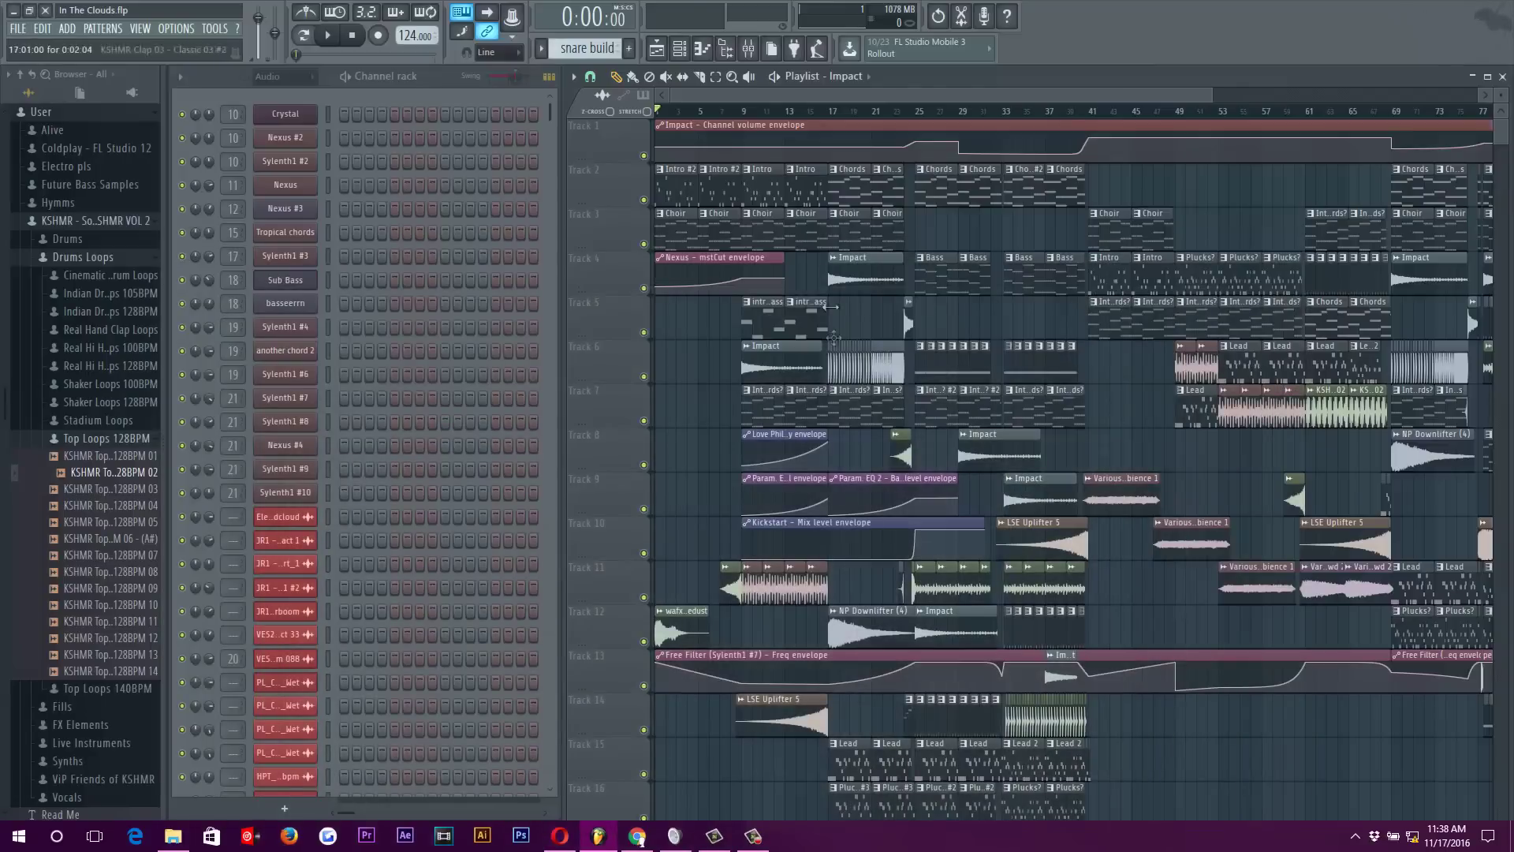
Look over the song's playlist arrangement, from the intro bars down to the automation envelopes on the lower tracks
scroll(786, 273, "down", 1)
scroll(787, 272, "up", 1)
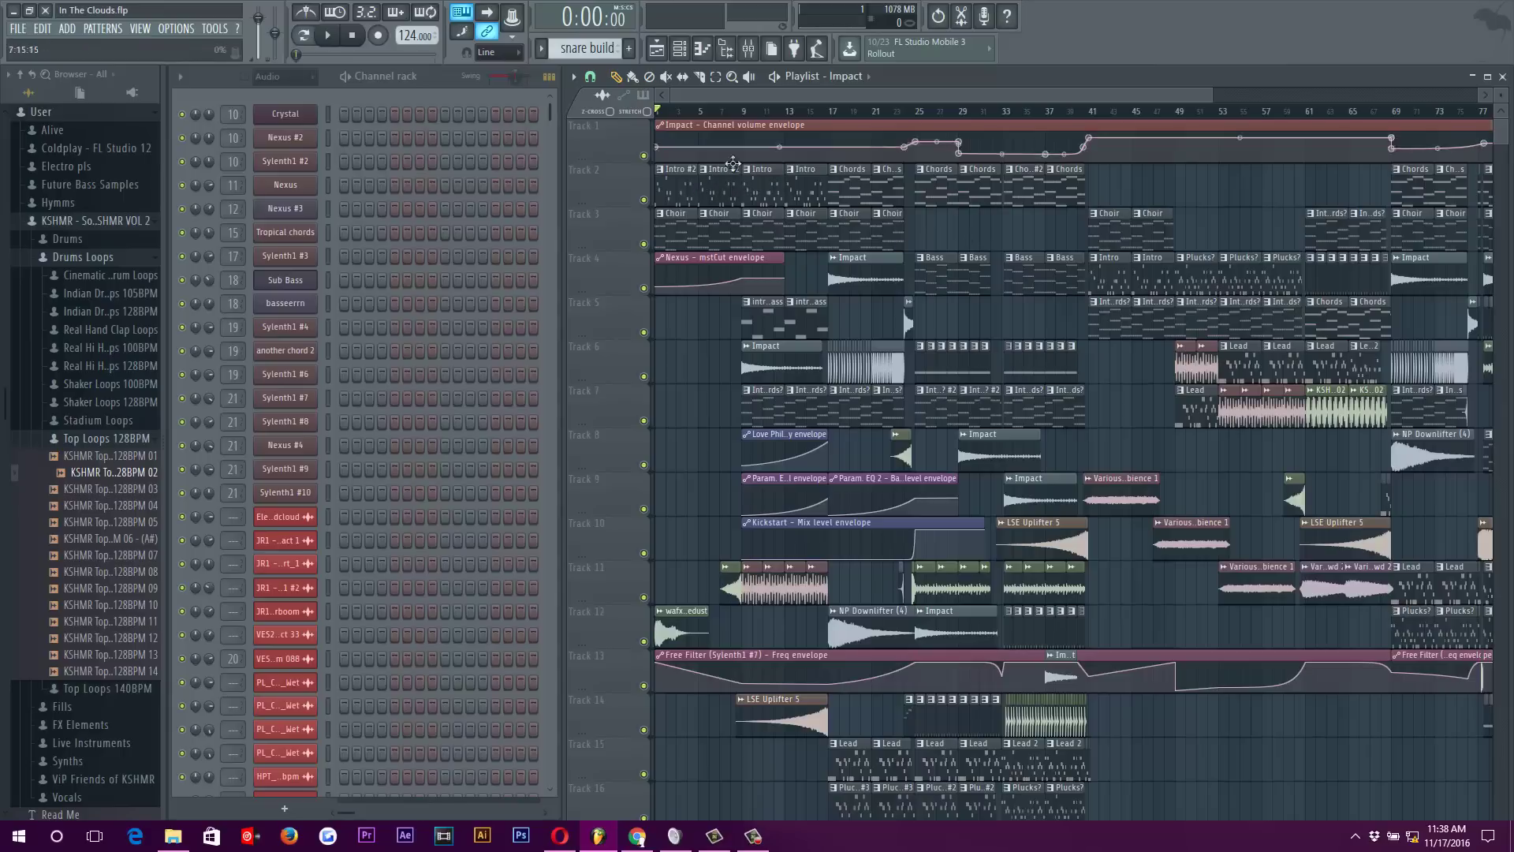
mouse_move(727, 165)
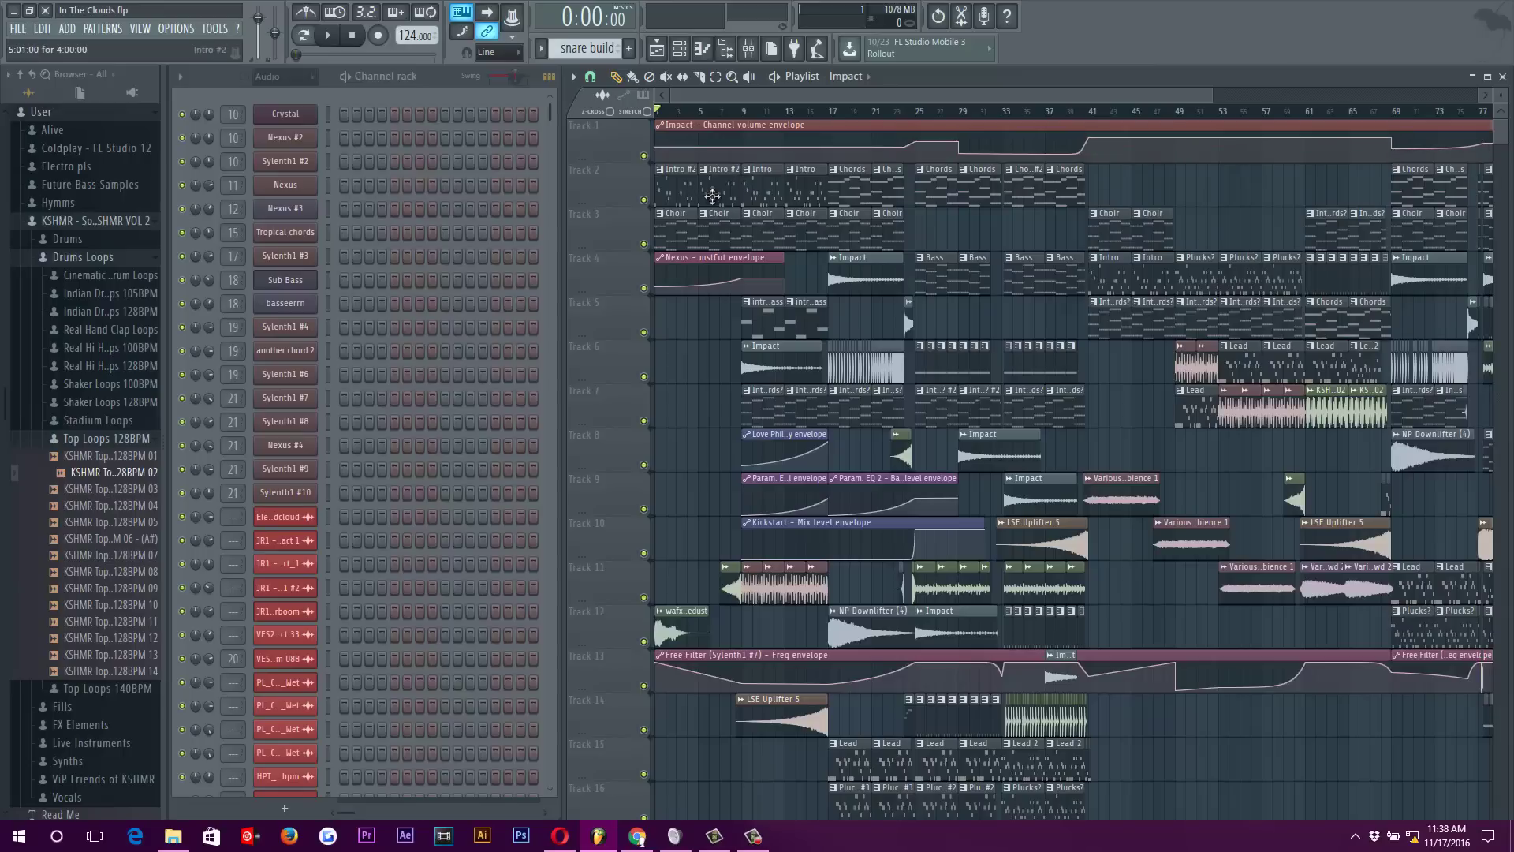
scroll(712, 185, "up", 5)
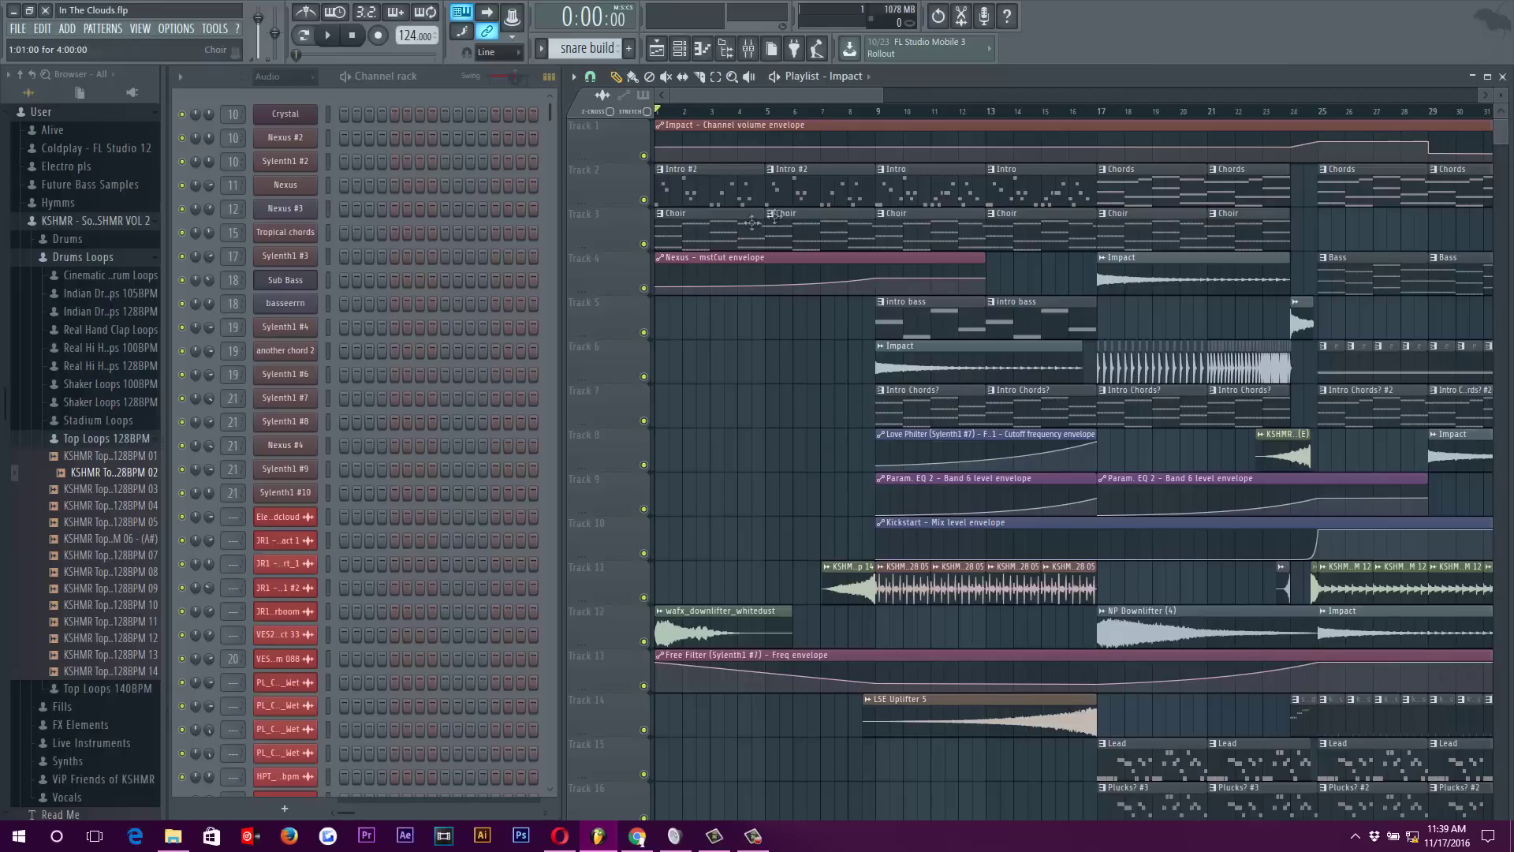
scroll(751, 224, "down", 2)
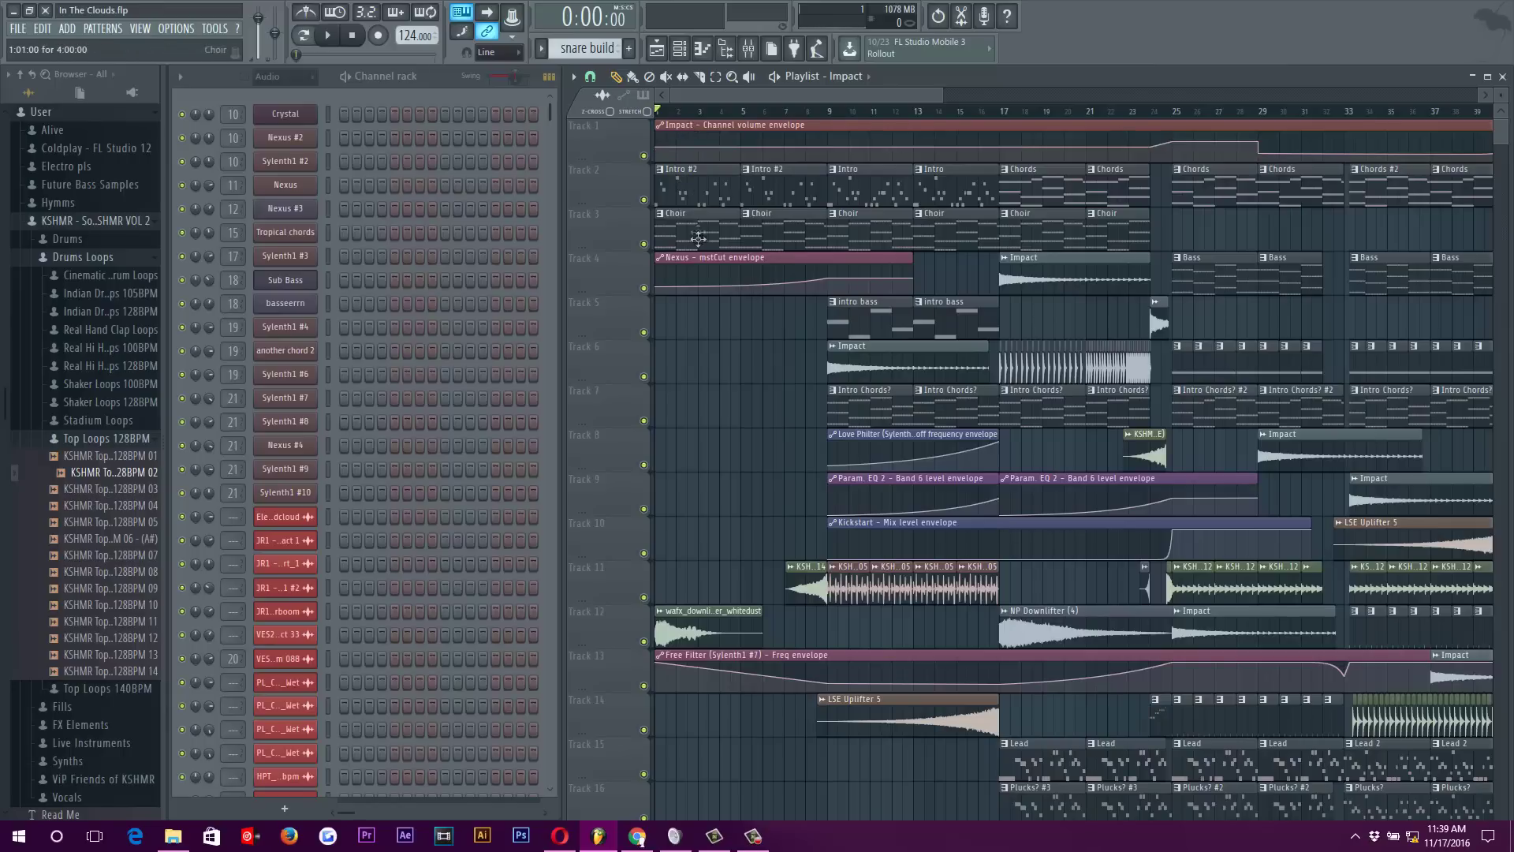
scroll(723, 229, "down", 7)
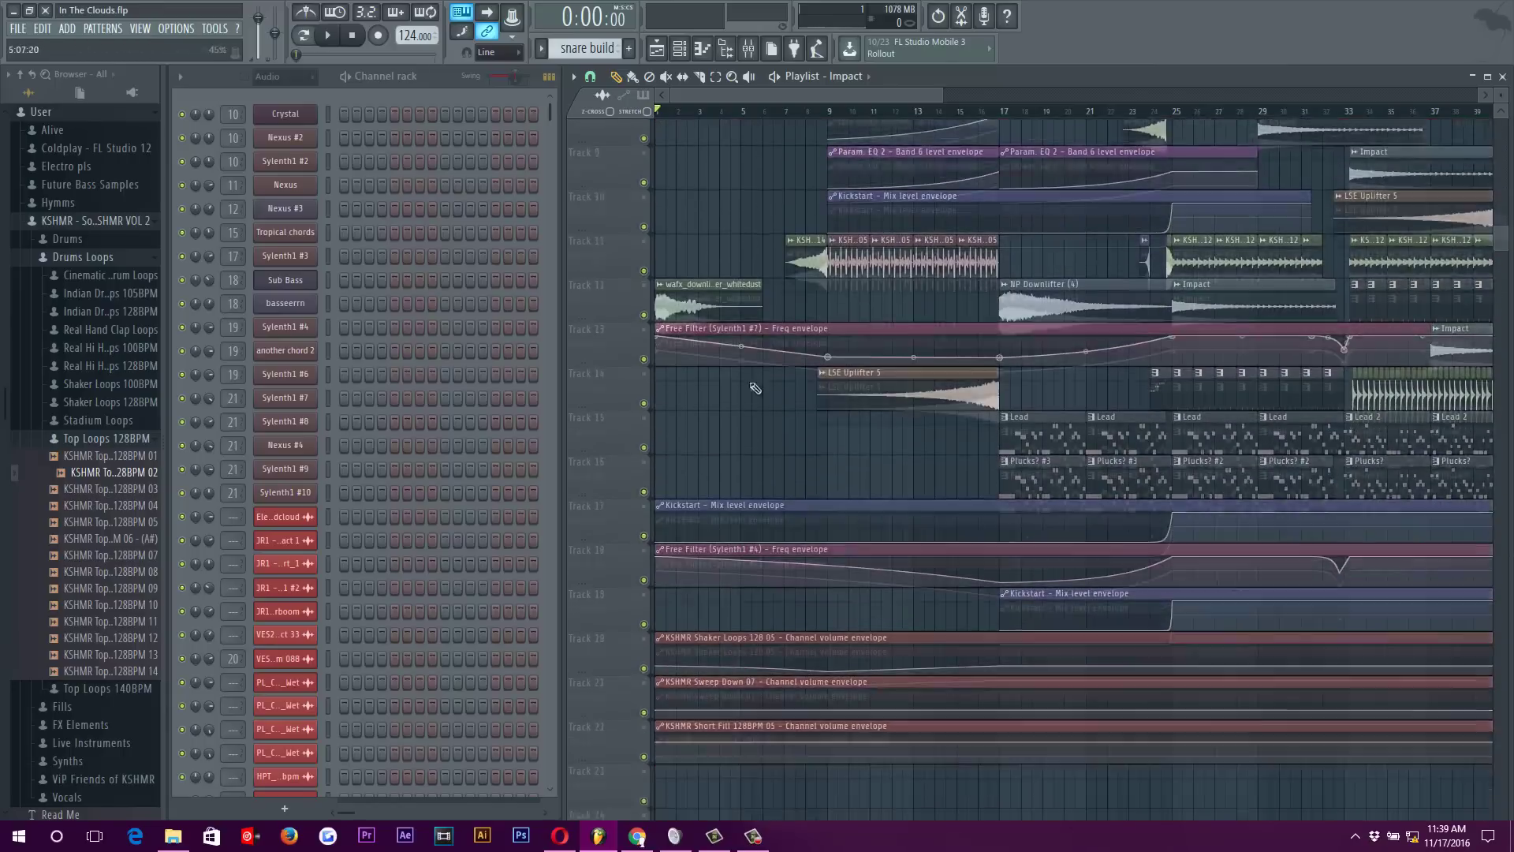
scroll(782, 423, "up", 7)
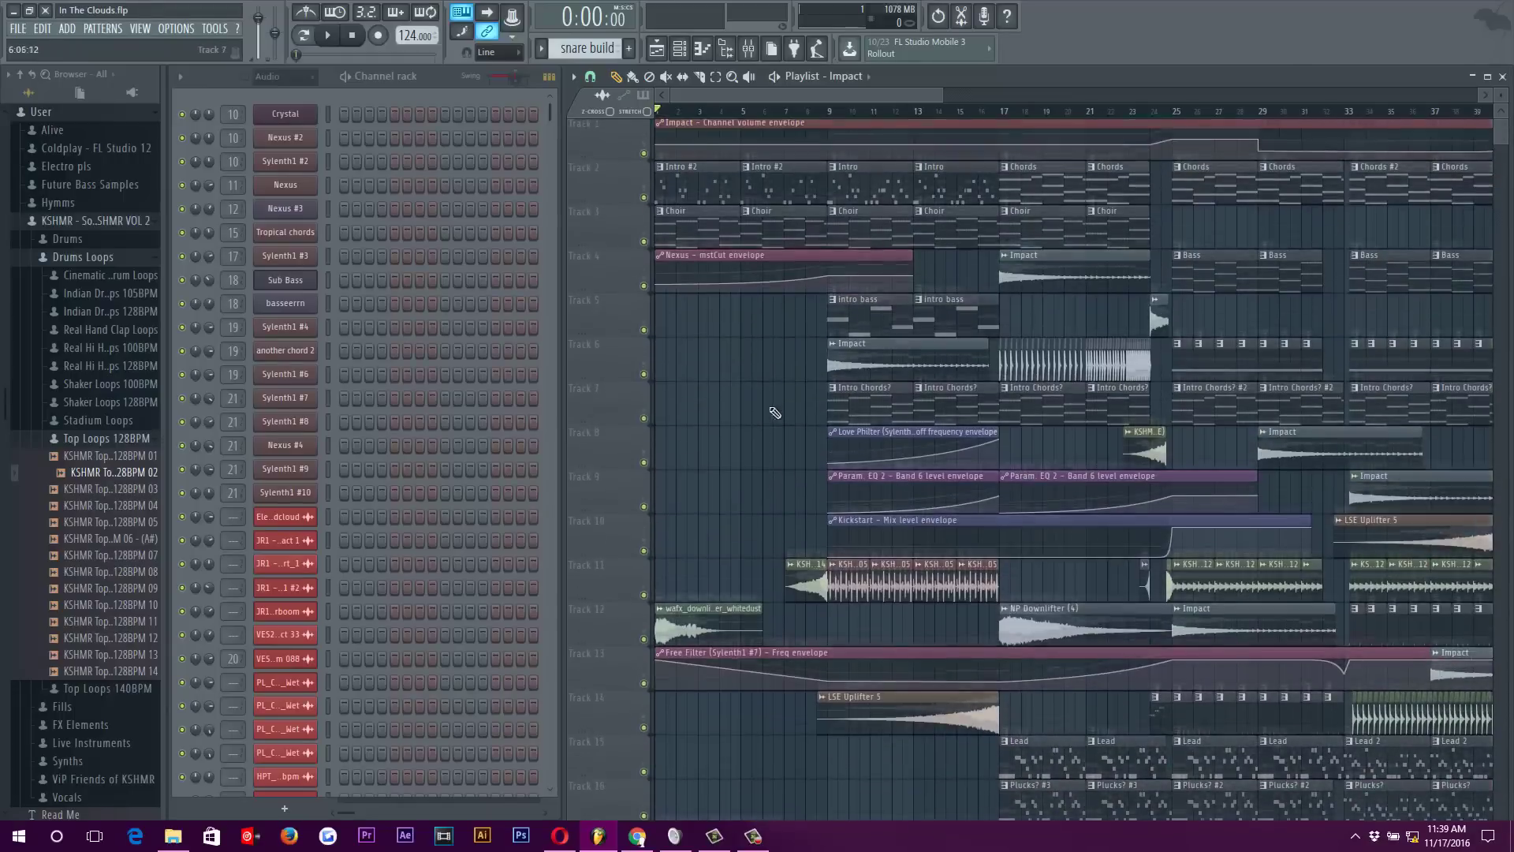
Open the Intro #2 pattern's Crystal notes in the piano roll, play them back and stop playback
double_click(694, 197)
key("space")
scroll(704, 394, "down", 3)
scroll(705, 394, "up", 1)
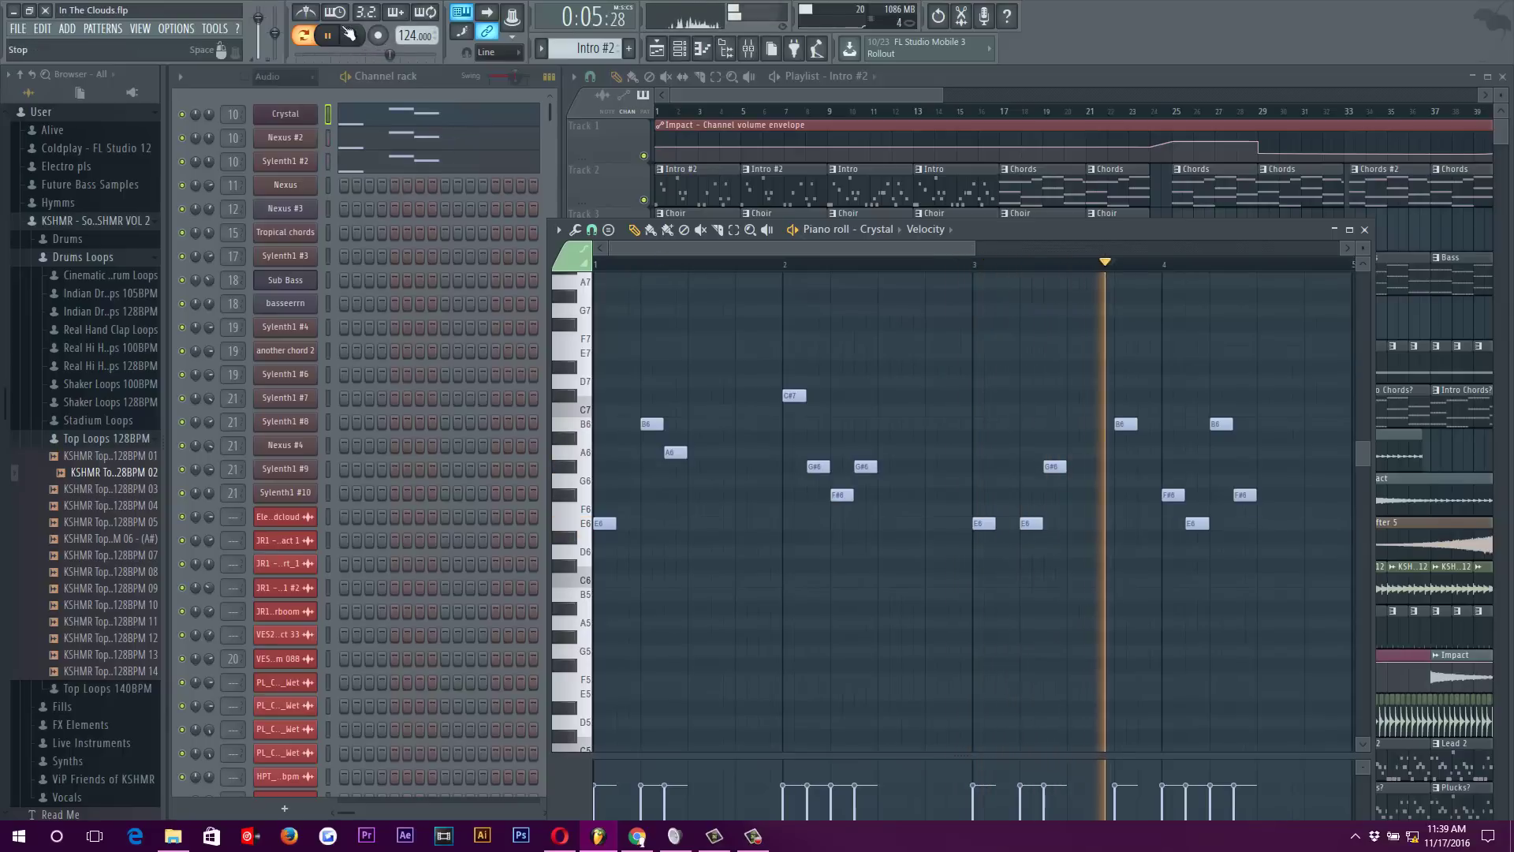
left_click(361, 35)
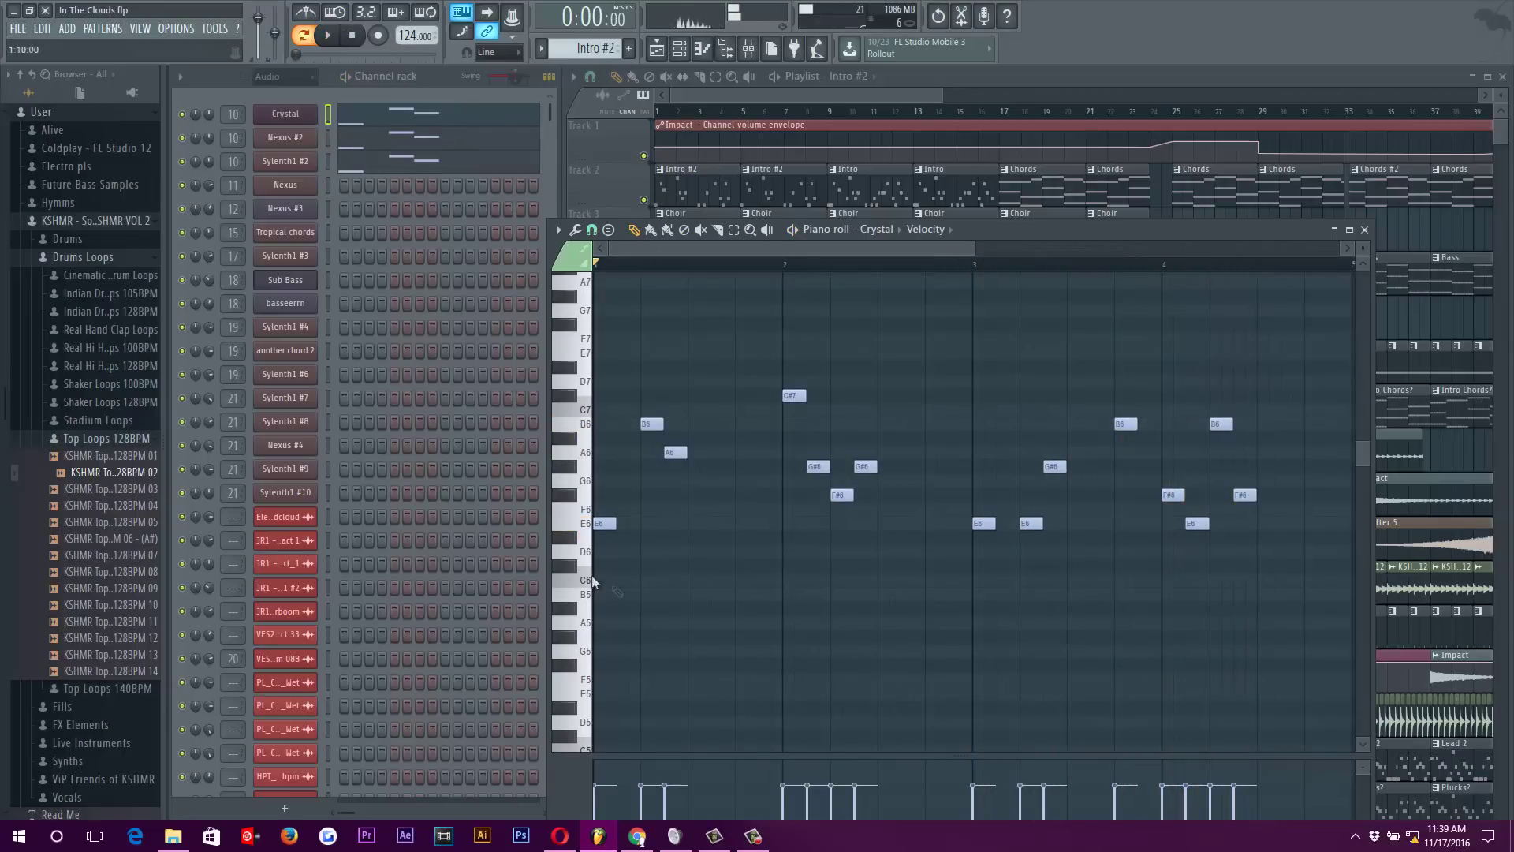
View the Crystal, Nexus #2 and Sylenth1 #2 instruments of the Intro #2 pattern, and close them and the piano roll
left_click(306, 124)
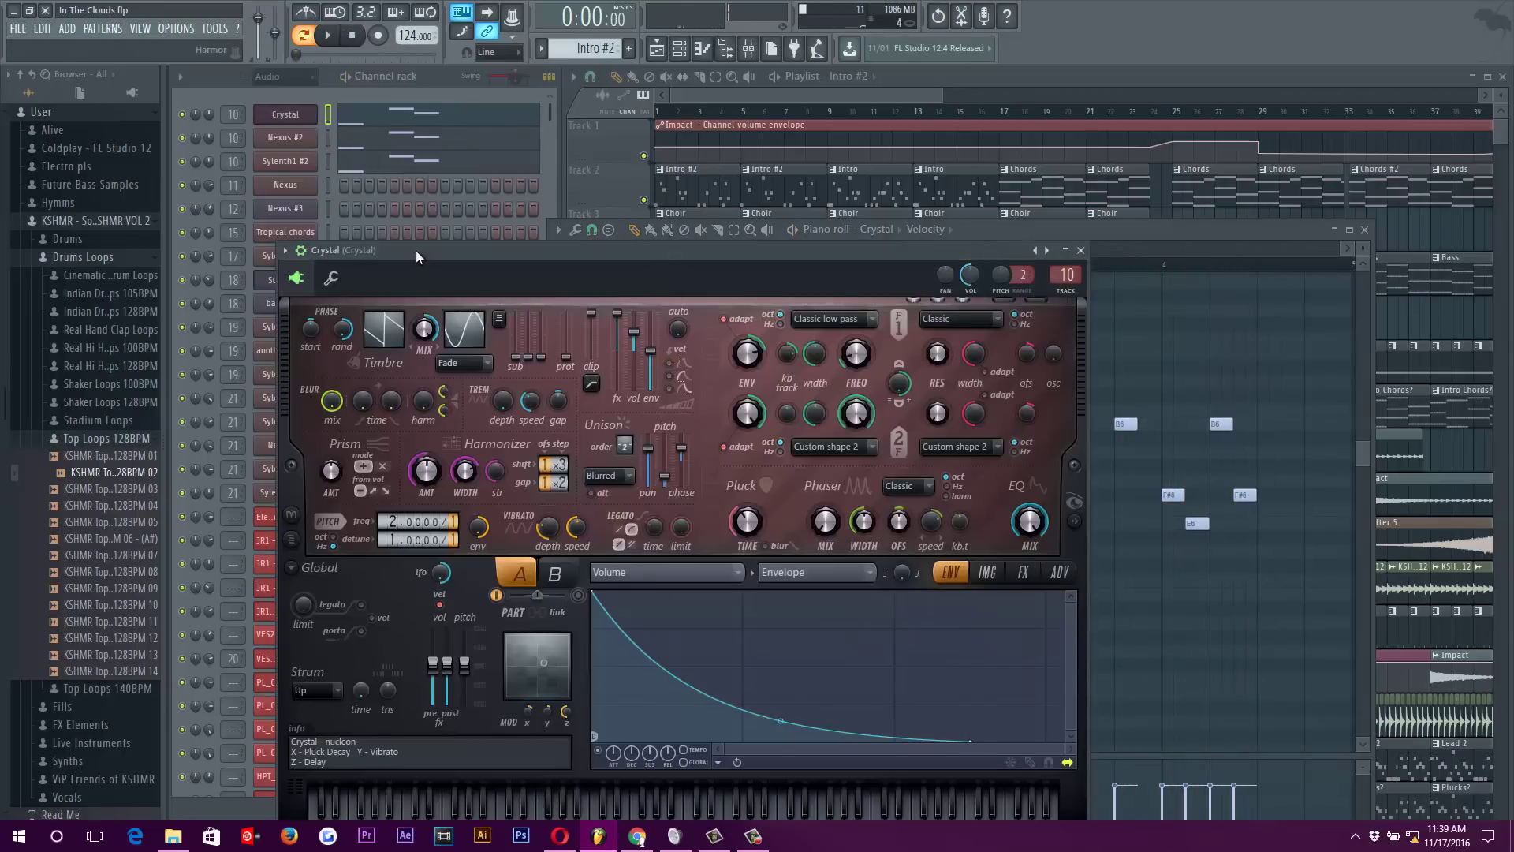
left_click_drag(415, 250, 520, 161)
left_click(1194, 167)
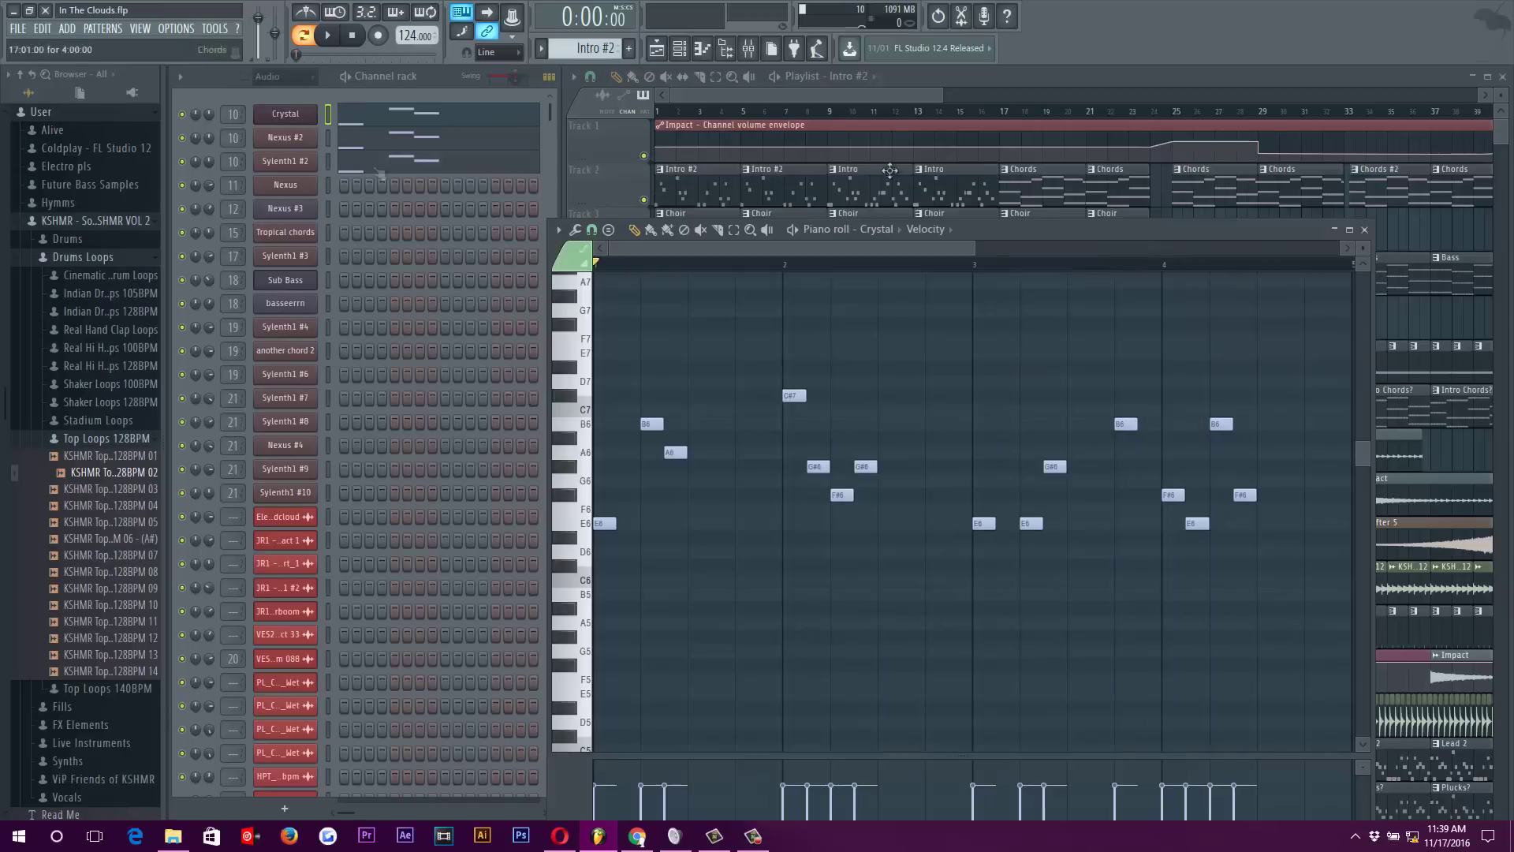
left_click(308, 140)
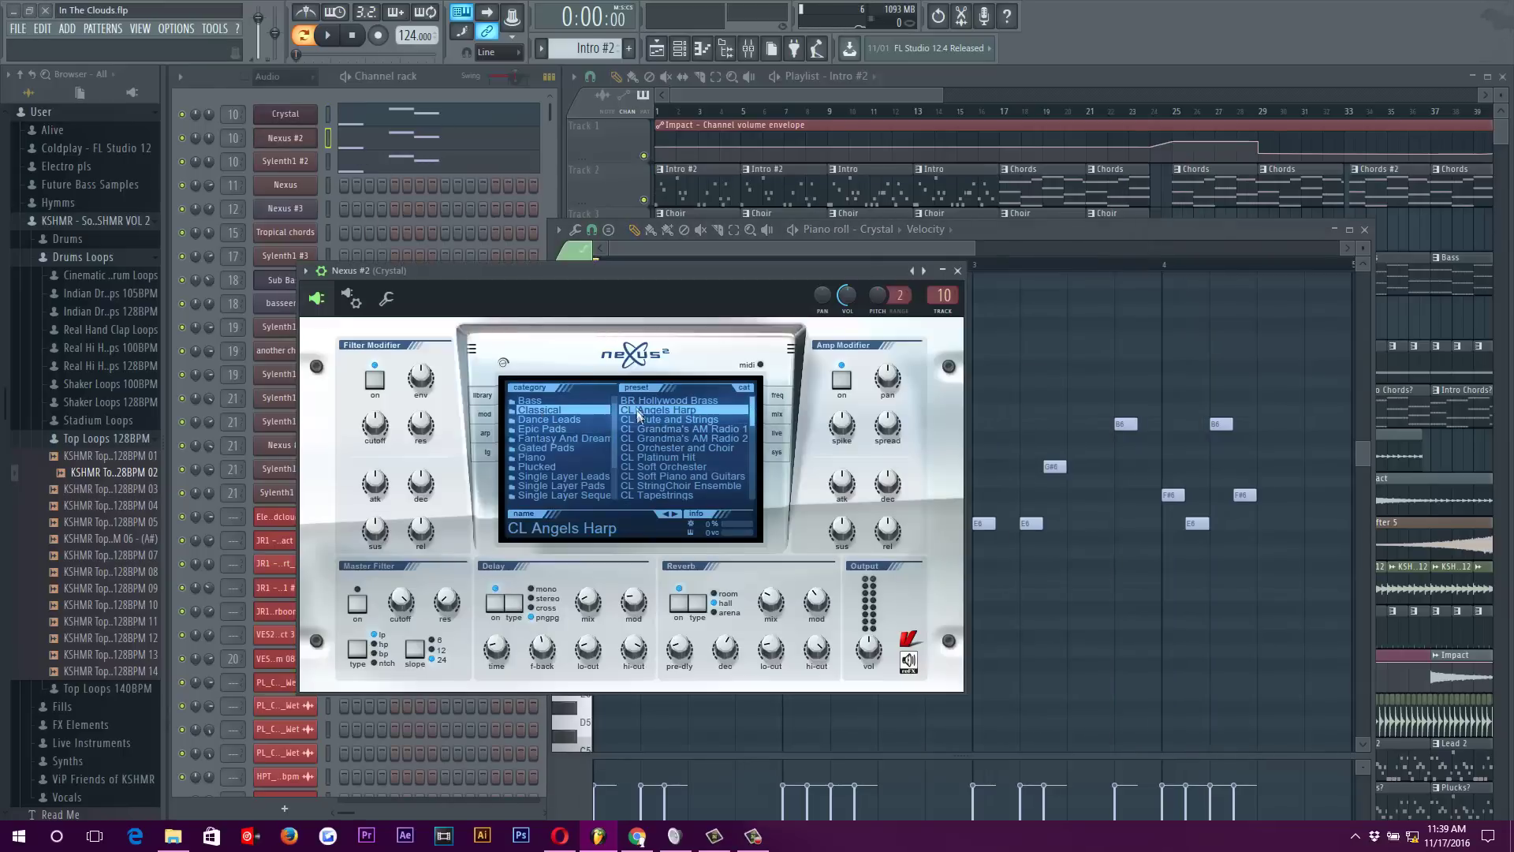
left_click(958, 271)
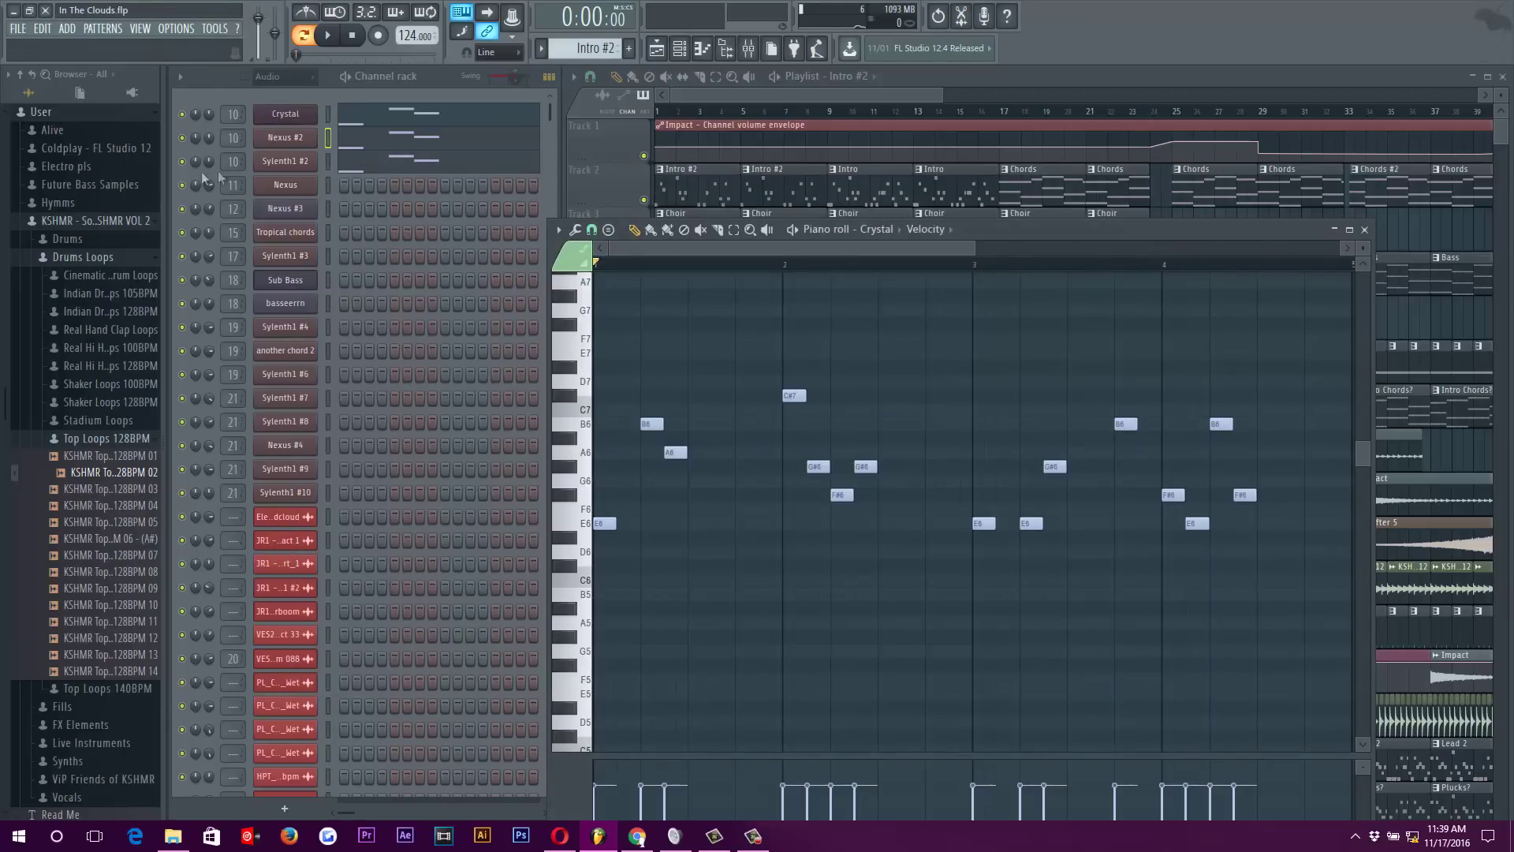
left_click(285, 161)
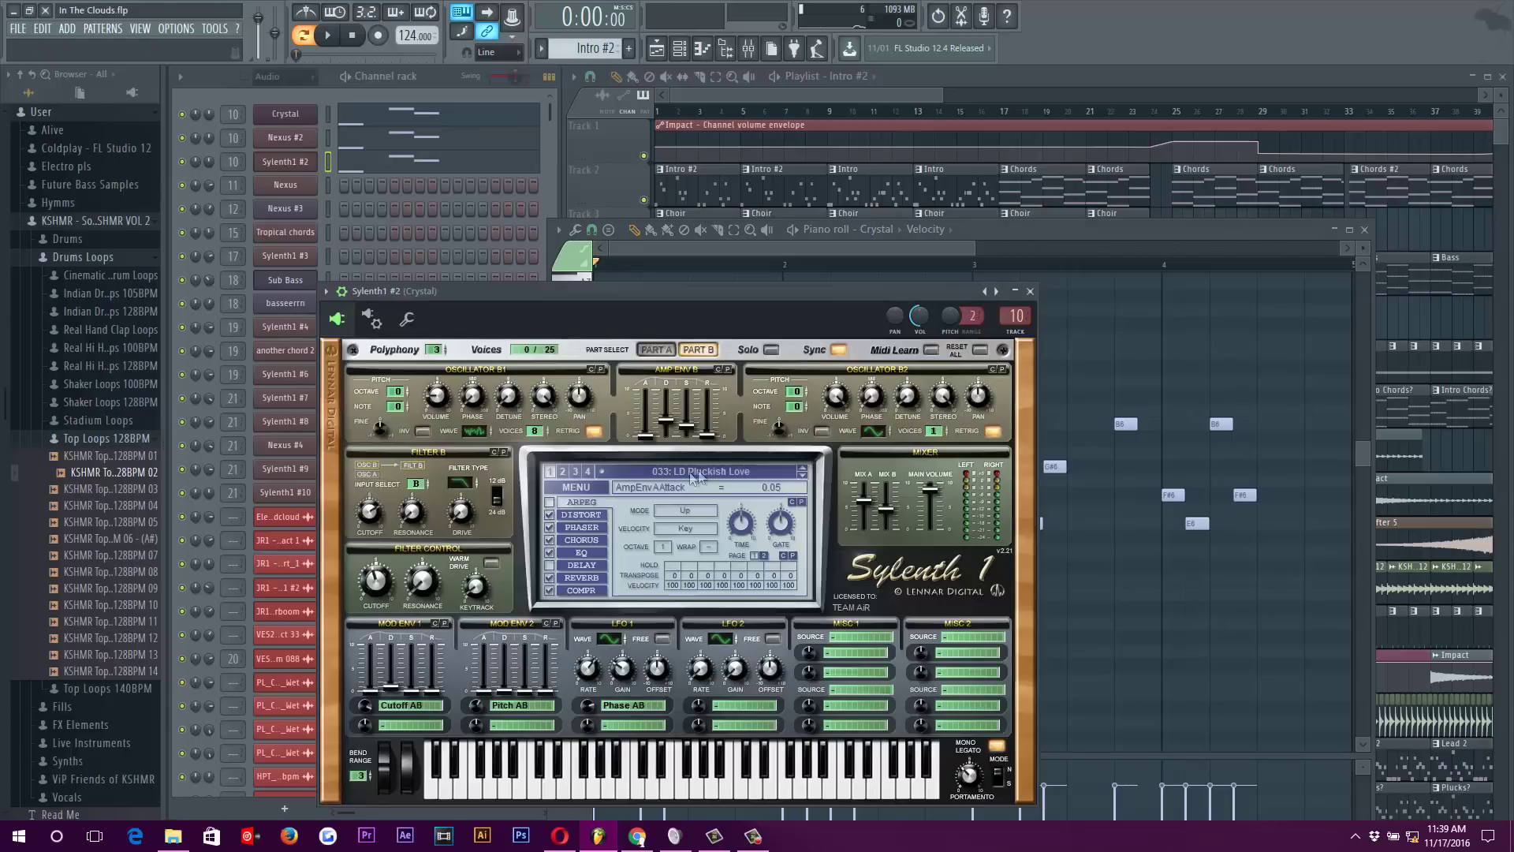
left_click(1030, 291)
left_click(1365, 230)
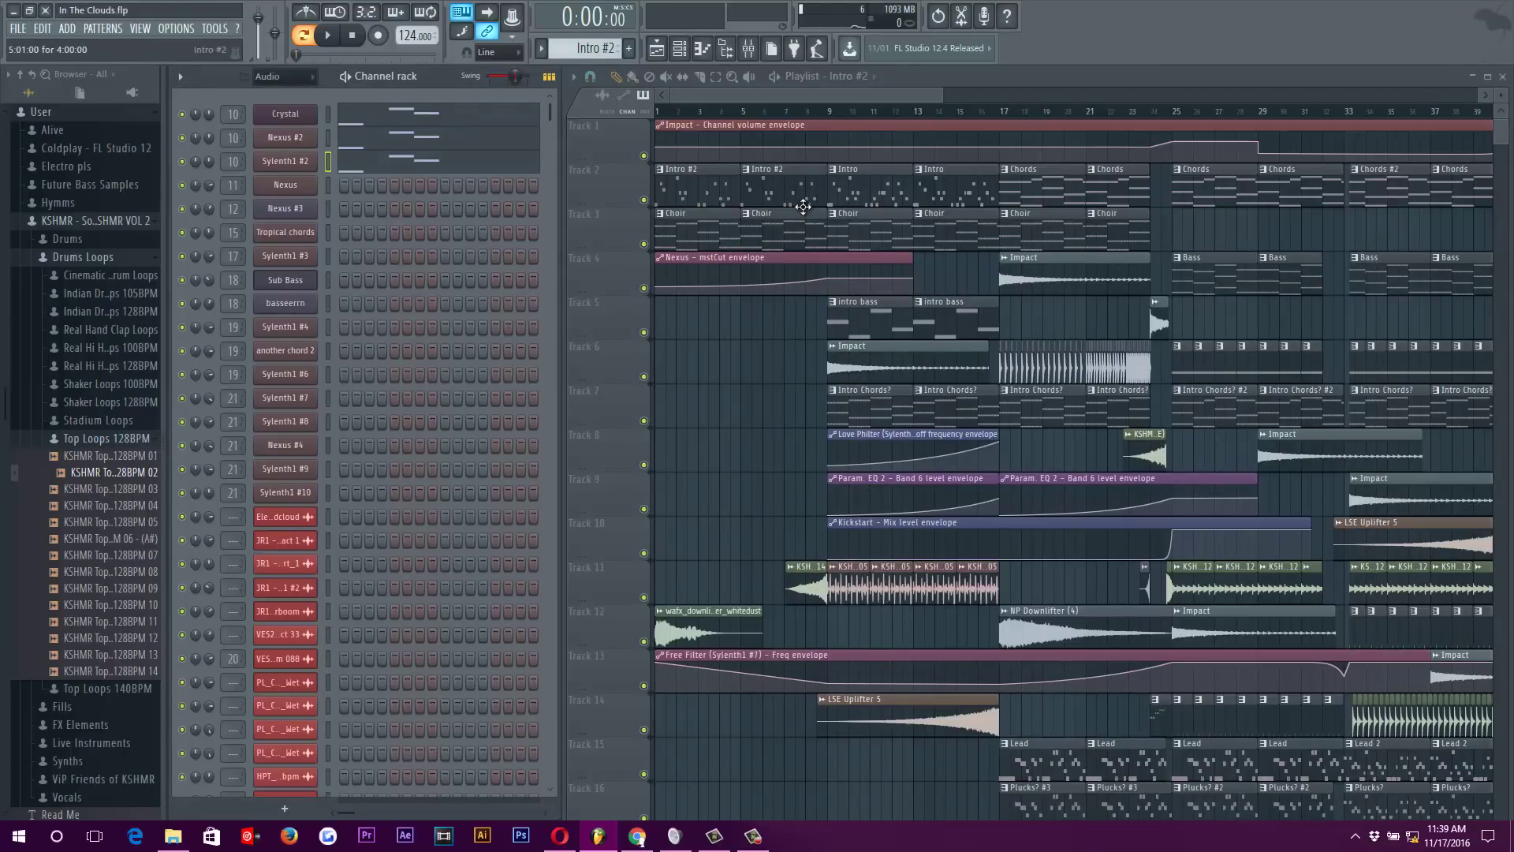
Select the Choir pattern, show its Nexus instrument with the VO Classical Choir 2 preset, and play the pattern
left_click(699, 234)
left_click(367, 198)
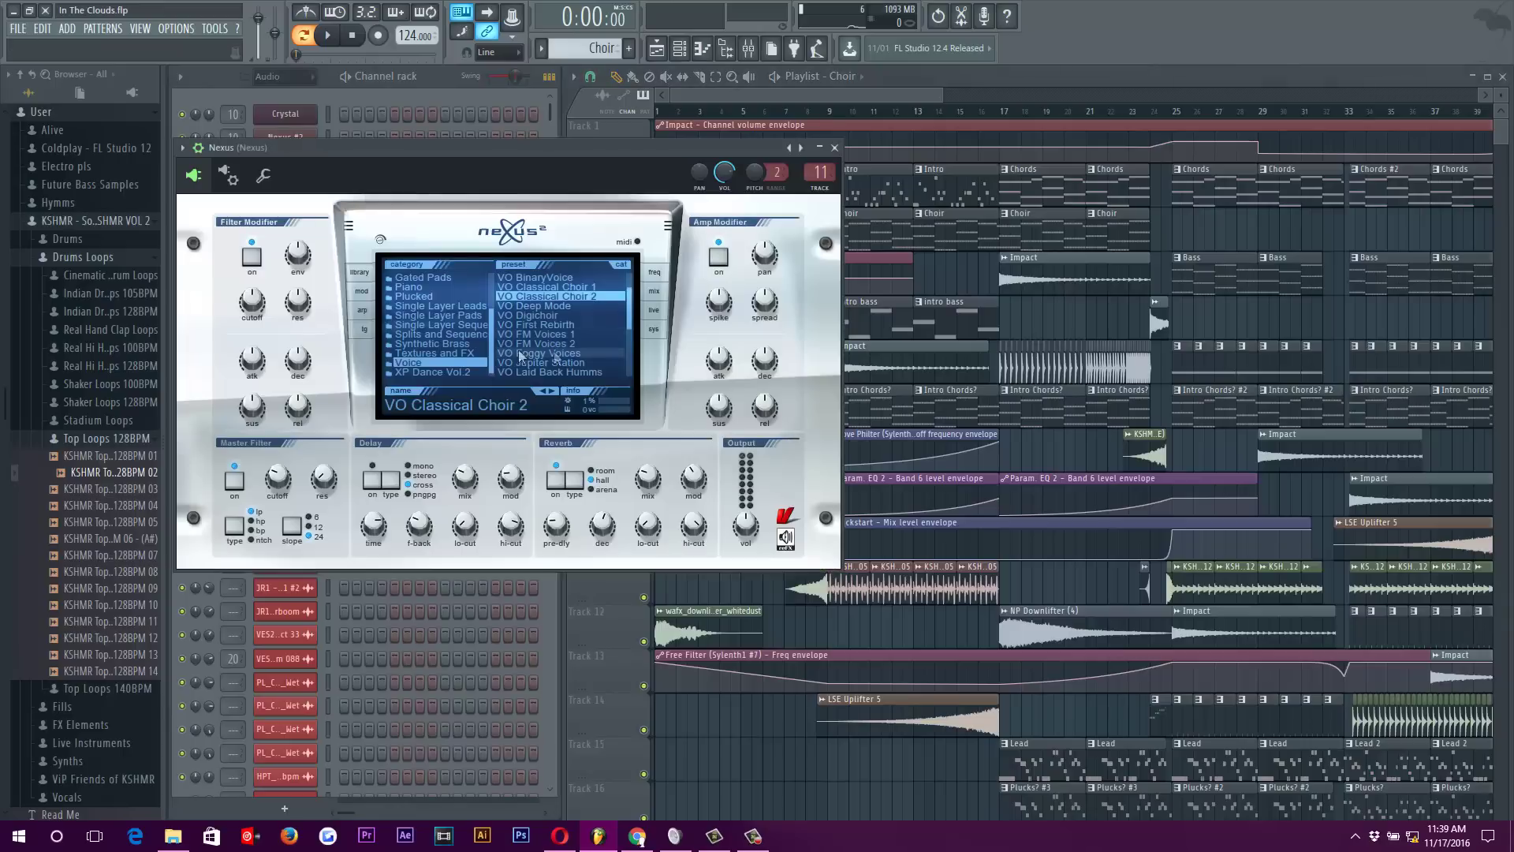
left_click(565, 291)
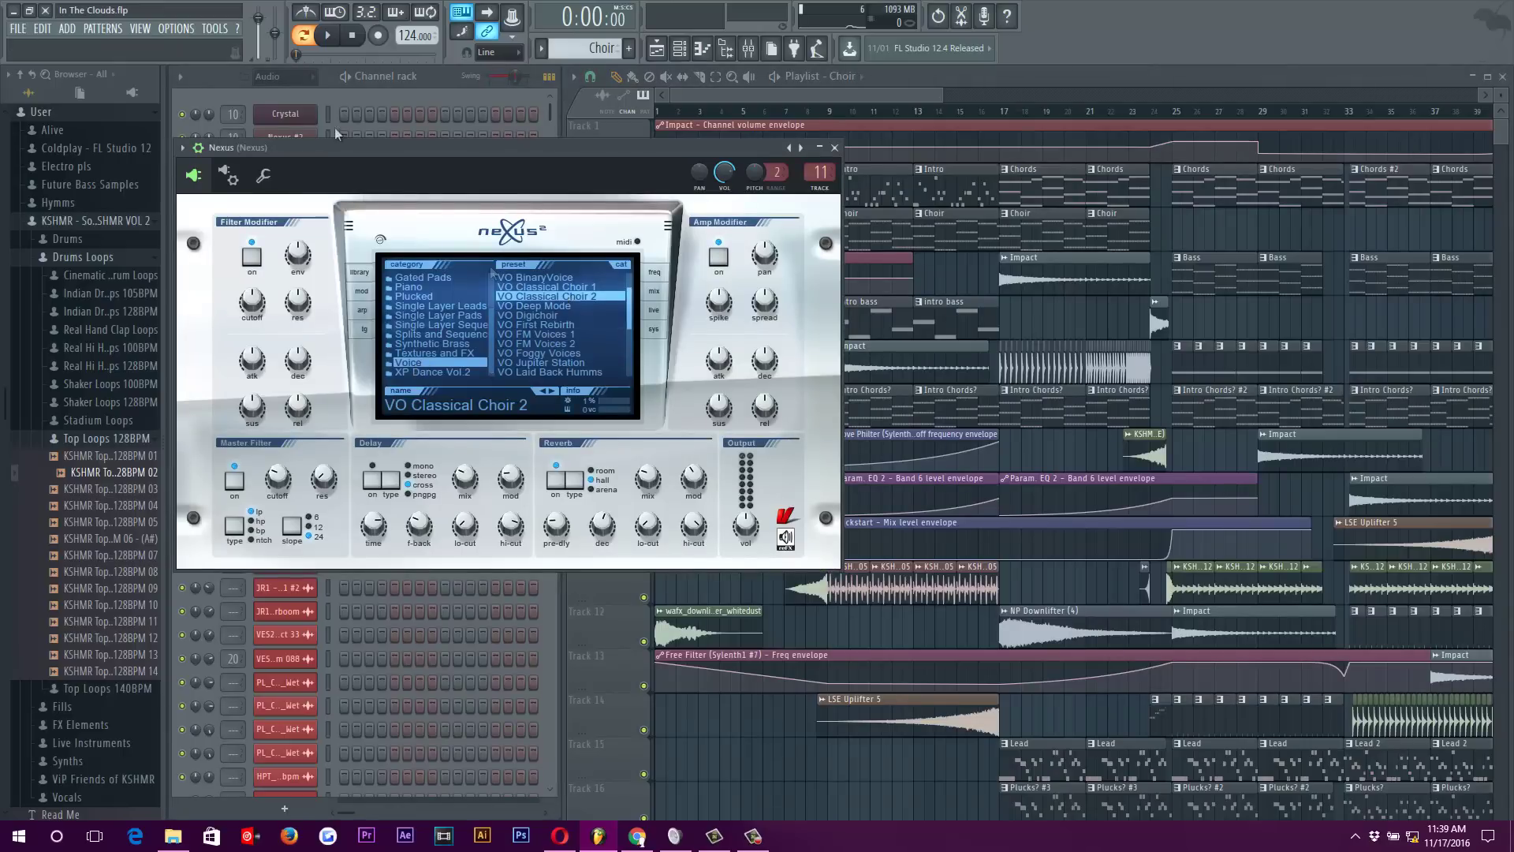
left_click(330, 36)
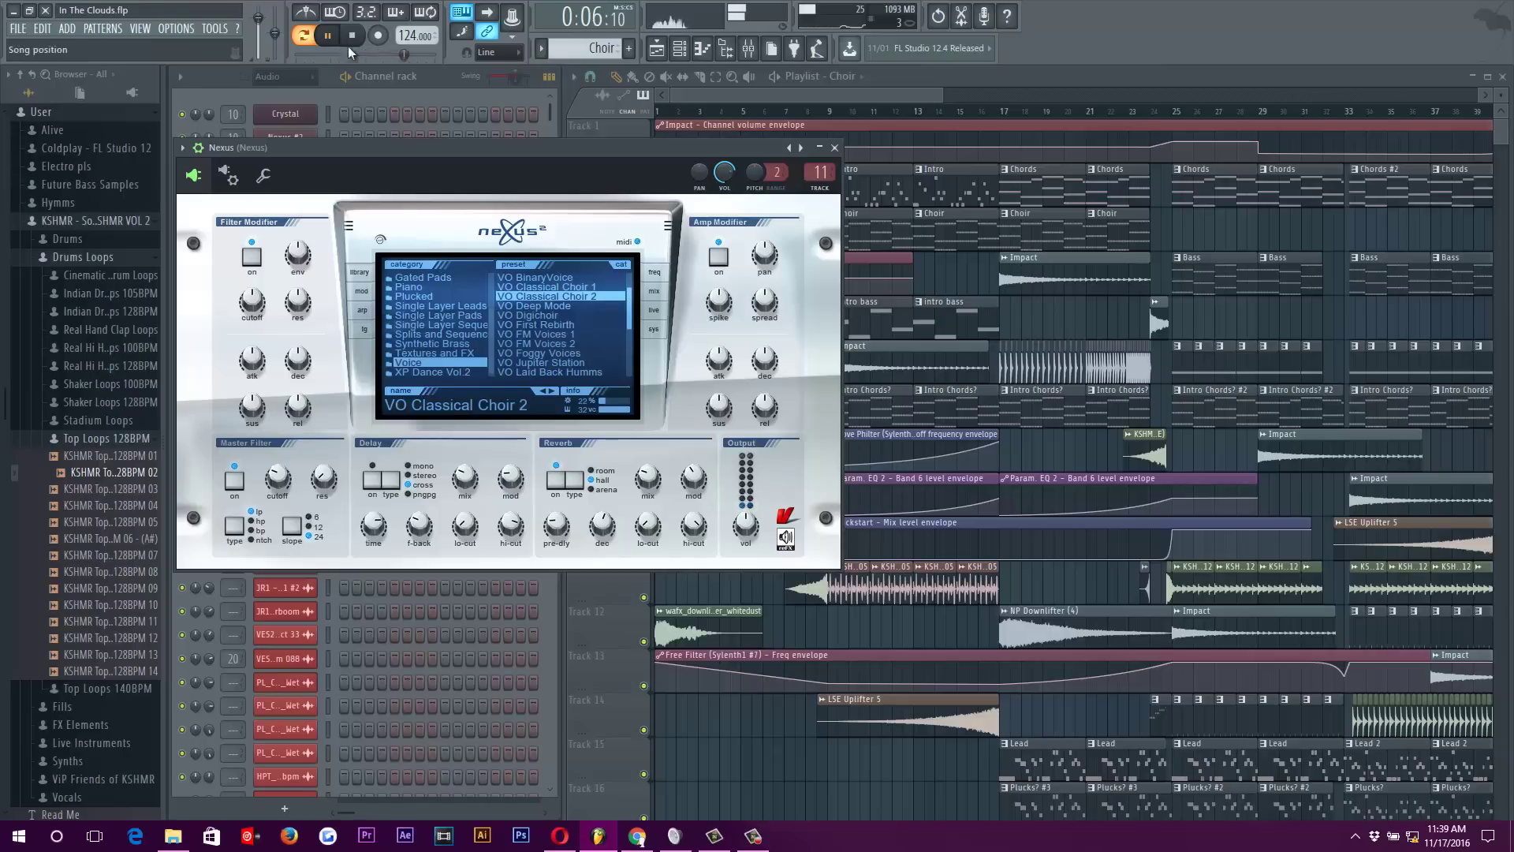
key("space")
Examine the Choir pattern's Nexus notes in the piano roll, and close the piano roll and the instrument
key("F7")
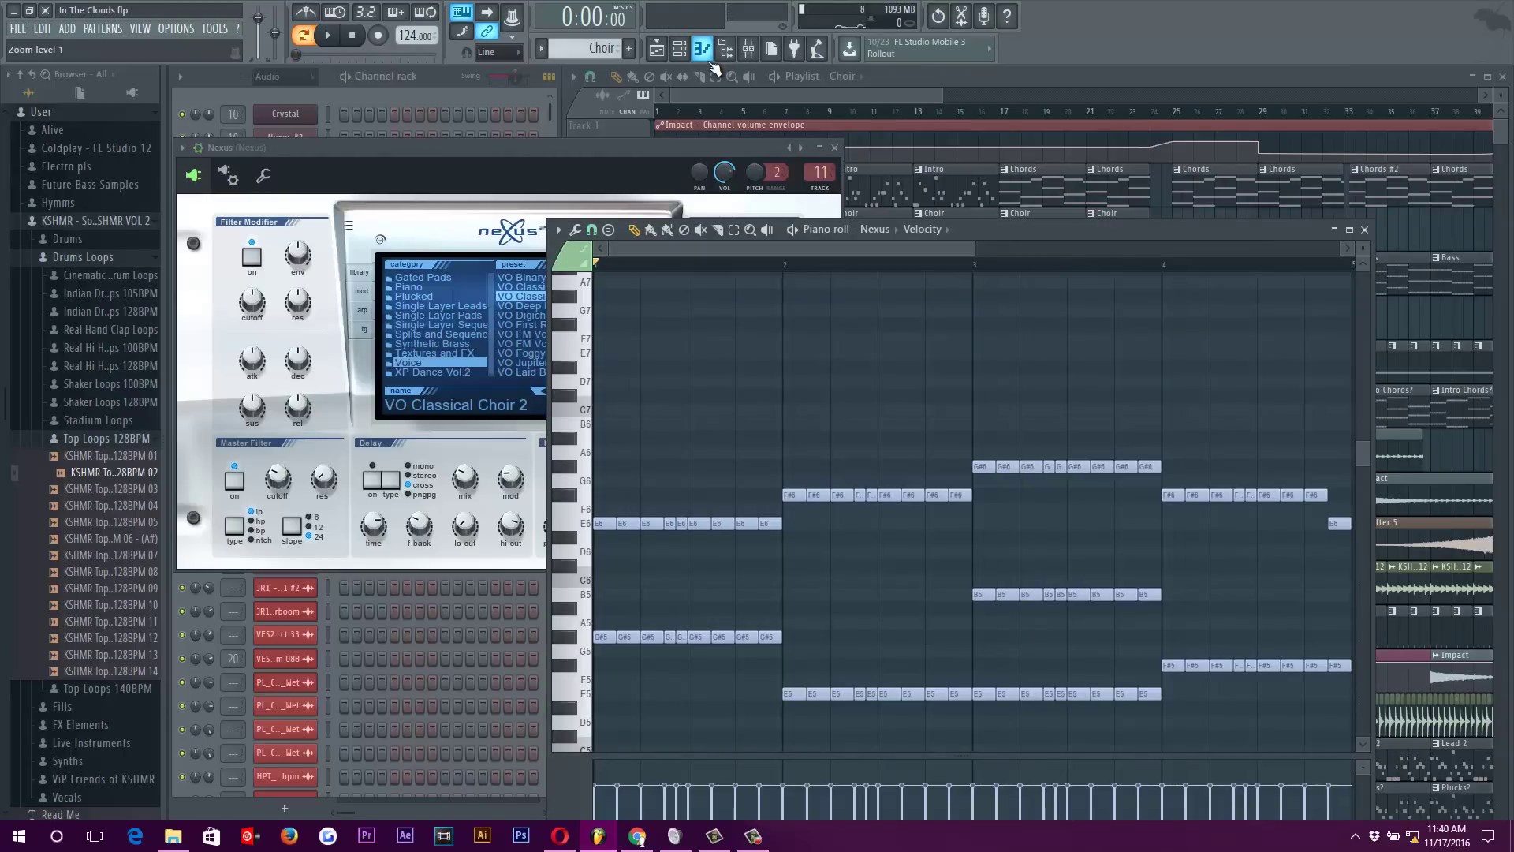
scroll(757, 305, "down", 3)
scroll(757, 339, "down", 6)
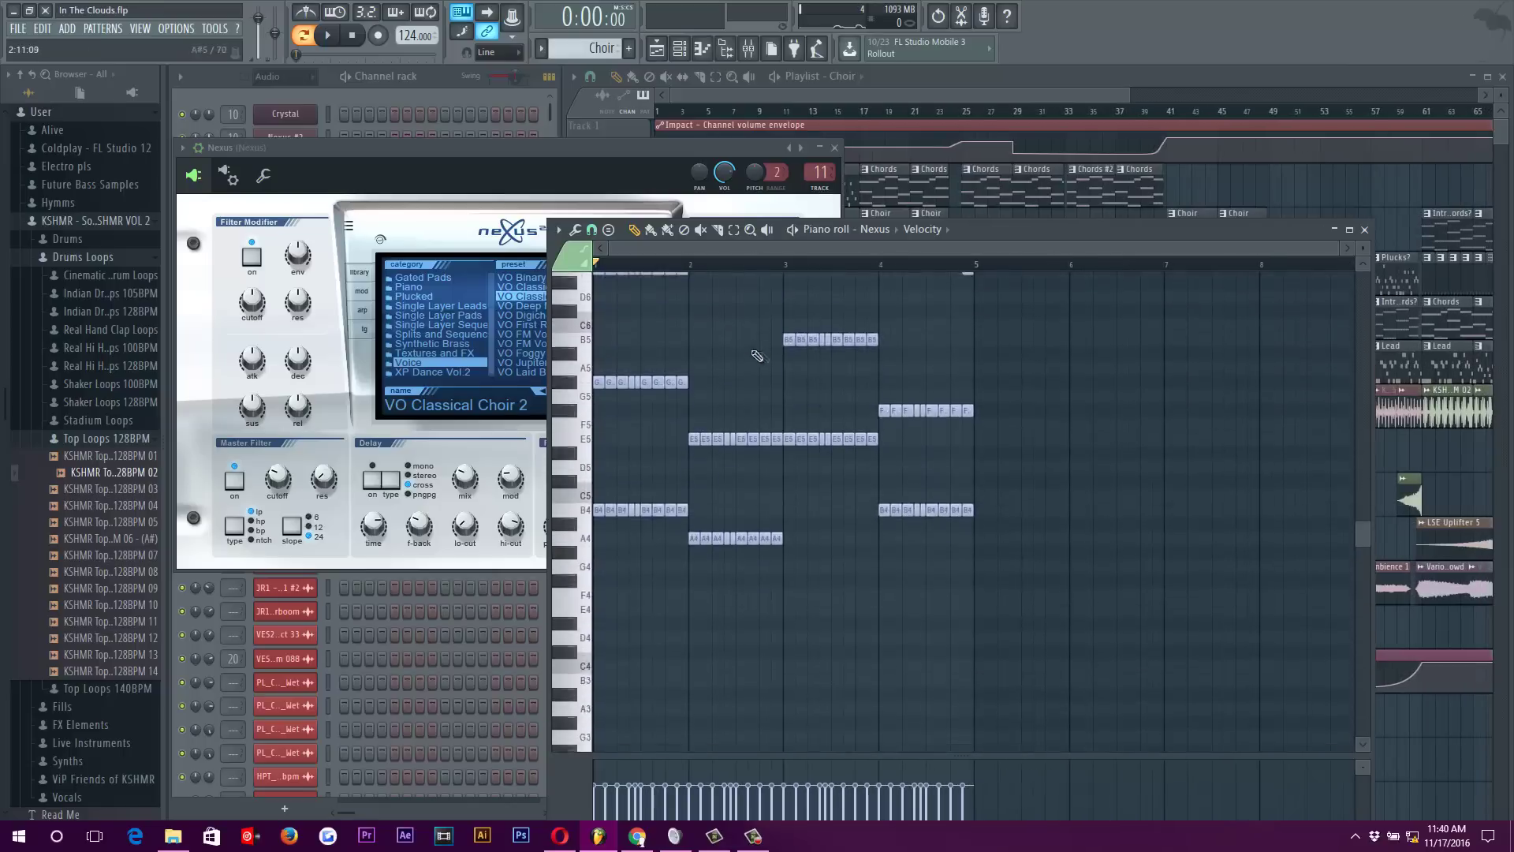
scroll(946, 366, "up", 3)
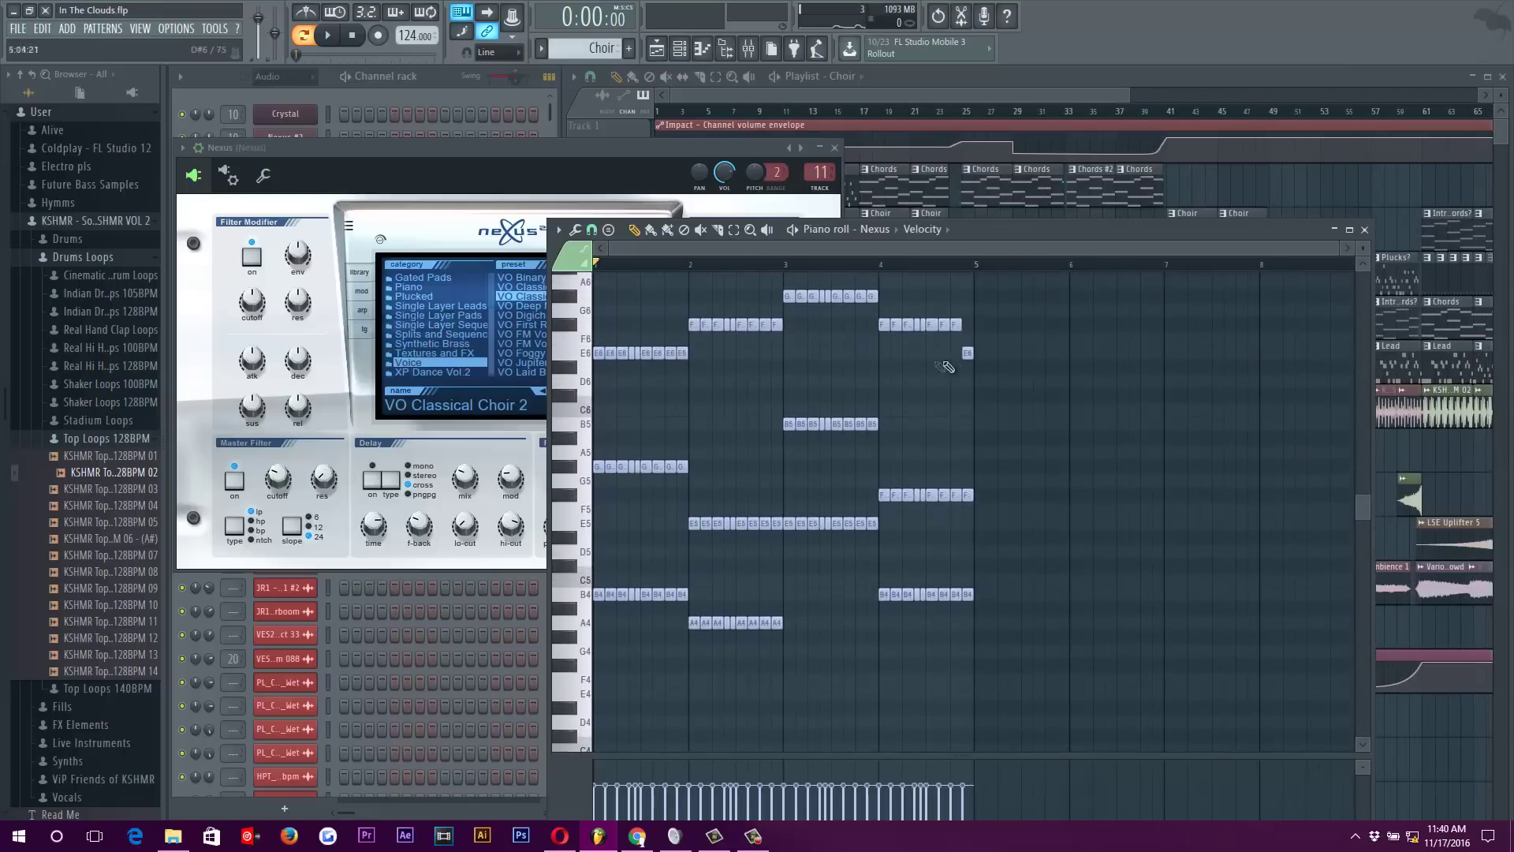
left_click(1366, 229)
left_click(495, 126)
left_click(834, 148)
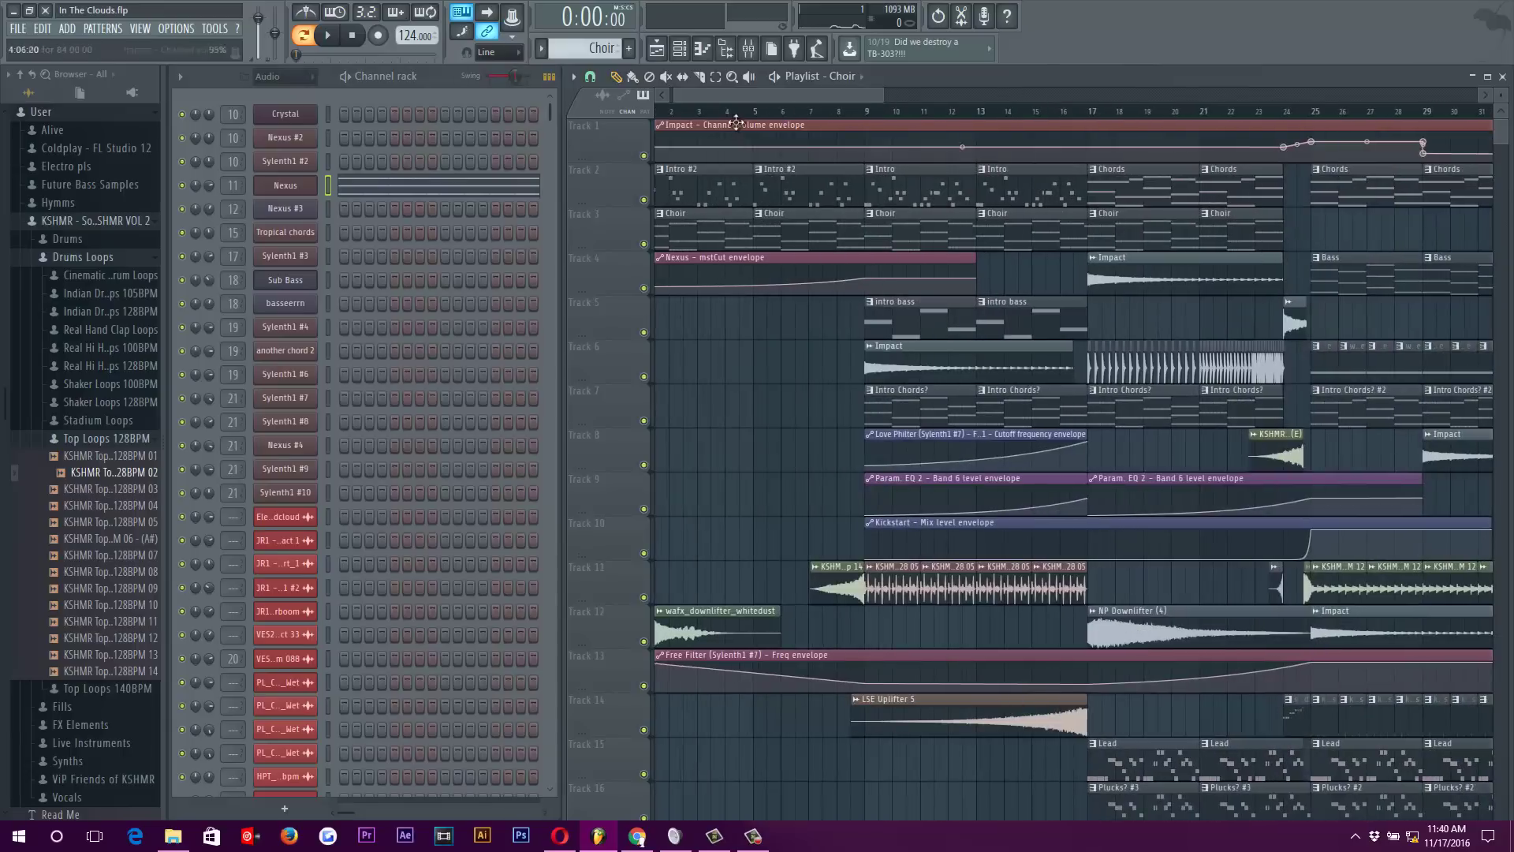
Open the Intro Chords? pattern from the playlist and view the Sylenth1 settings of its Tropical chords channel
scroll(770, 399, "down", 5)
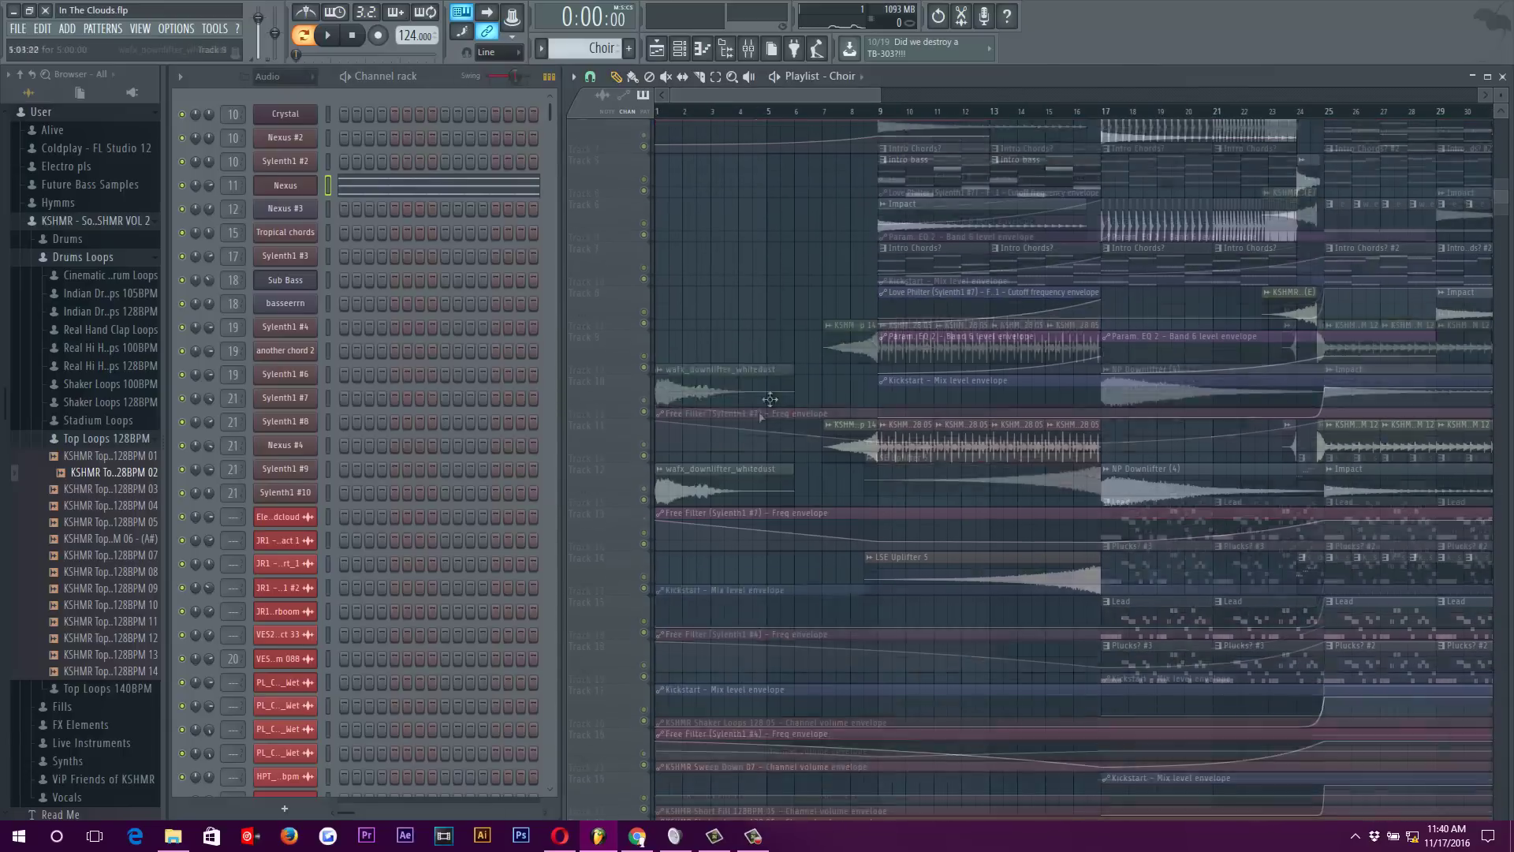
scroll(681, 454, "down", 3)
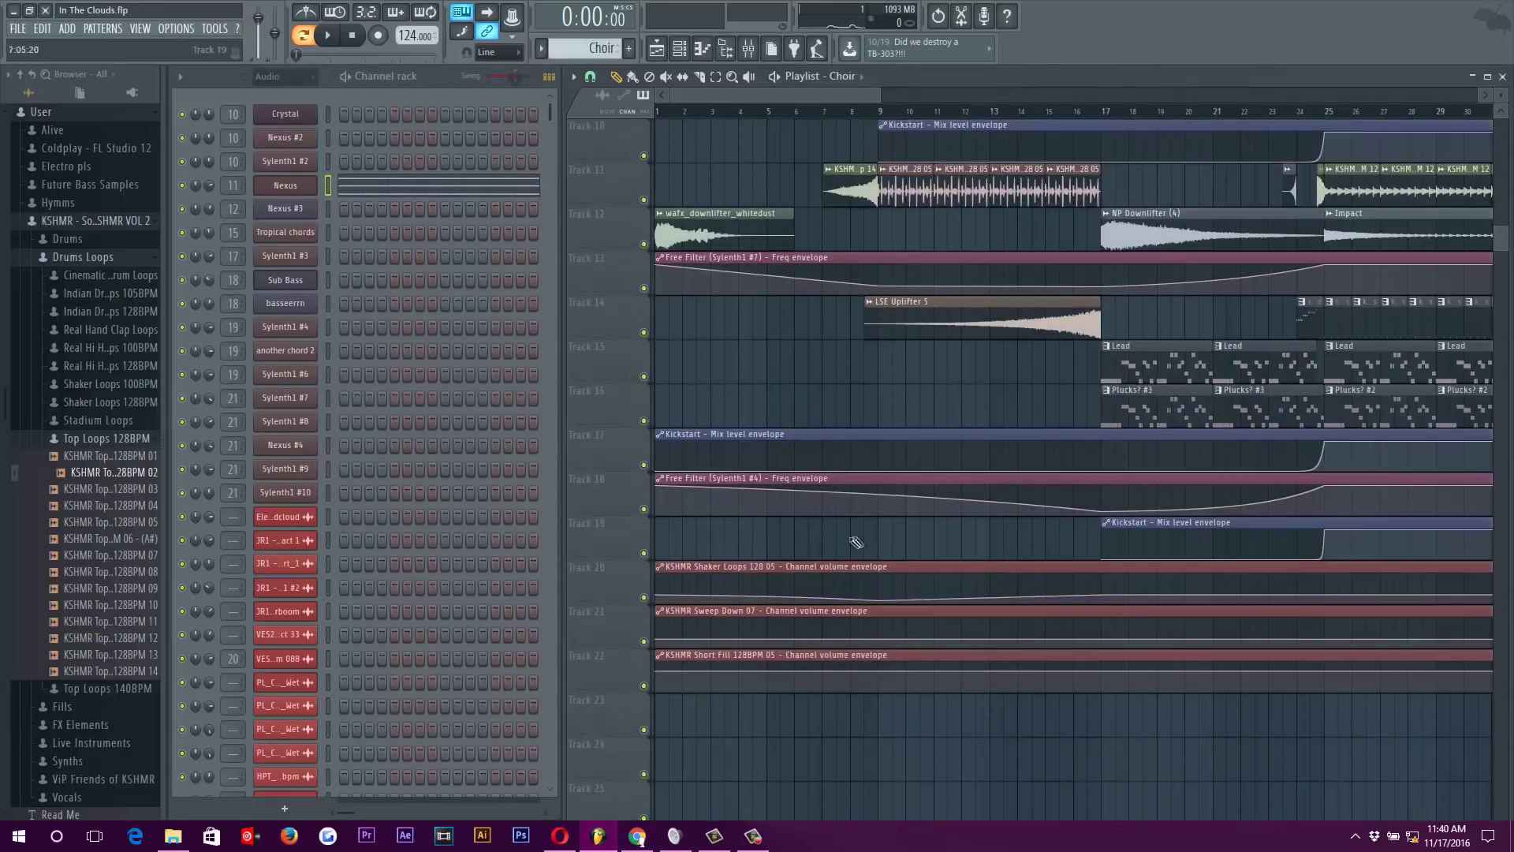
scroll(856, 543, "up", 8)
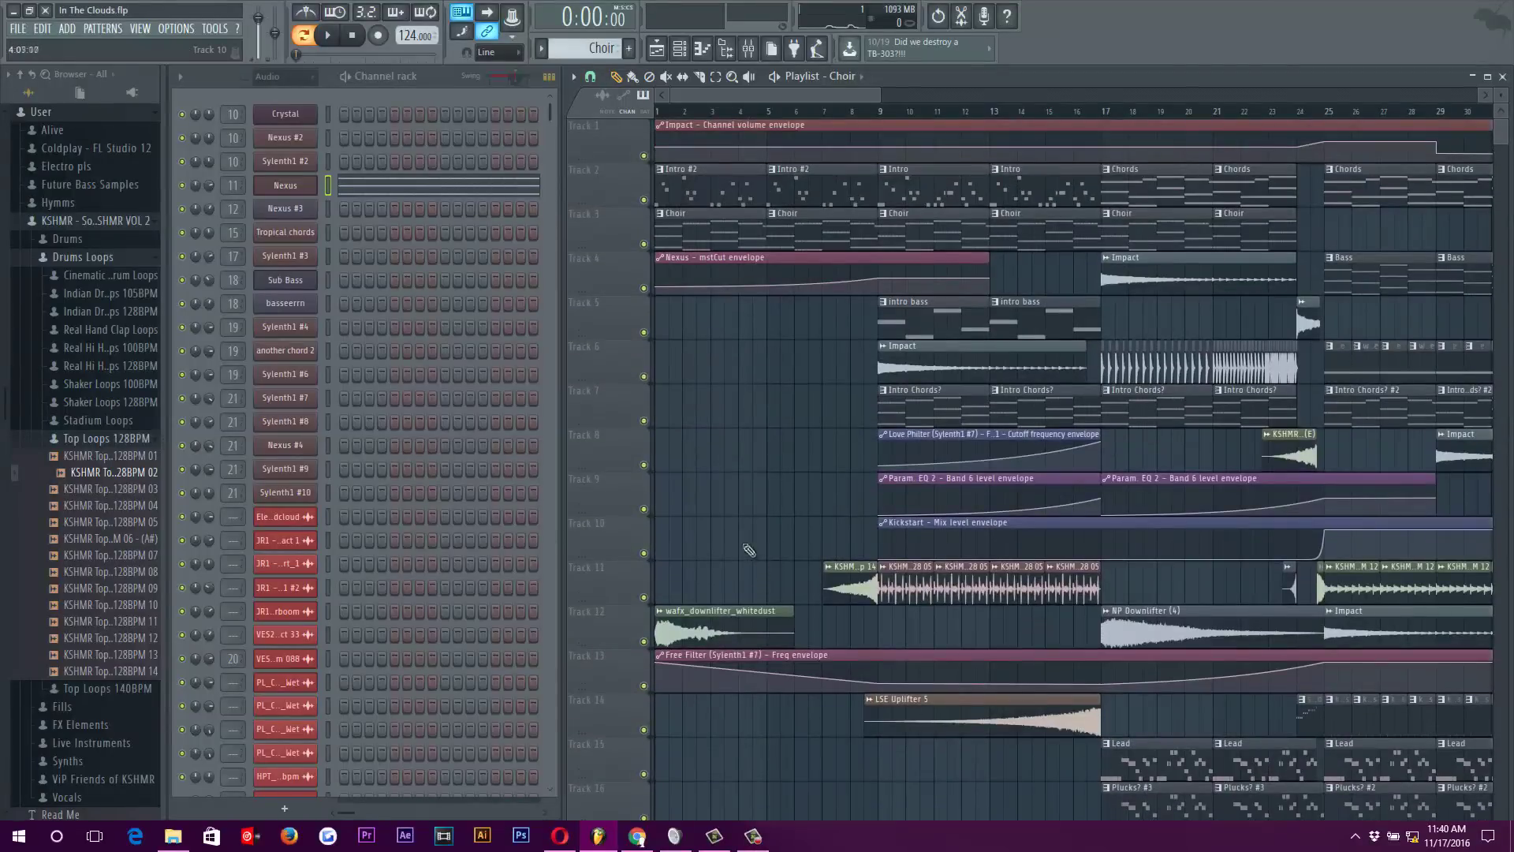
scroll(741, 544, "down", 3)
scroll(734, 533, "up", 3)
double_click(907, 406)
left_click(308, 233)
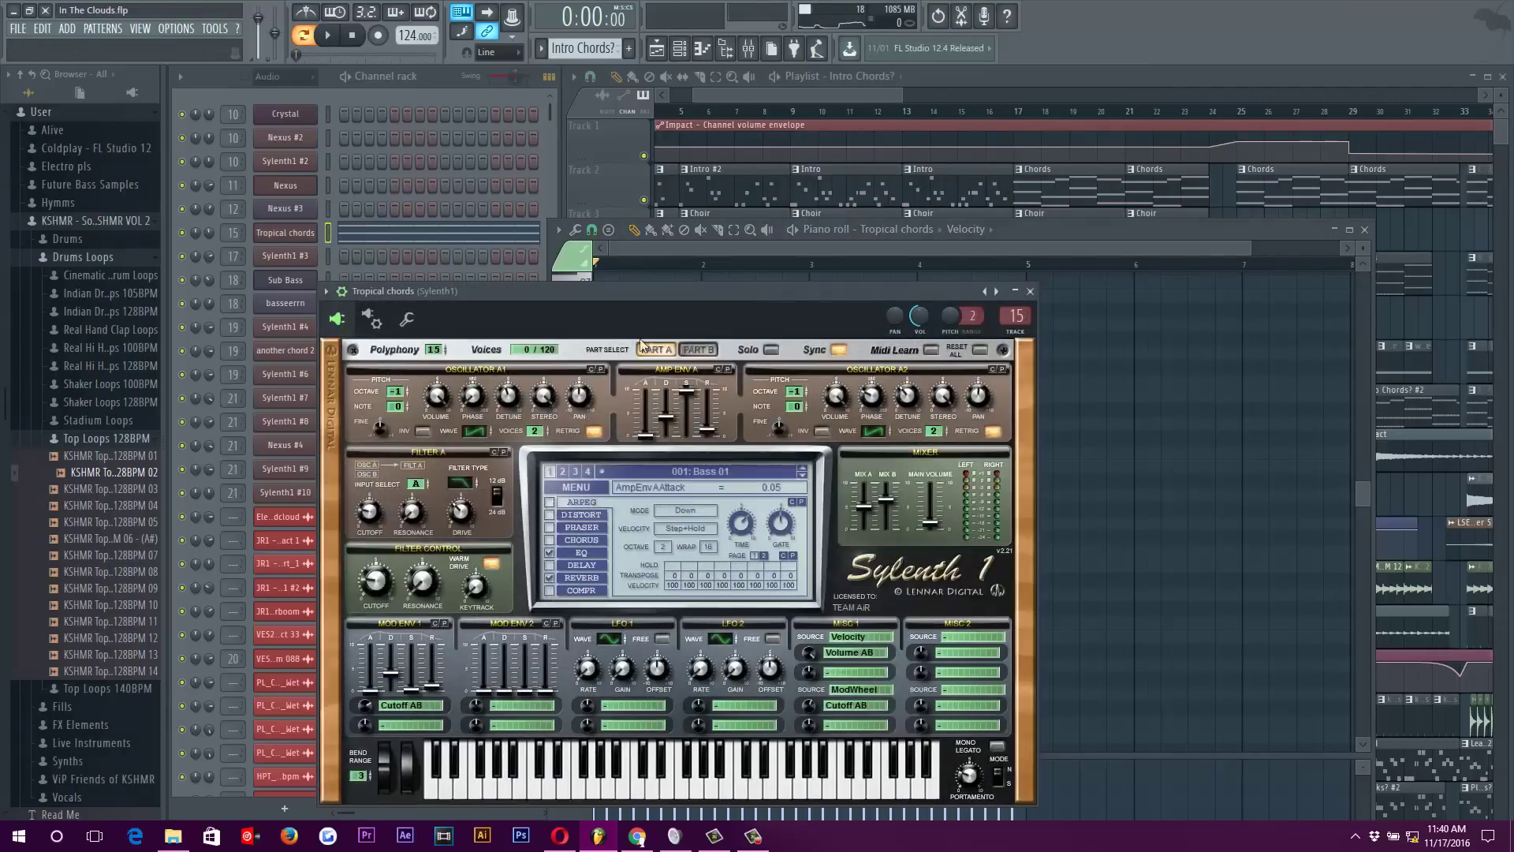
left_click_drag(560, 293, 575, 265)
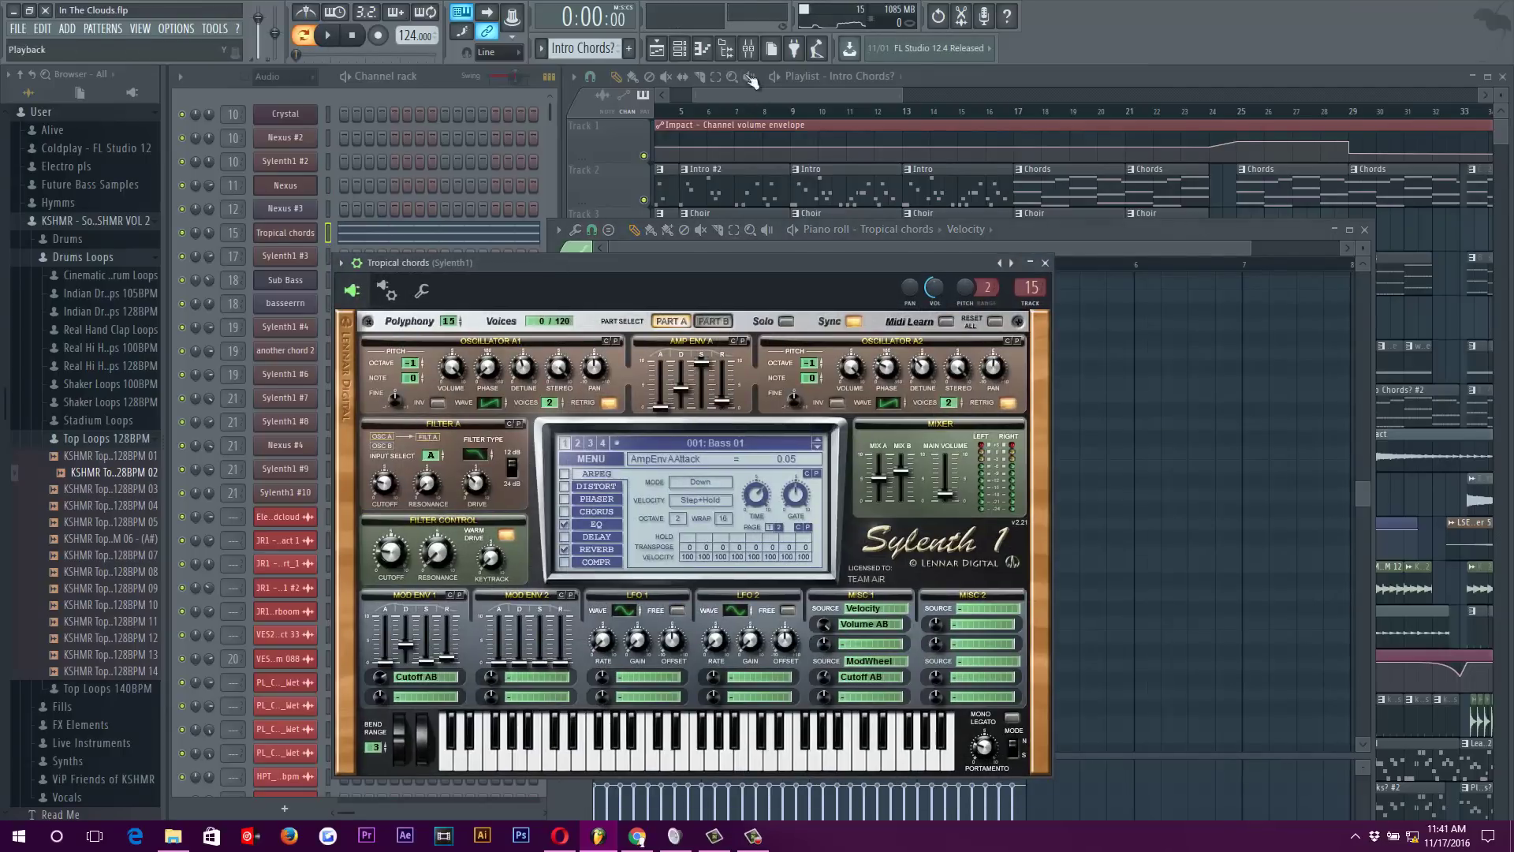
left_click(1045, 263)
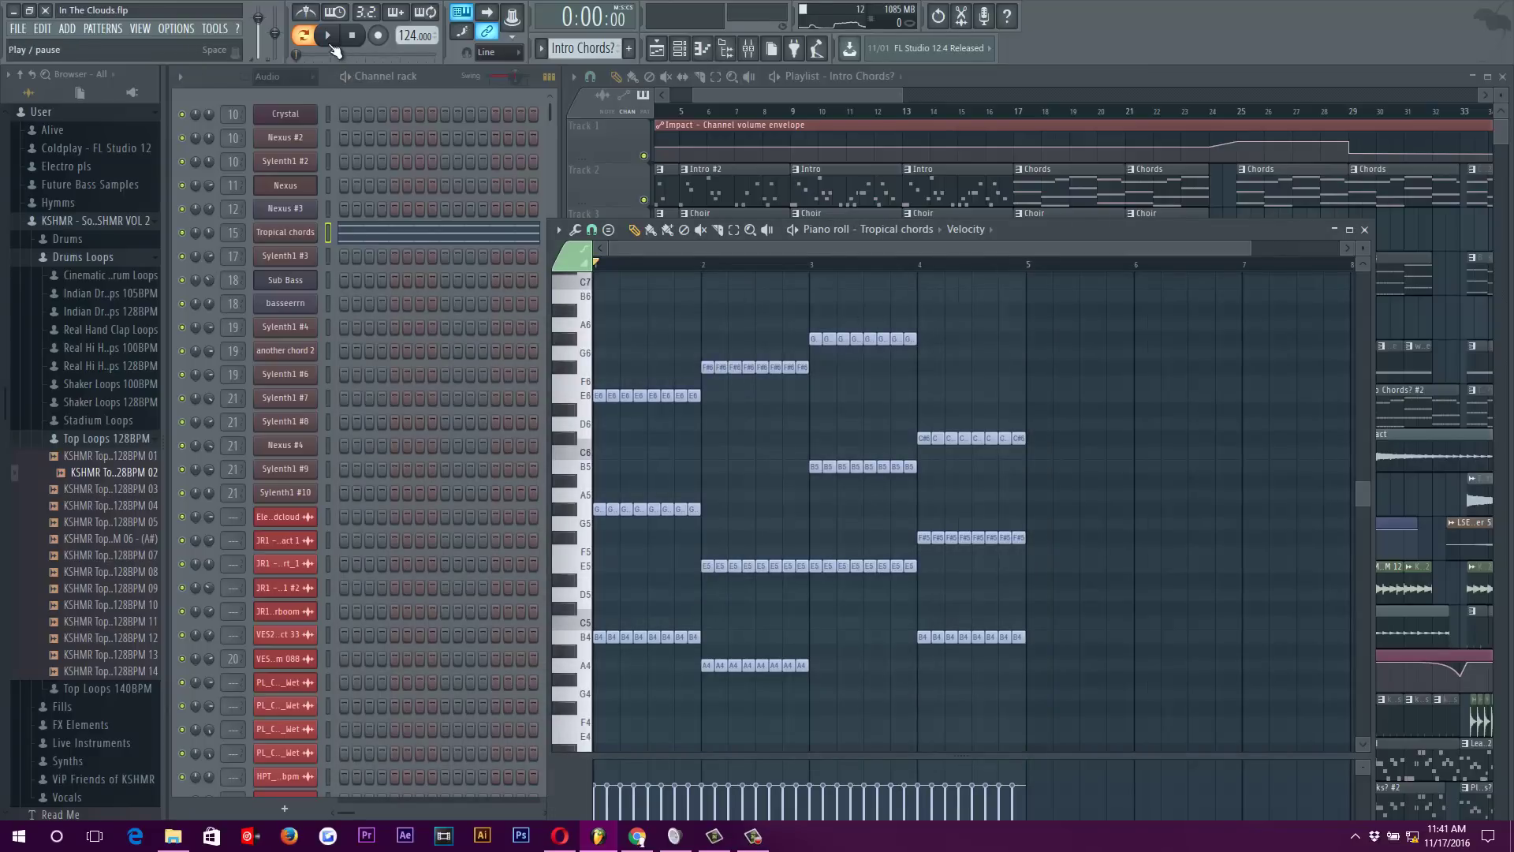
Play the Intro Chords? pattern, stop playback and close its piano roll
left_click(331, 42)
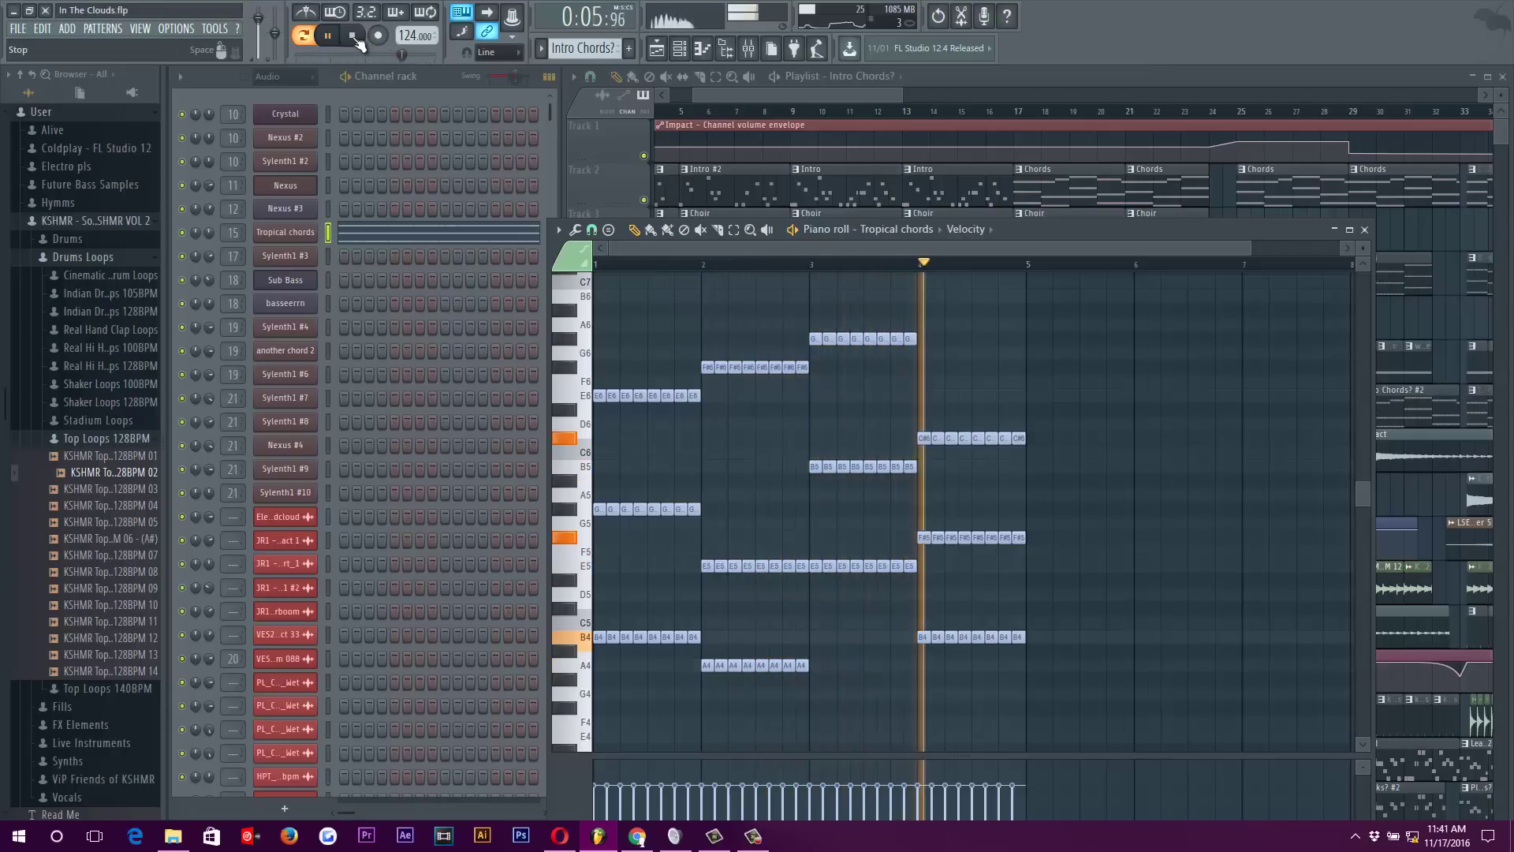
left_click(354, 37)
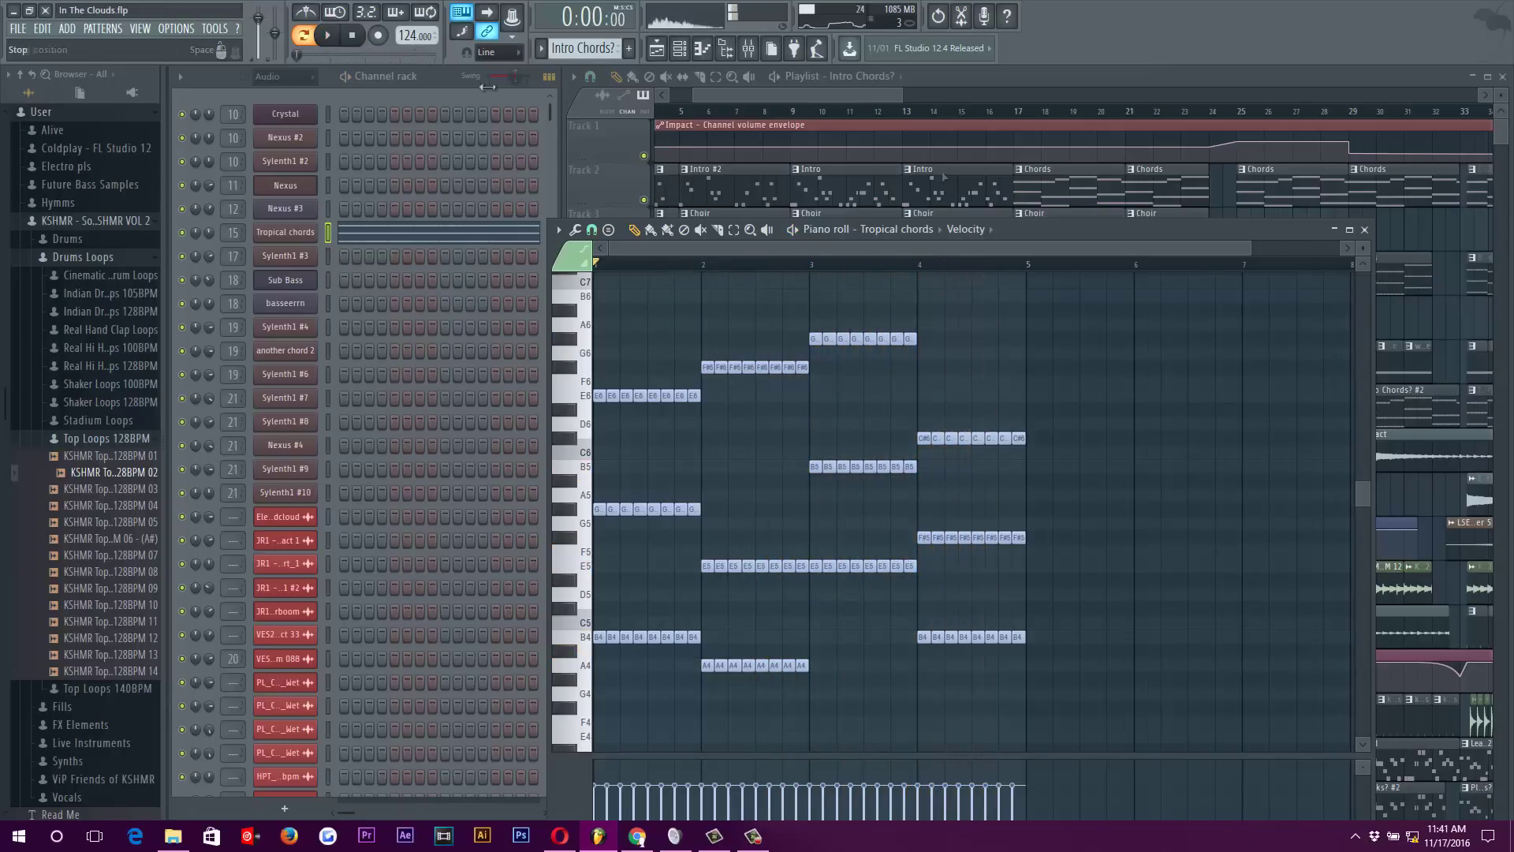
left_click(1363, 230)
Select the intro bass pattern at bar 9 and view its Nexus #3 instrument with the Sub Bass 2 preset
scroll(981, 379, "up", 1)
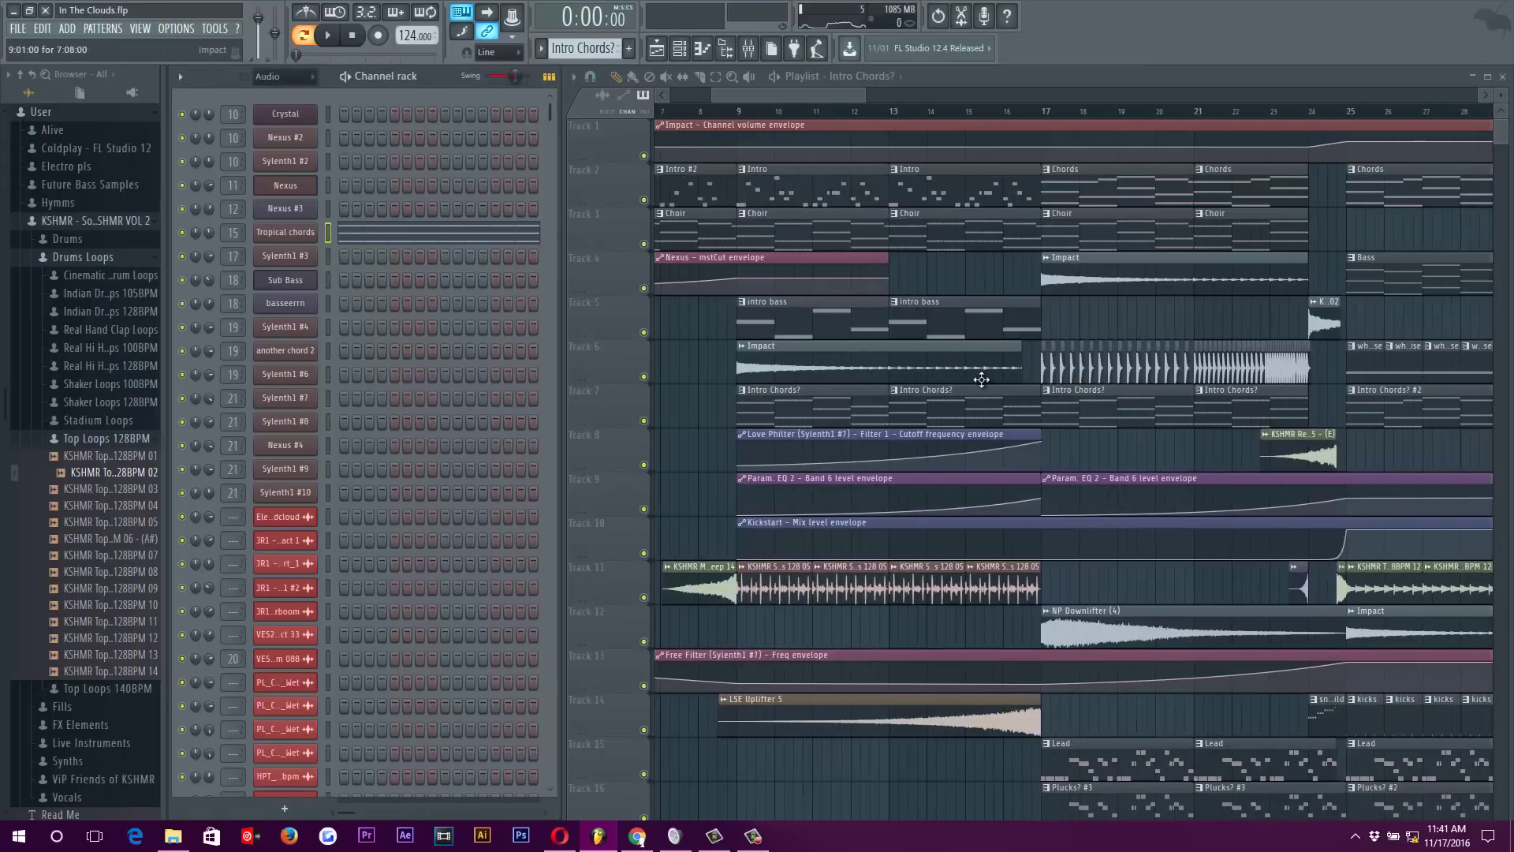
left_click(753, 301)
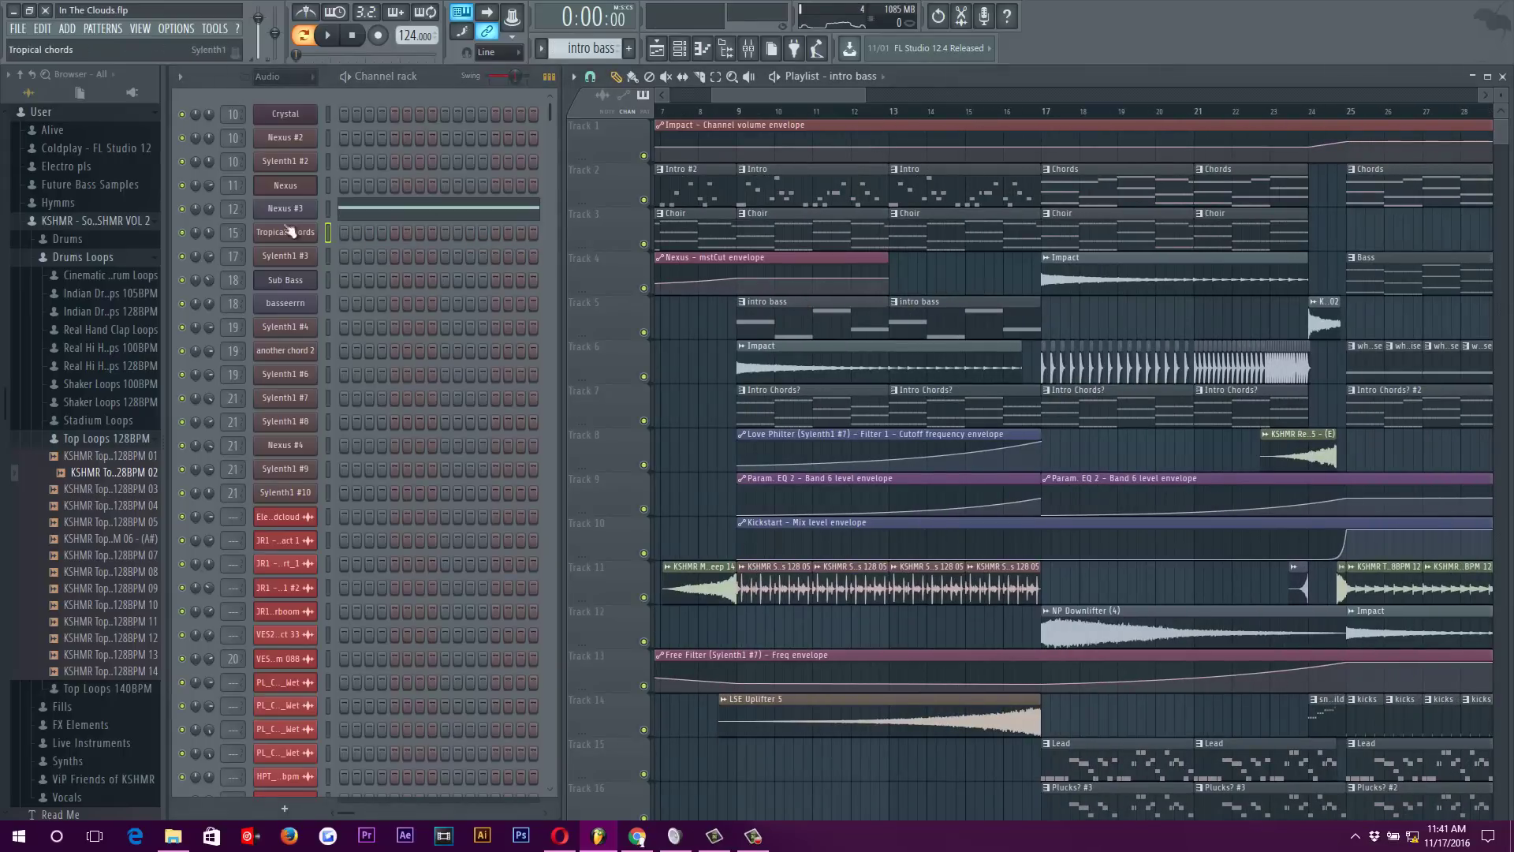
left_click(285, 208)
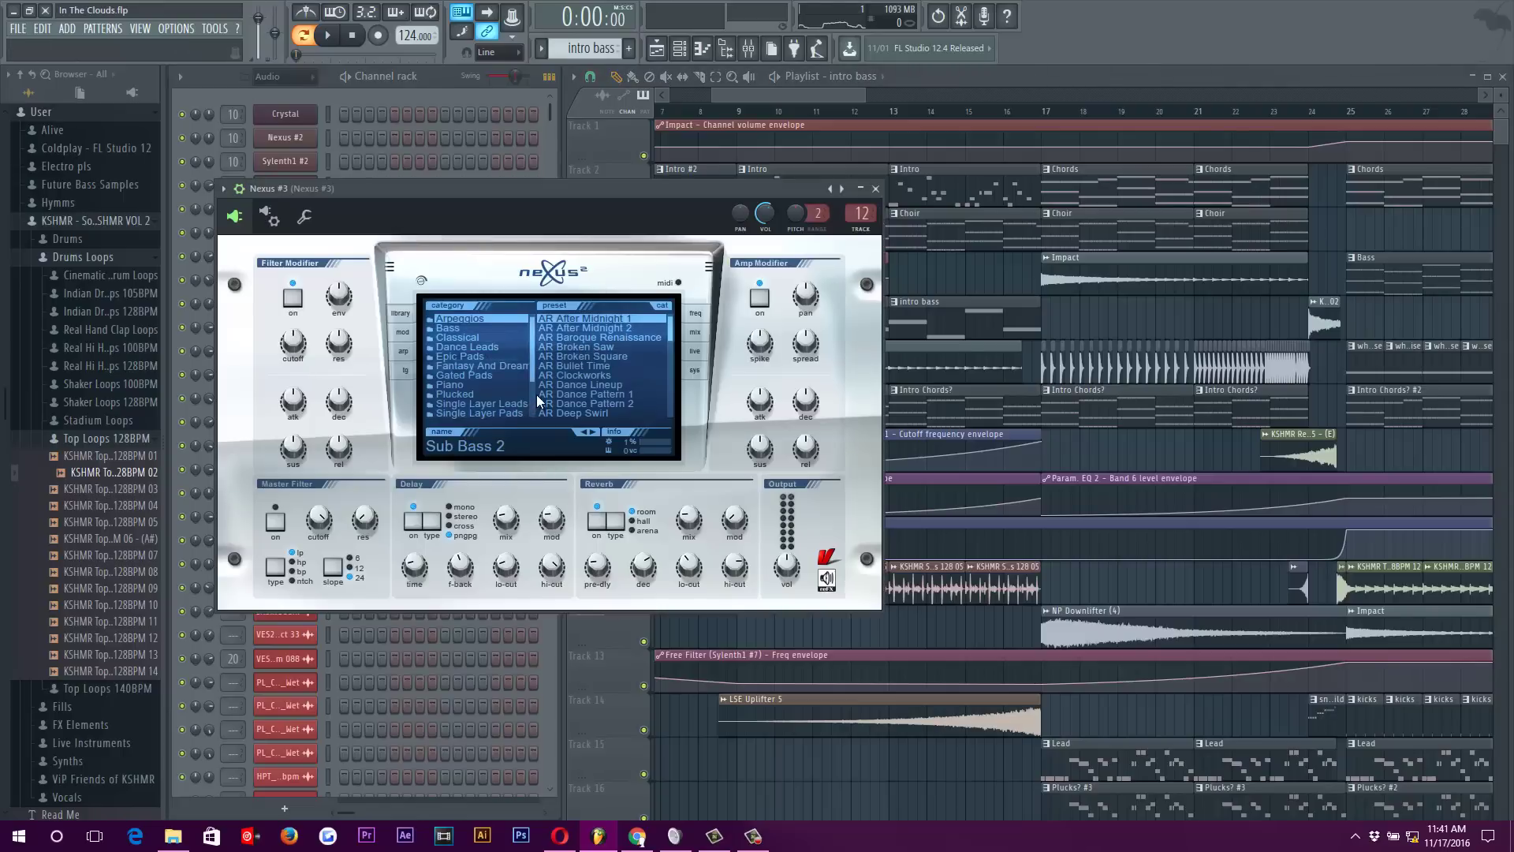
Show the intro bass notes in the piano roll, play them, and close the piano roll and Nexus #3
left_click(702, 48)
key("space")
scroll(860, 426, "down", 5)
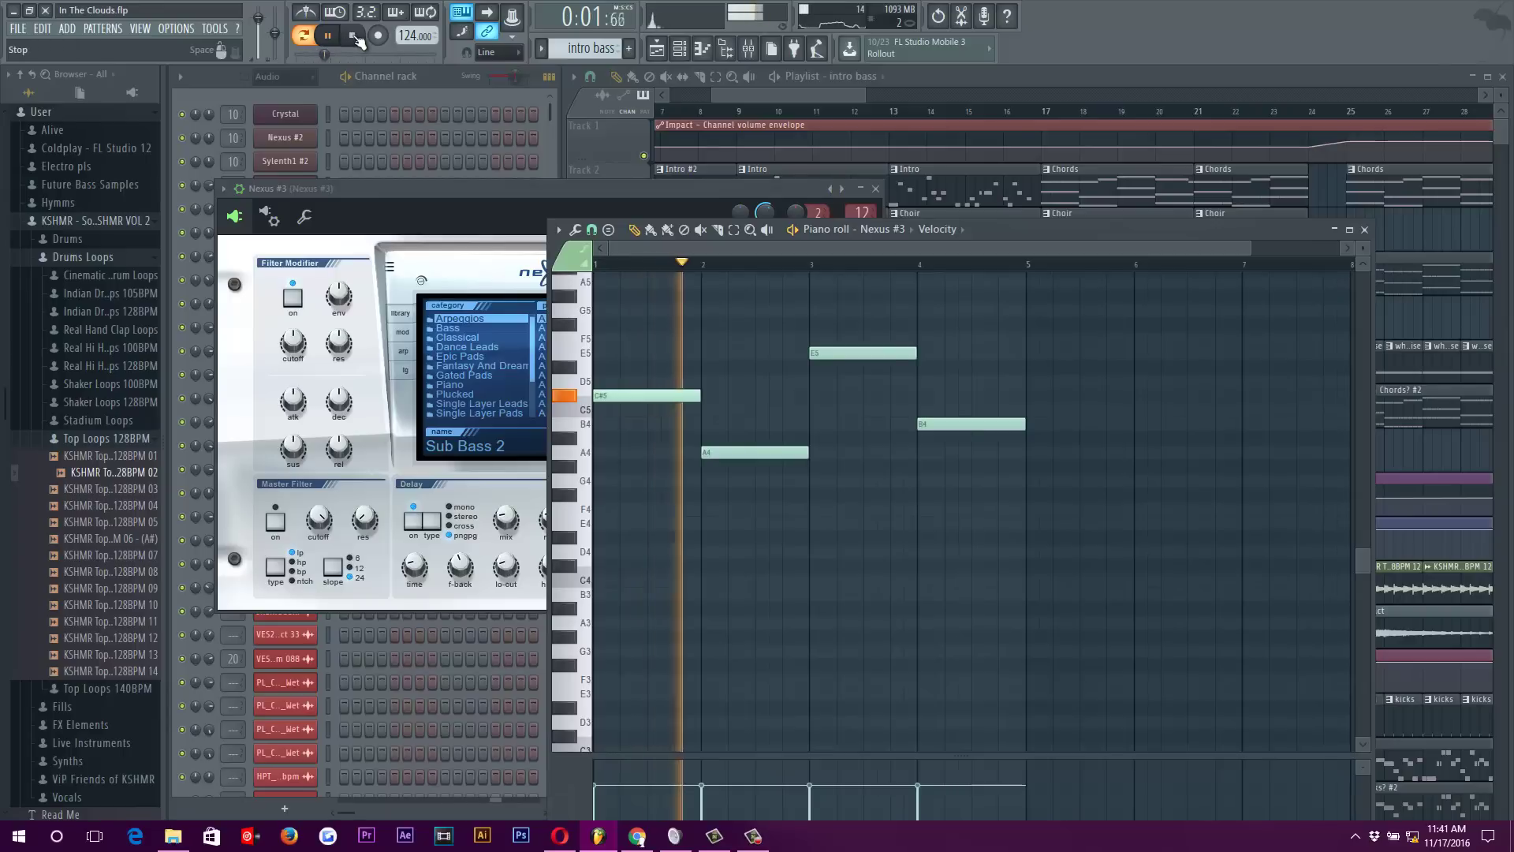
left_click(356, 36)
left_click(1365, 229)
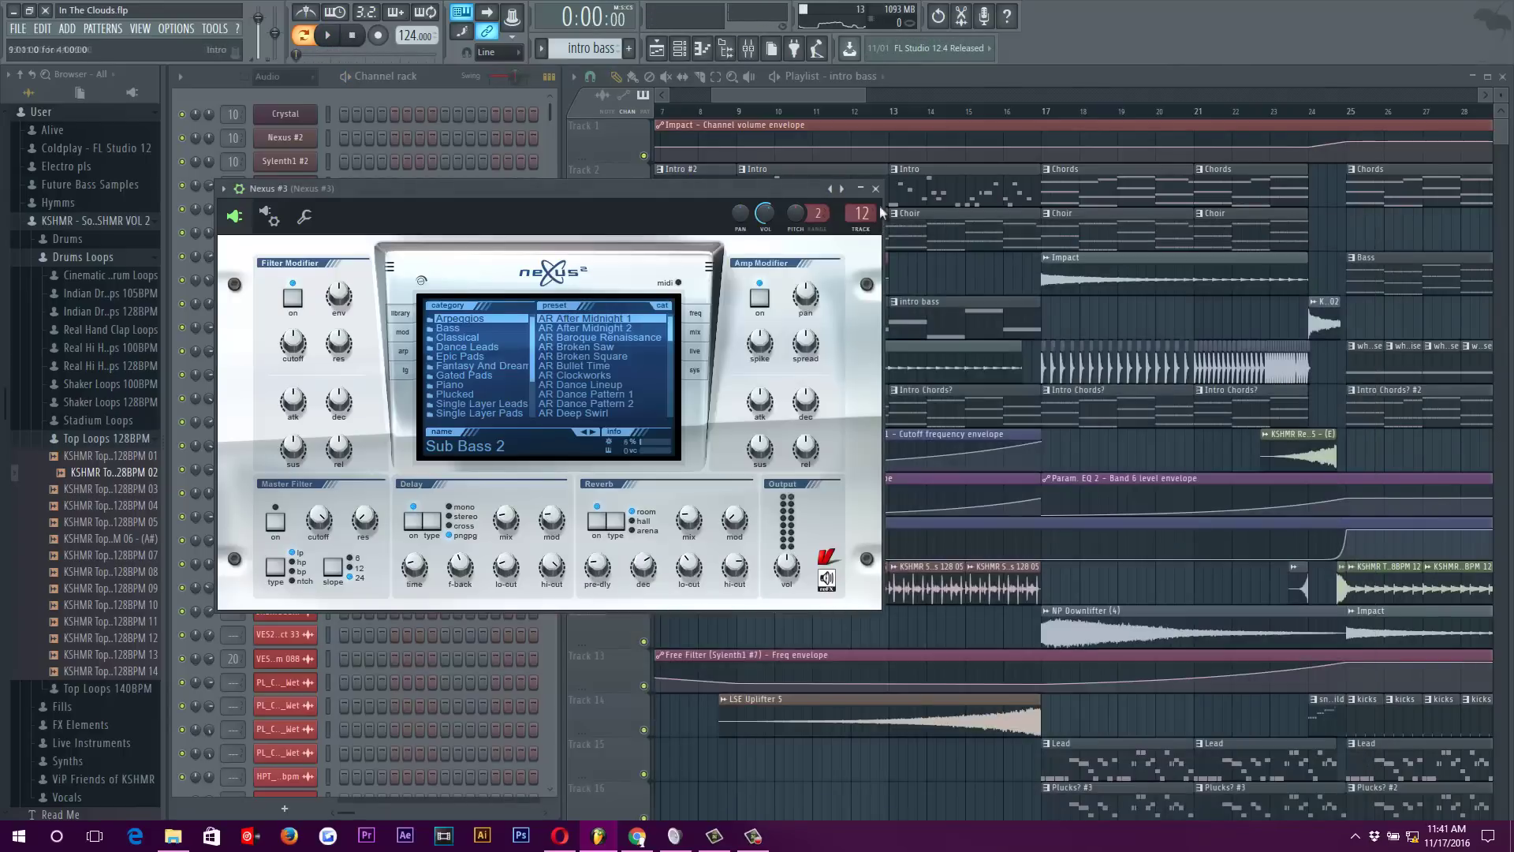
left_click(876, 189)
Move the song position to bar 17 and select the Chords pattern that starts there on Track 2
left_click_drag(829, 91, 850, 88)
left_click(918, 111)
left_click(951, 195)
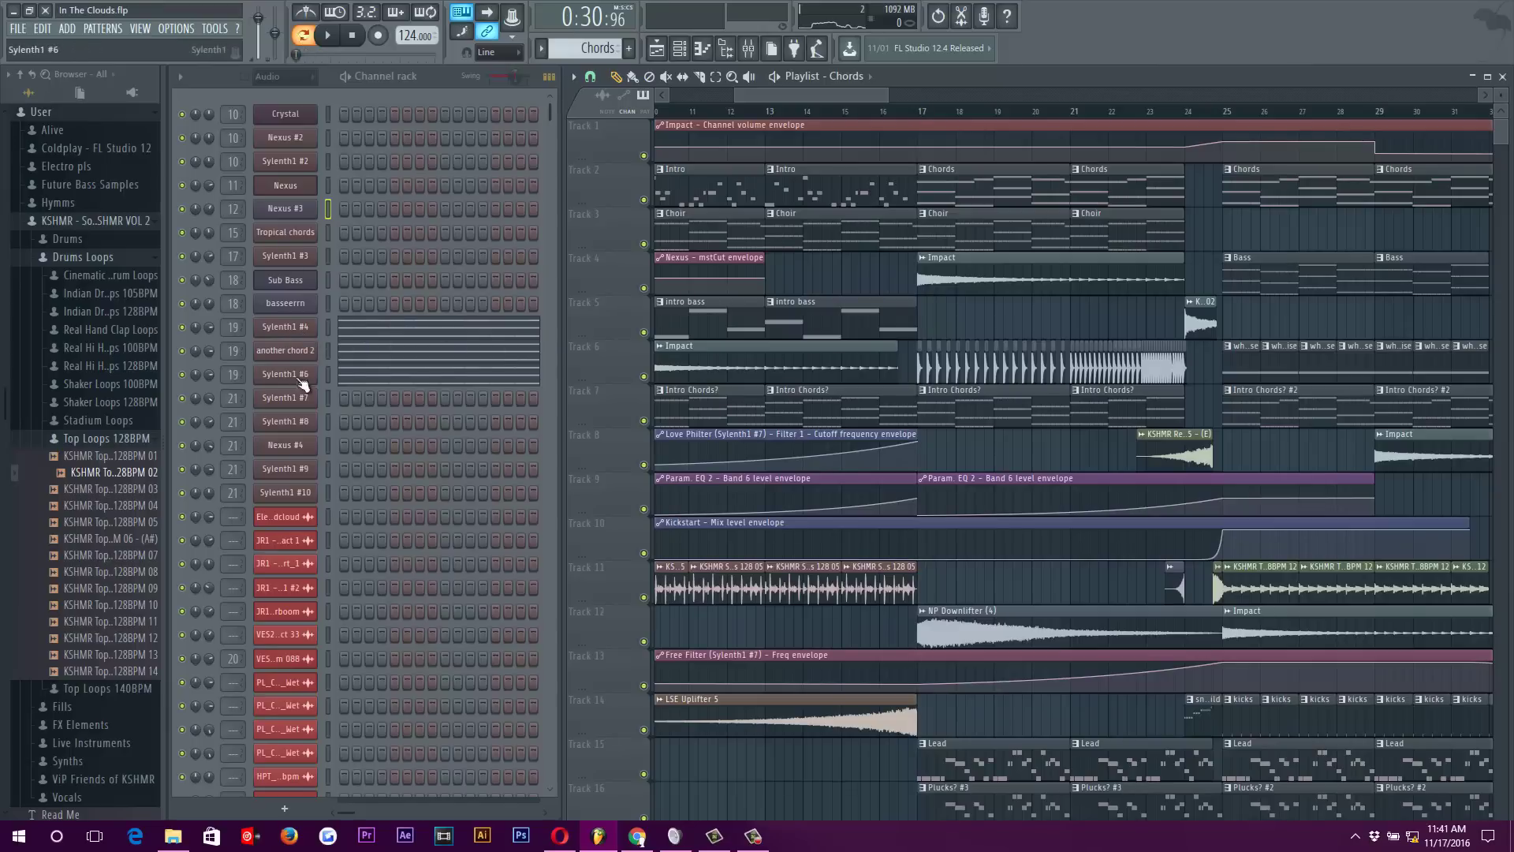
View the Chords pattern's Sylenth1 #4 and another chord 2 (Massive) instruments with their presets, closing each one
left_click(297, 334)
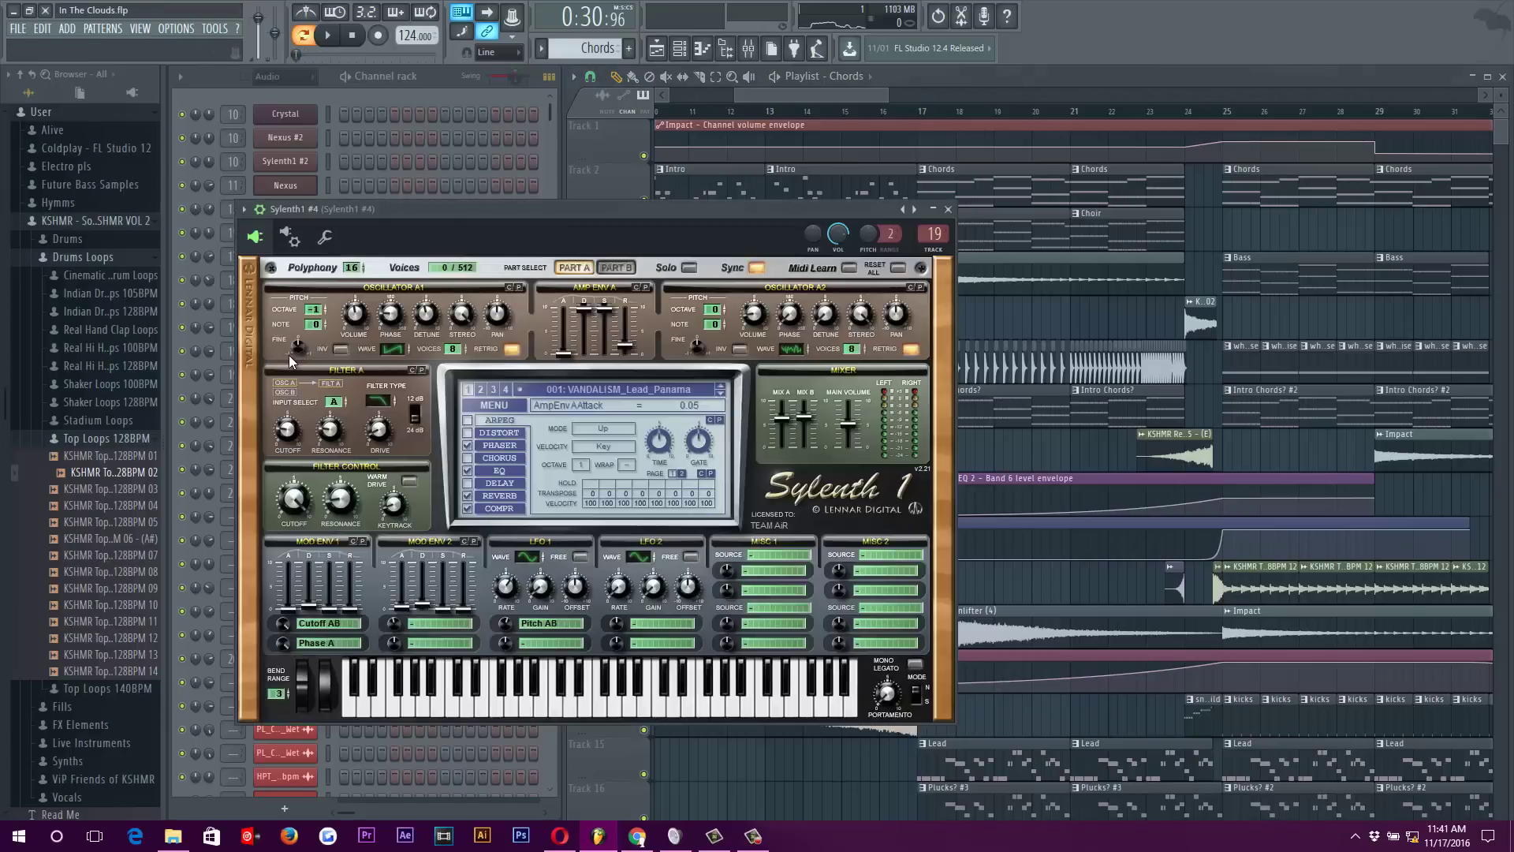
left_click(948, 209)
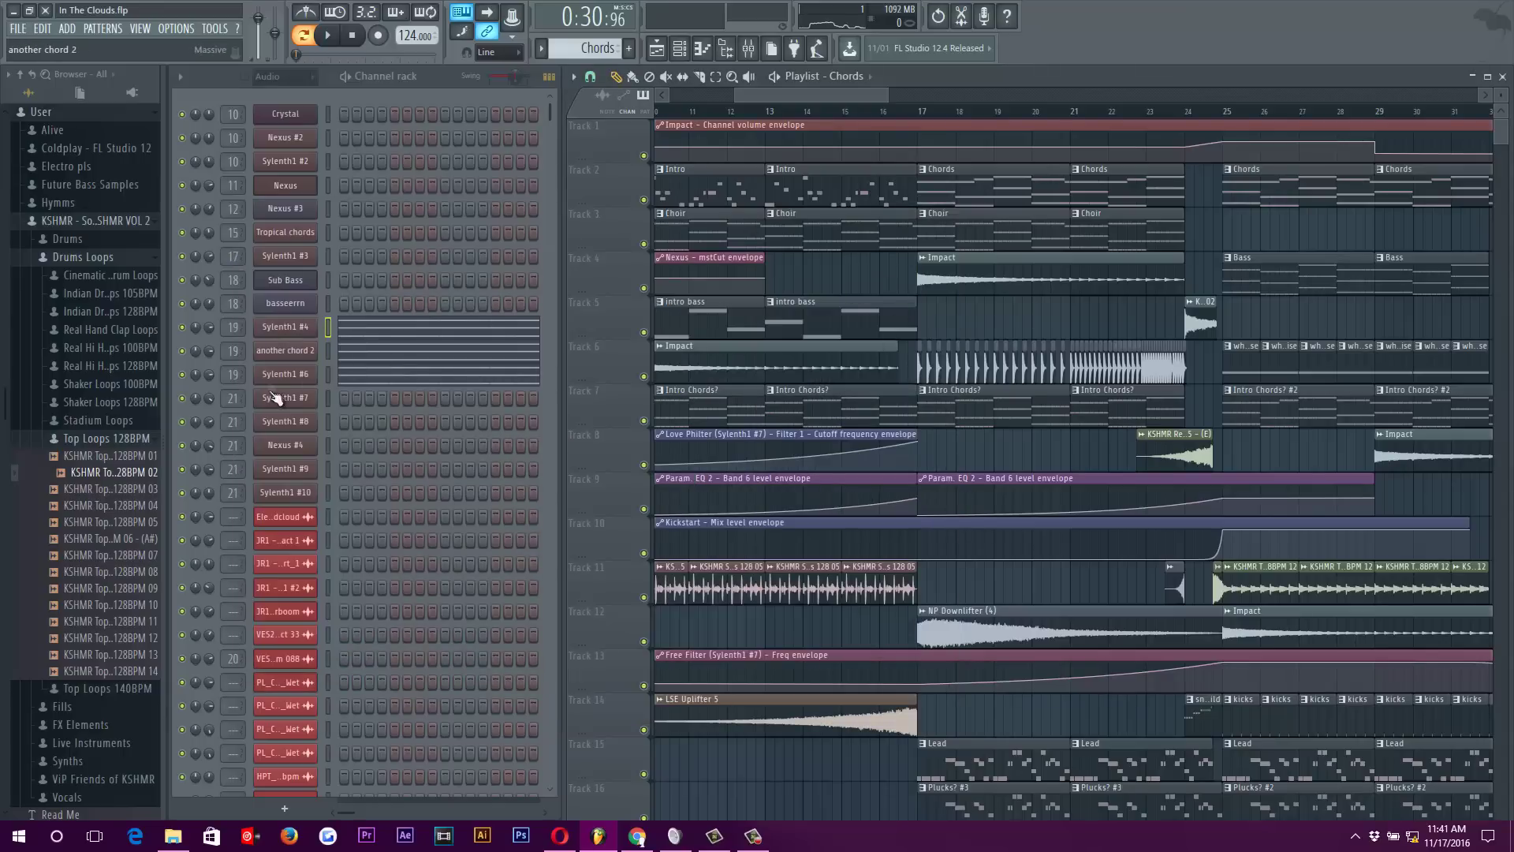
left_click(302, 352)
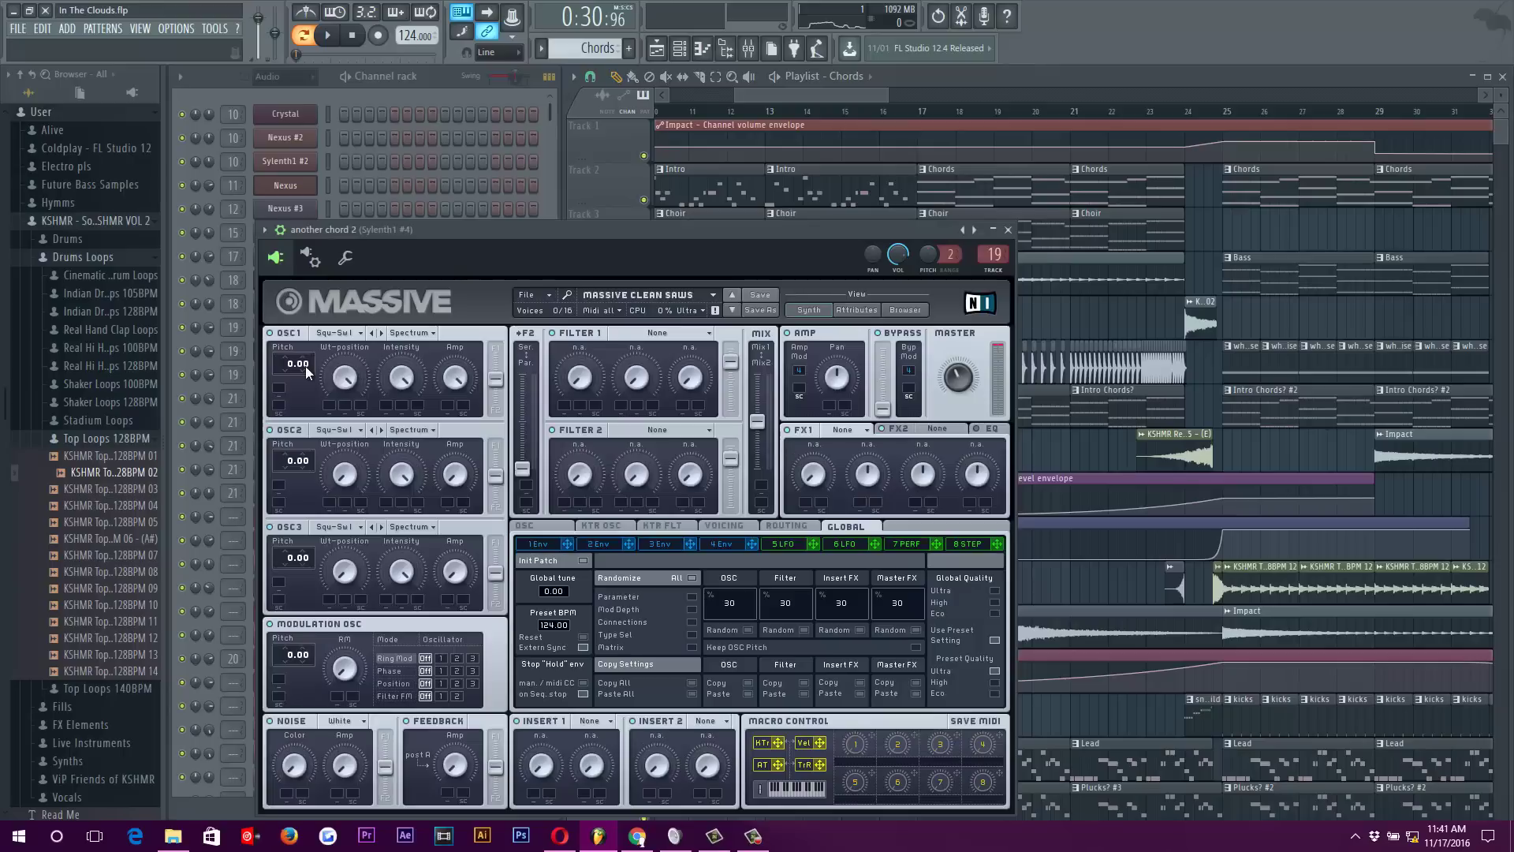
left_click(1005, 229)
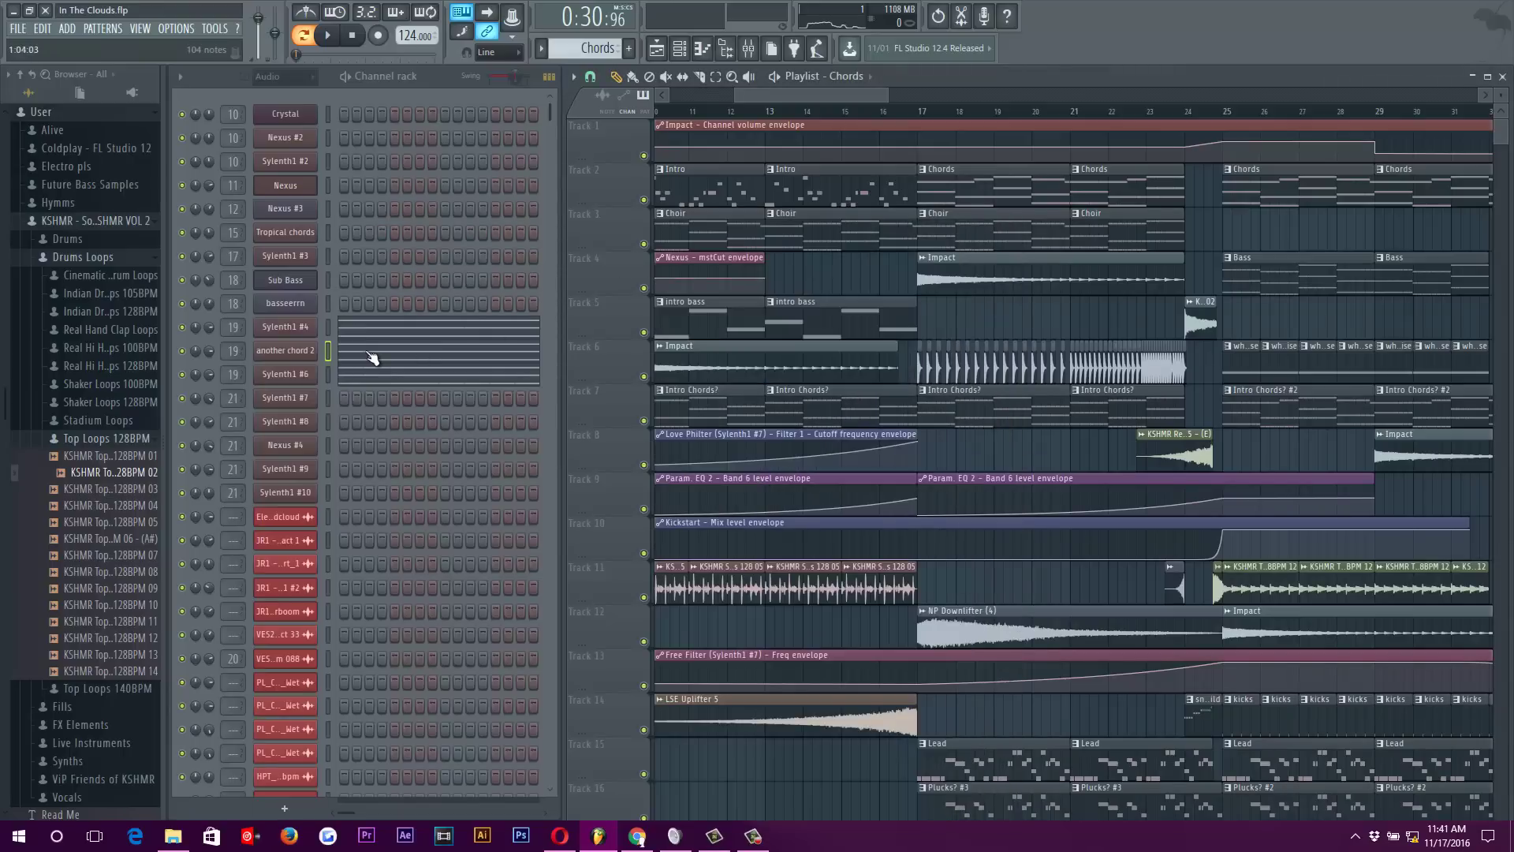
Show the Sylenth1 #4 chord notes in the piano roll, play the Chords pattern, close the piano roll and stop playback
left_click(375, 338)
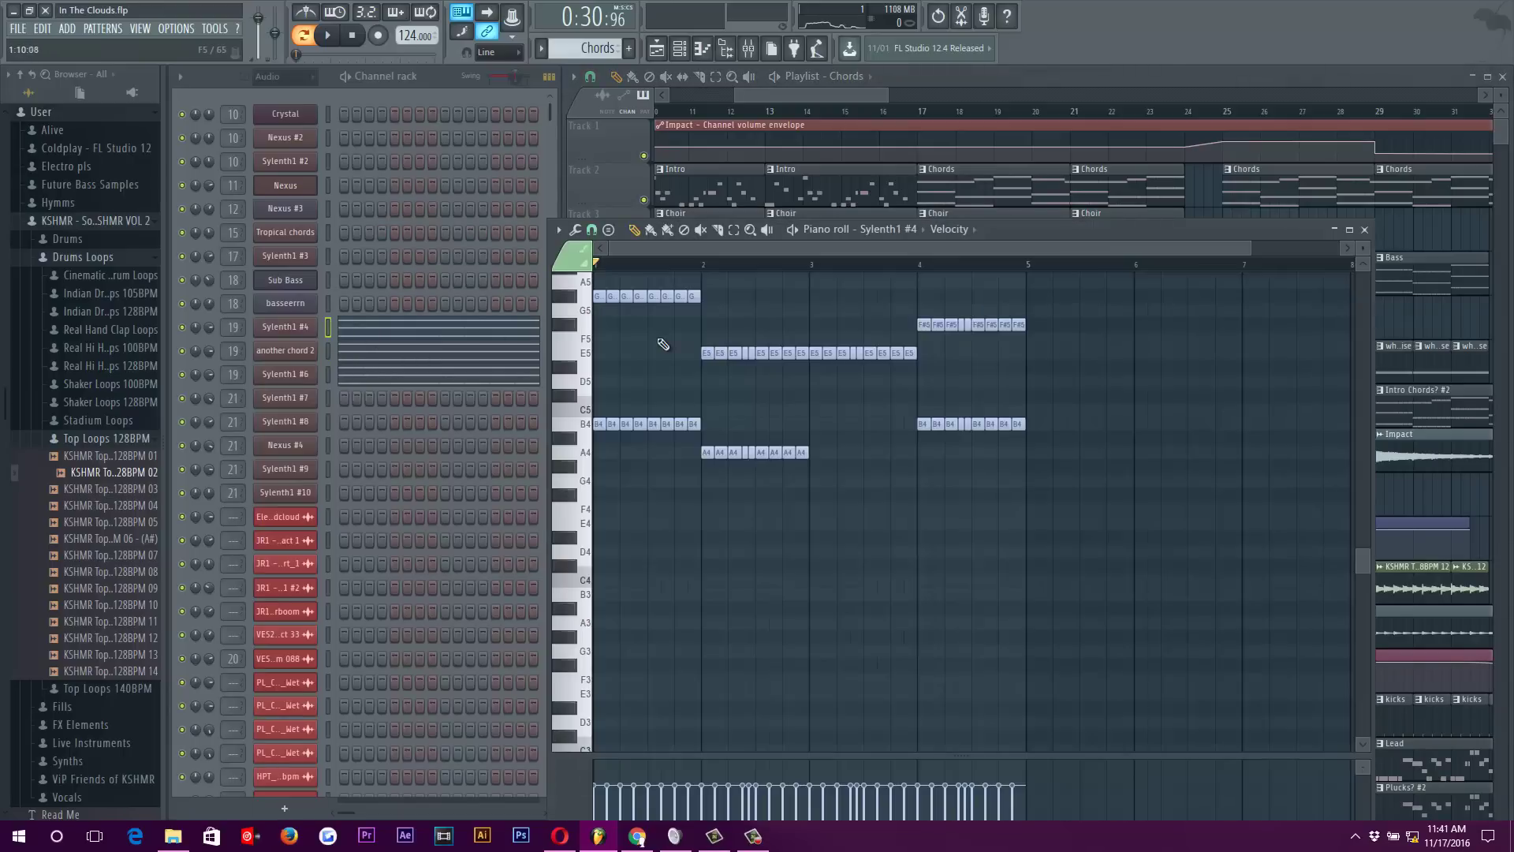
scroll(663, 345, "up", 1)
key("space")
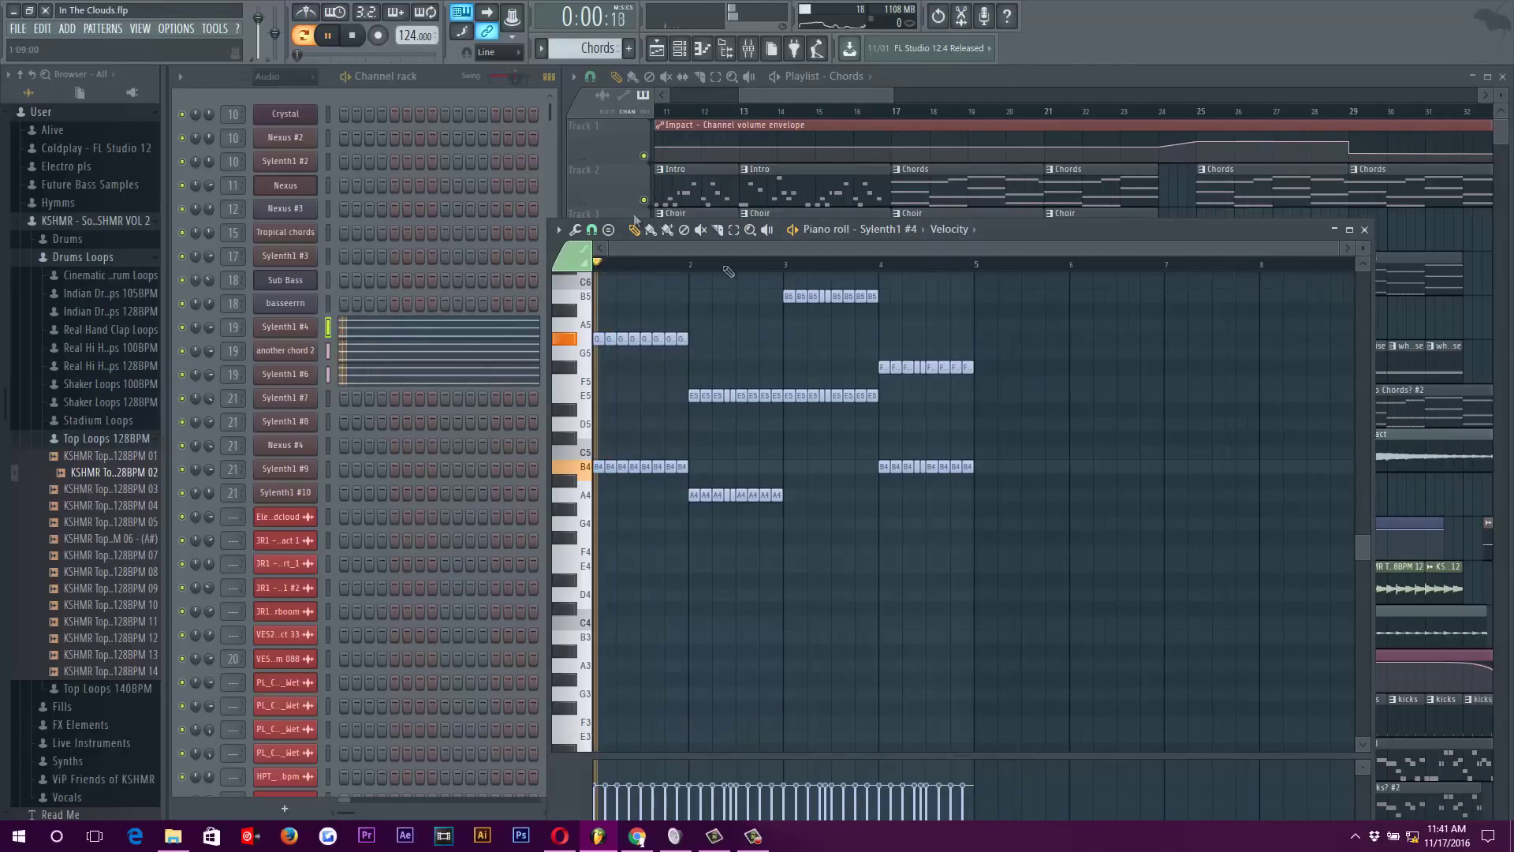
scroll(767, 419, "up", 4)
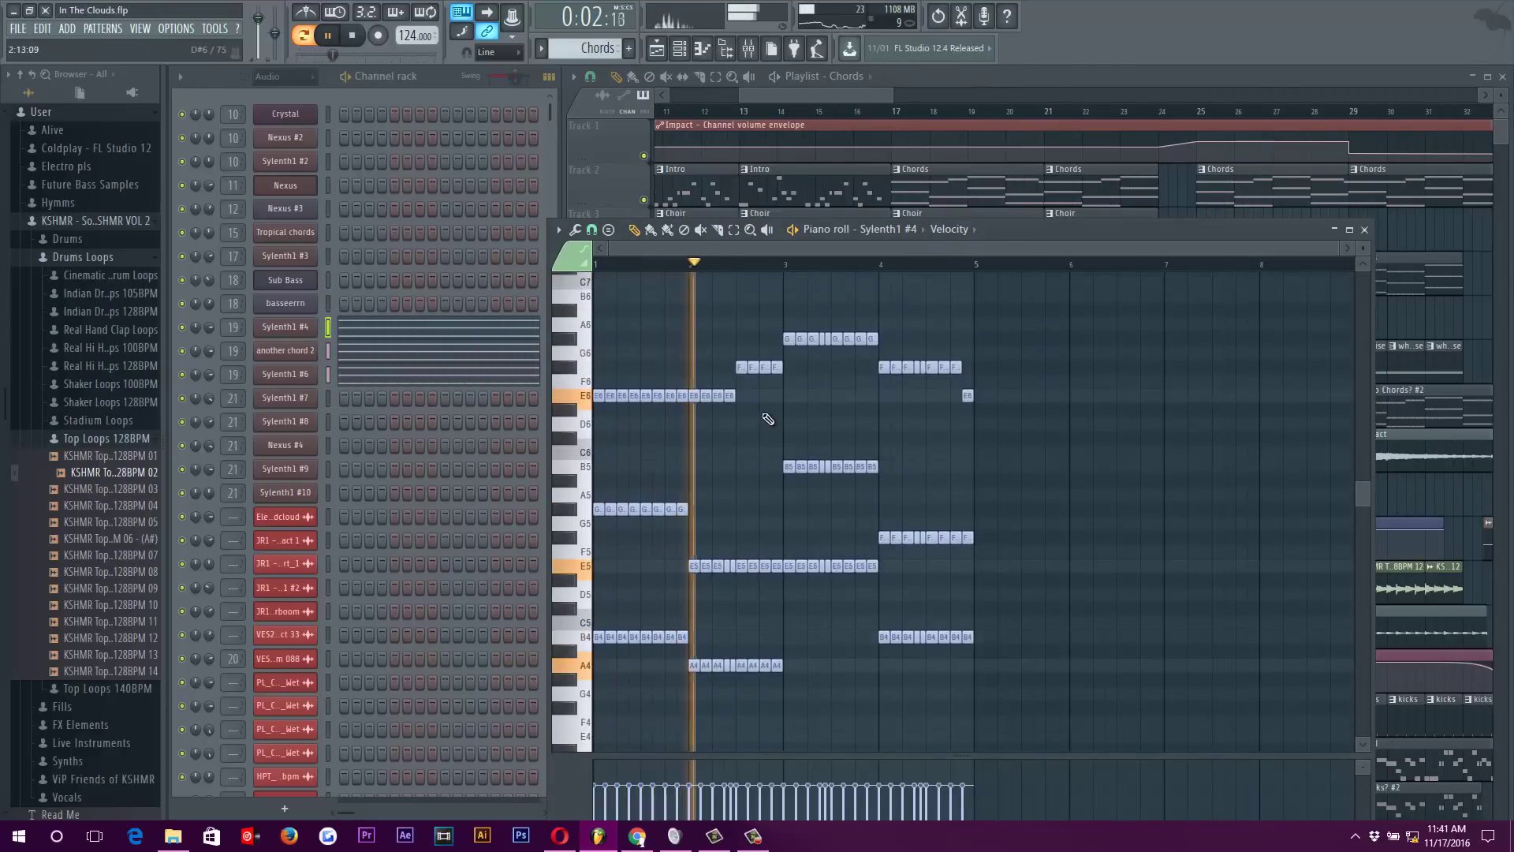
left_click(1365, 230)
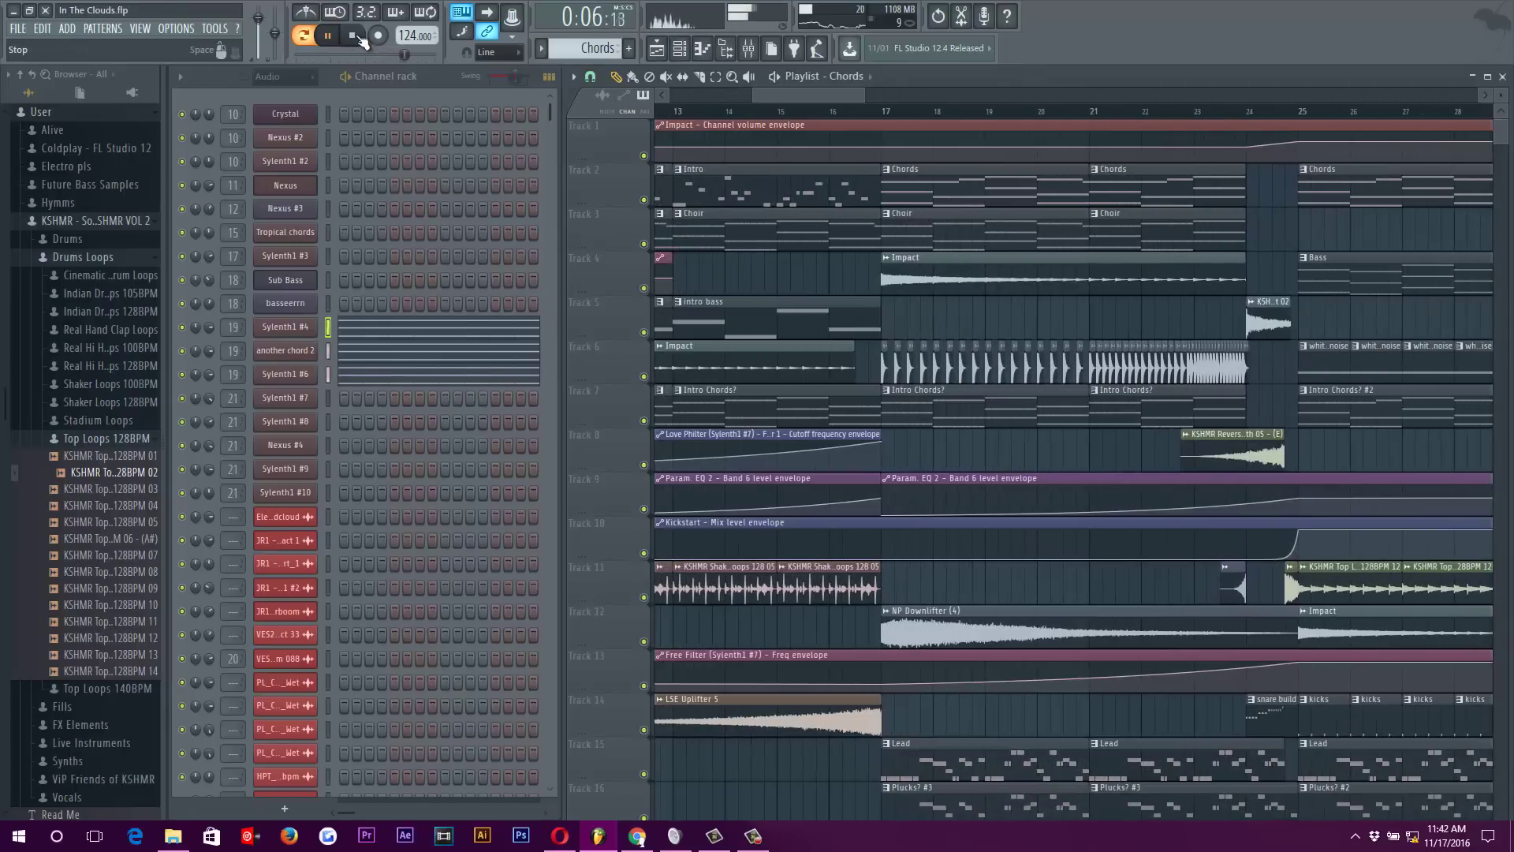
left_click(356, 36)
Select the Intro Chords? pattern at bar 17 on Track 7 and look over the clips layered in the buildup
left_click(929, 391)
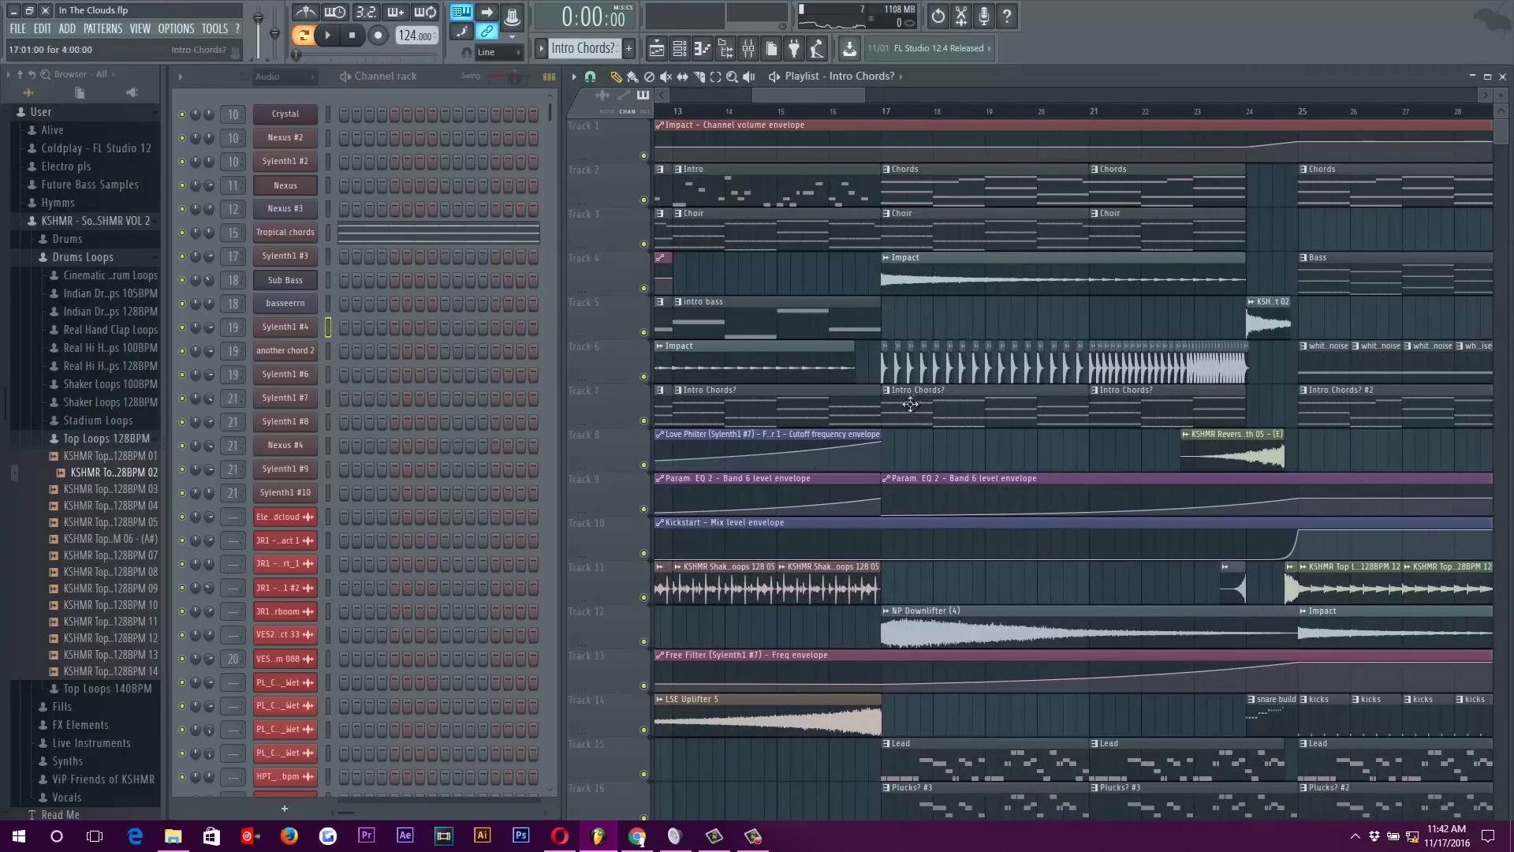
scroll(906, 399, "up", 6)
scroll(818, 371, "down", 5)
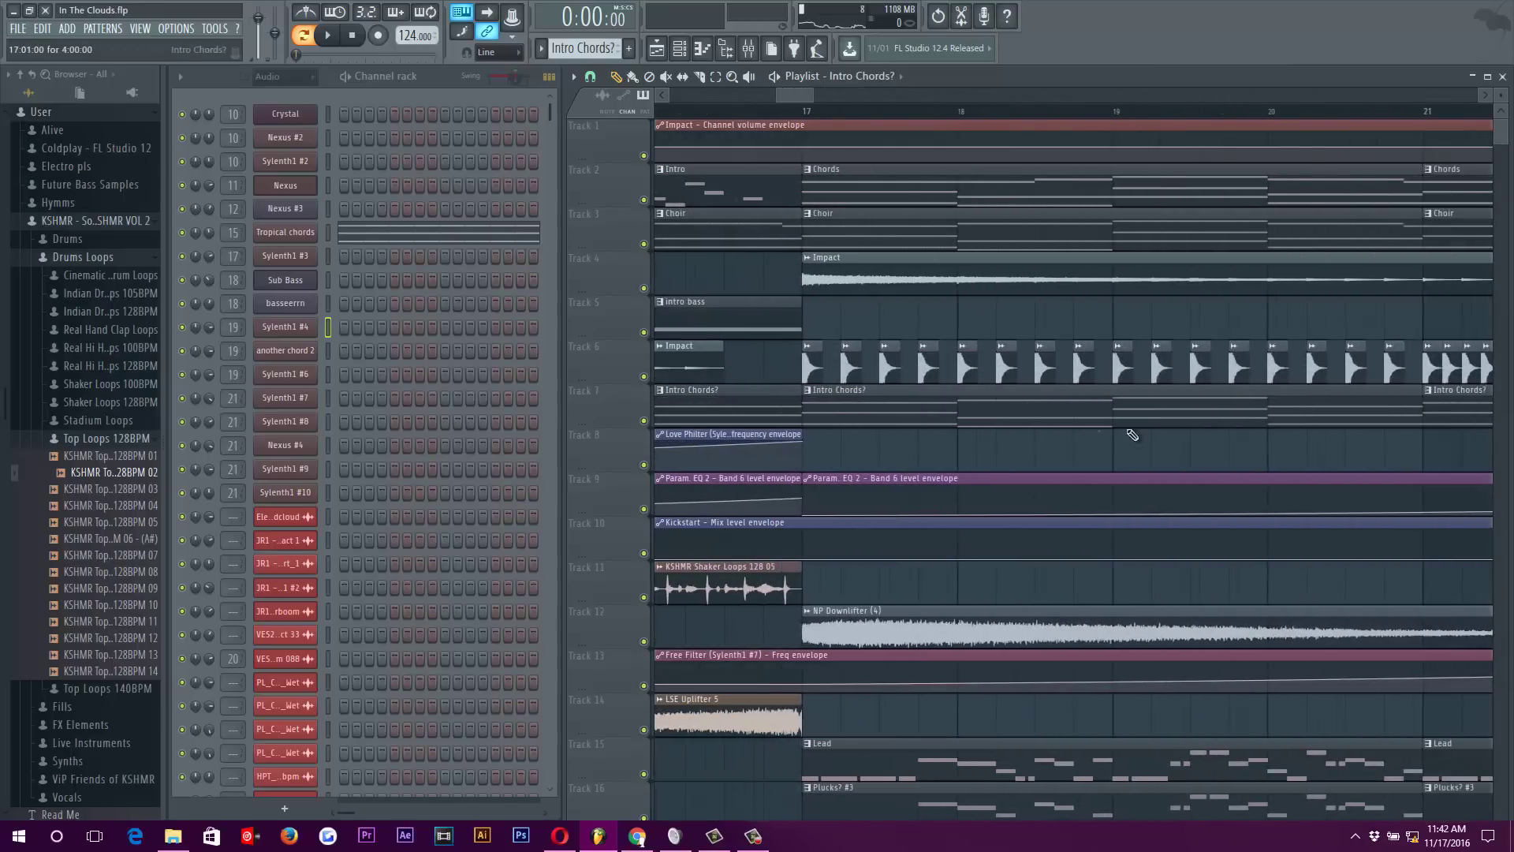
left_click_drag(816, 91, 826, 93)
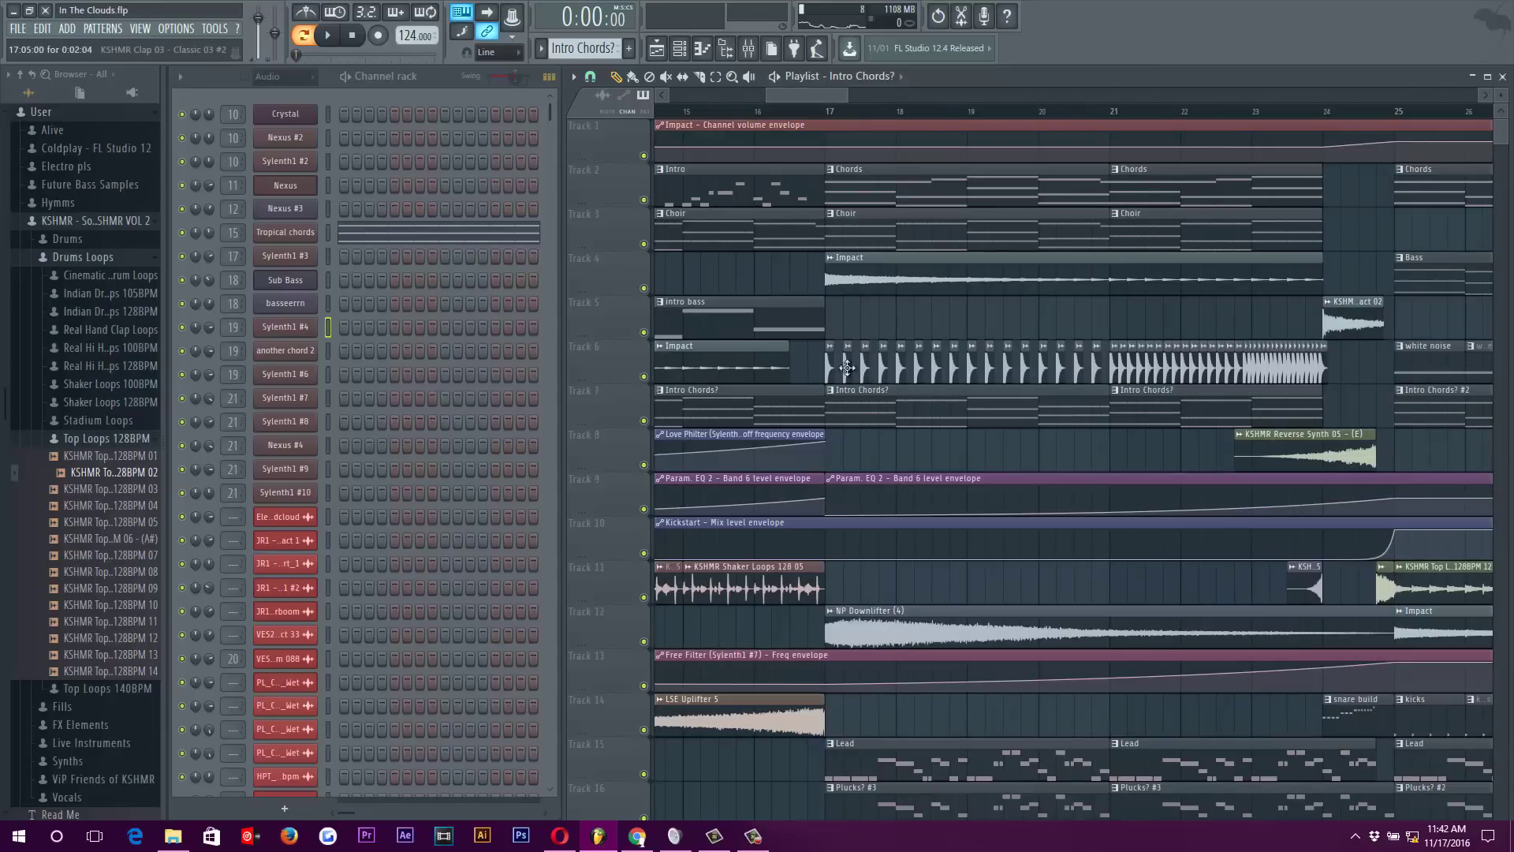
scroll(880, 465, "down", 2)
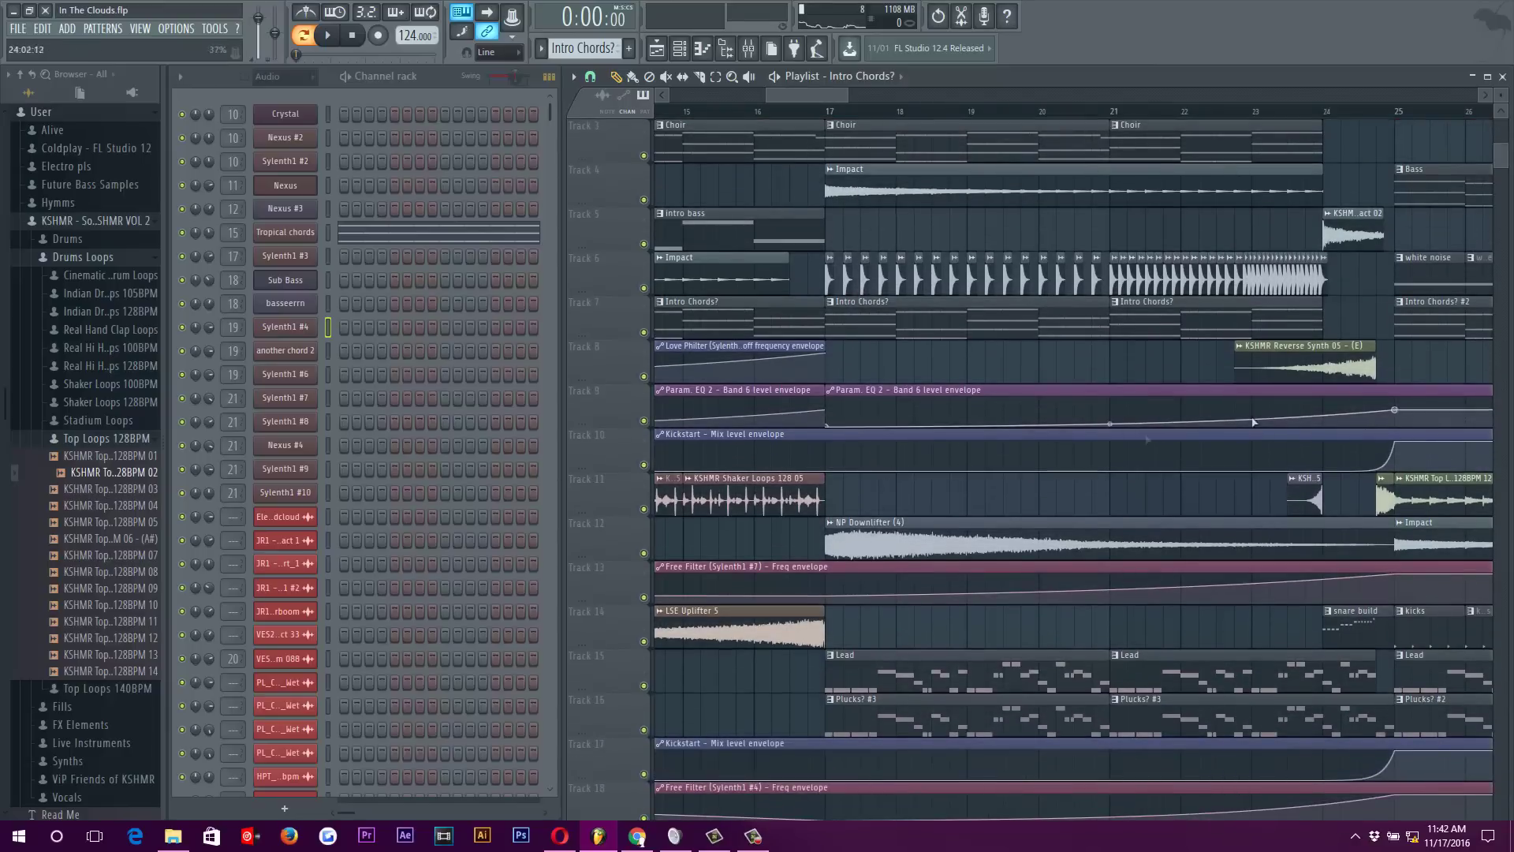
Select the Lead pattern at bar 17, play its Sylenth1 #7 notes in the piano roll, stop playback and close the piano roll
scroll(900, 635, "down", 1)
left_click(899, 629)
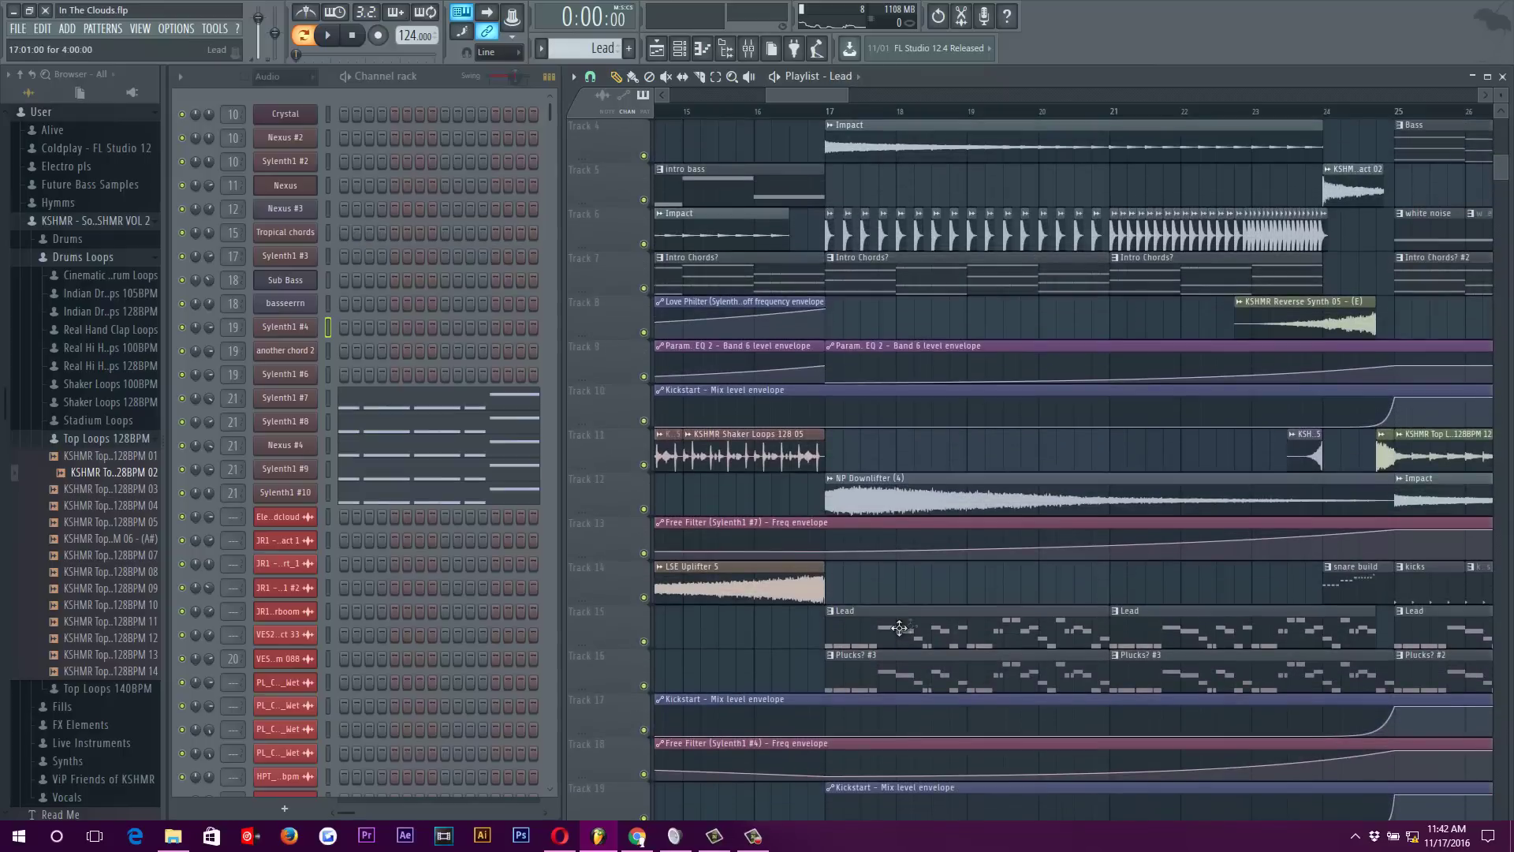
left_click(438, 411)
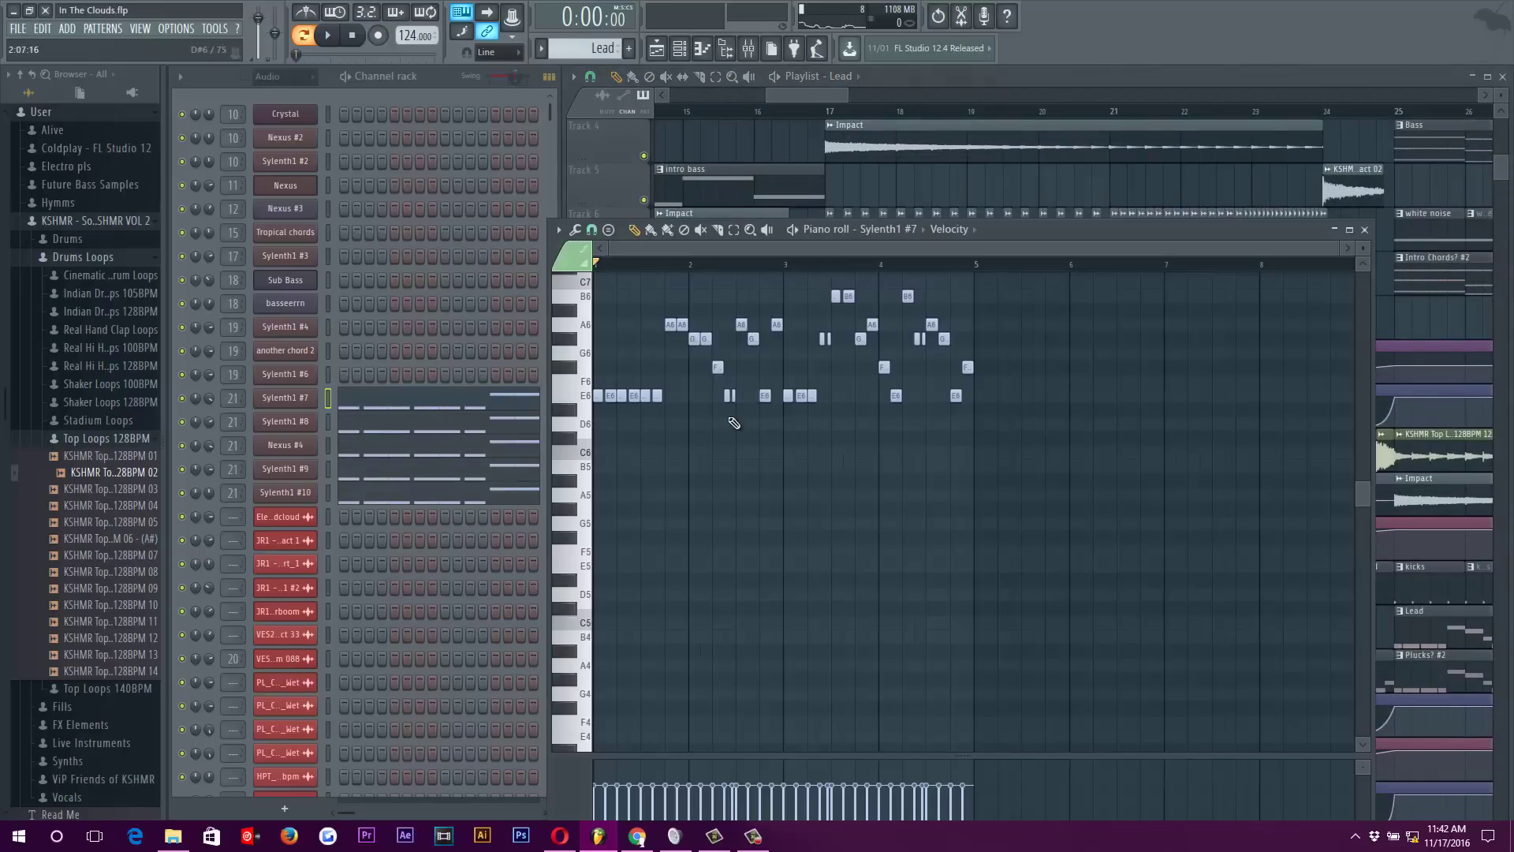
left_click(326, 36)
scroll(754, 260, "up", 2)
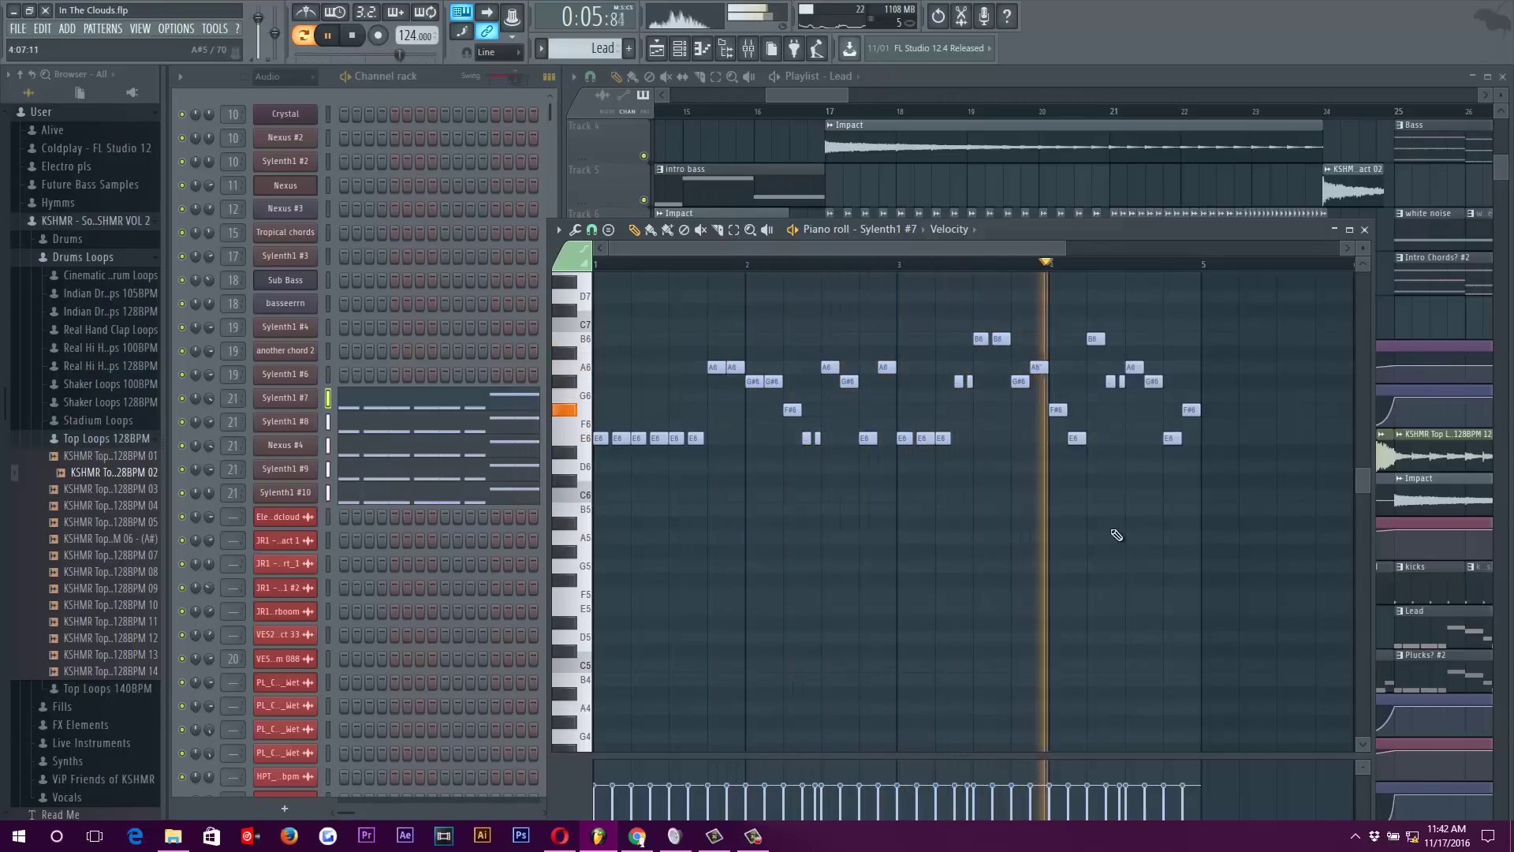
key("space")
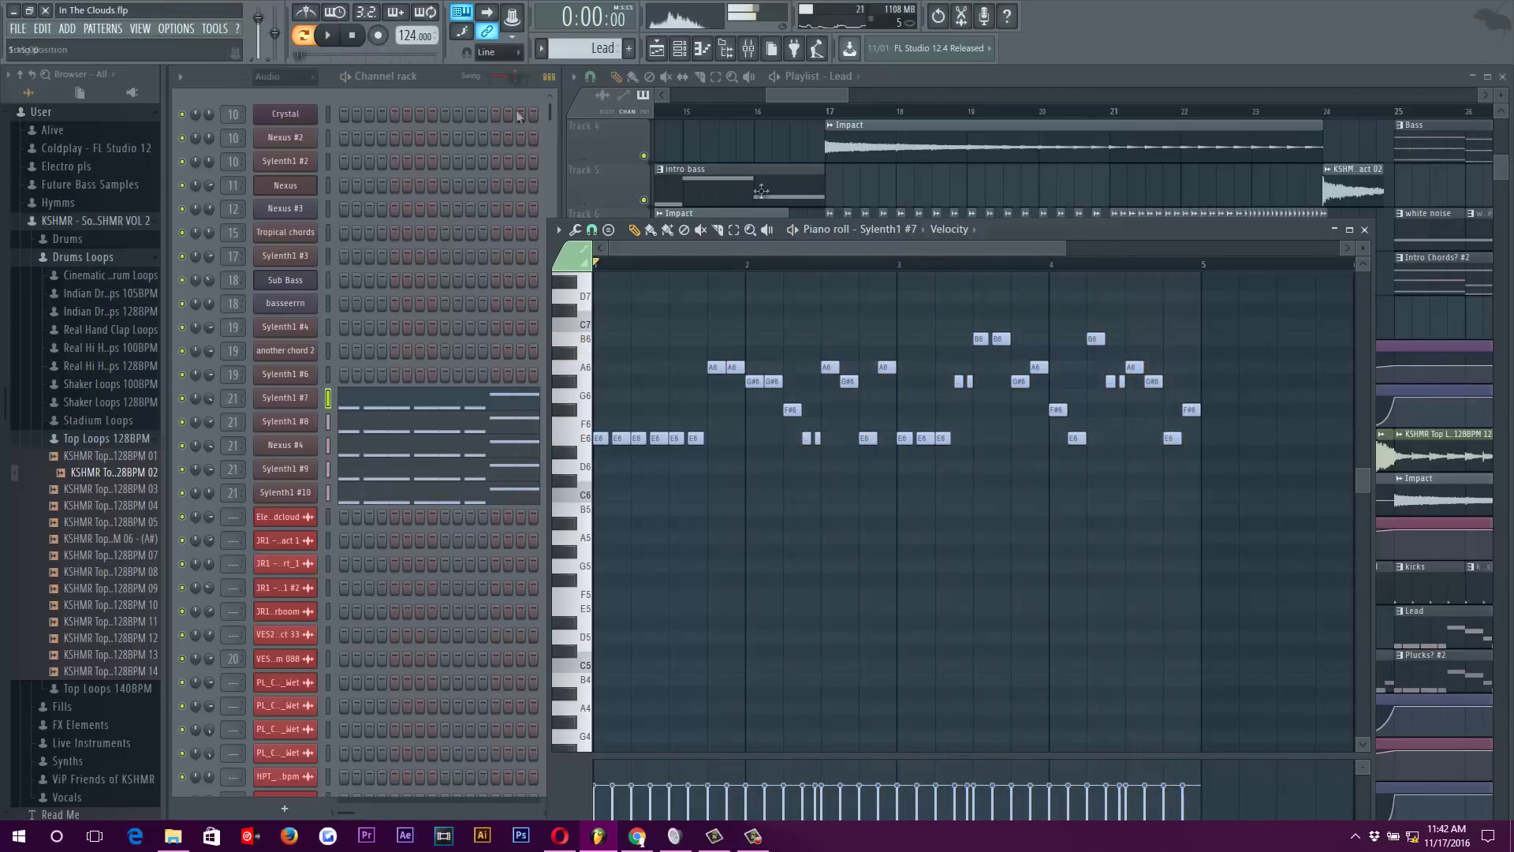
left_click(1365, 229)
View the presets of the Lead's Sylenth1 #7, Sylenth1 #8, Nexus #4, Sylenth1 #9 and Sylenth1 #10 instruments, and close them
left_click(299, 399)
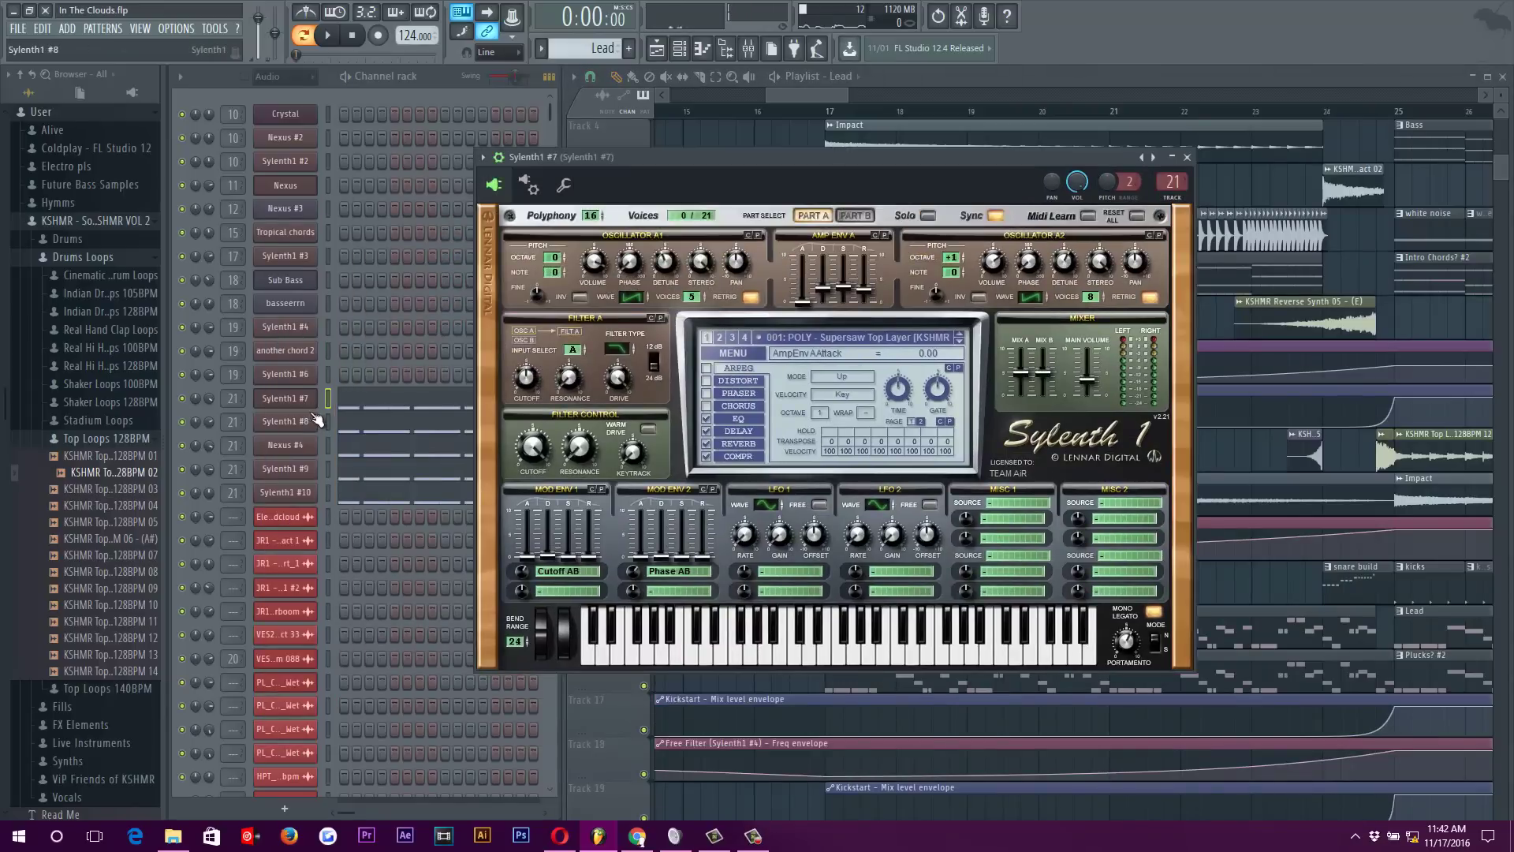
left_click(315, 420)
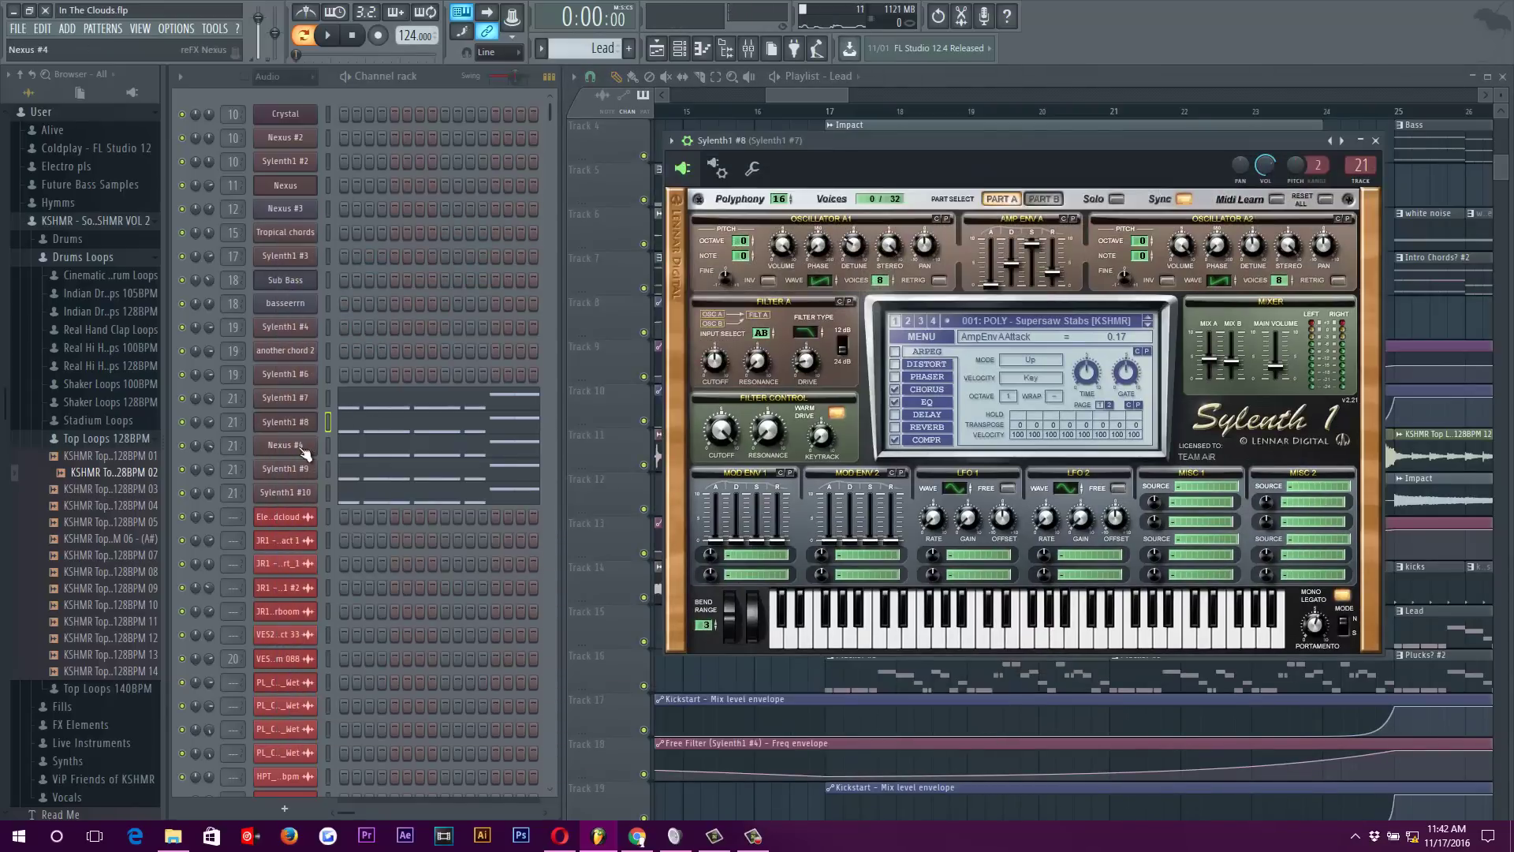
left_click(304, 453)
left_click_drag(674, 273, 896, 169)
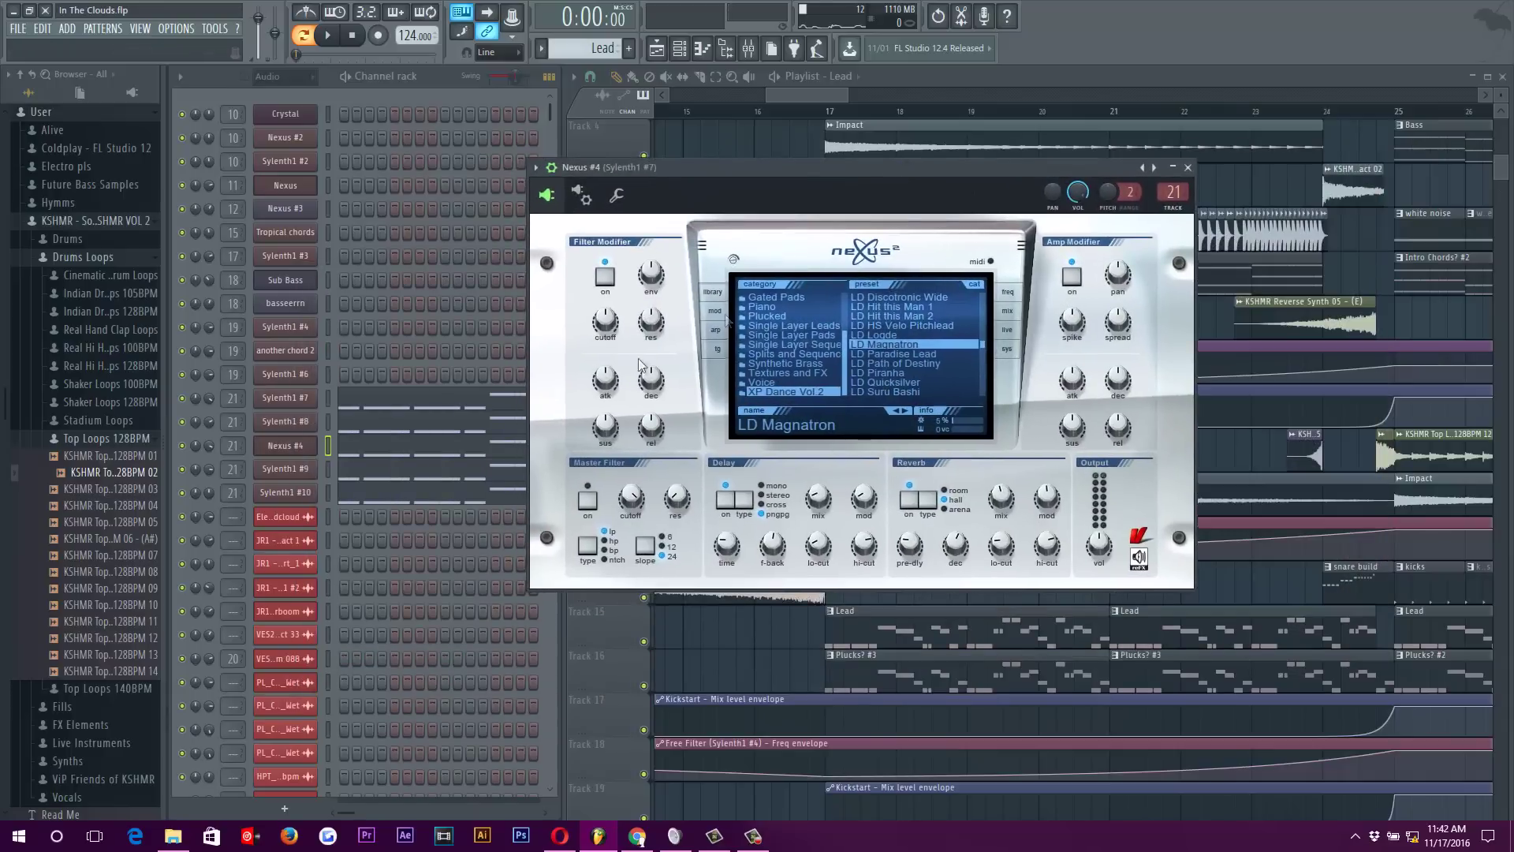
left_click(288, 469)
left_click(282, 494)
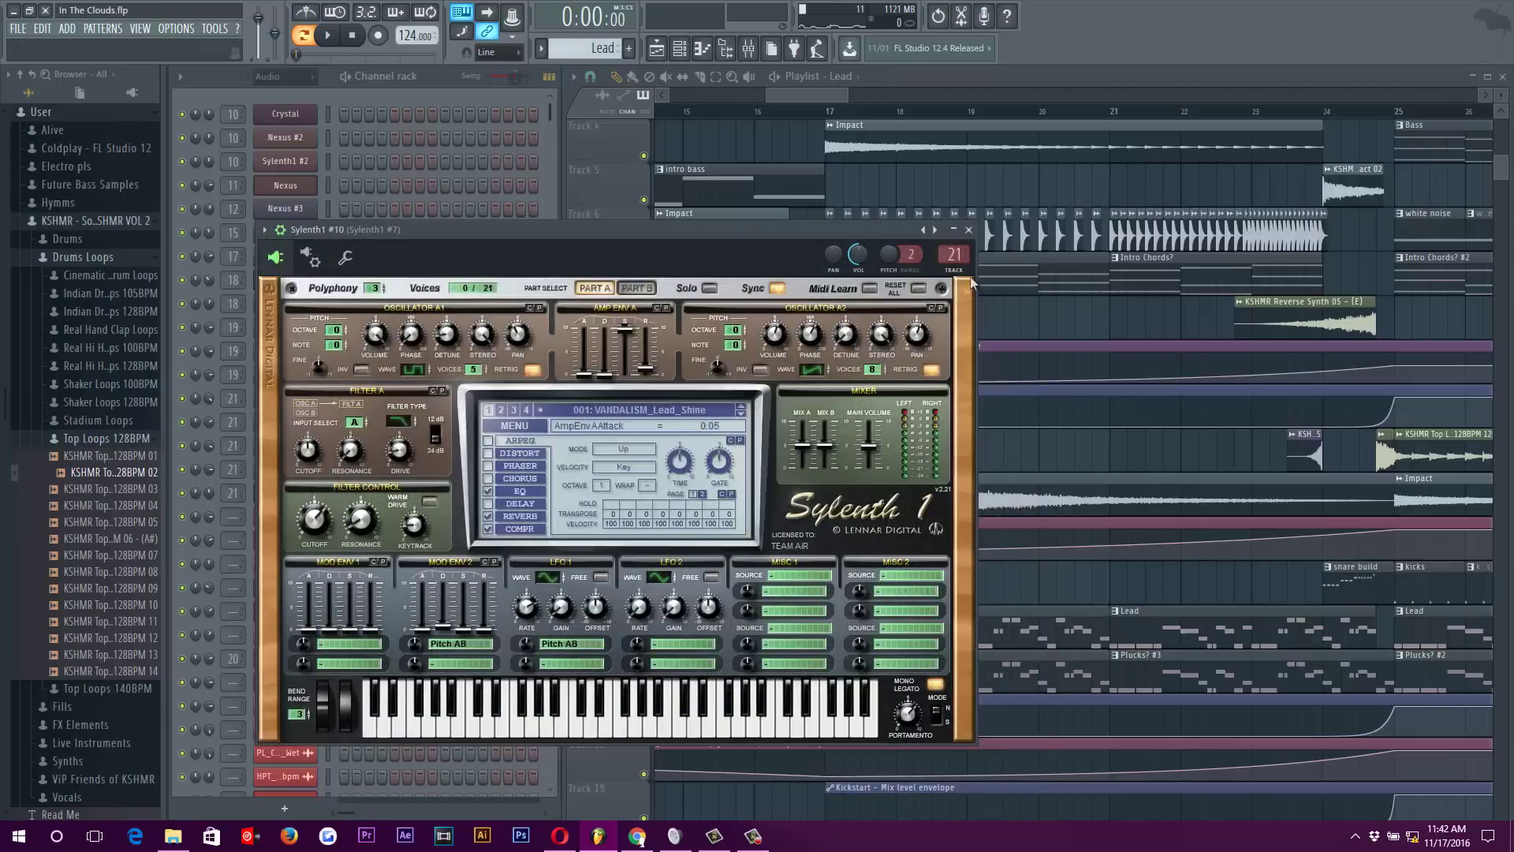
left_click(282, 493)
scroll(804, 98, "left", 1)
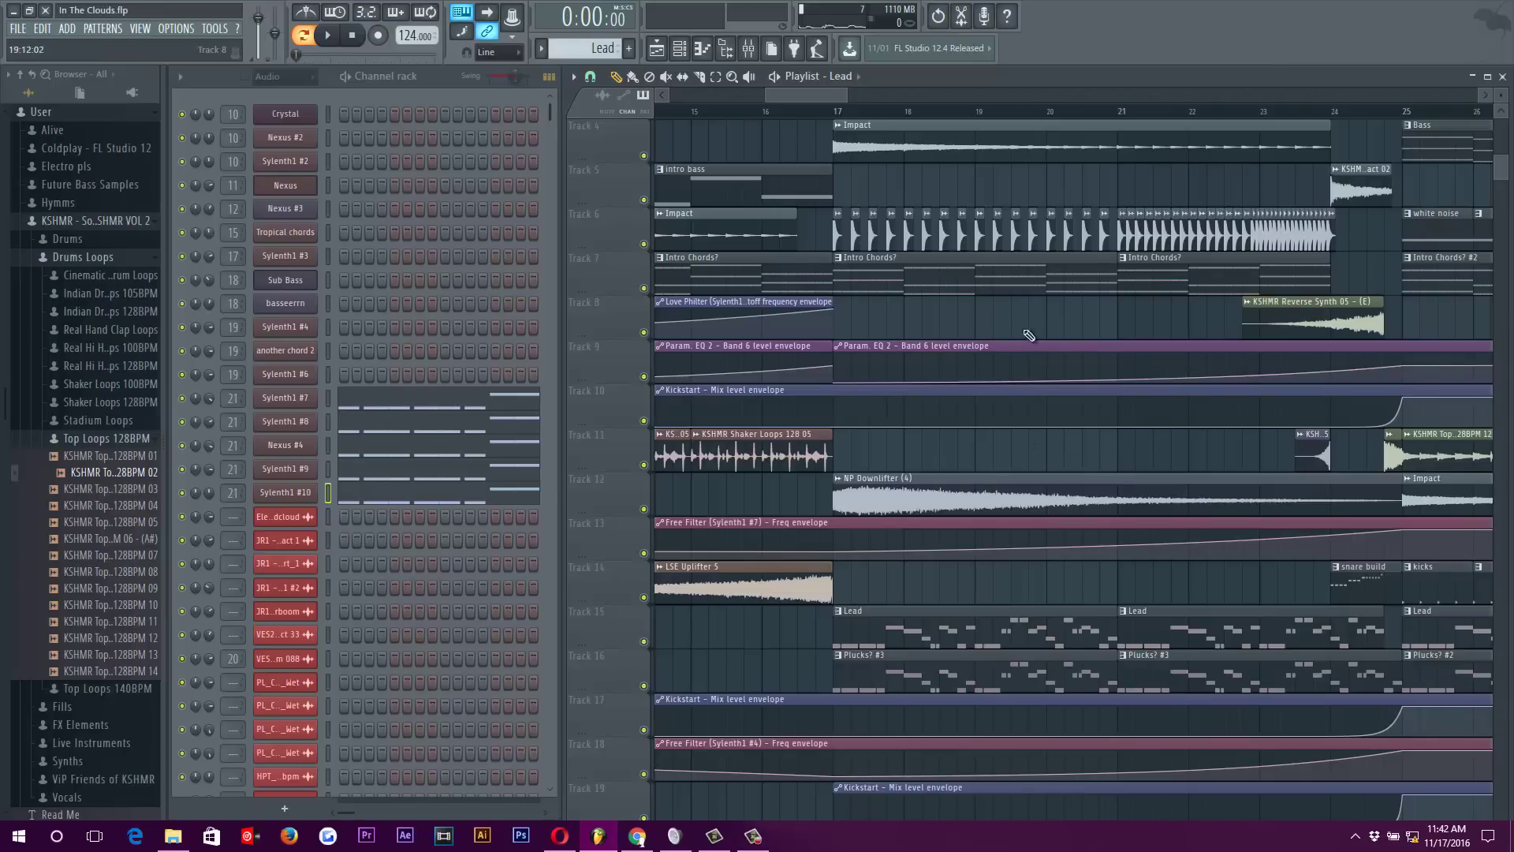
Select the Plucks? #3 pattern on Track 16, view its Crystal notes in the piano roll, and close it
scroll(1058, 325, "down", 3)
scroll(1020, 651, "down", 1)
left_click(1006, 629)
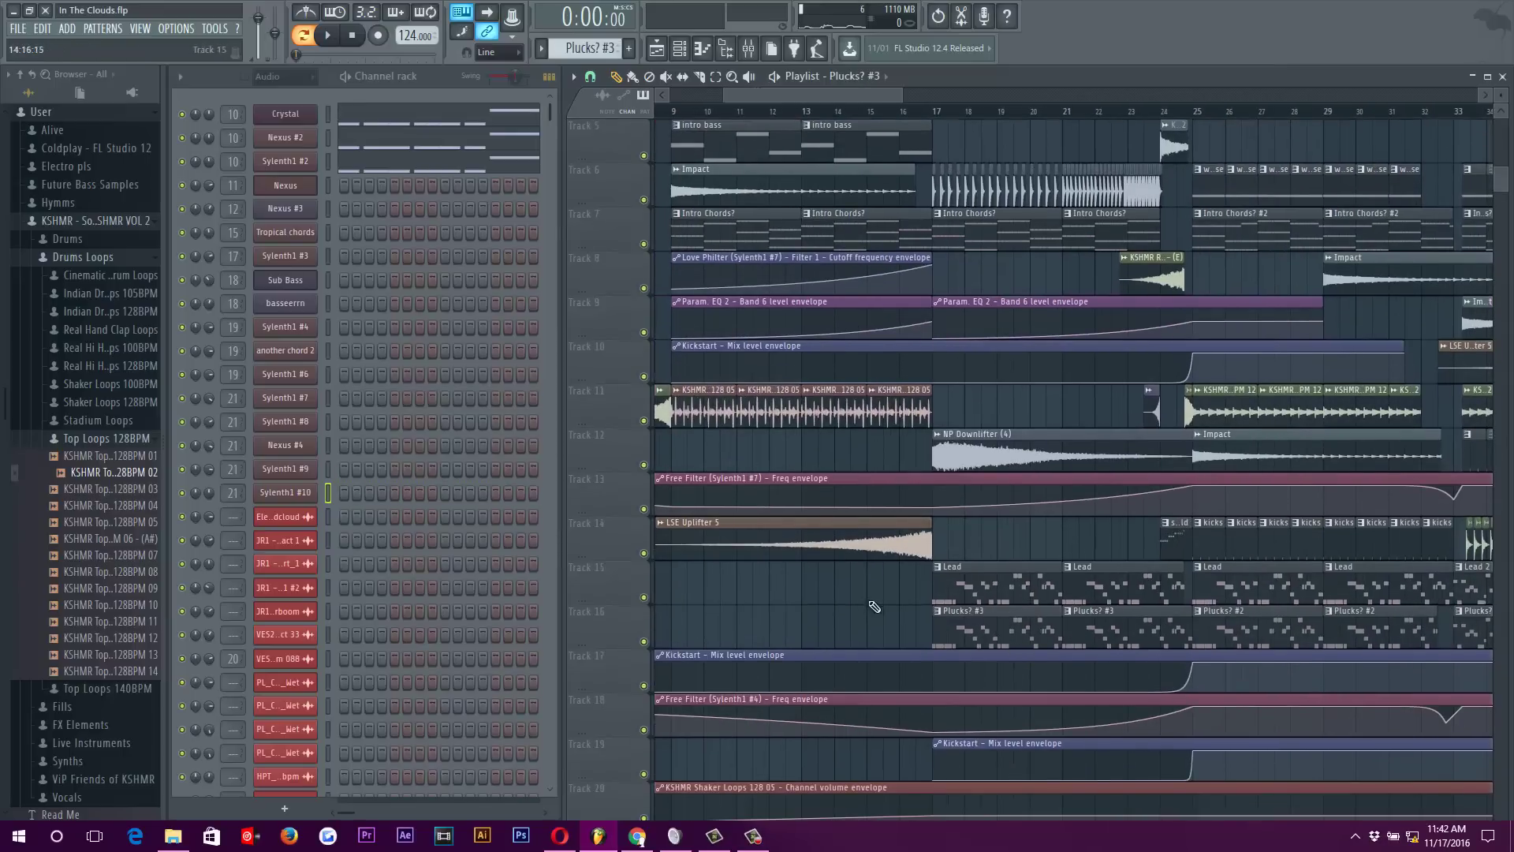
scroll(968, 282, "up", 4)
left_click_drag(805, 95, 847, 87)
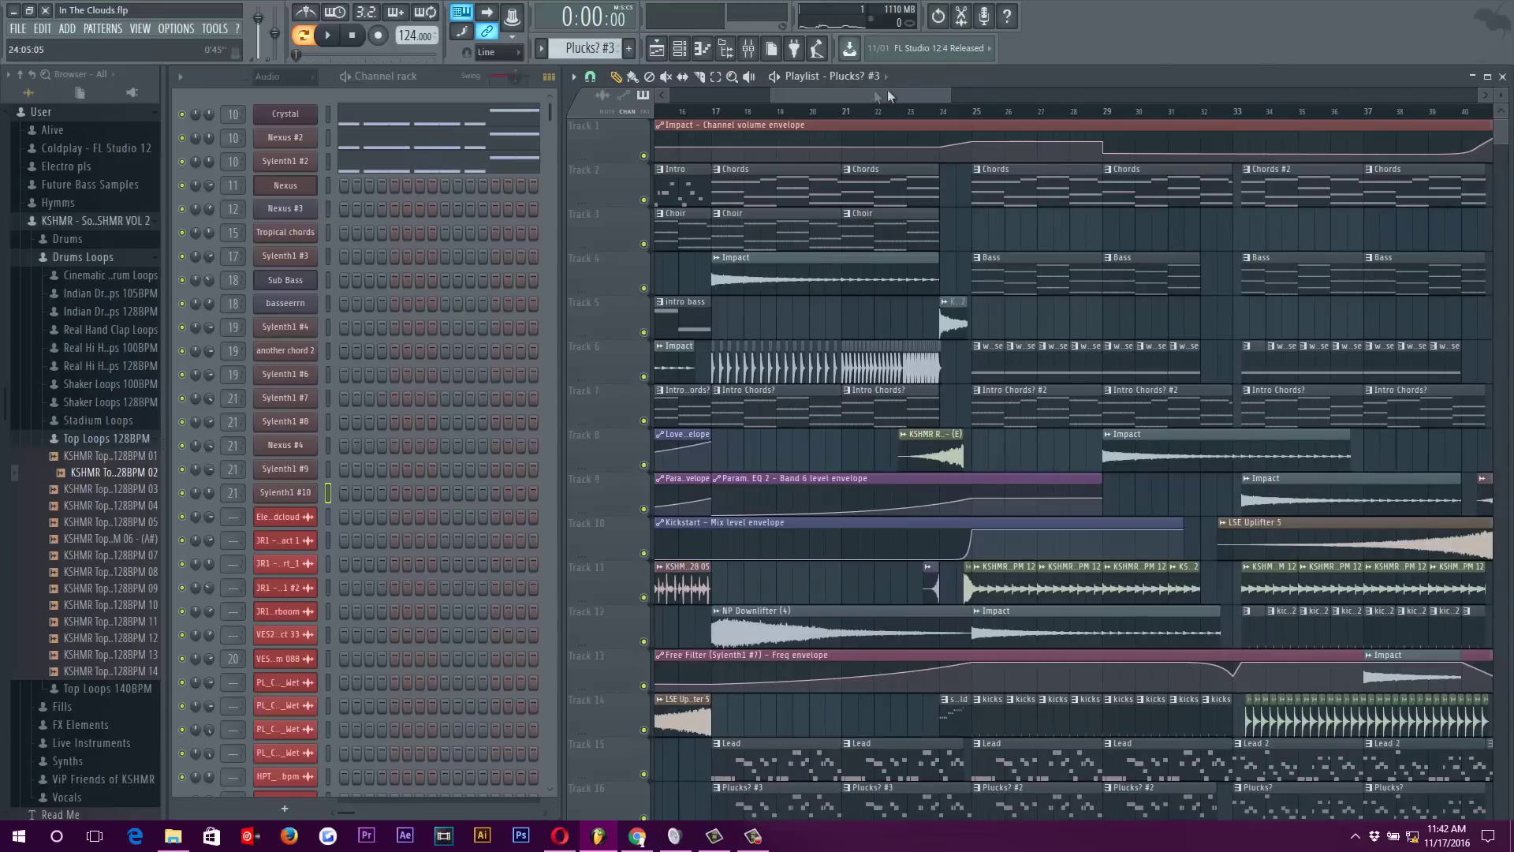
left_click_drag(901, 95, 906, 94)
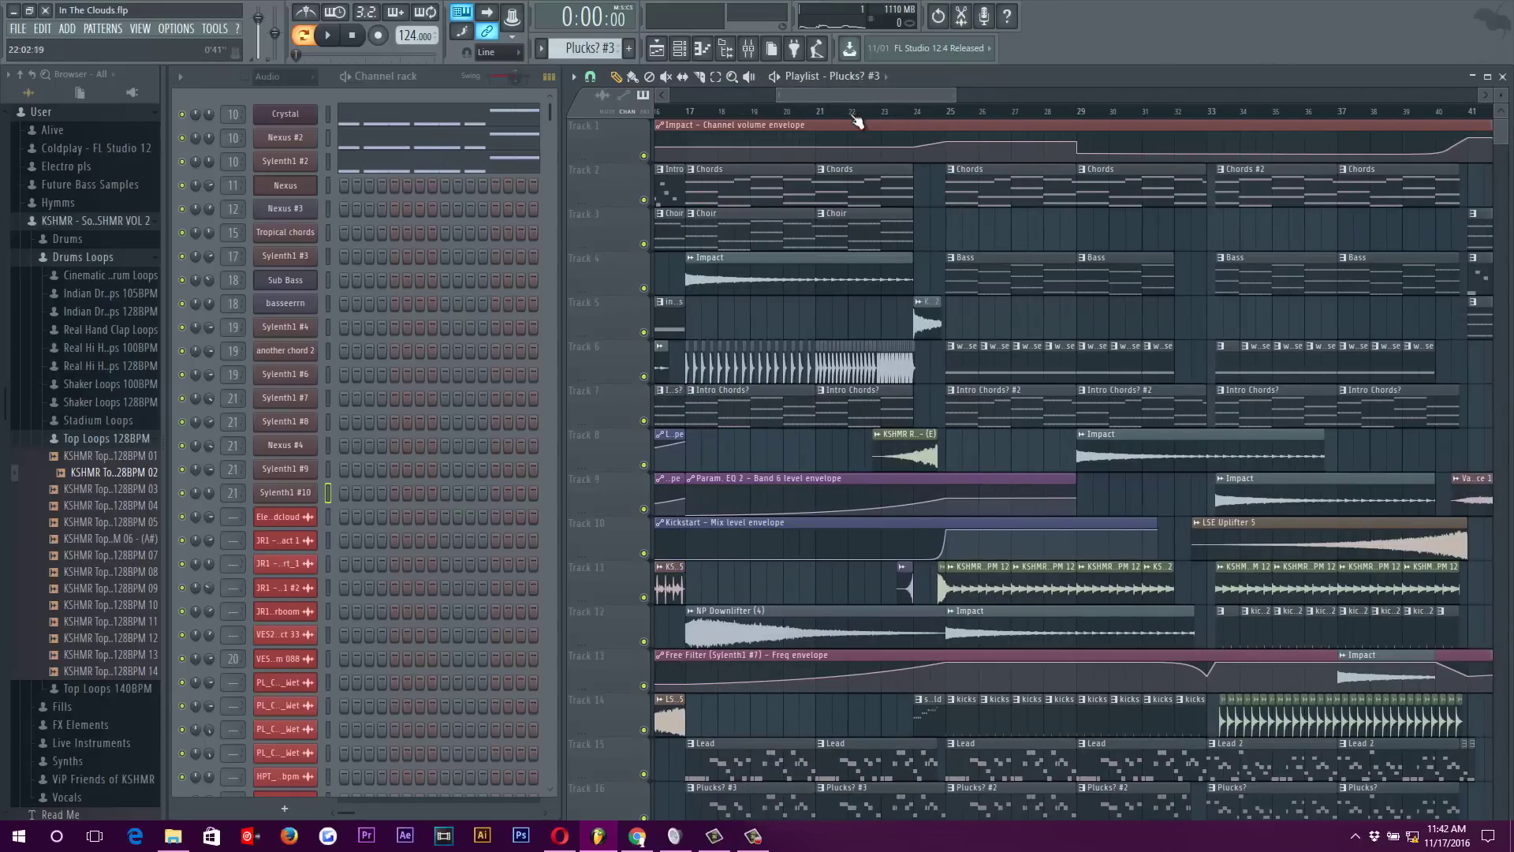
left_click(460, 128)
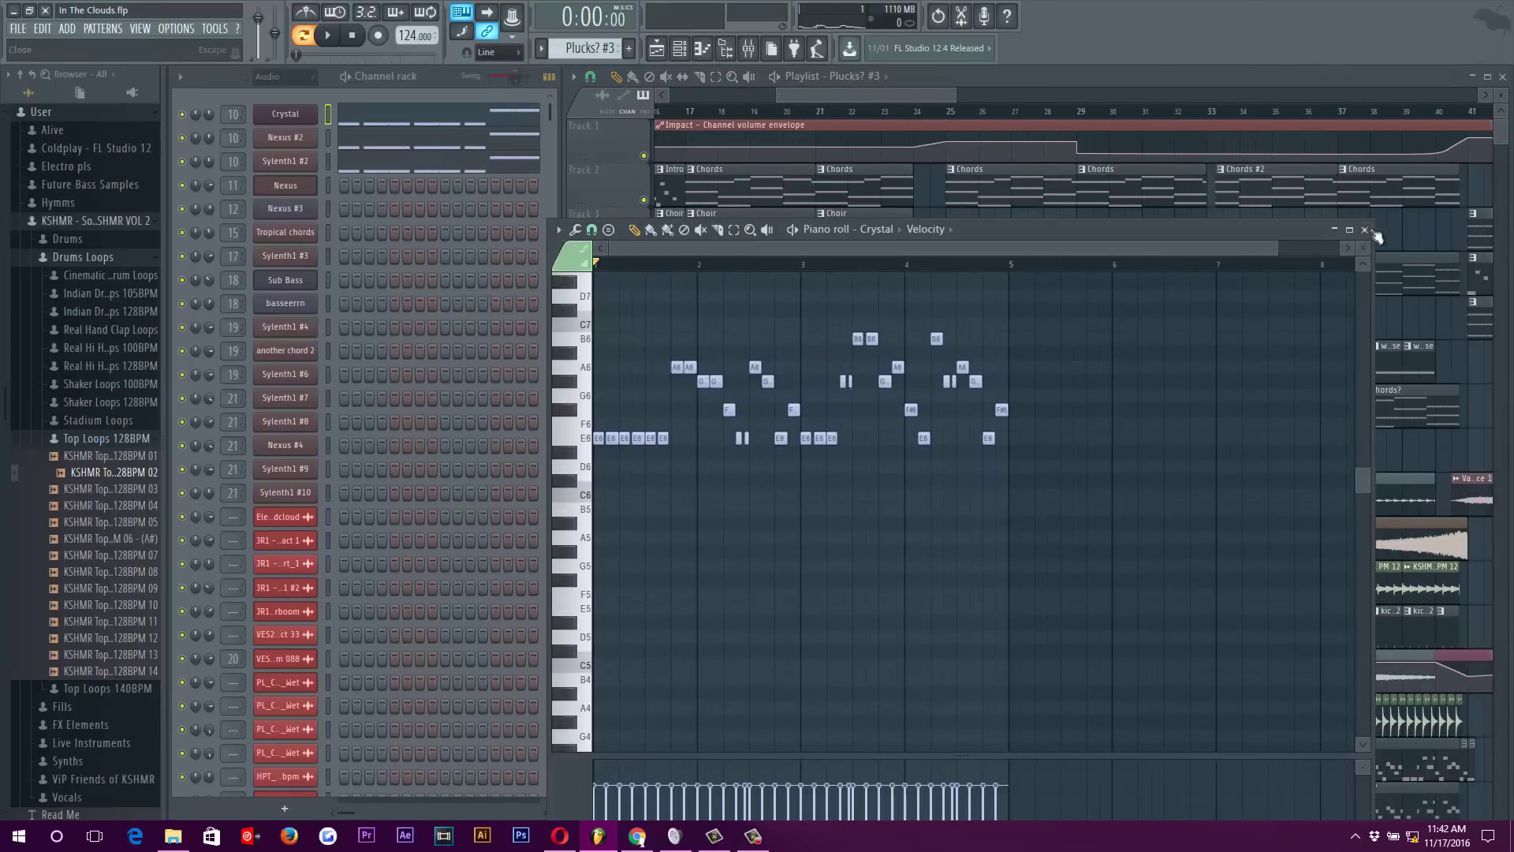
left_click(1371, 231)
Move the song position to bar 23 and view the sample settings of KSHMR Impact 02 and KSHMR Reverse Synth 05, closing each
left_click(885, 117)
scroll(915, 451, "up", 5)
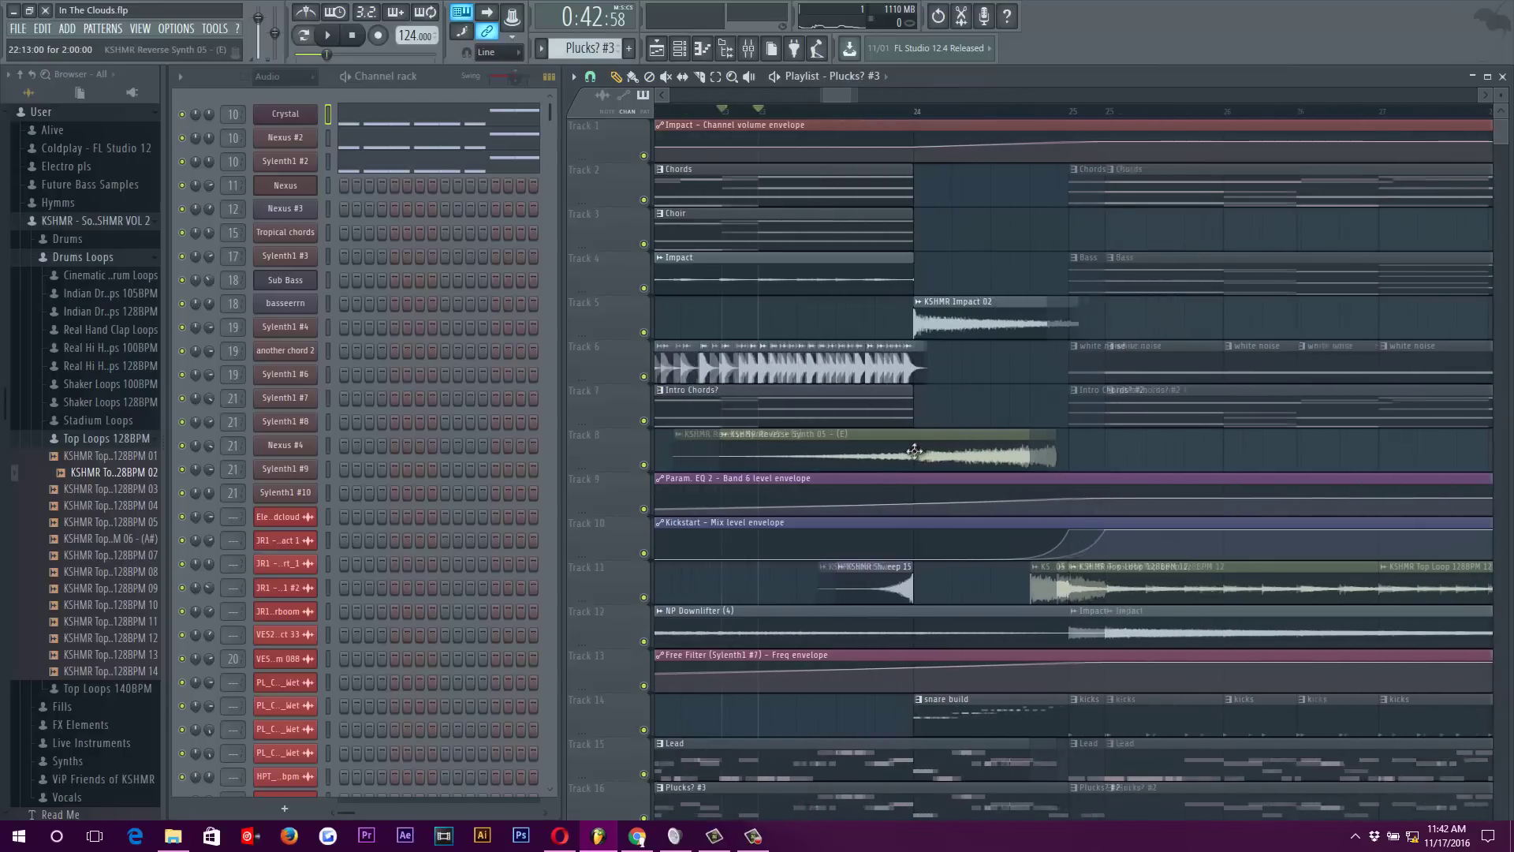
double_click(946, 318)
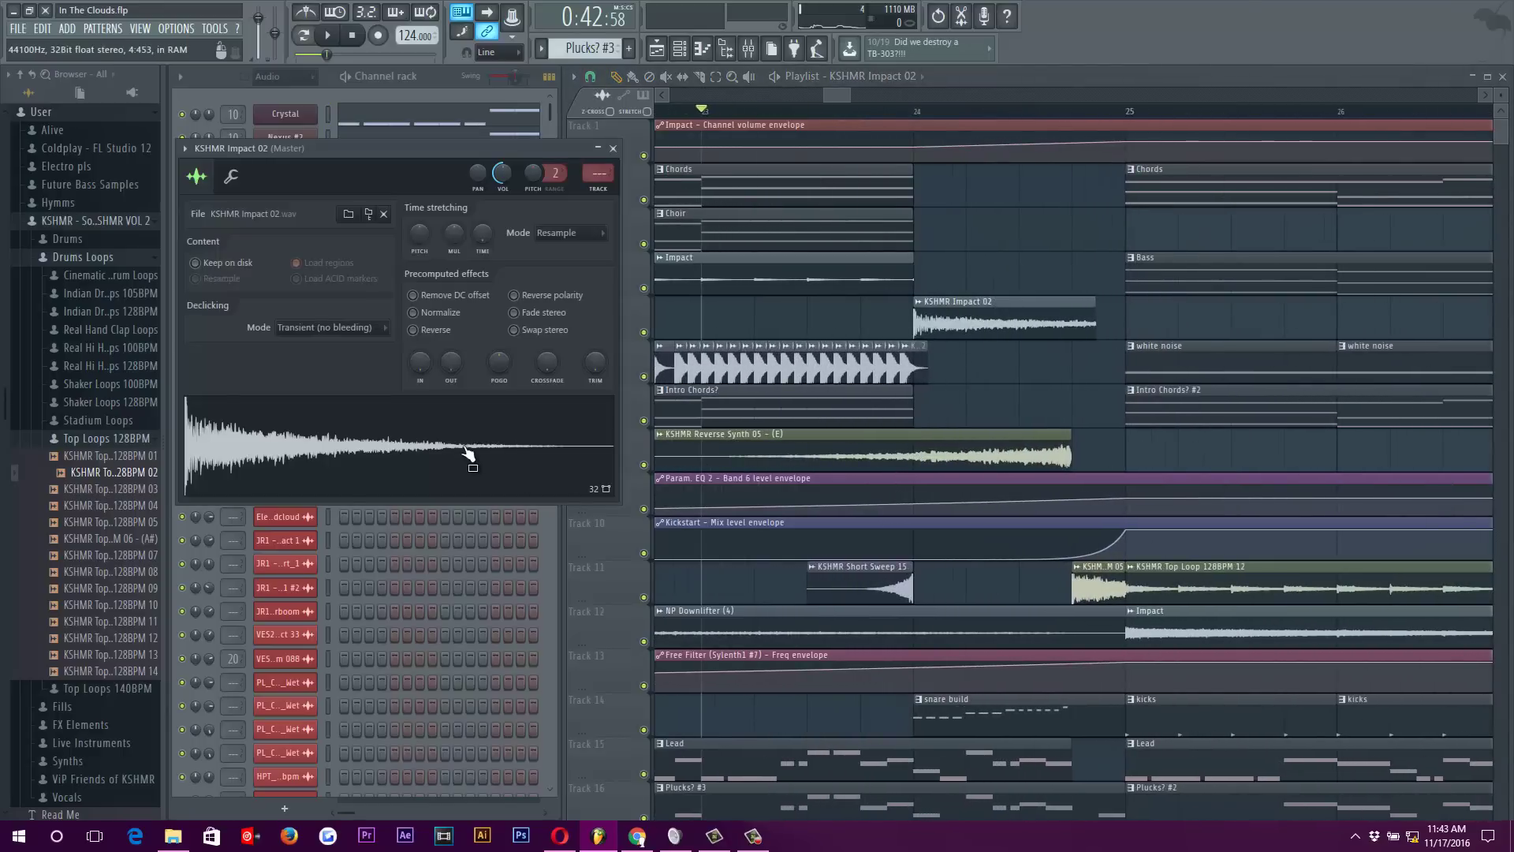
left_click(616, 148)
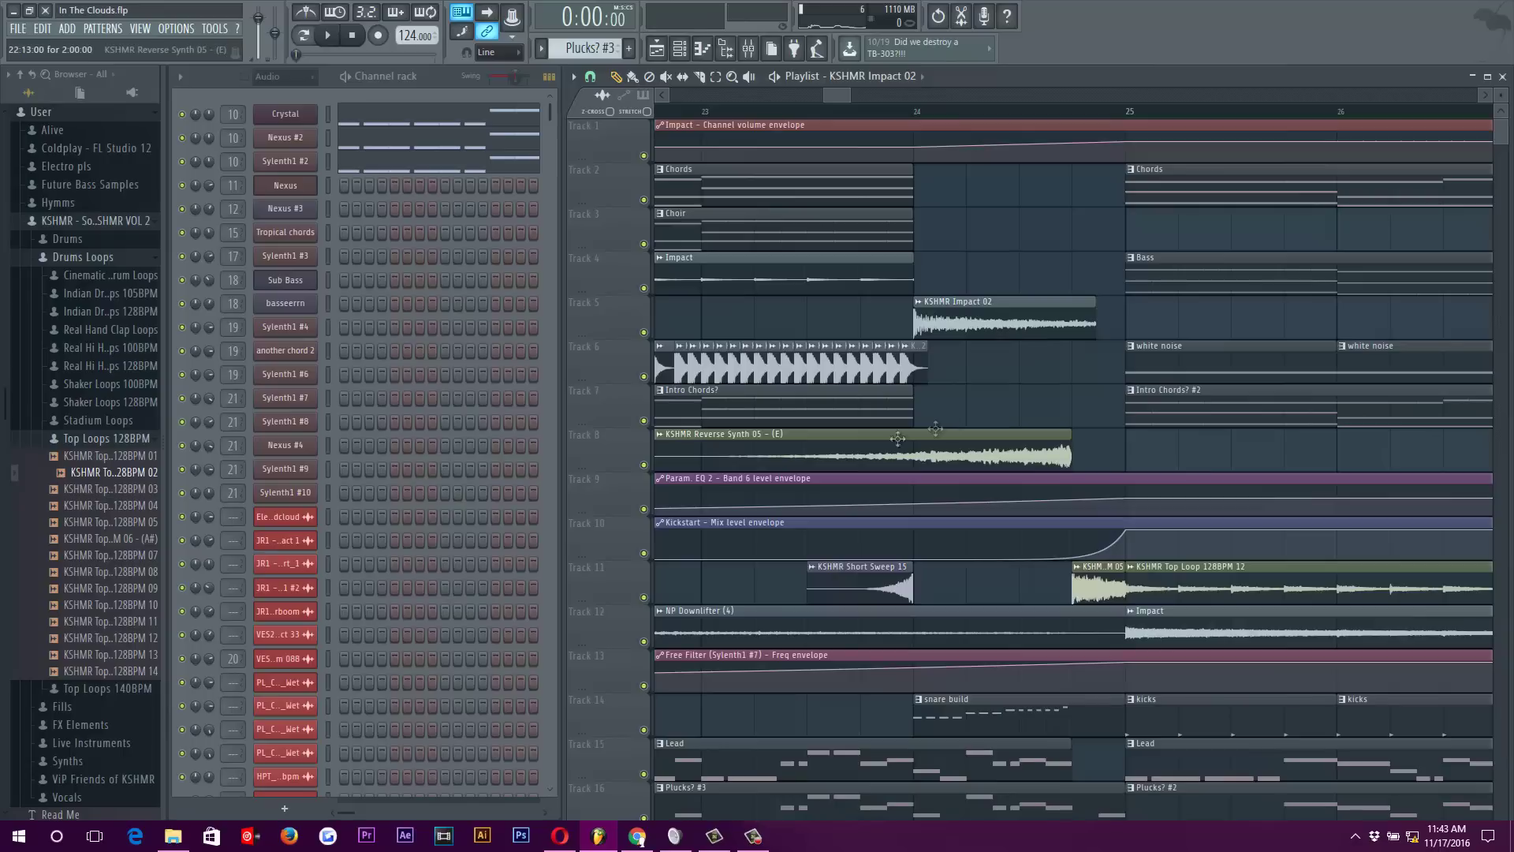
double_click(863, 464)
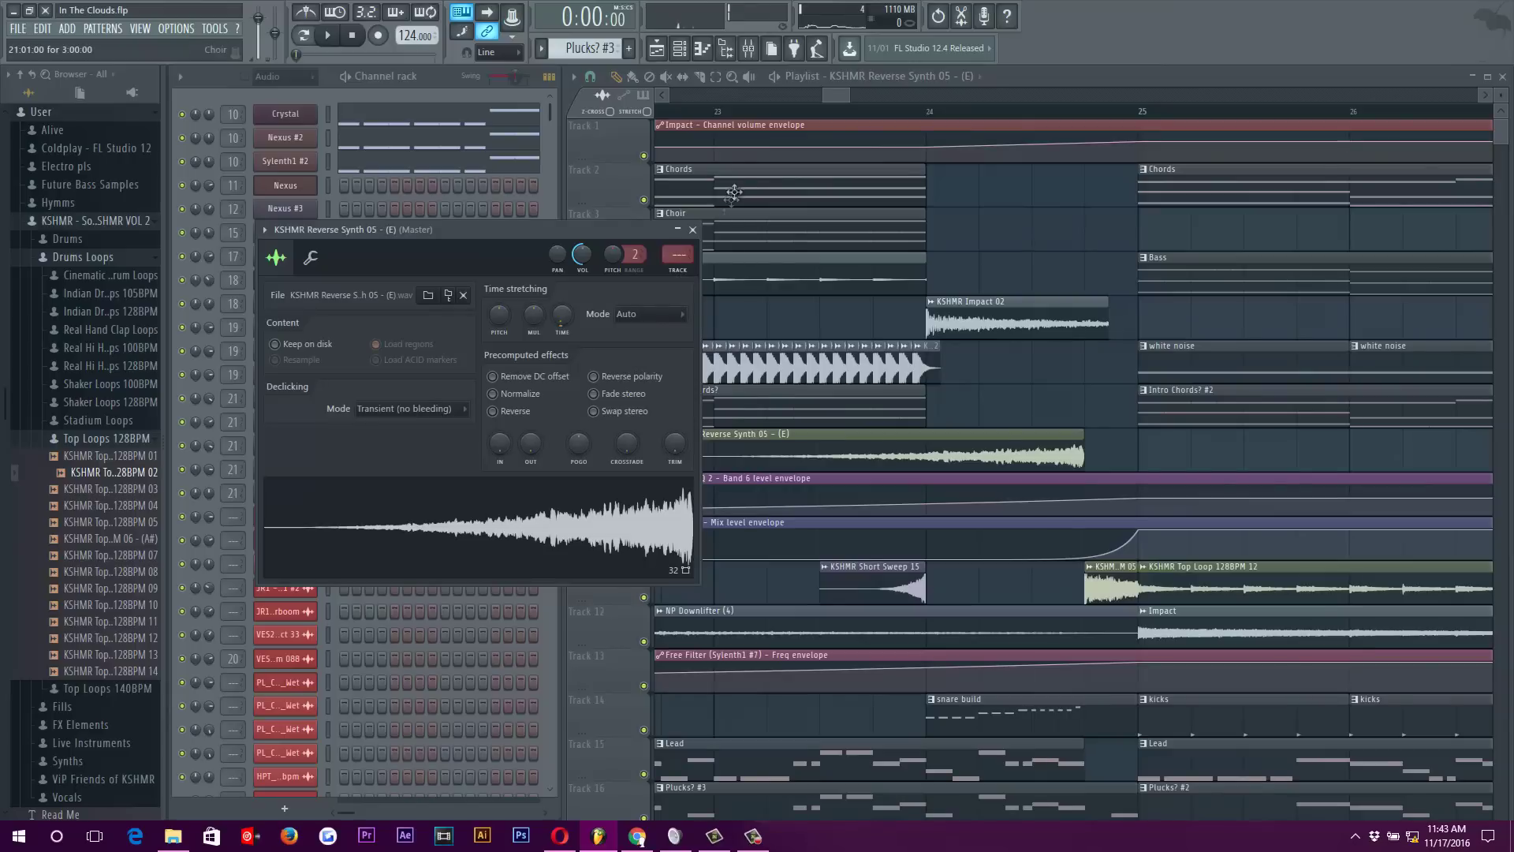
left_click(693, 230)
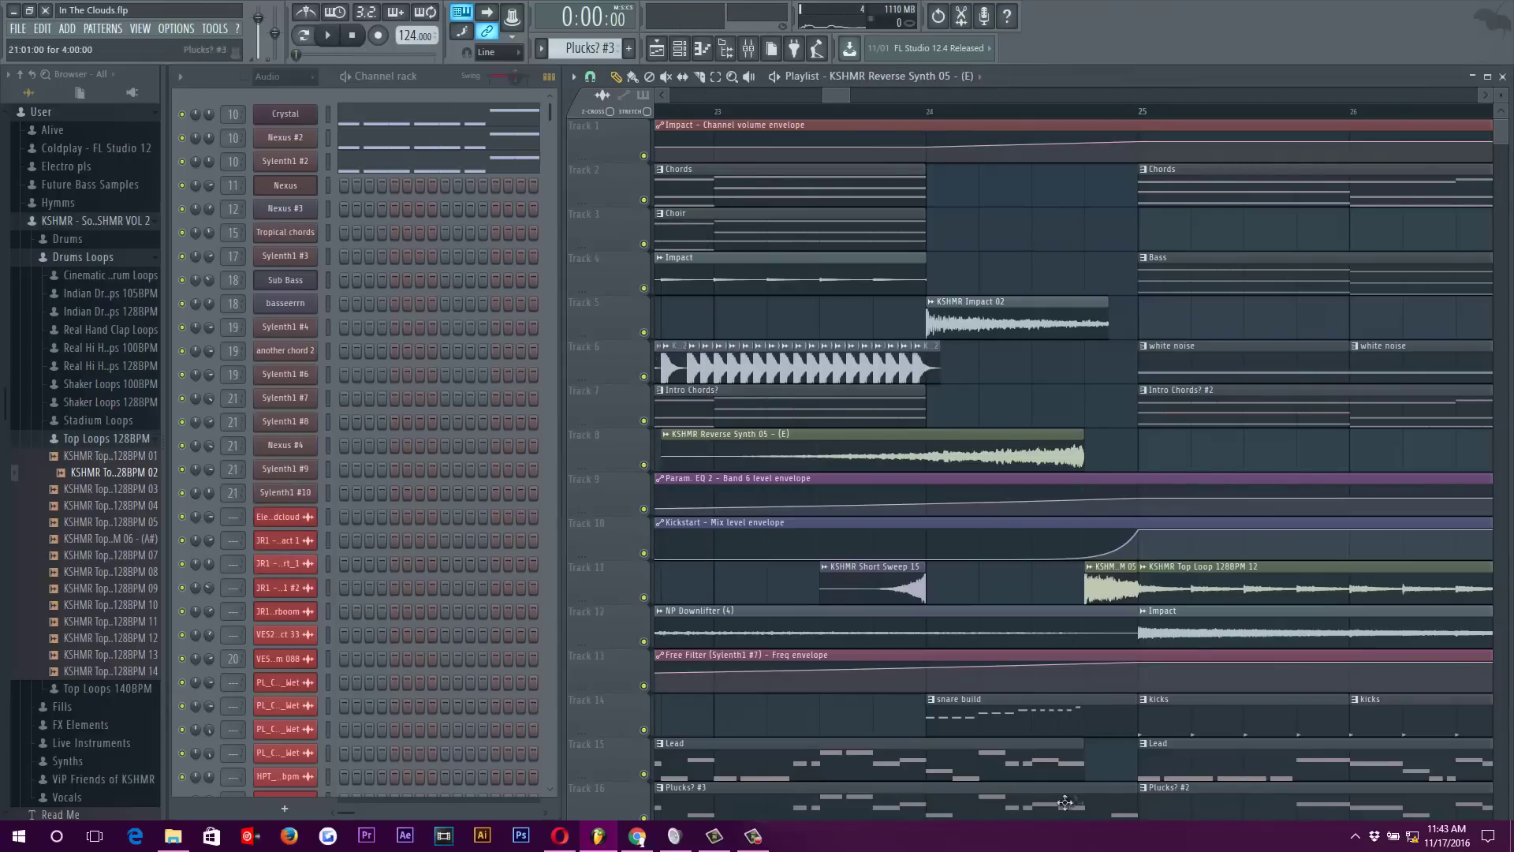
Show the snare build pattern's CB_Snare notes in the piano roll, play the rising section from bar 8, stop and close the piano roll
left_click(1009, 732)
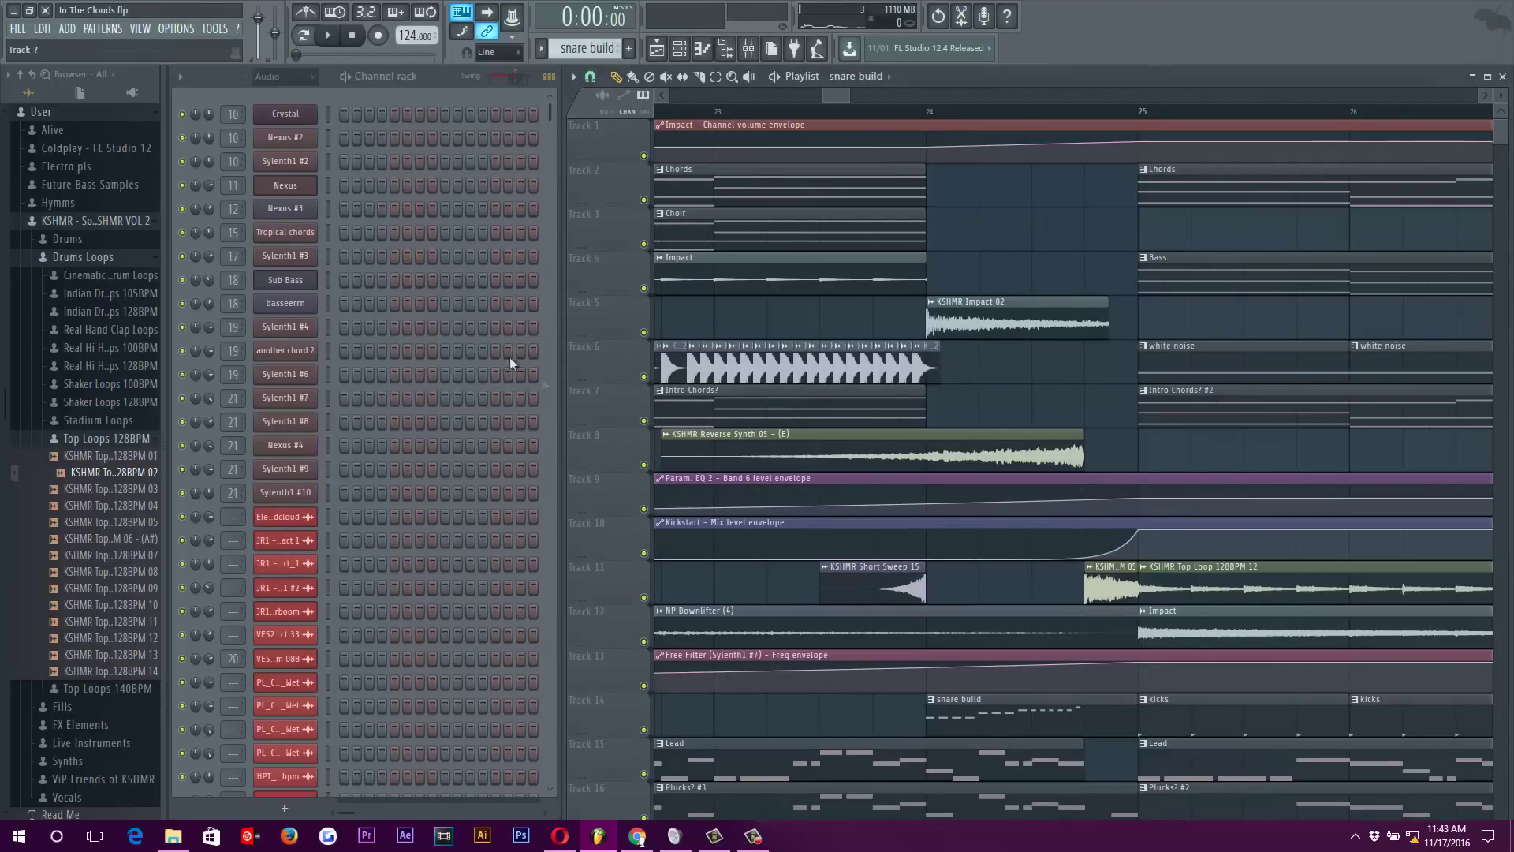
double_click(955, 714)
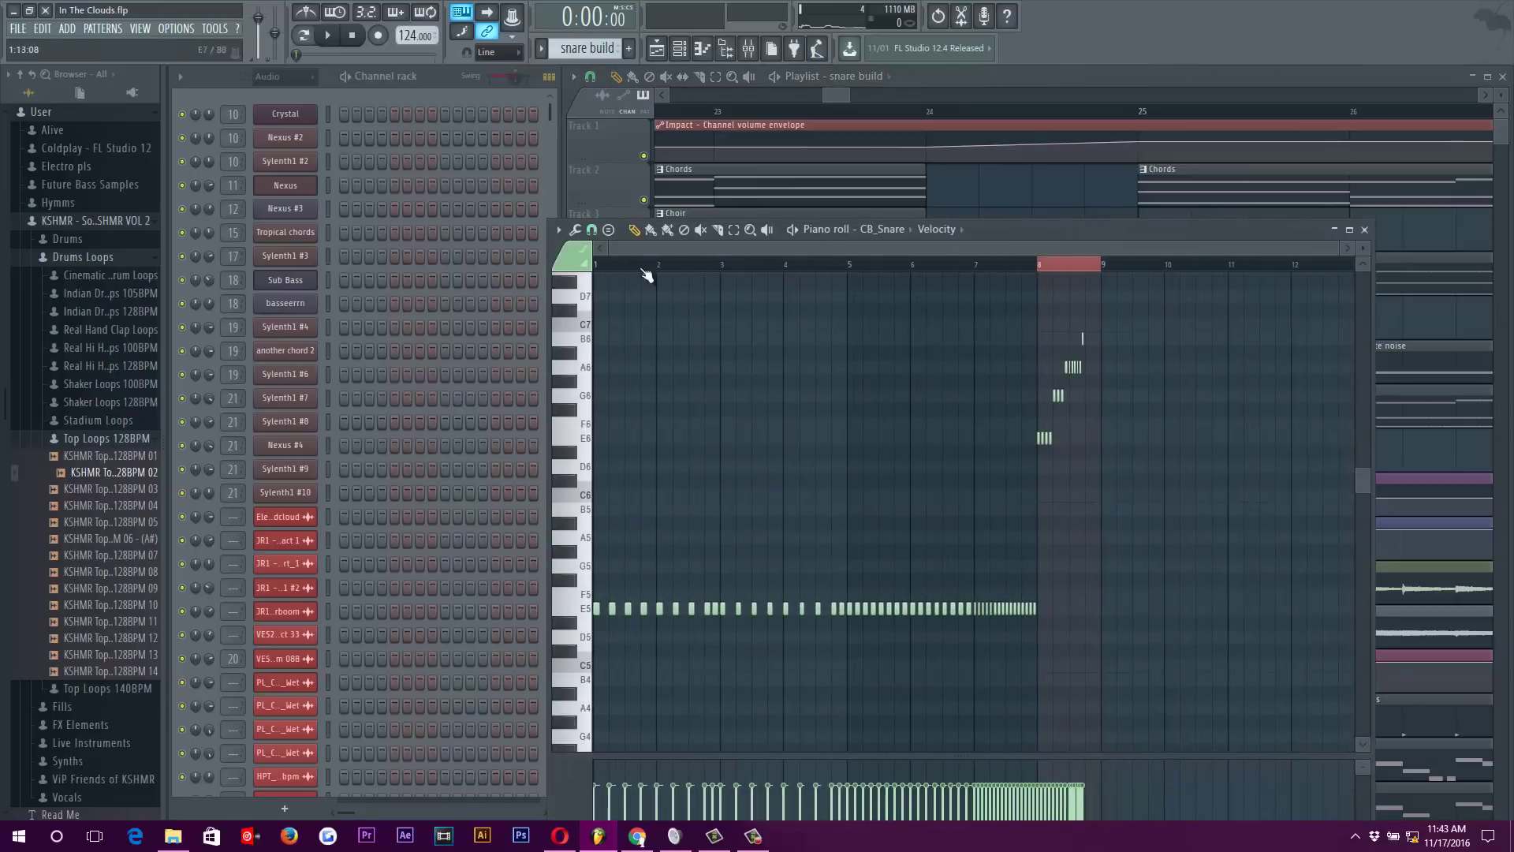
scroll(1055, 389, "up", 5)
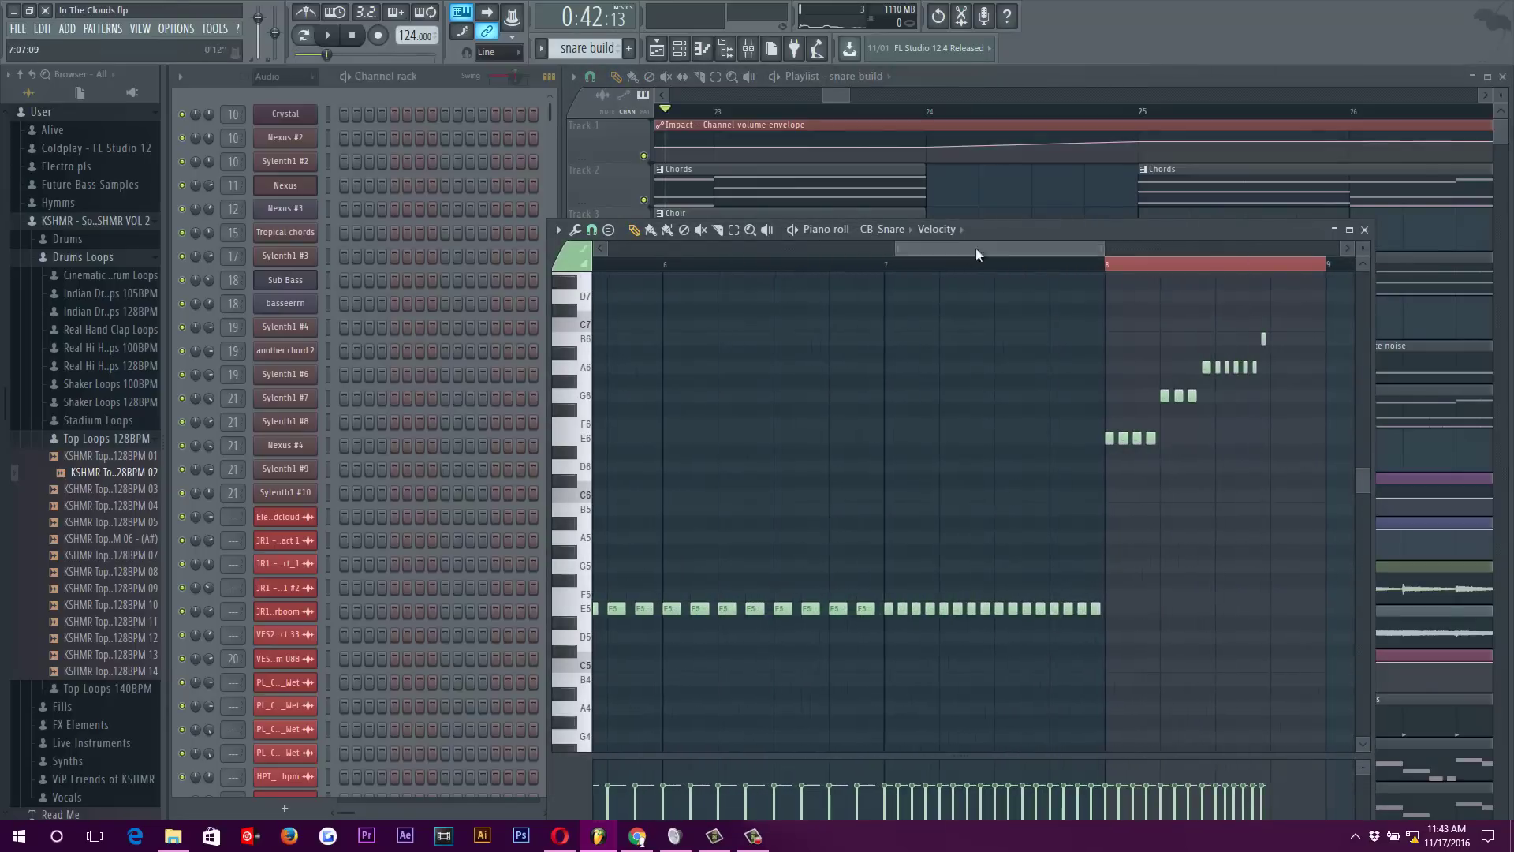
left_click(328, 34)
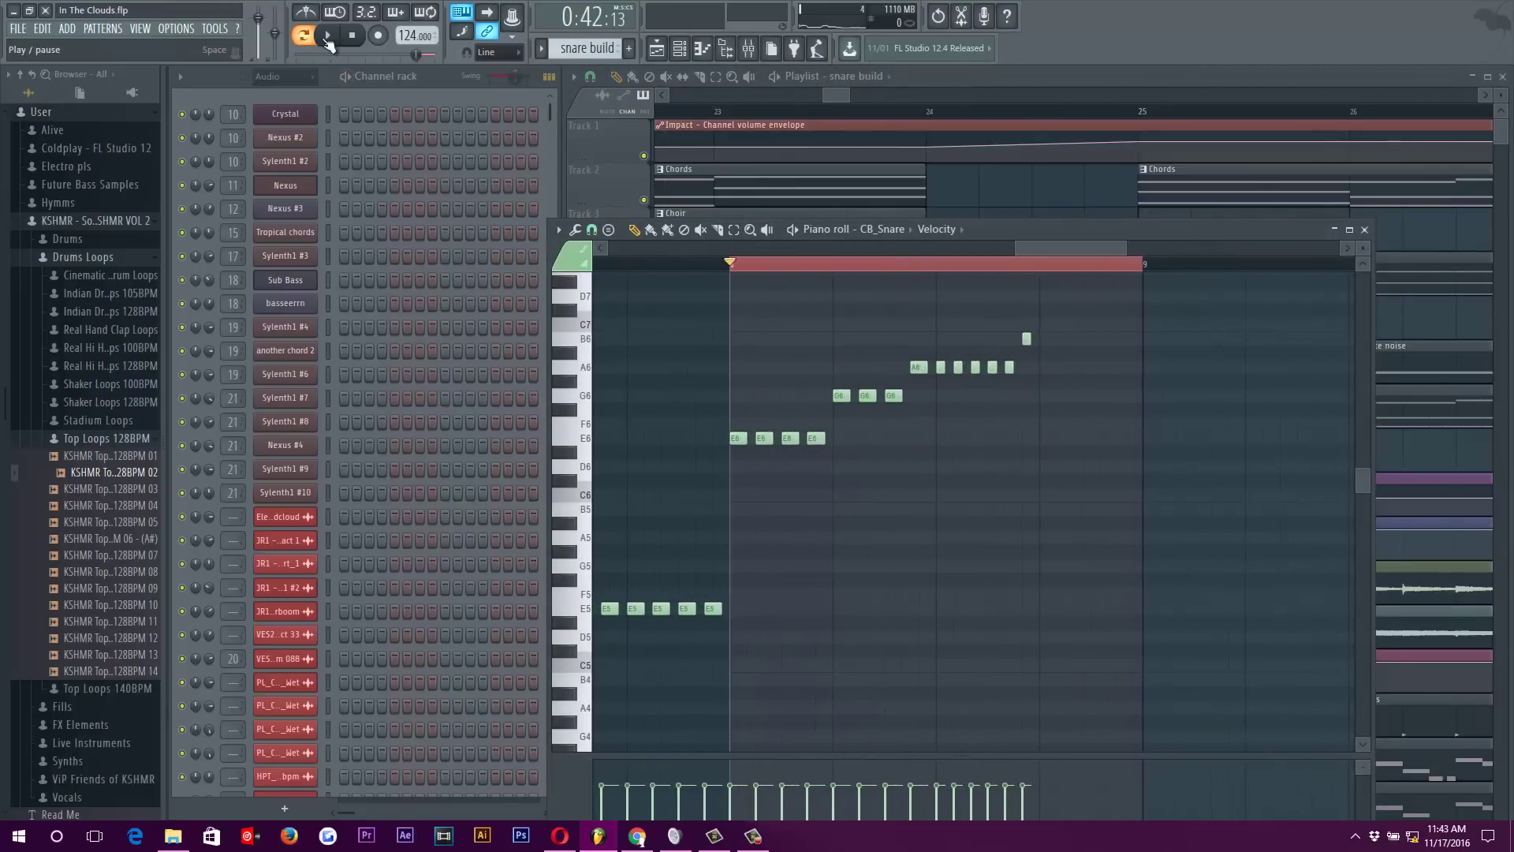
left_click(352, 35)
left_click(1365, 229)
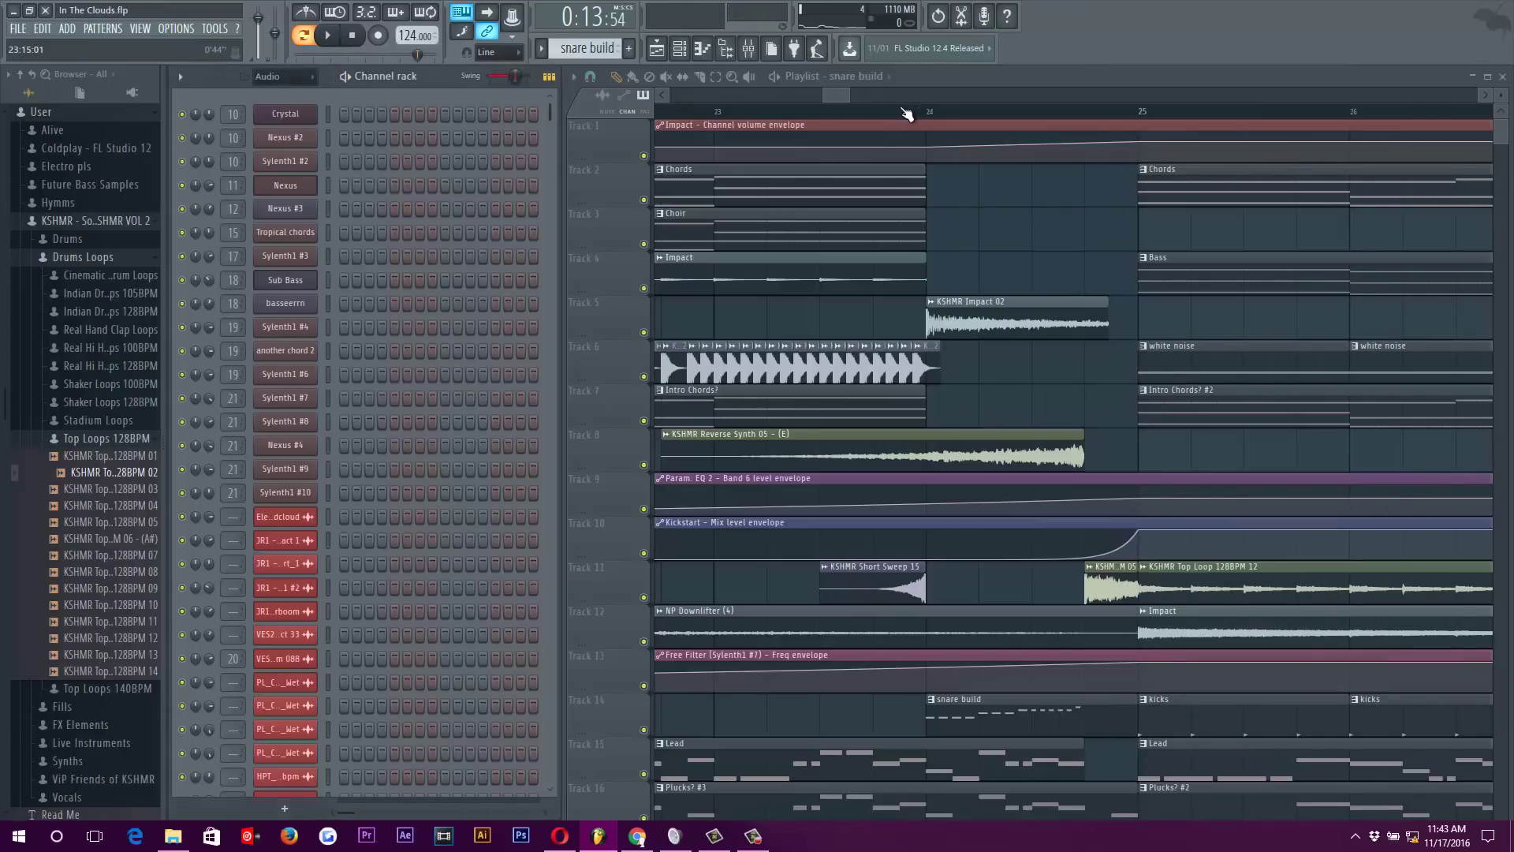
Move the song position to the middle of bar 23, select the Chords pattern on Track 2, play it and stop
left_click(907, 115)
scroll(986, 126, "down", 4)
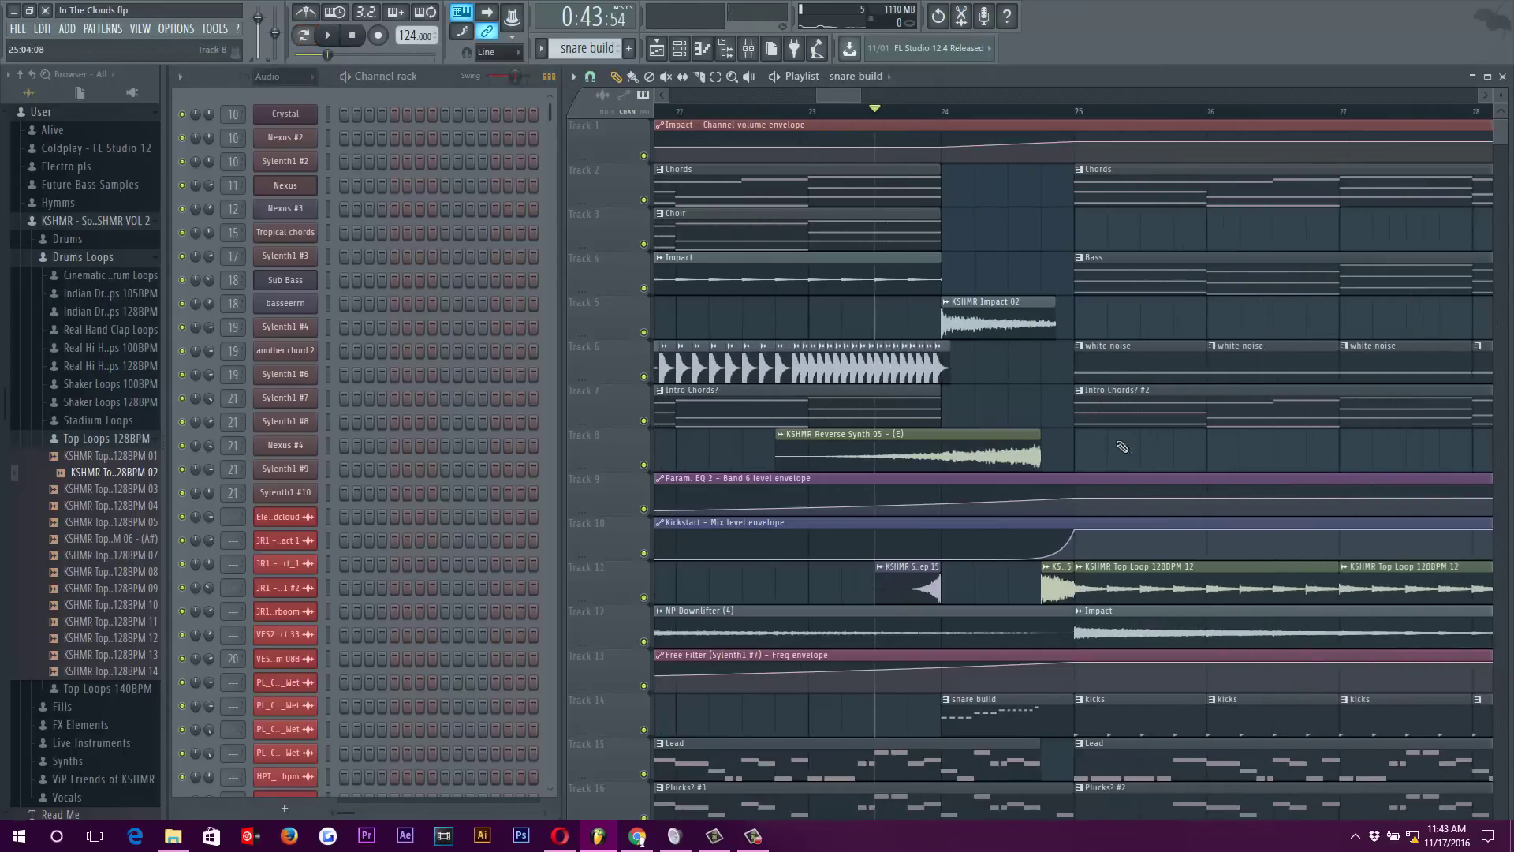
left_click(1109, 189)
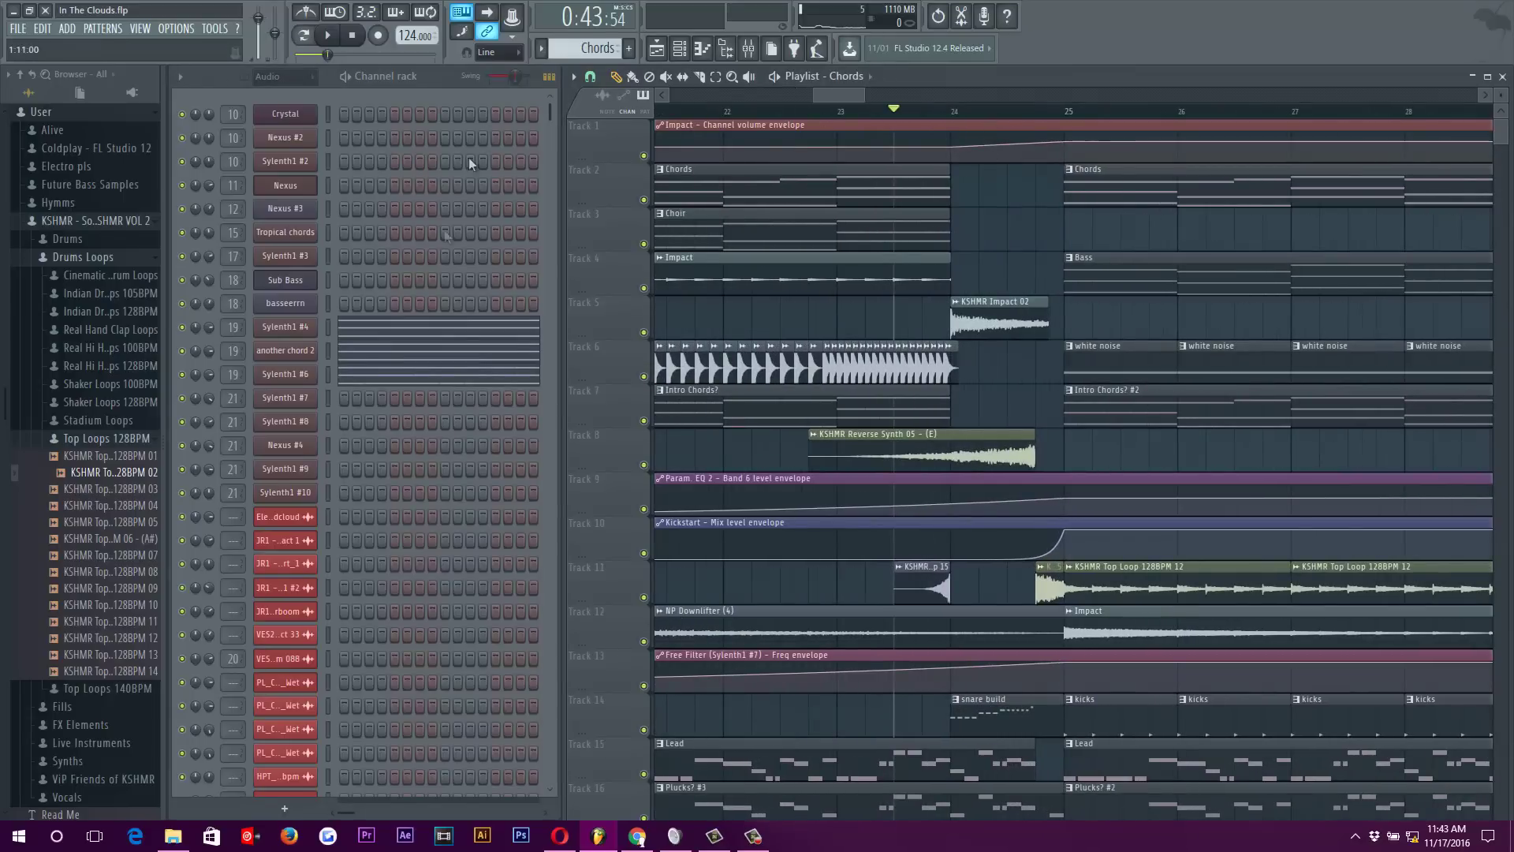
left_click(327, 35)
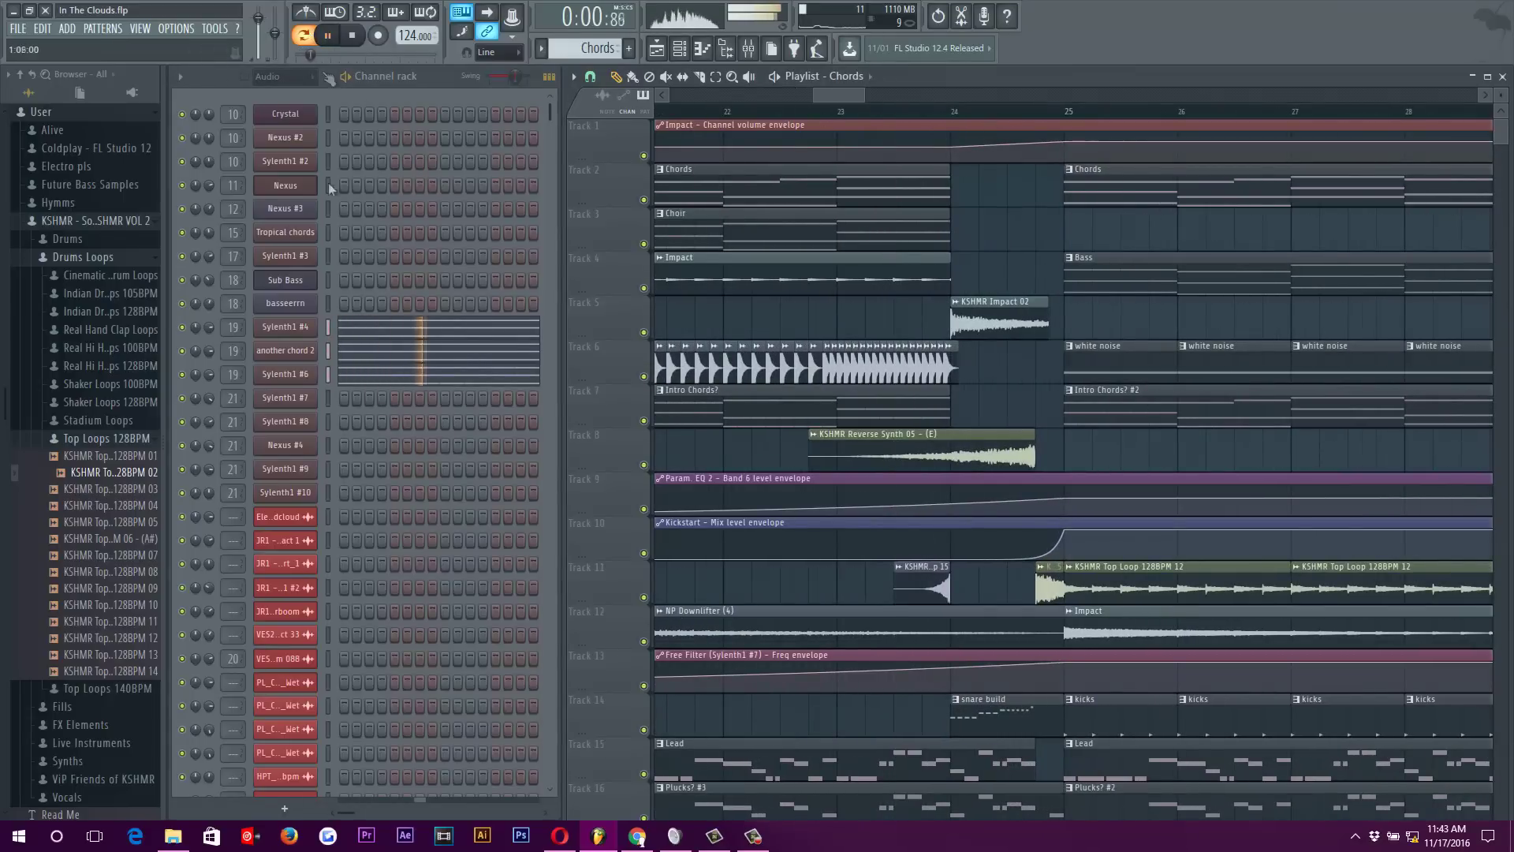
key("space")
Select the Bass pattern on Track 4, view the basseerrn 3x Osc settings and close them, then play the pattern and stop
scroll(771, 253, "right", 3)
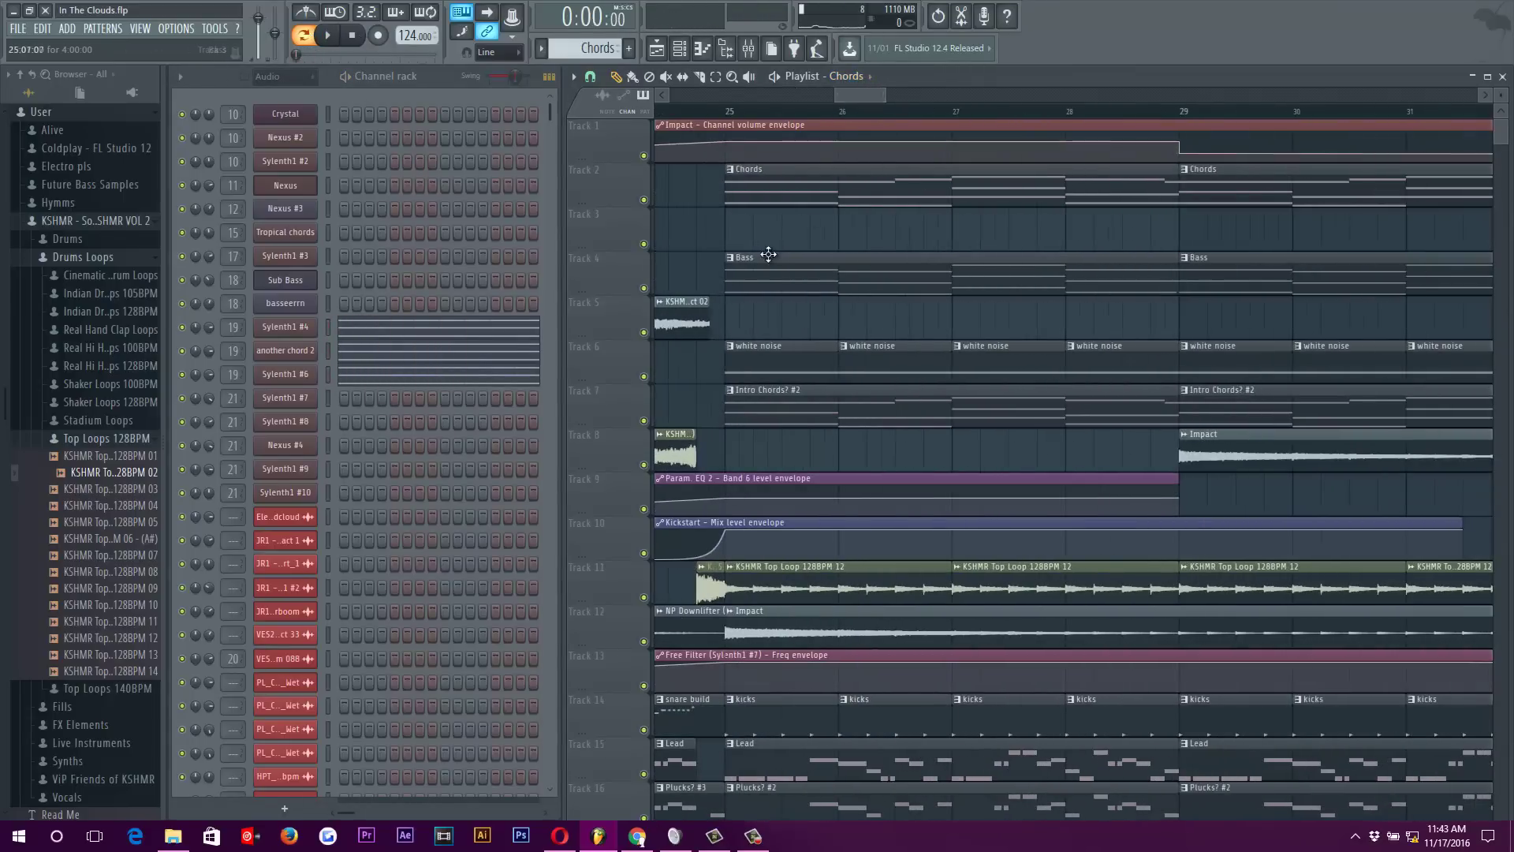
left_click(771, 257)
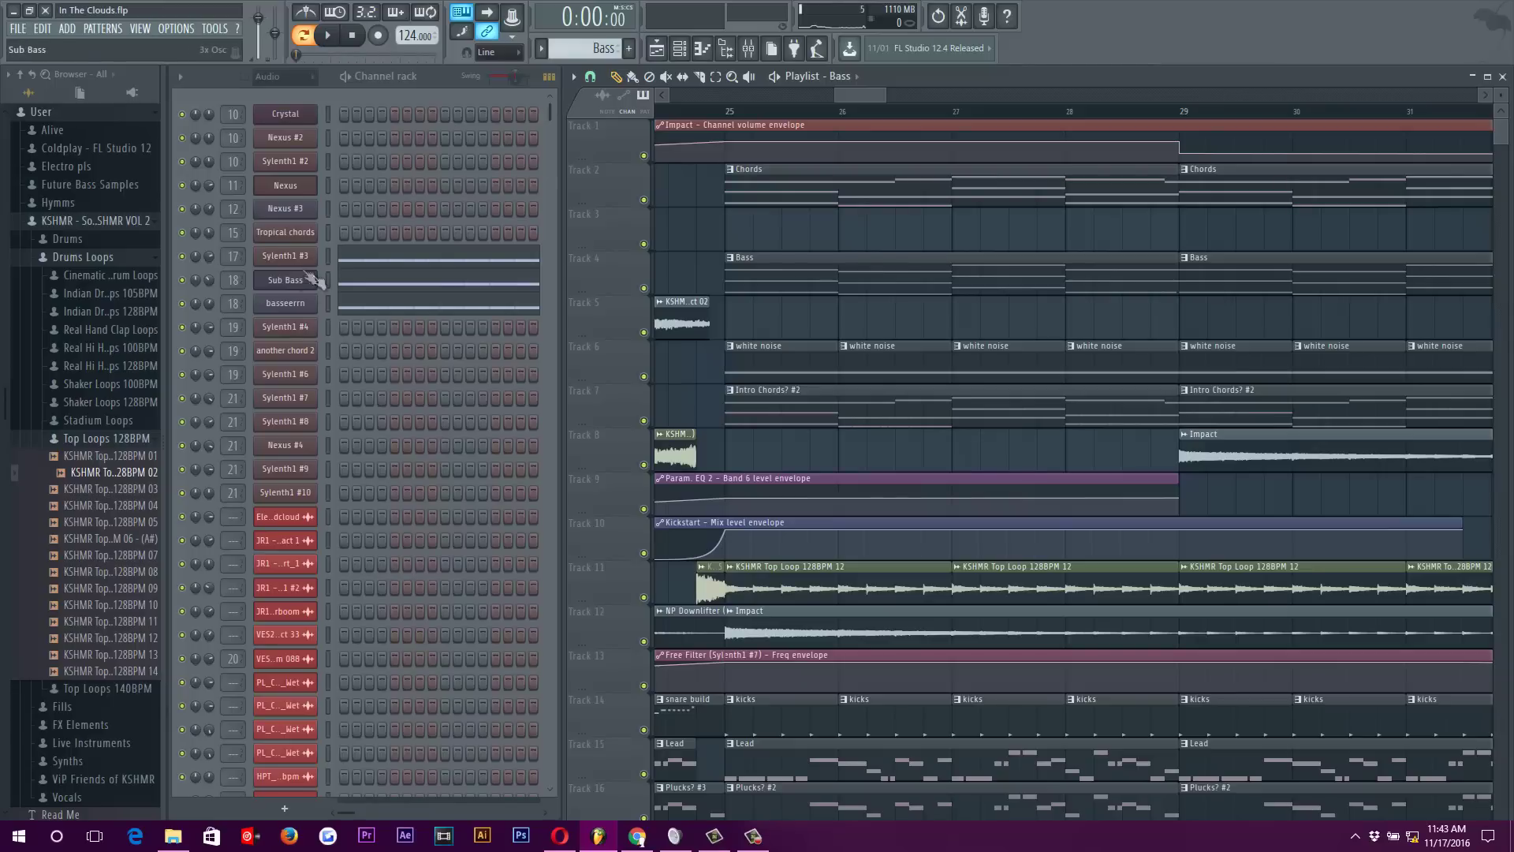
left_click(297, 308)
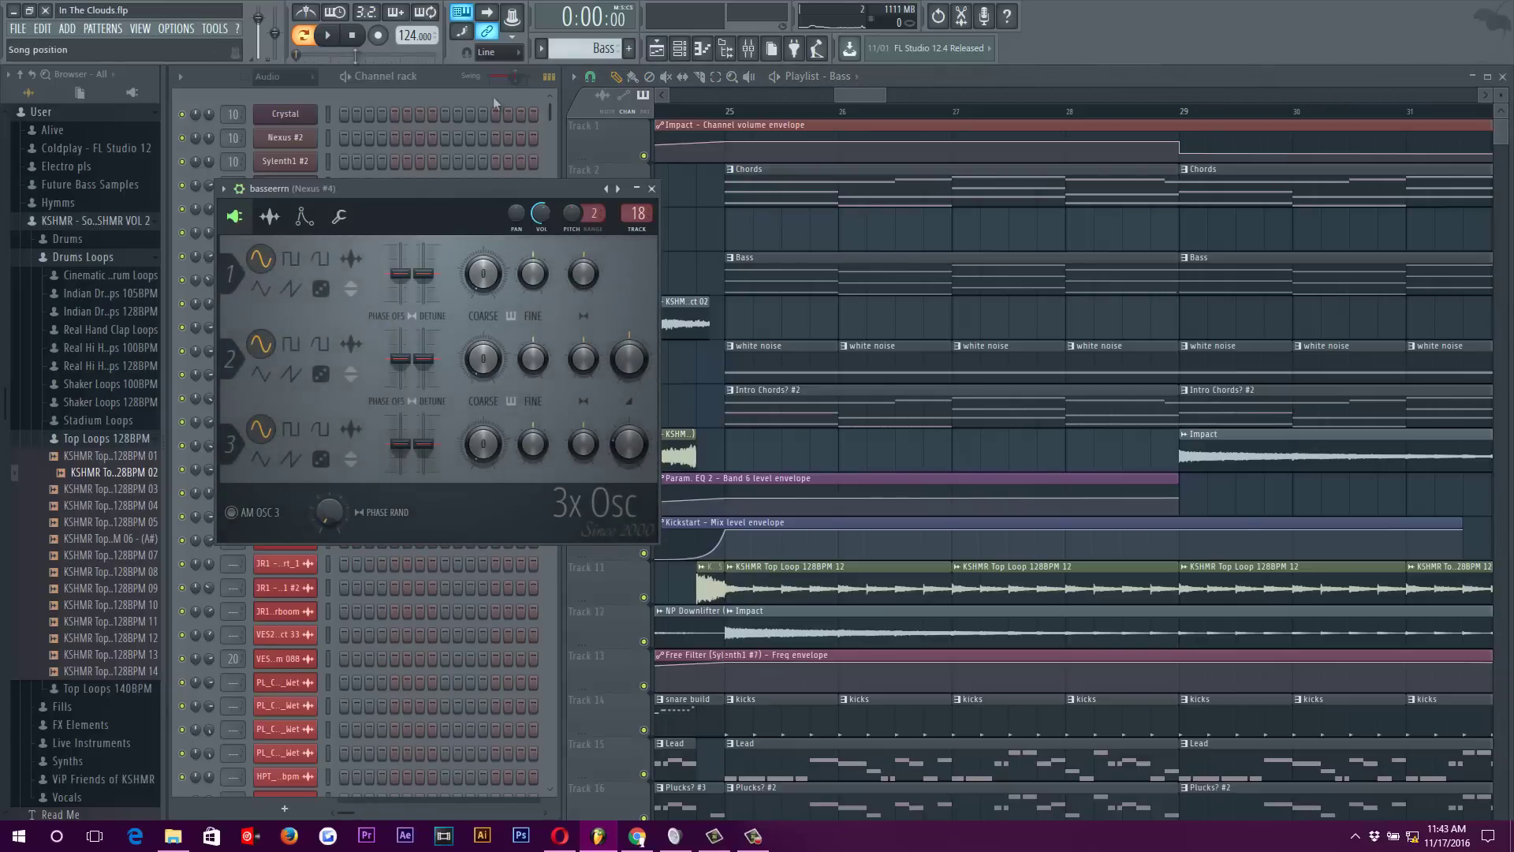
left_click(652, 190)
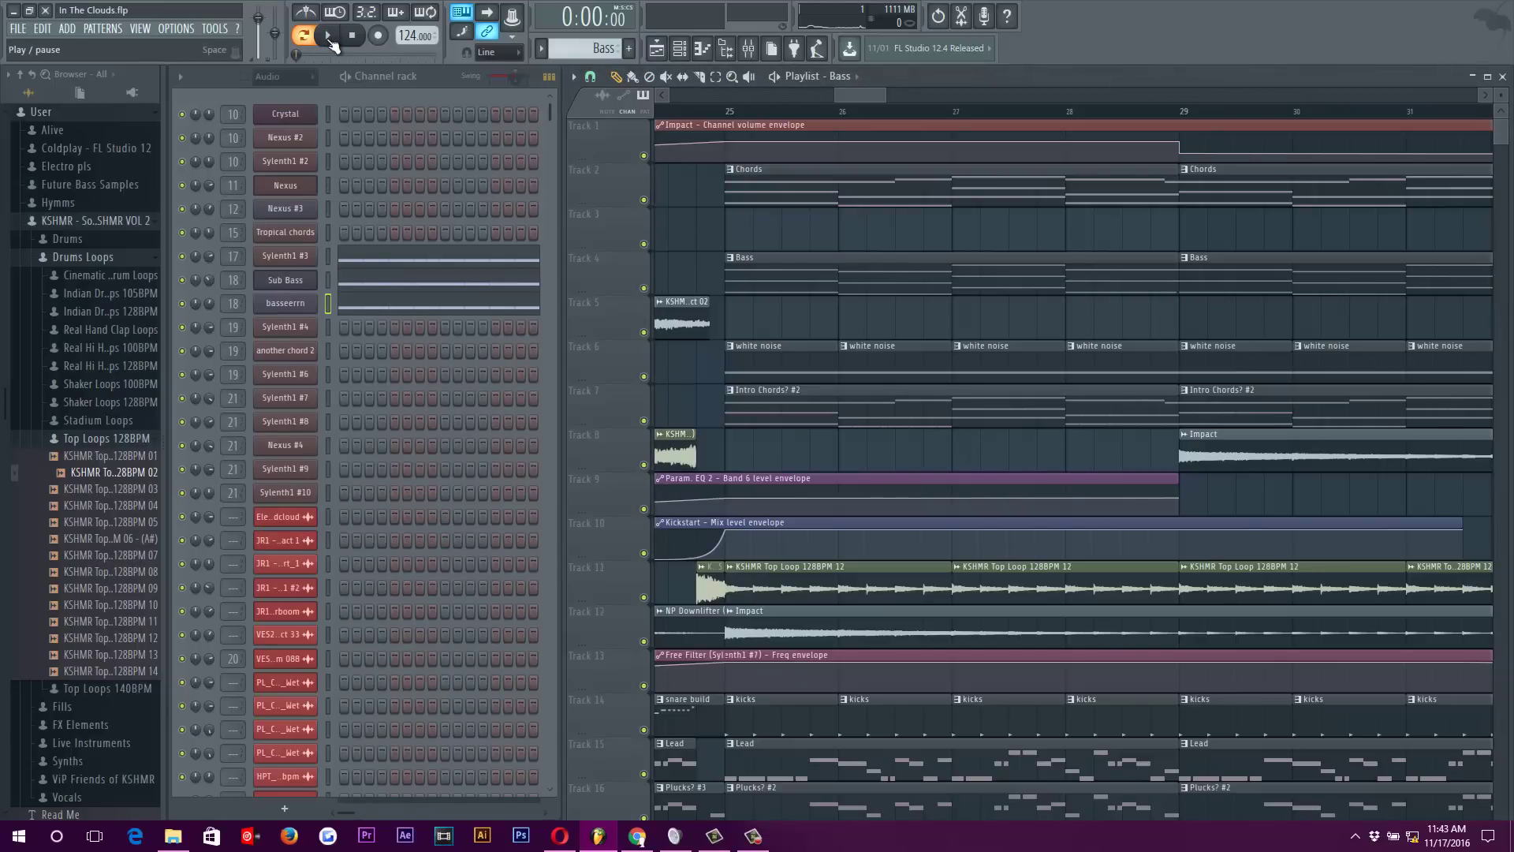
scroll(868, 331, "down", 2)
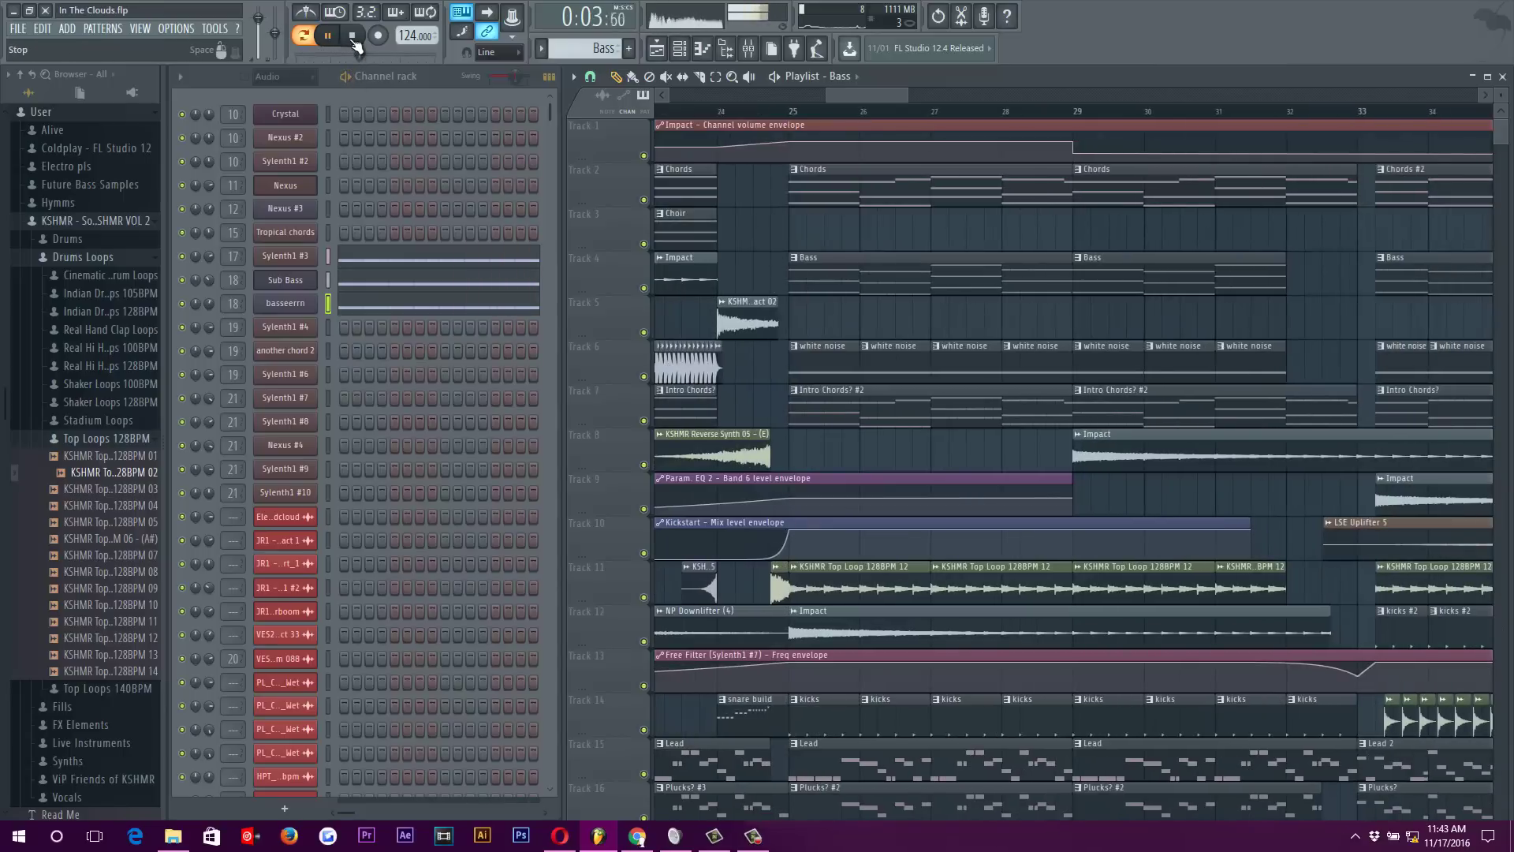
left_click(353, 36)
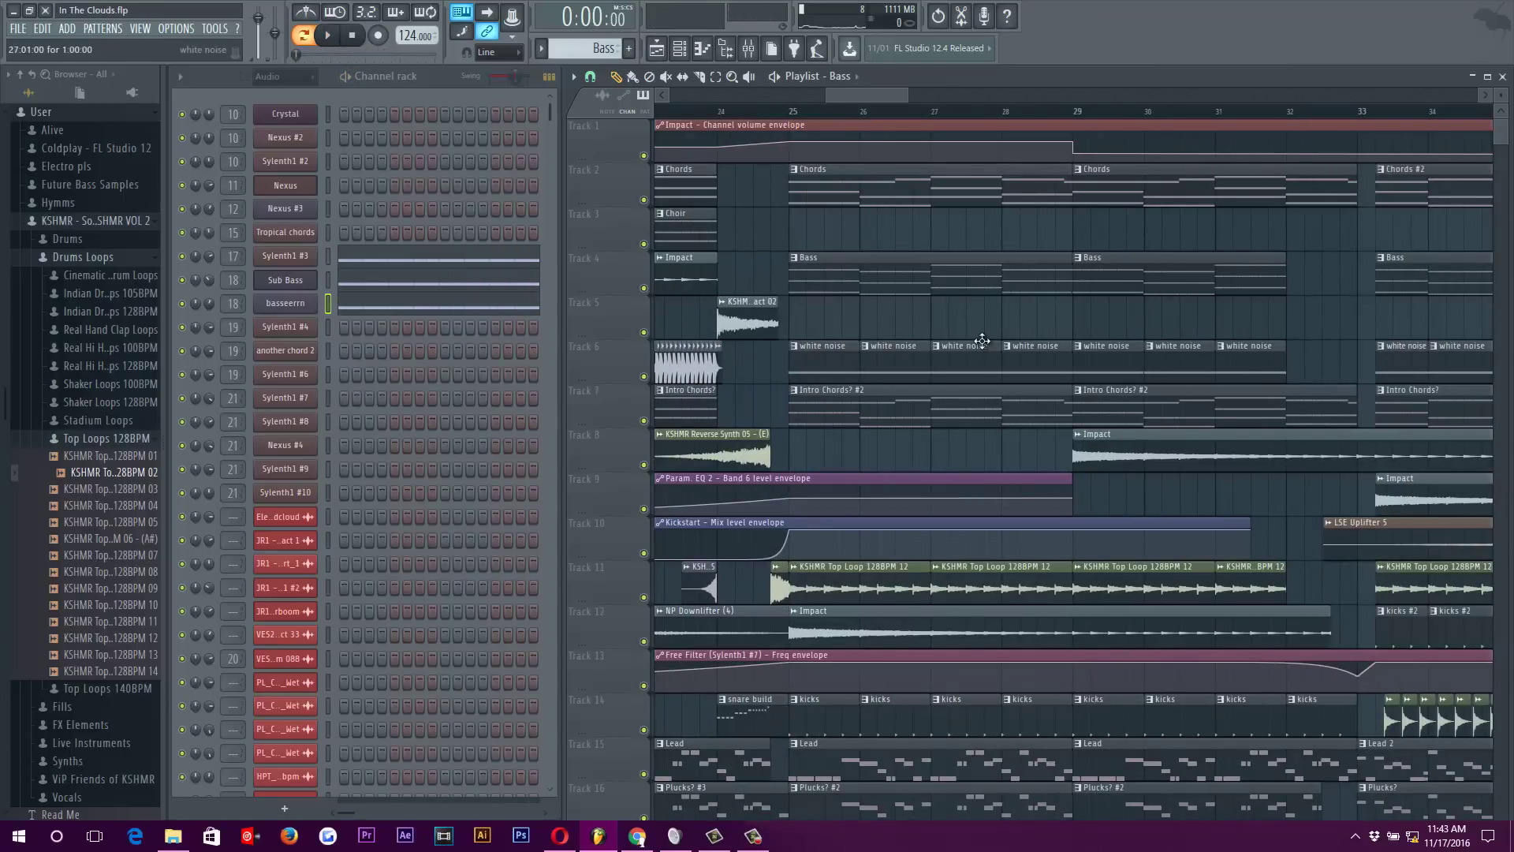
Select the white noise pattern on Track 6, show its notes in the piano roll, play it, stop and close the piano roll
left_click(982, 341)
scroll(978, 347, "up", 2)
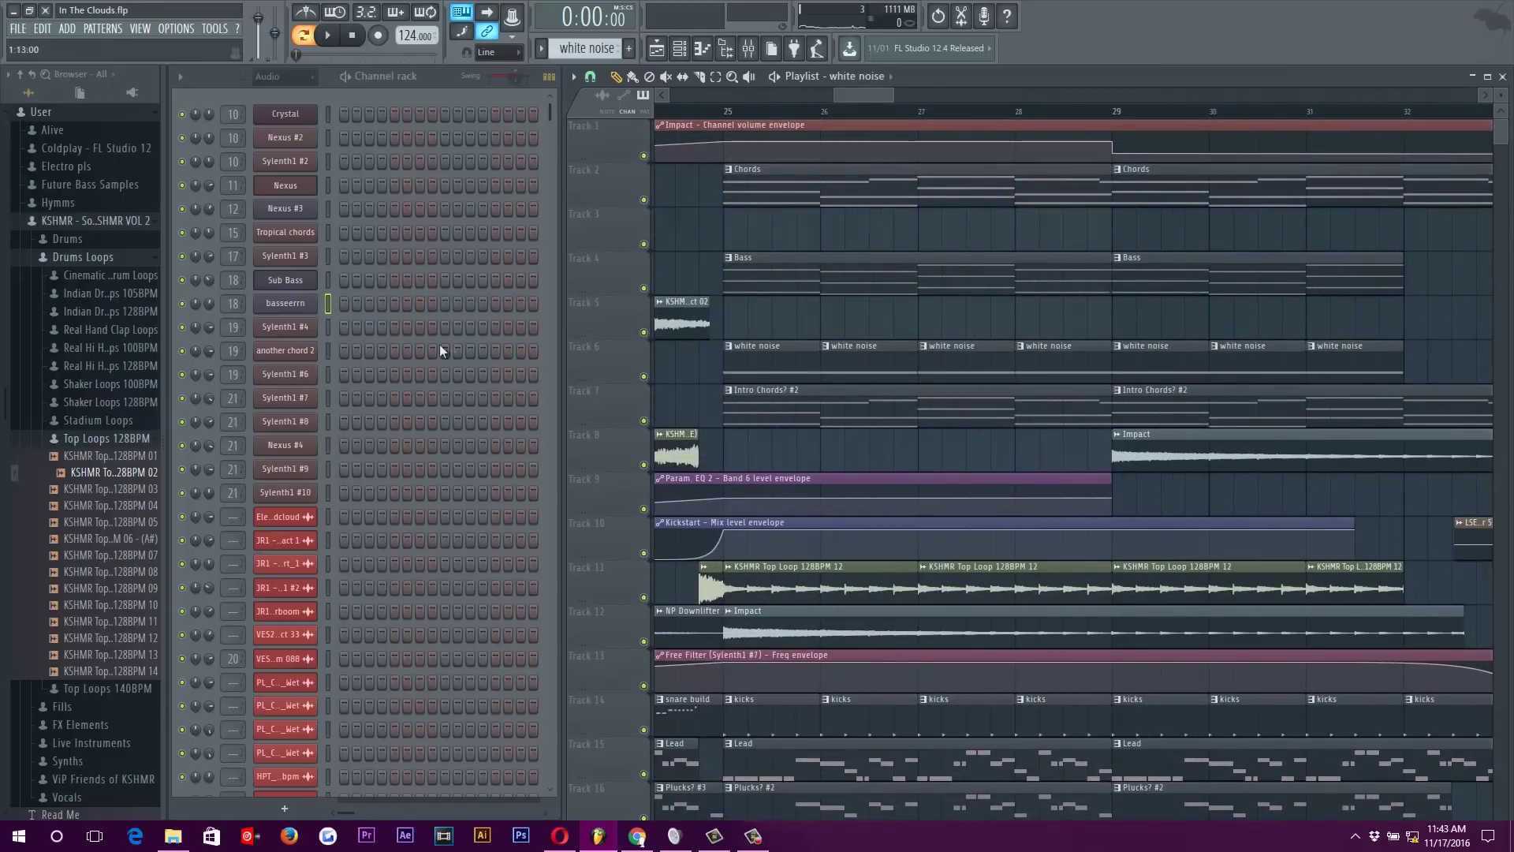
double_click(794, 367)
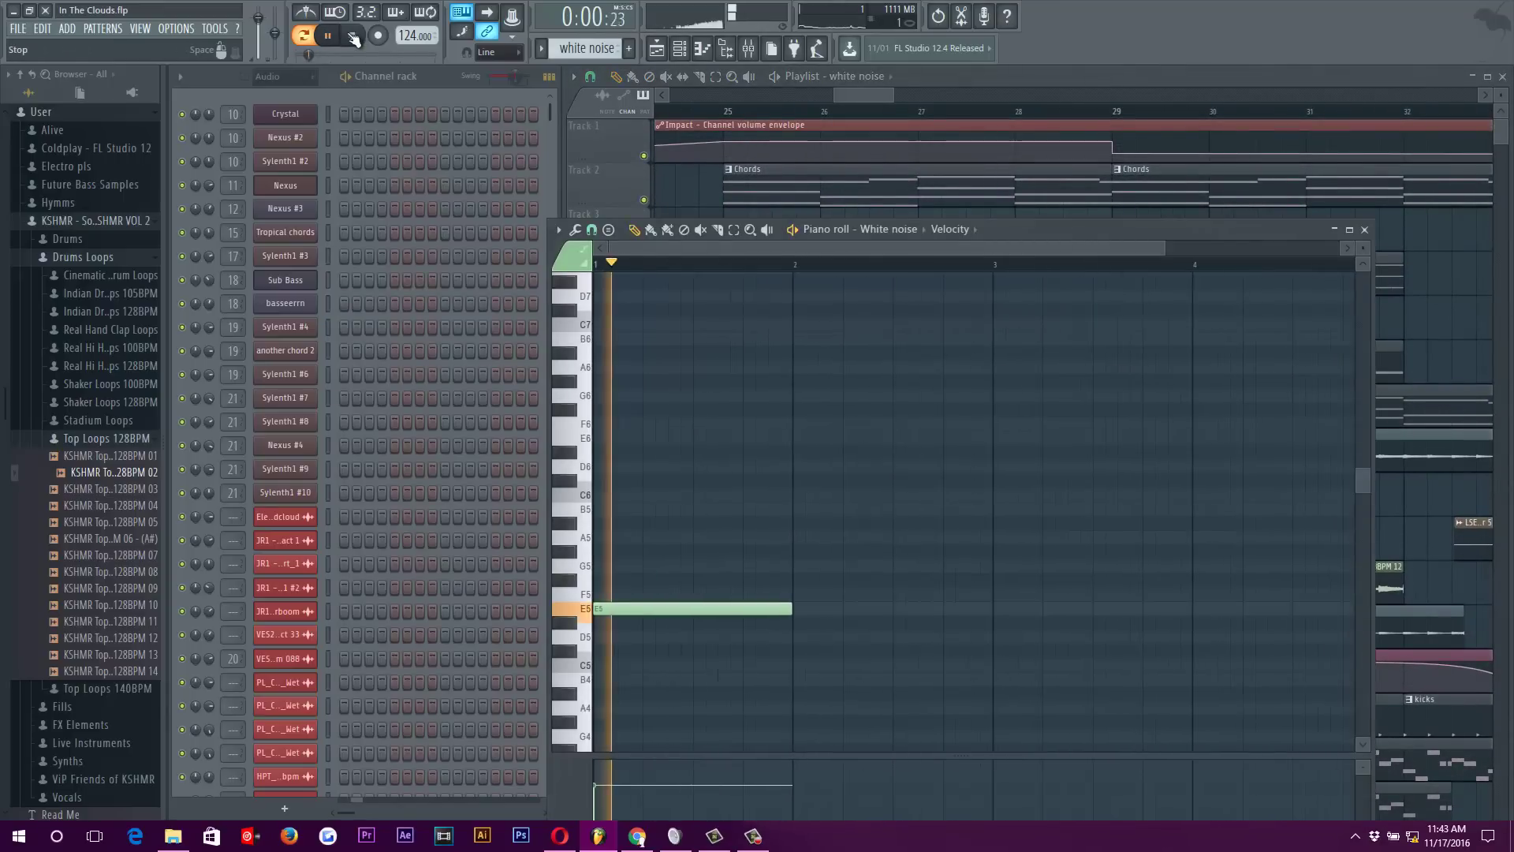
left_click(1365, 229)
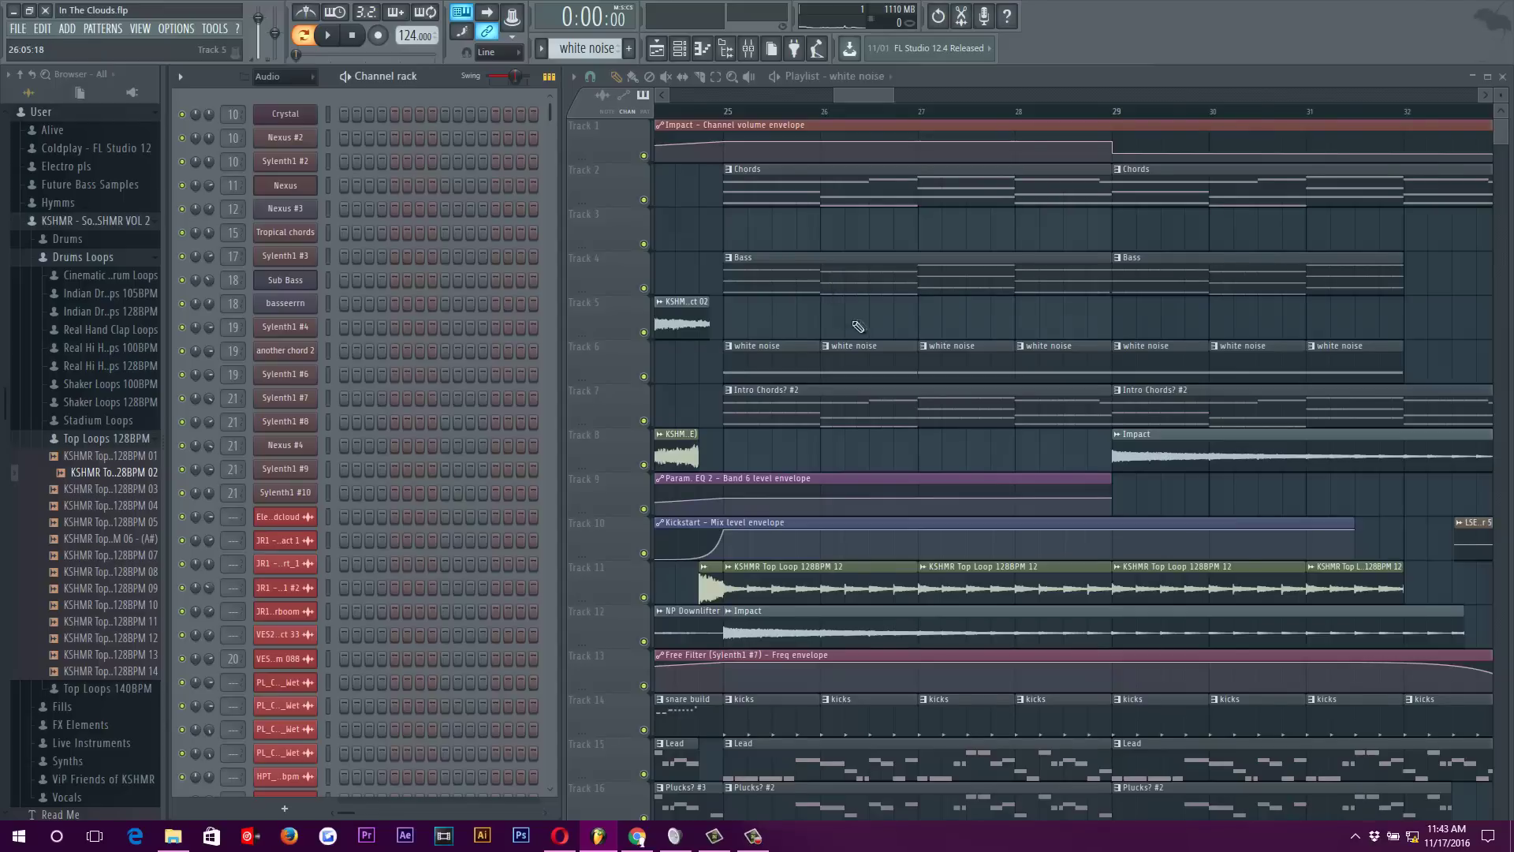
View the sample settings of the KSHMR Top Loop 128BPM 12 clip on Track 11 and close them
scroll(860, 332, "down", 2)
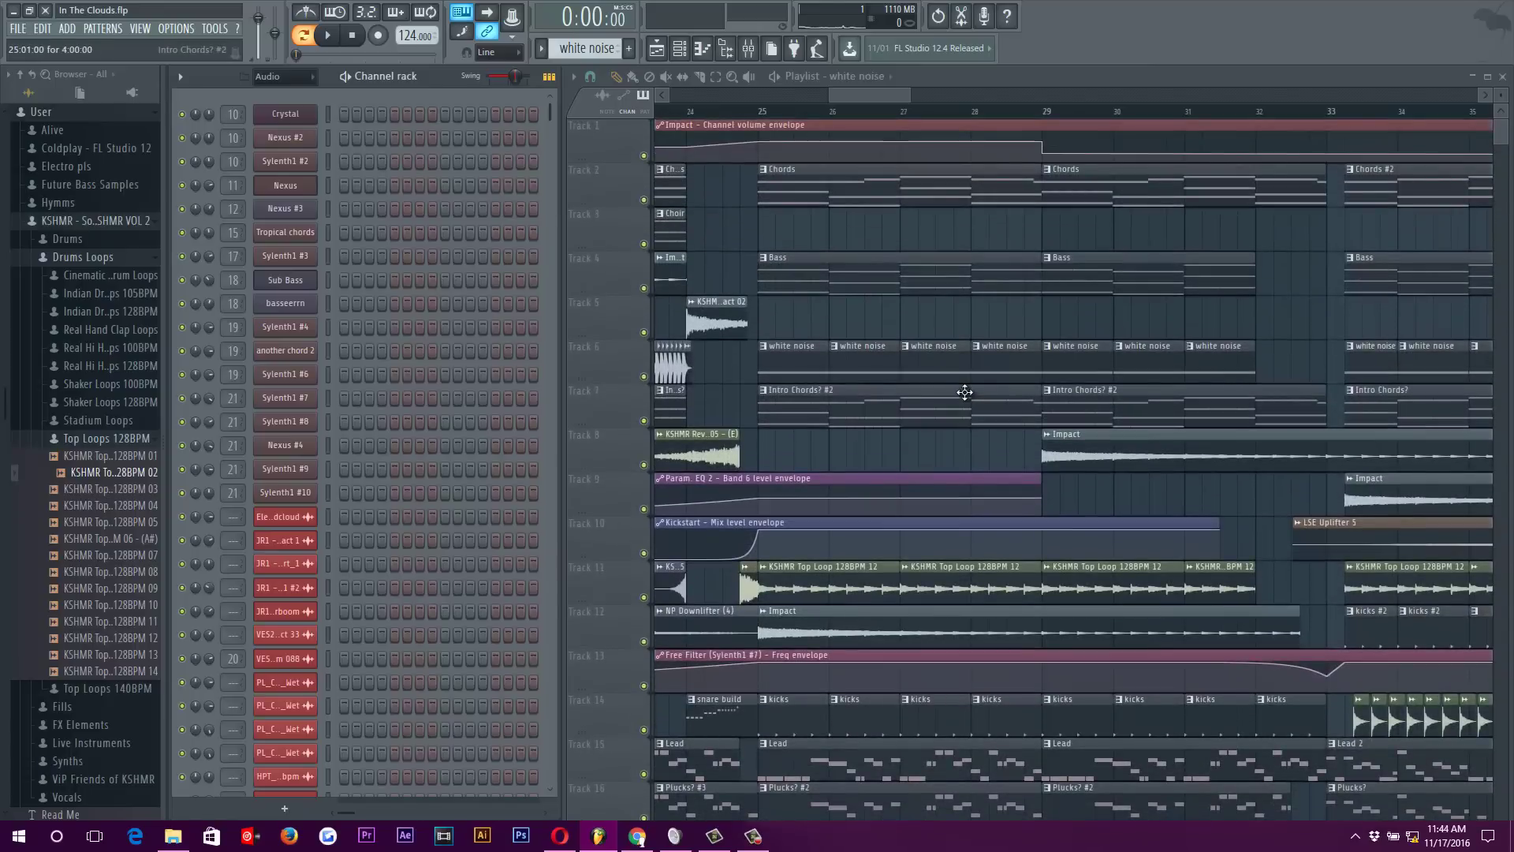
scroll(937, 429, "down", 4)
scroll(782, 467, "up", 2)
double_click(821, 414)
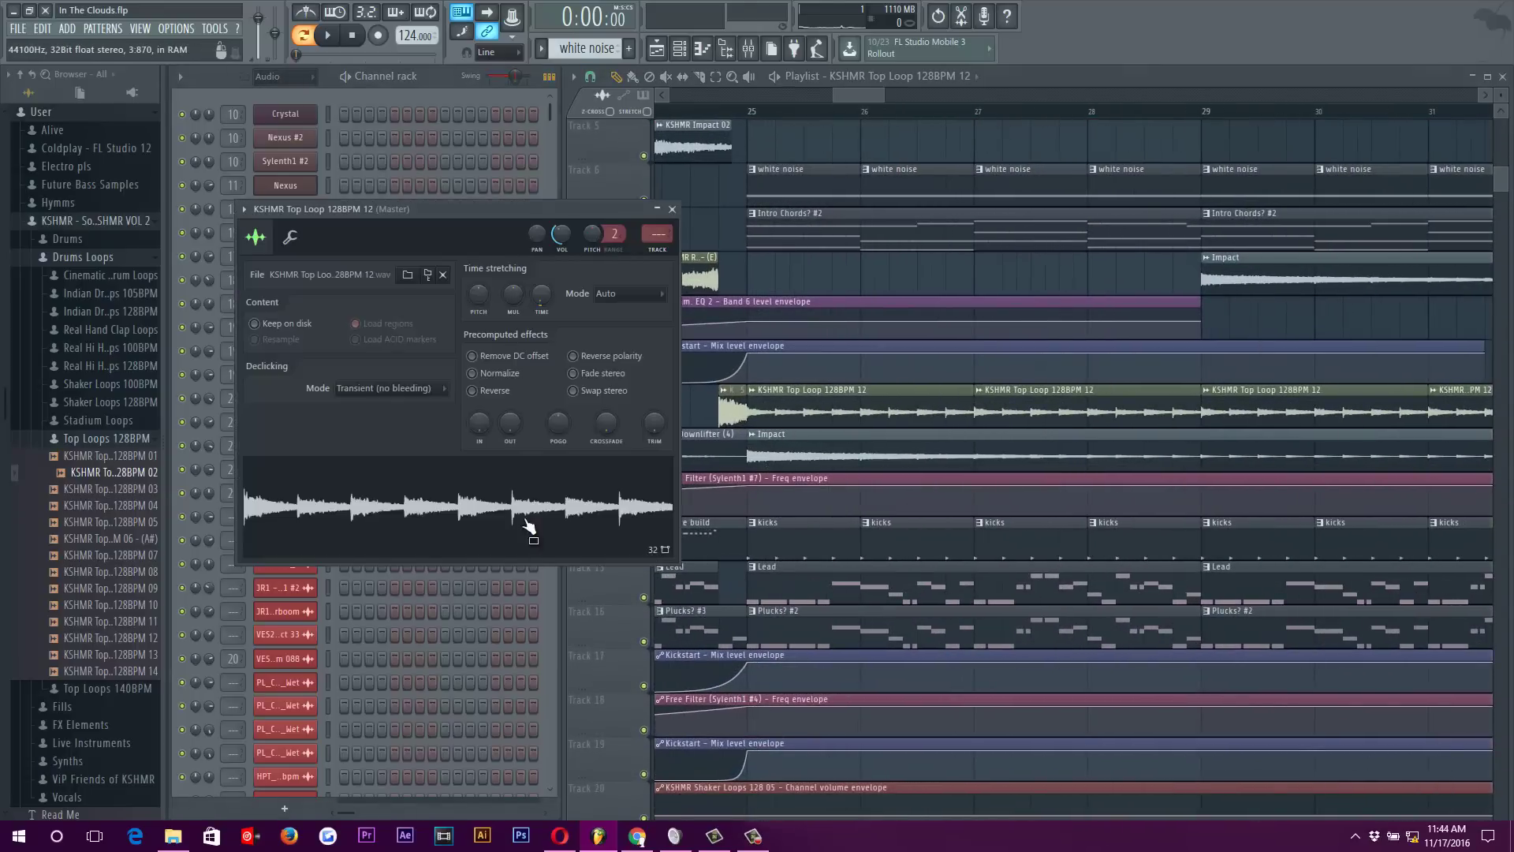
left_click(672, 209)
Examine the Kickstart, Free Filter and channel volume envelopes from bar 25 and the filter dip leading into bar 33
scroll(929, 495, "down", 2)
scroll(930, 495, "down", 4)
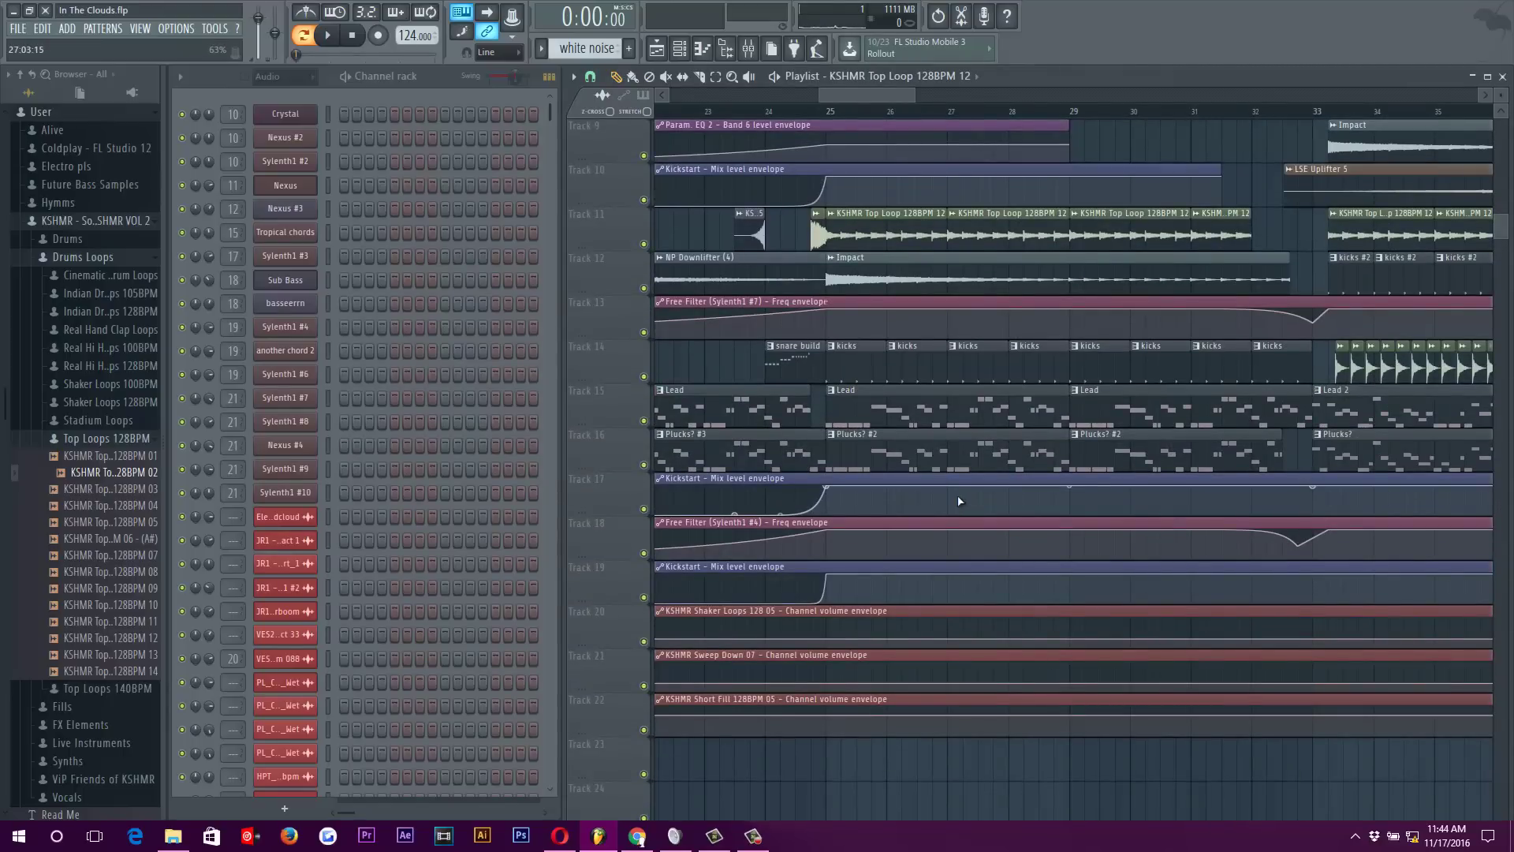
scroll(930, 452, "up", 5)
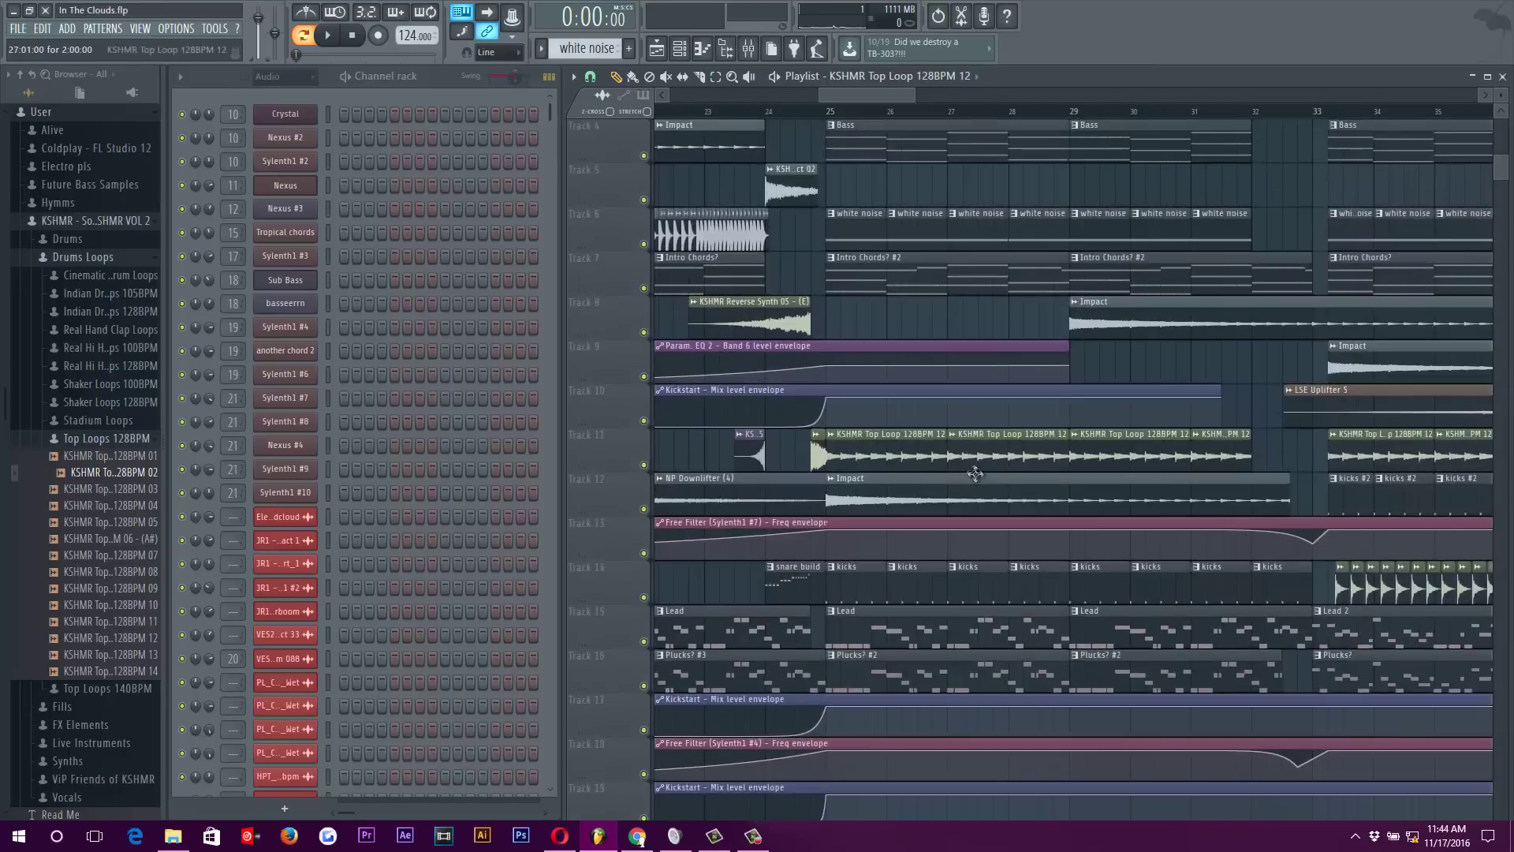
scroll(1018, 485, "up", 3)
left_click_drag(844, 93, 879, 93)
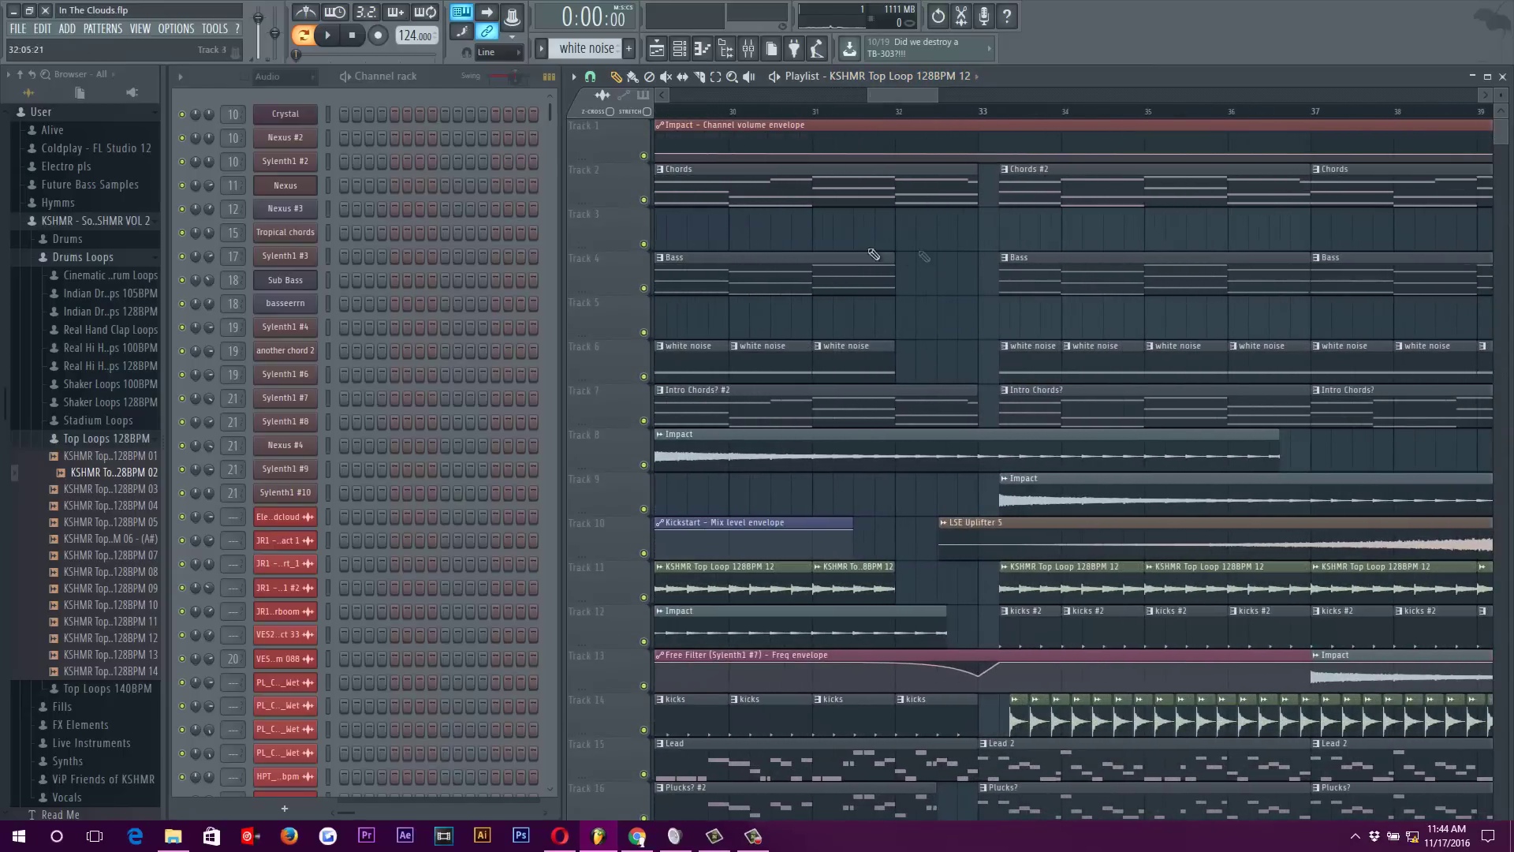
scroll(897, 317, "up", 2)
scroll(896, 318, "down", 2)
scroll(946, 663, "down", 1)
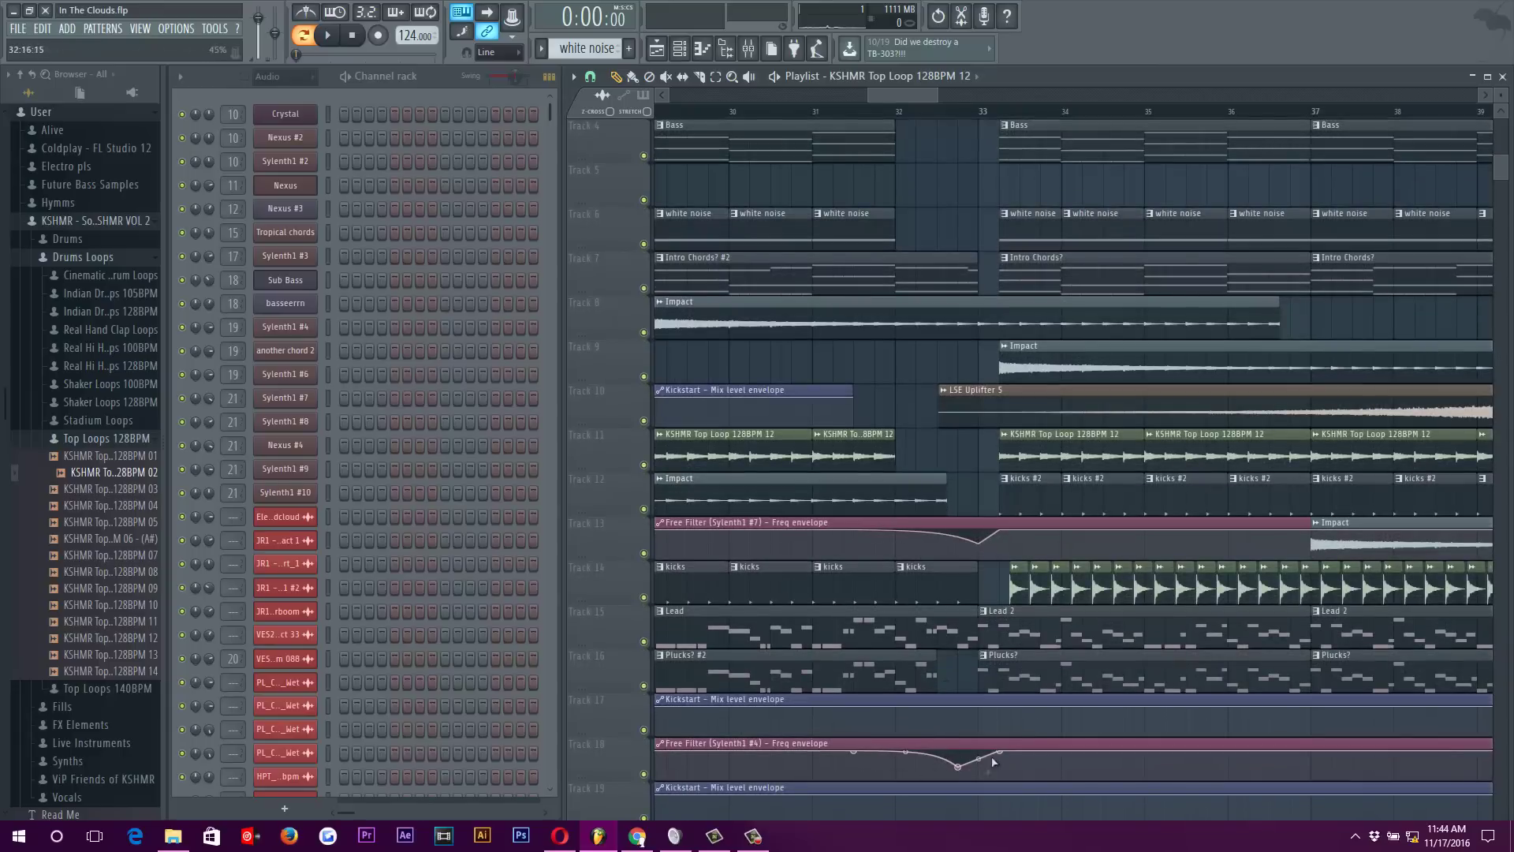
mouse_move(979, 521)
Move the song position to bar 33, view and audition the Impact sample on Track 9, stop playback and close its settings
left_click_drag(902, 119, 1020, 112)
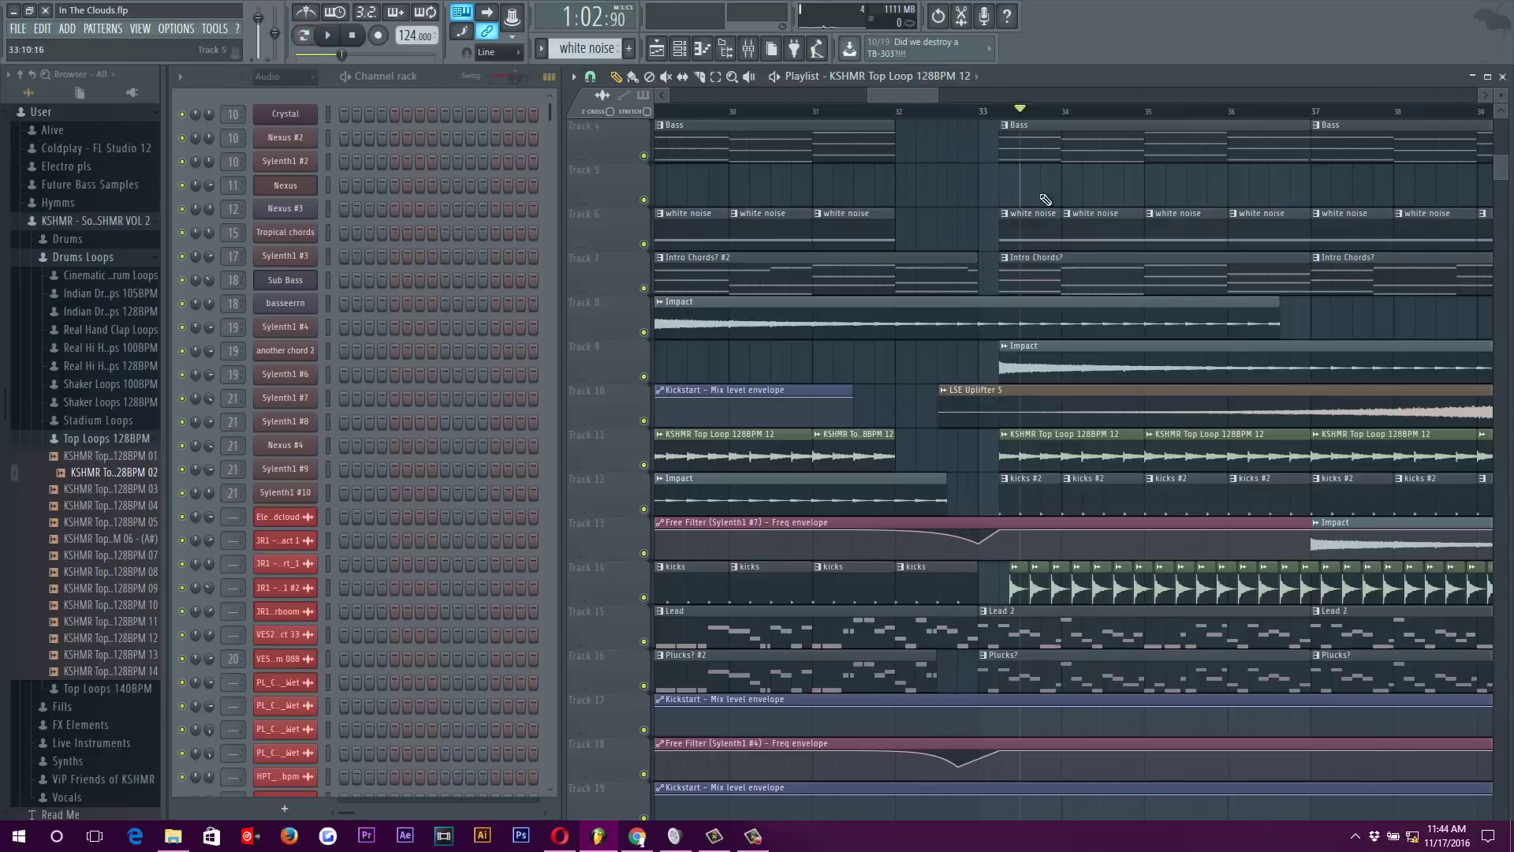
double_click(1031, 375)
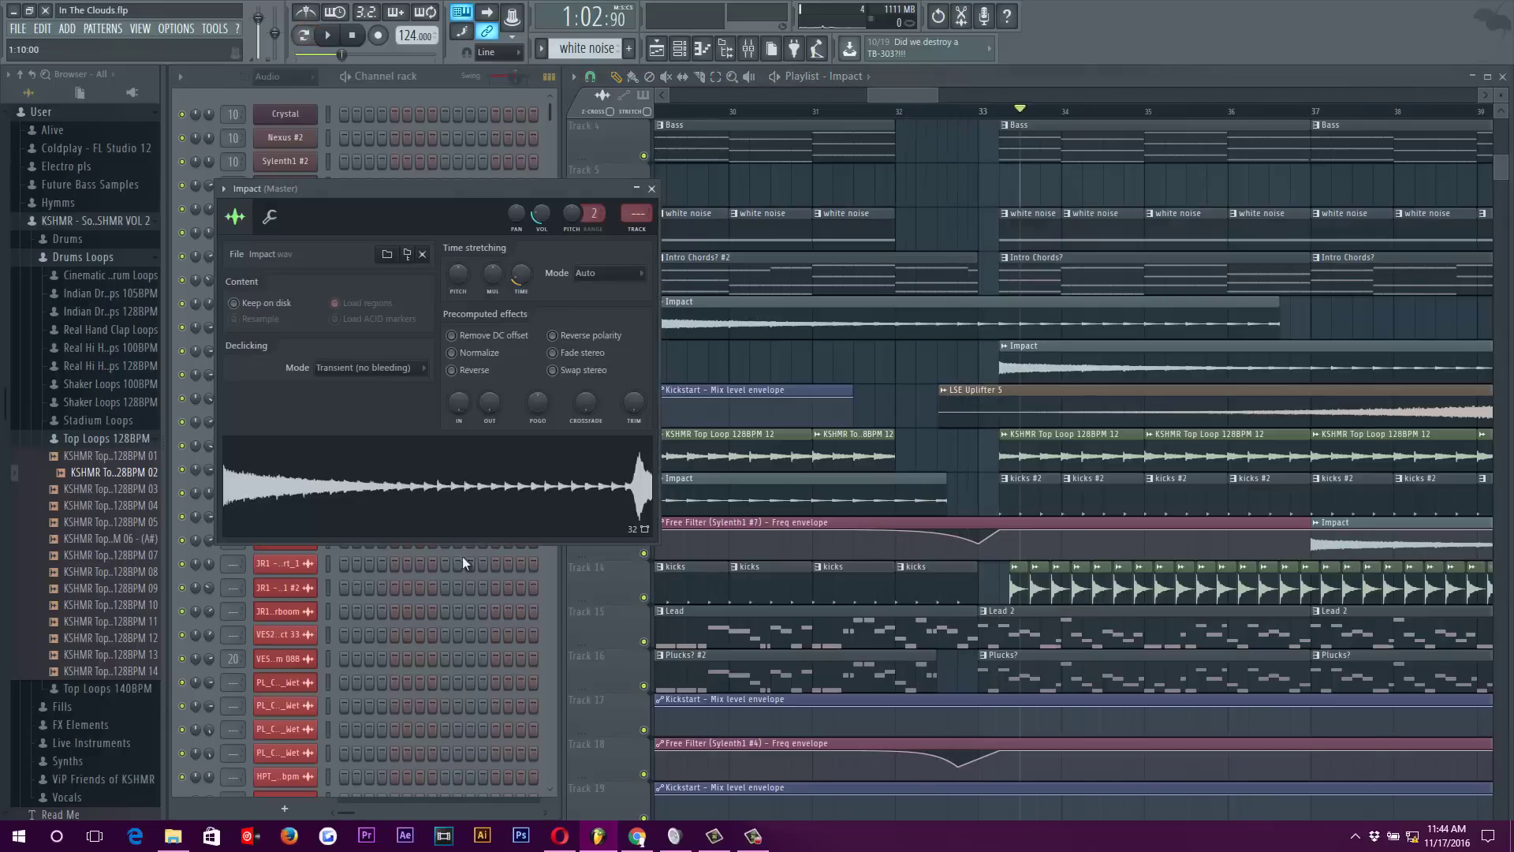
left_click(461, 486)
left_click(355, 35)
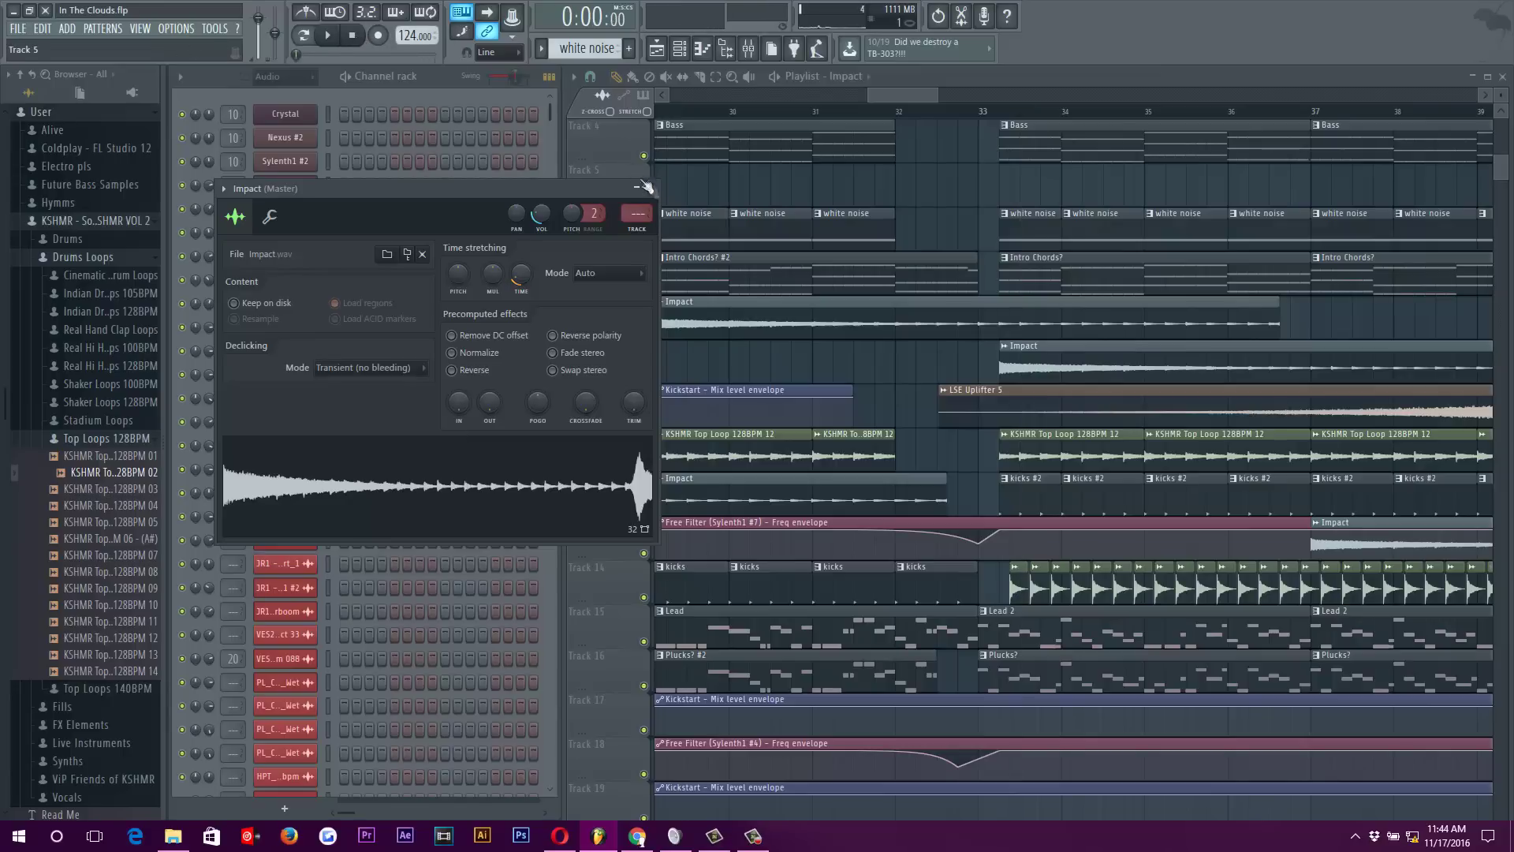
left_click(651, 188)
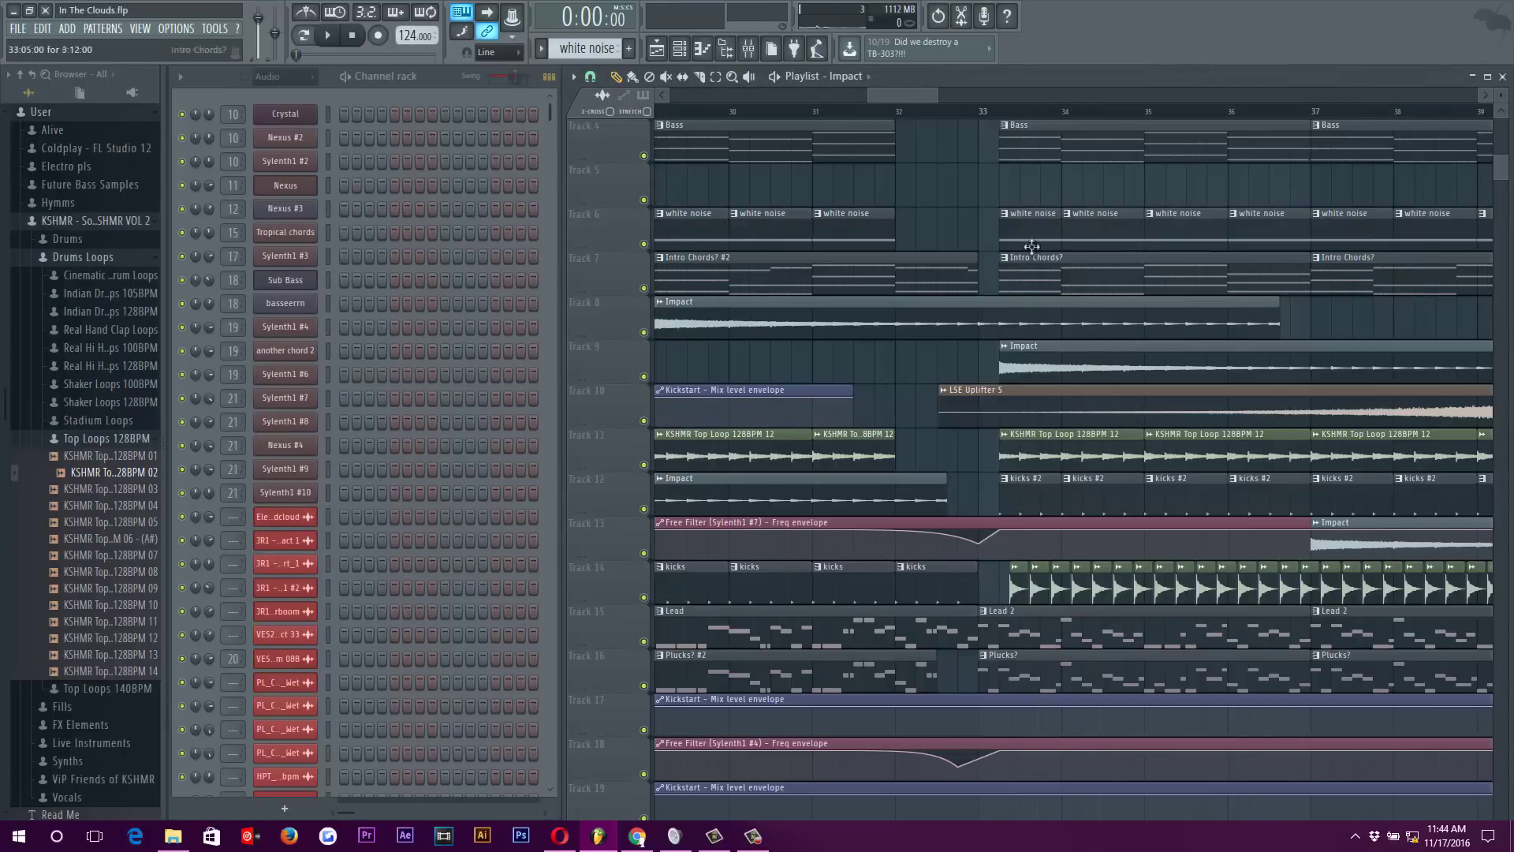
Look over the section from bar 33, select the kicks pattern and move the song position to bar 41
scroll(1029, 256, "down", 2)
left_click_drag(934, 97, 943, 97)
scroll(969, 172, "up", 3)
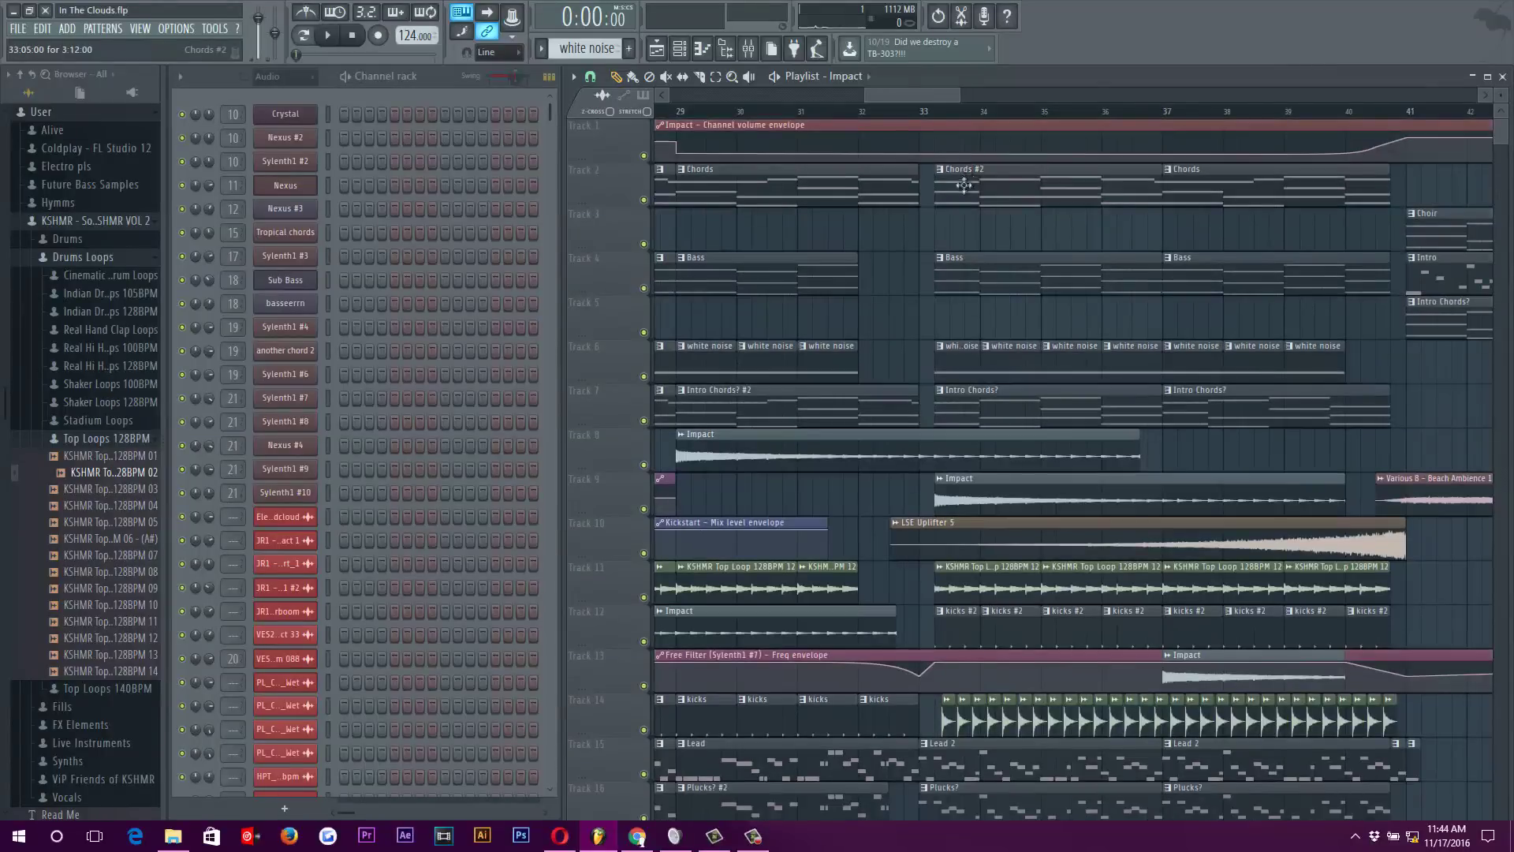
scroll(966, 183, "down", 2)
scroll(953, 236, "down", 2)
left_click_drag(854, 115, 889, 116)
scroll(966, 616, "up", 2)
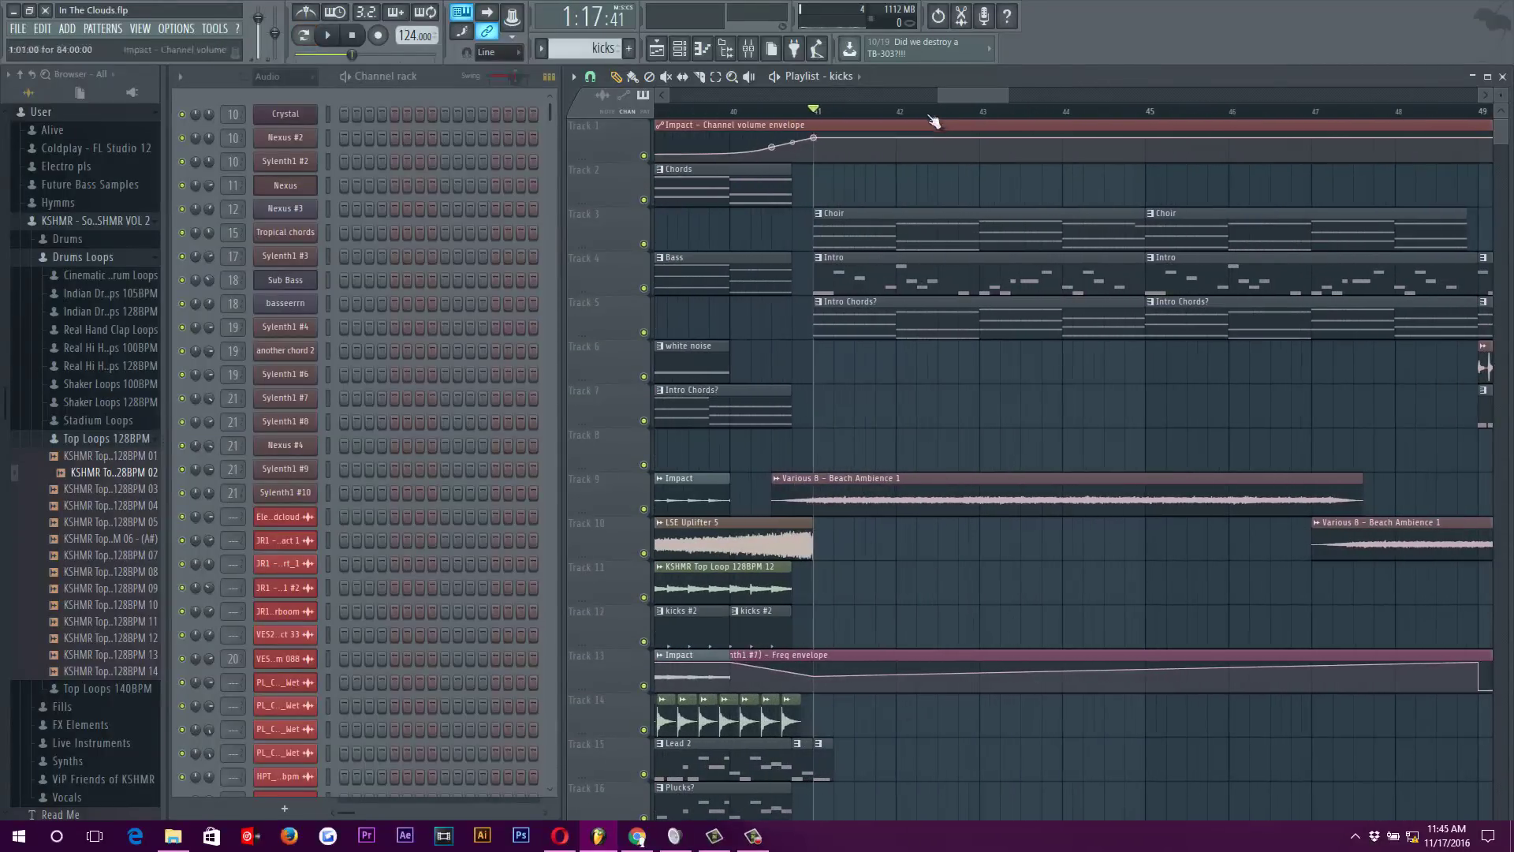
Select the Intro pattern on Track 4 and the Intro Chords? pattern on Track 5 in the section from bar 41
left_click_drag(953, 95, 959, 95)
scroll(913, 314, "down", 2)
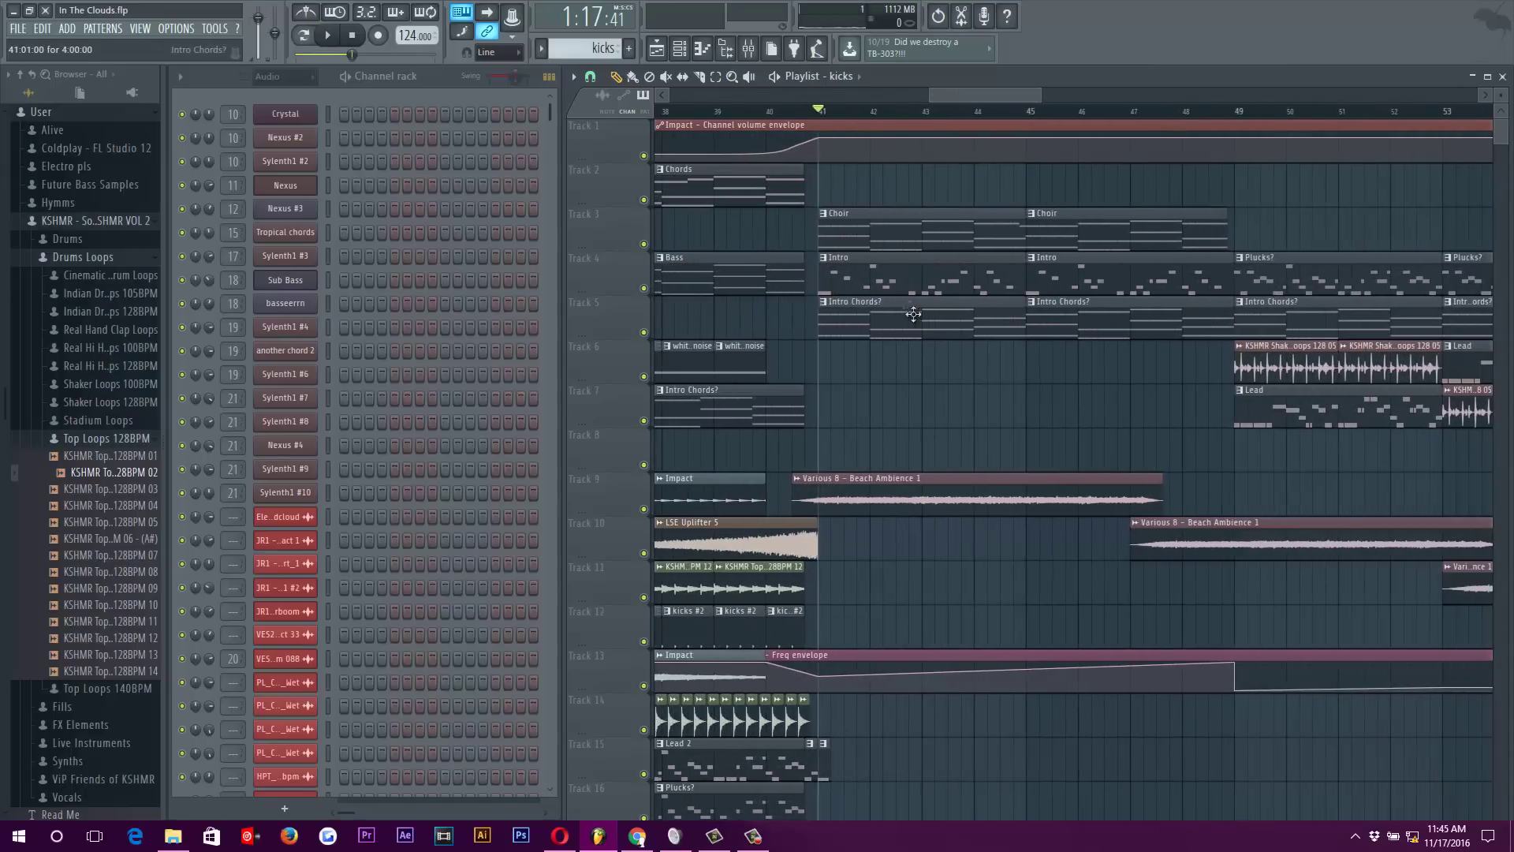
left_click(898, 281)
left_click(880, 319)
Move the song position to bar 49 and select the Lead pattern on Track 7
left_click_drag(958, 95, 1006, 92)
left_click(890, 111)
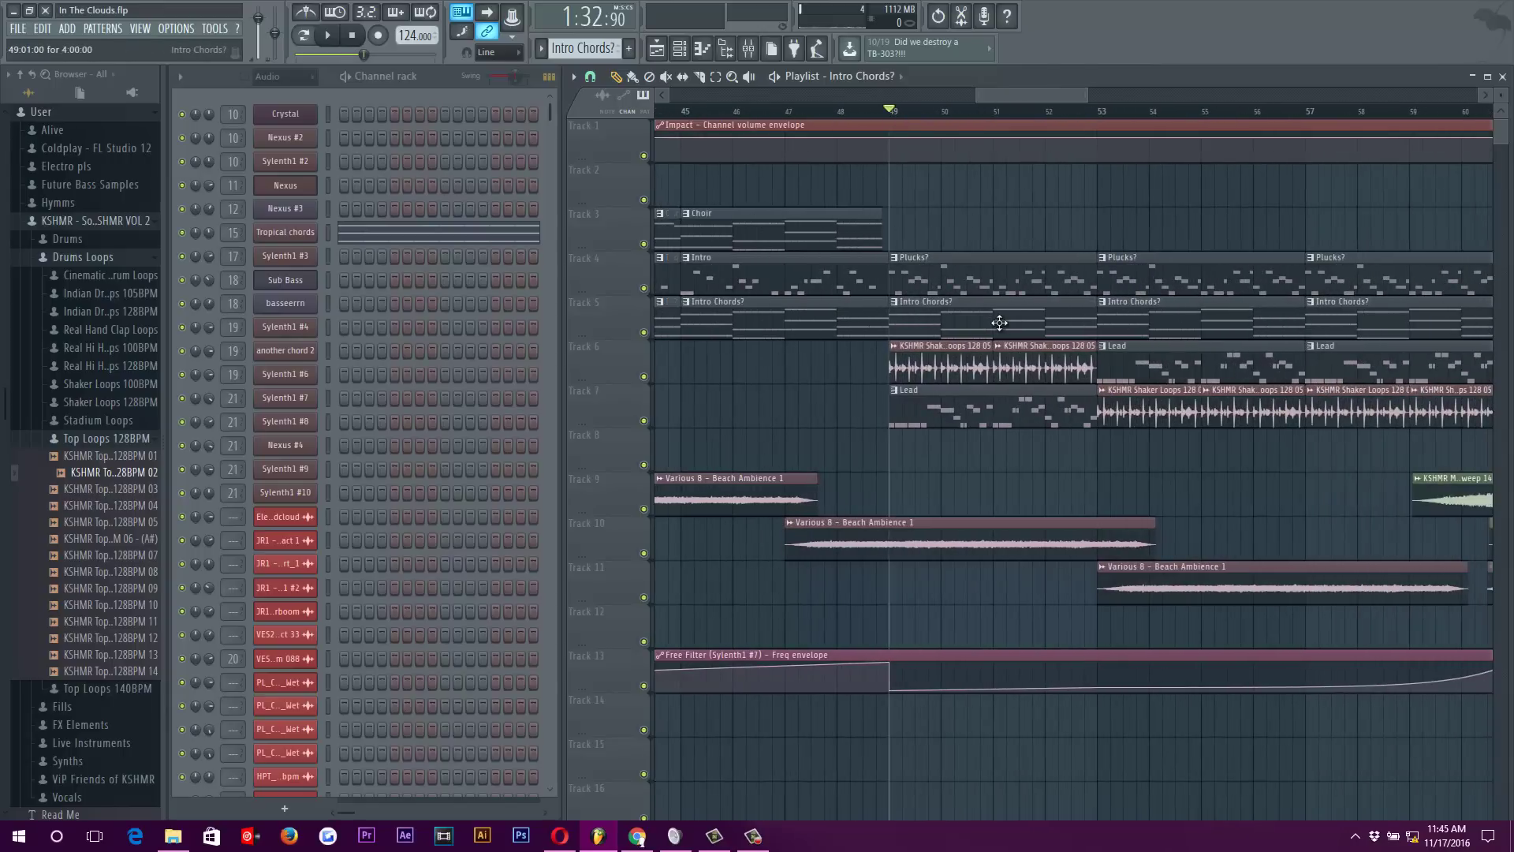
left_click(968, 406)
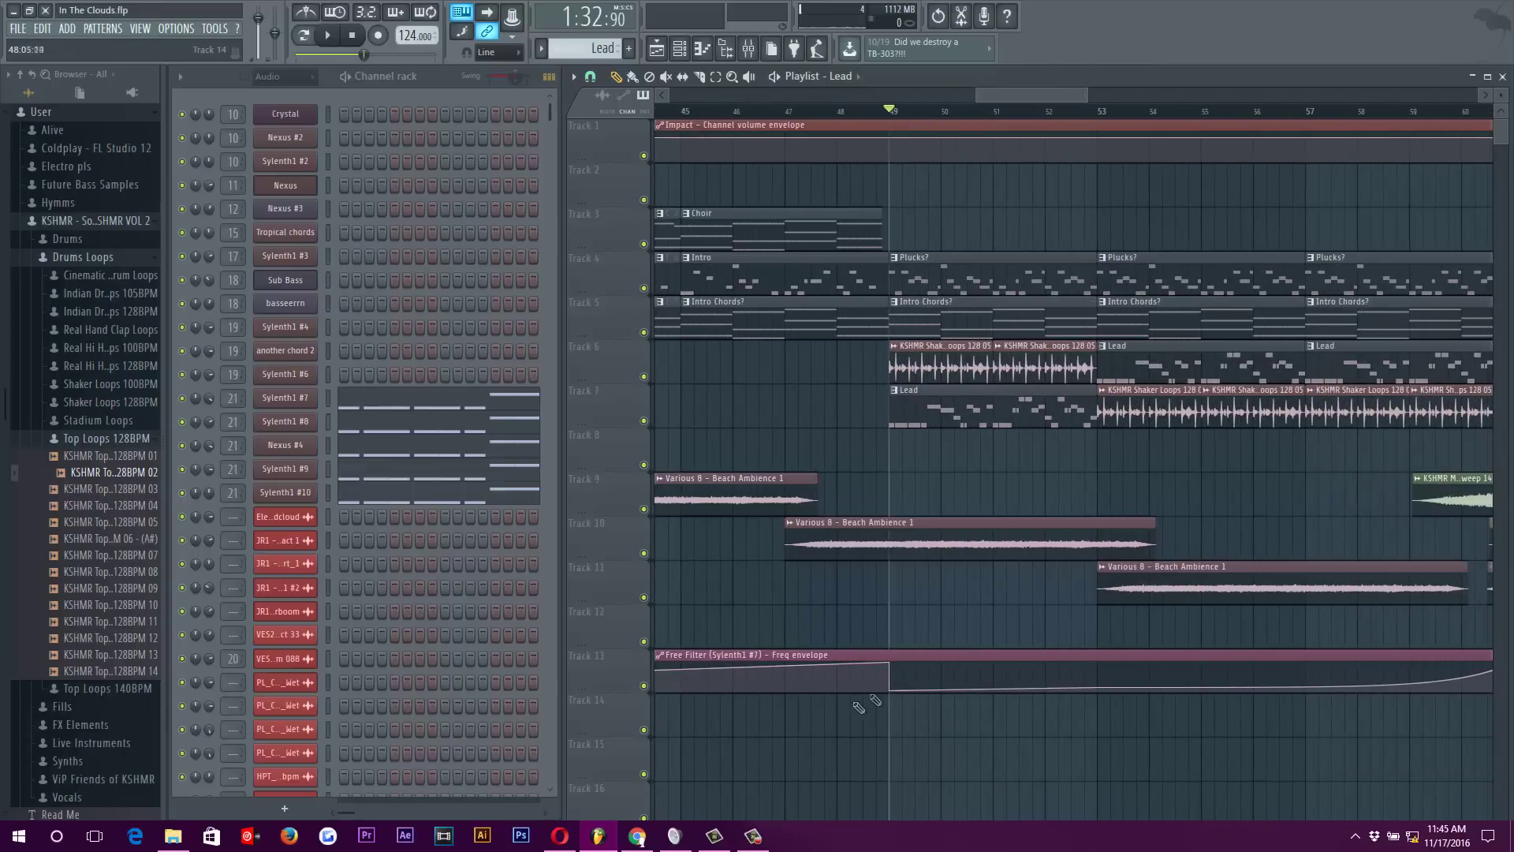
Examine the Free Filter frequency envelope, the shaker loops and the channel volume envelopes from bar 49 to bar 61
scroll(859, 708, "up", 3)
scroll(835, 546, "down", 3)
scroll(859, 569, "down", 5)
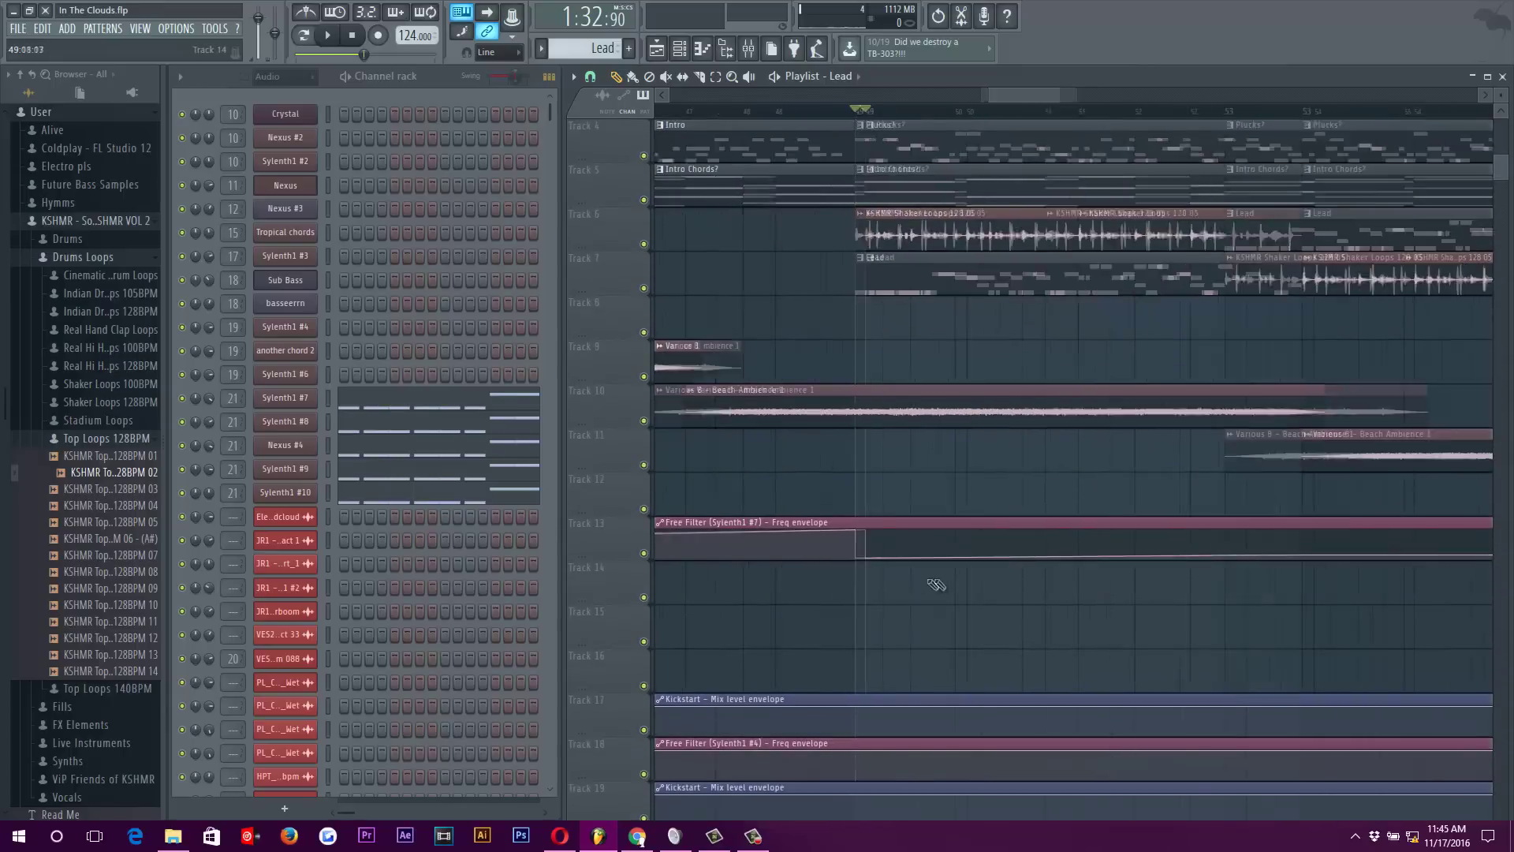
scroll(1460, 538, "up", 1)
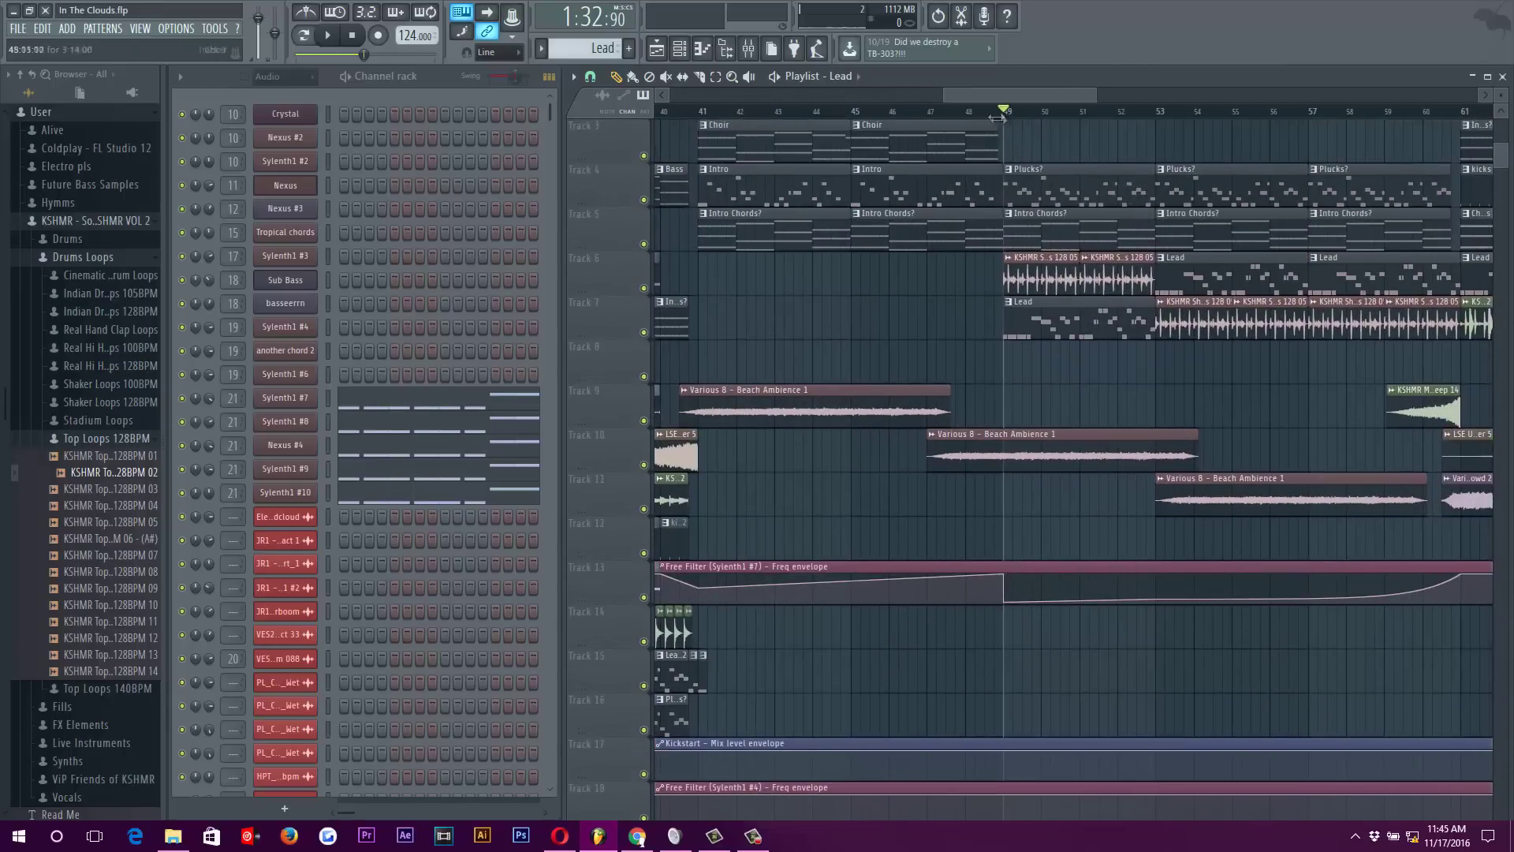
scroll(1005, 103, "up", 3)
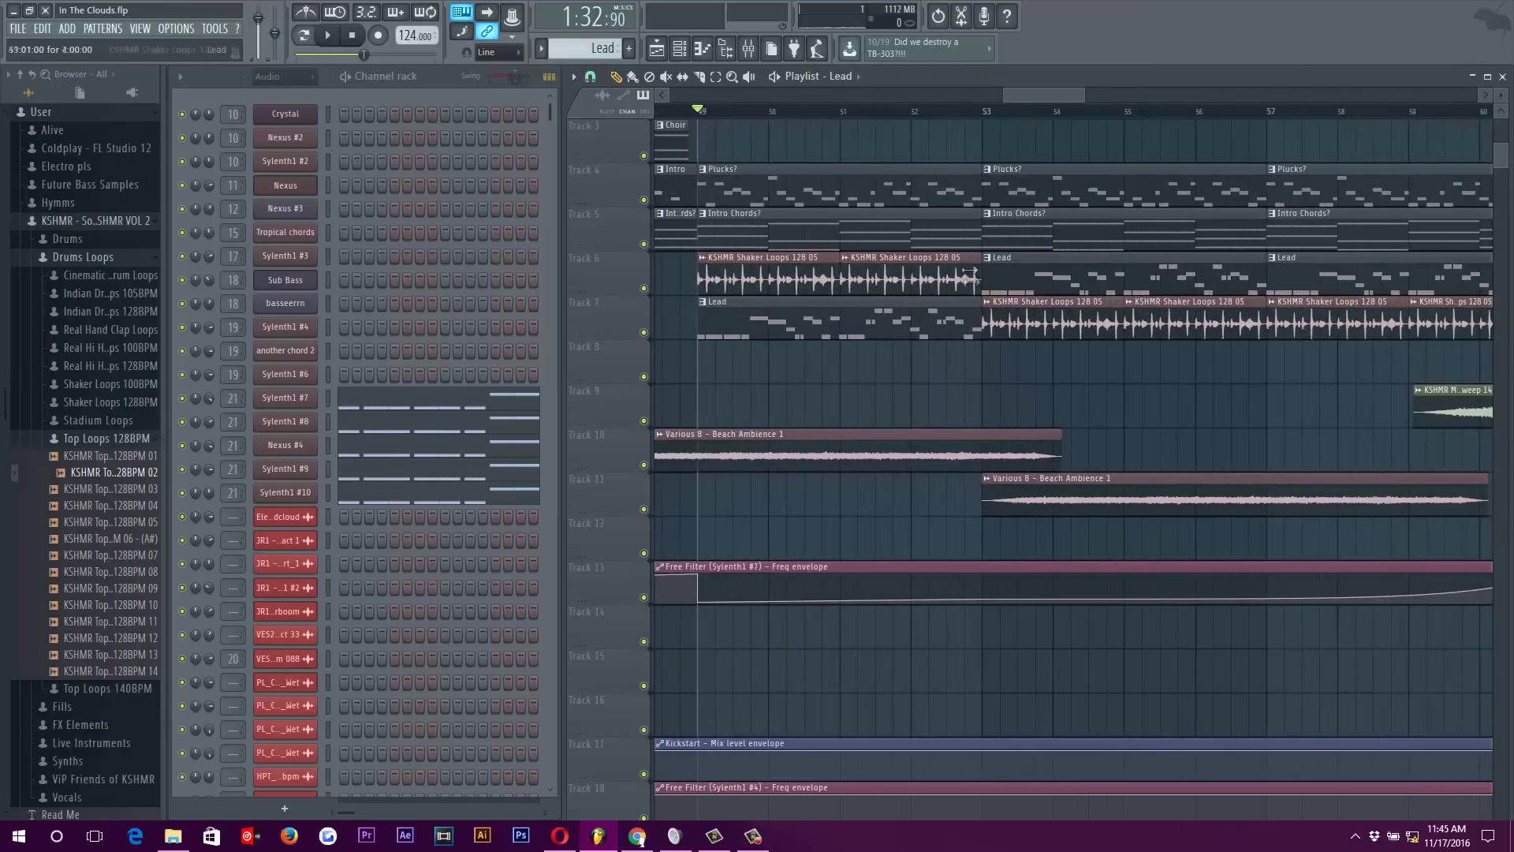
scroll(1030, 93, "down", 3)
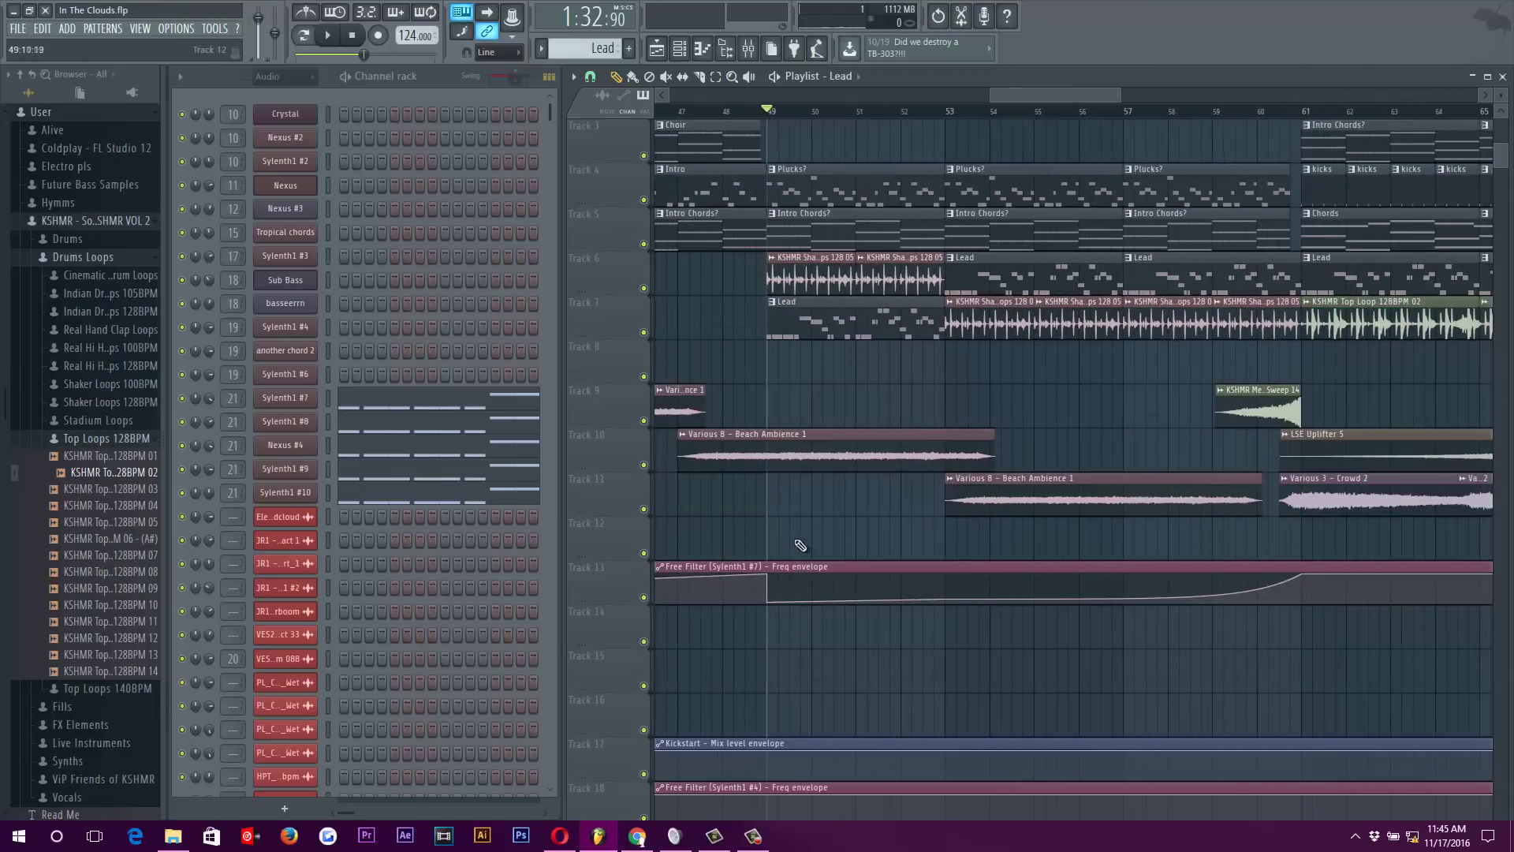
scroll(828, 538, "down", 7)
scroll(830, 541, "down", 4)
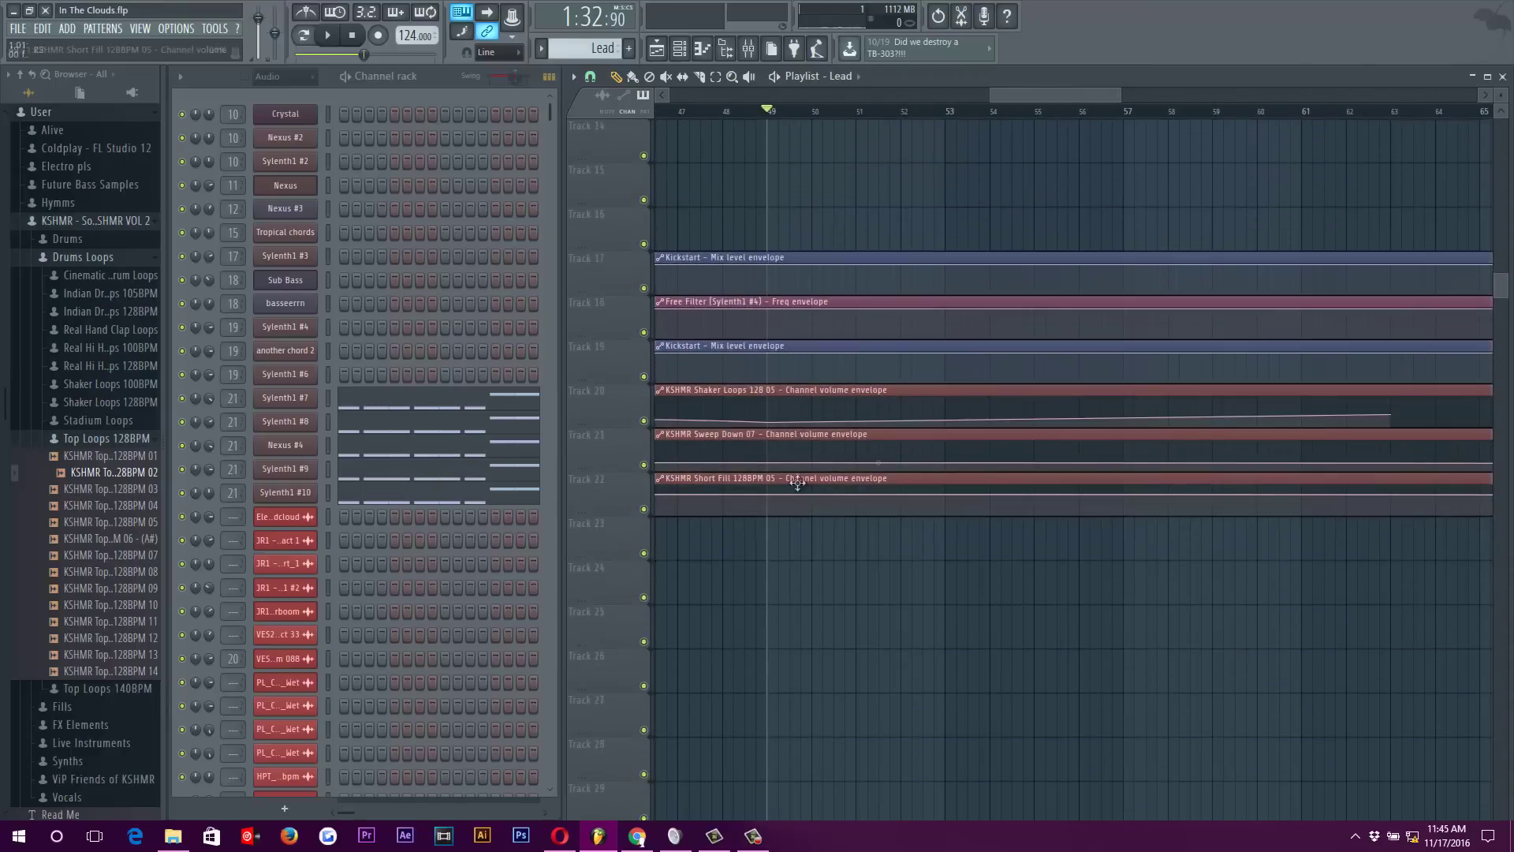
scroll(852, 365, "up", 5)
scroll(852, 365, "up", 8)
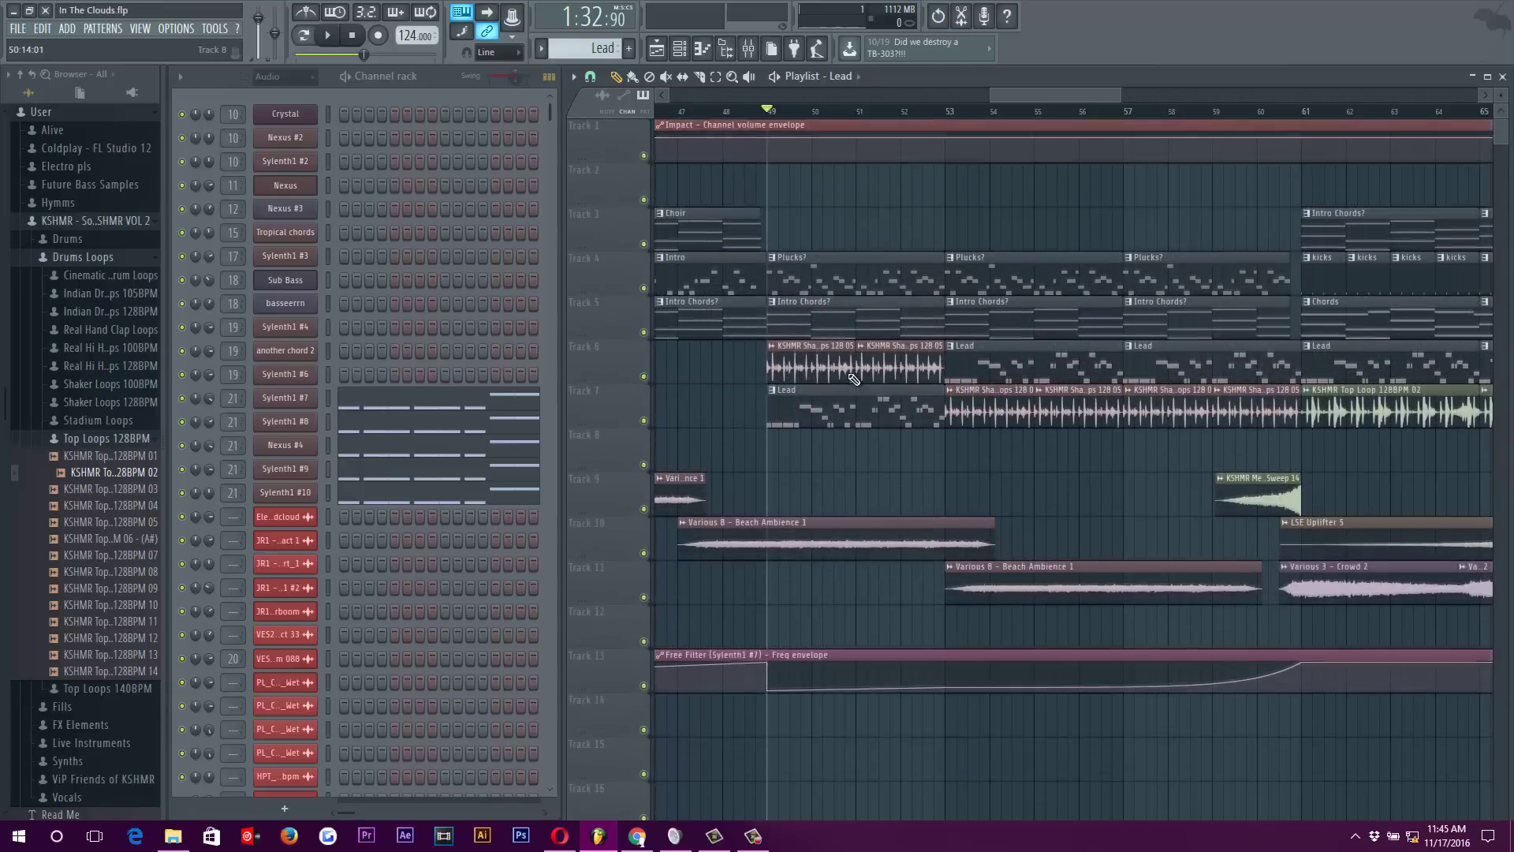
Look over the buildup into bar 61 and move the song position to bar 60
scroll(1066, 91, "up", 2)
scroll(1066, 85, "down", 5)
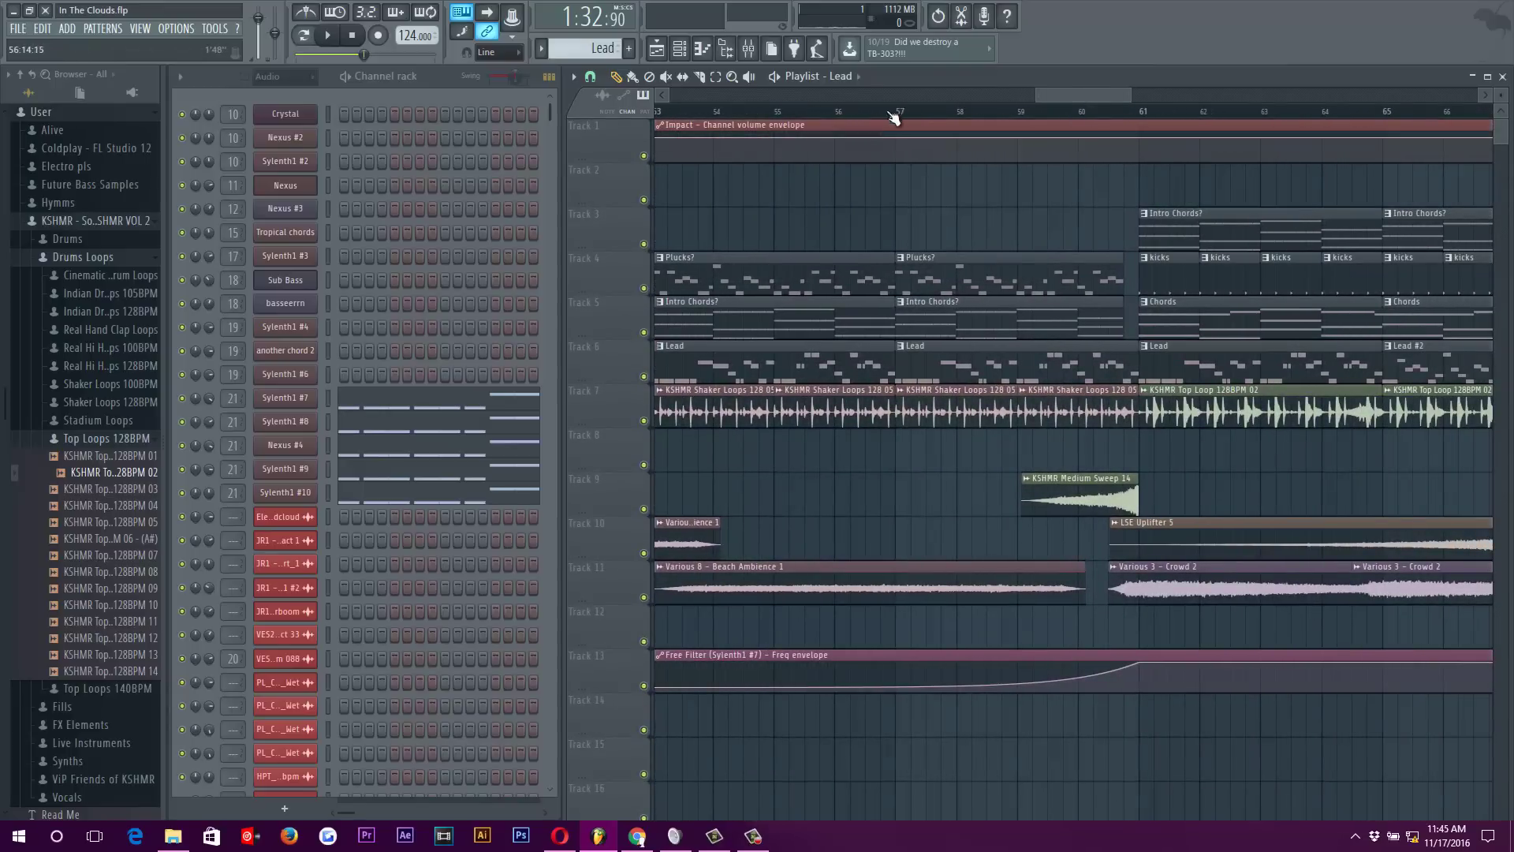
left_click_drag(897, 112, 1081, 115)
scroll(1069, 93, "down", 1)
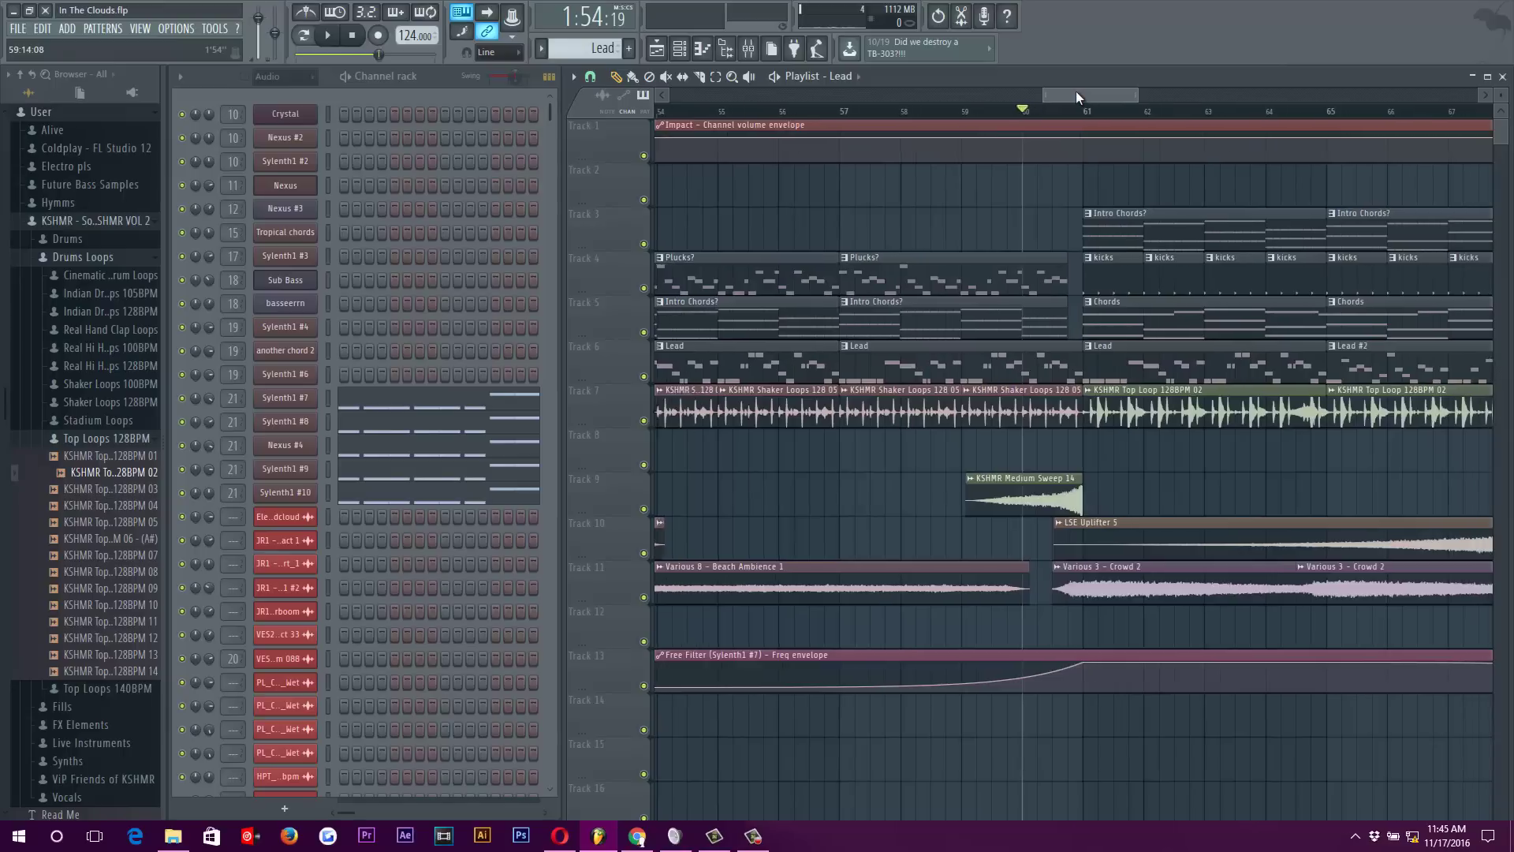
Move the song position to bar 61 and select the Intro Chords? pattern on Track 3
left_click_drag(1076, 94, 1091, 94)
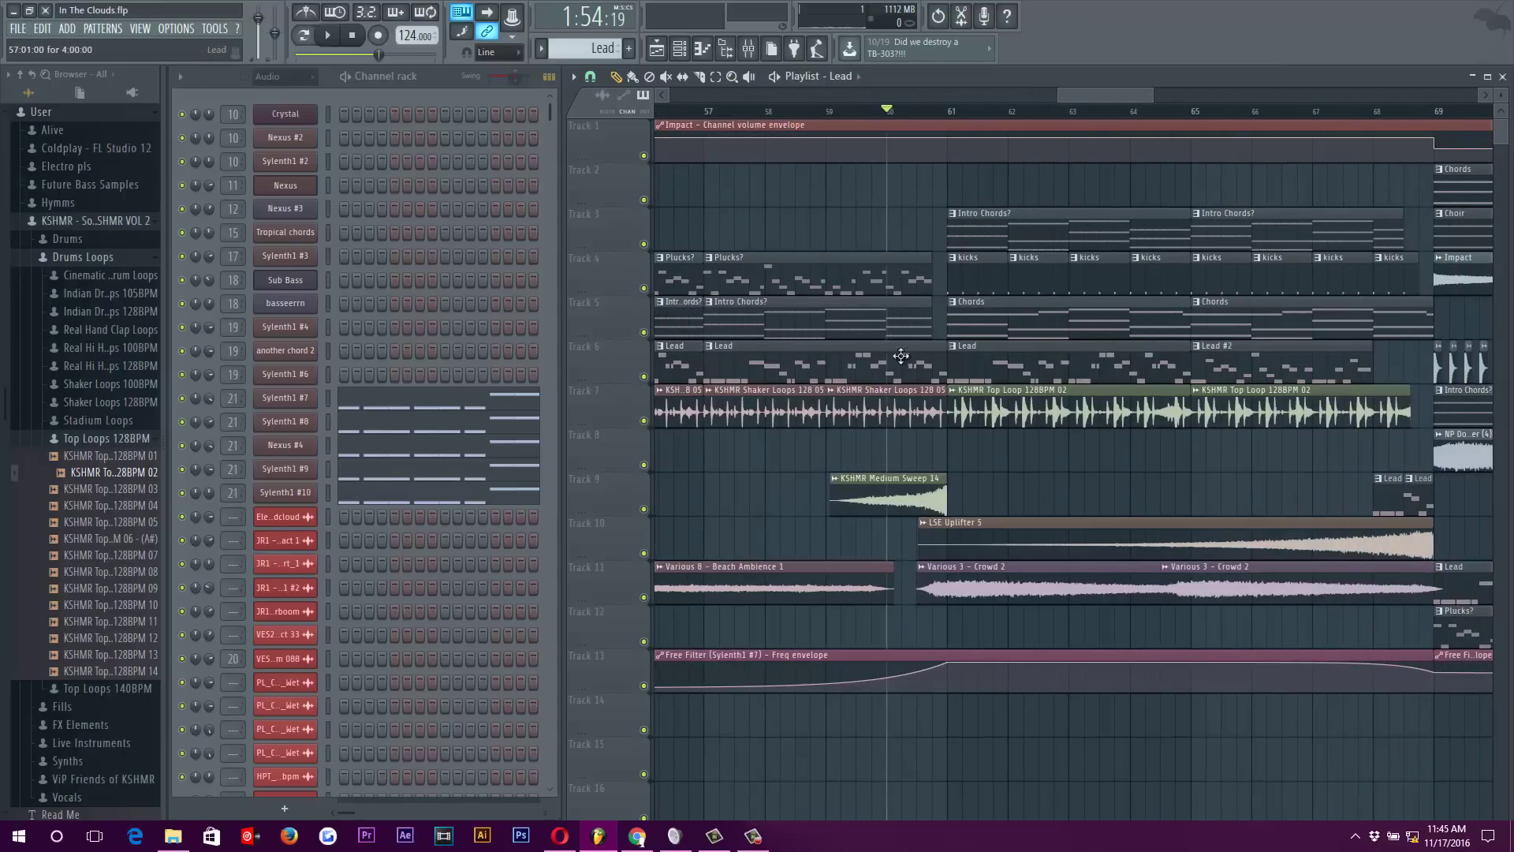
left_click_drag(885, 110, 947, 110)
left_click_drag(1090, 96, 1106, 98)
left_click(855, 236)
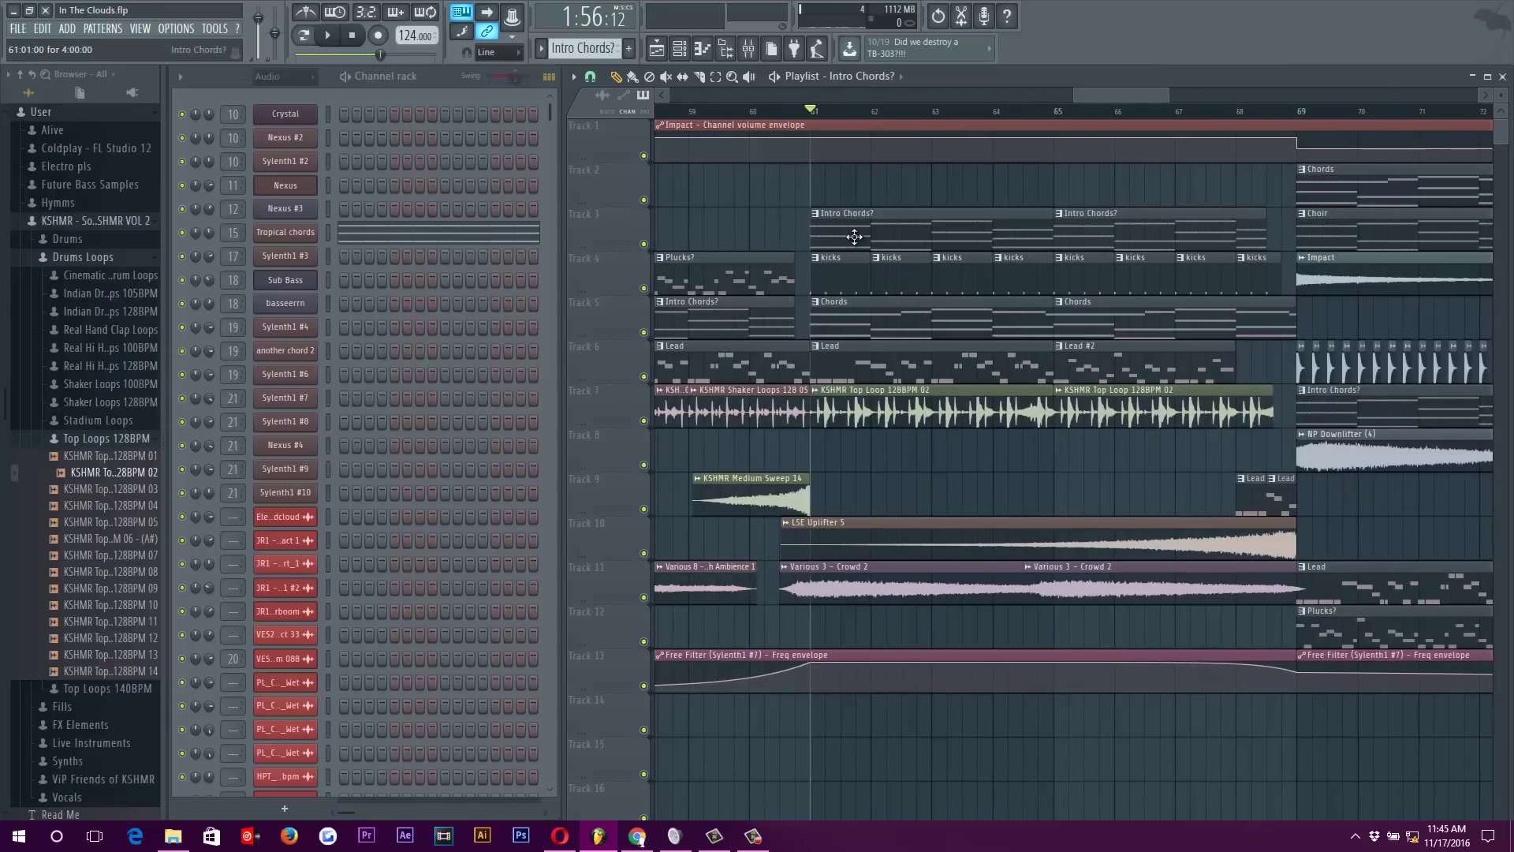
Play the arrangement from bar 61 to about bar 64 and stop playback
left_click(325, 35)
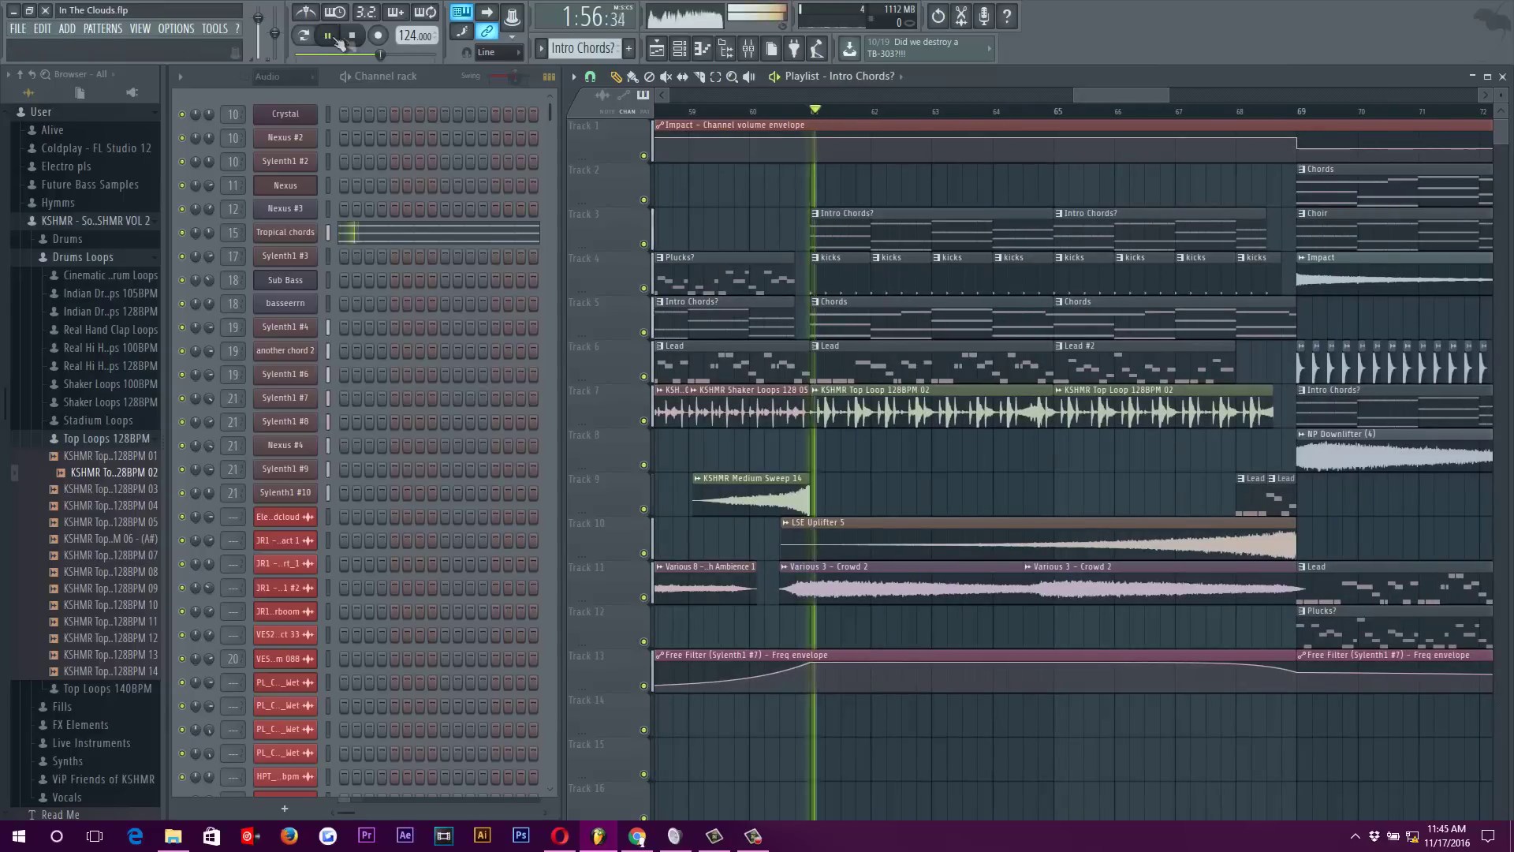
scroll(1178, 119, "down", 2)
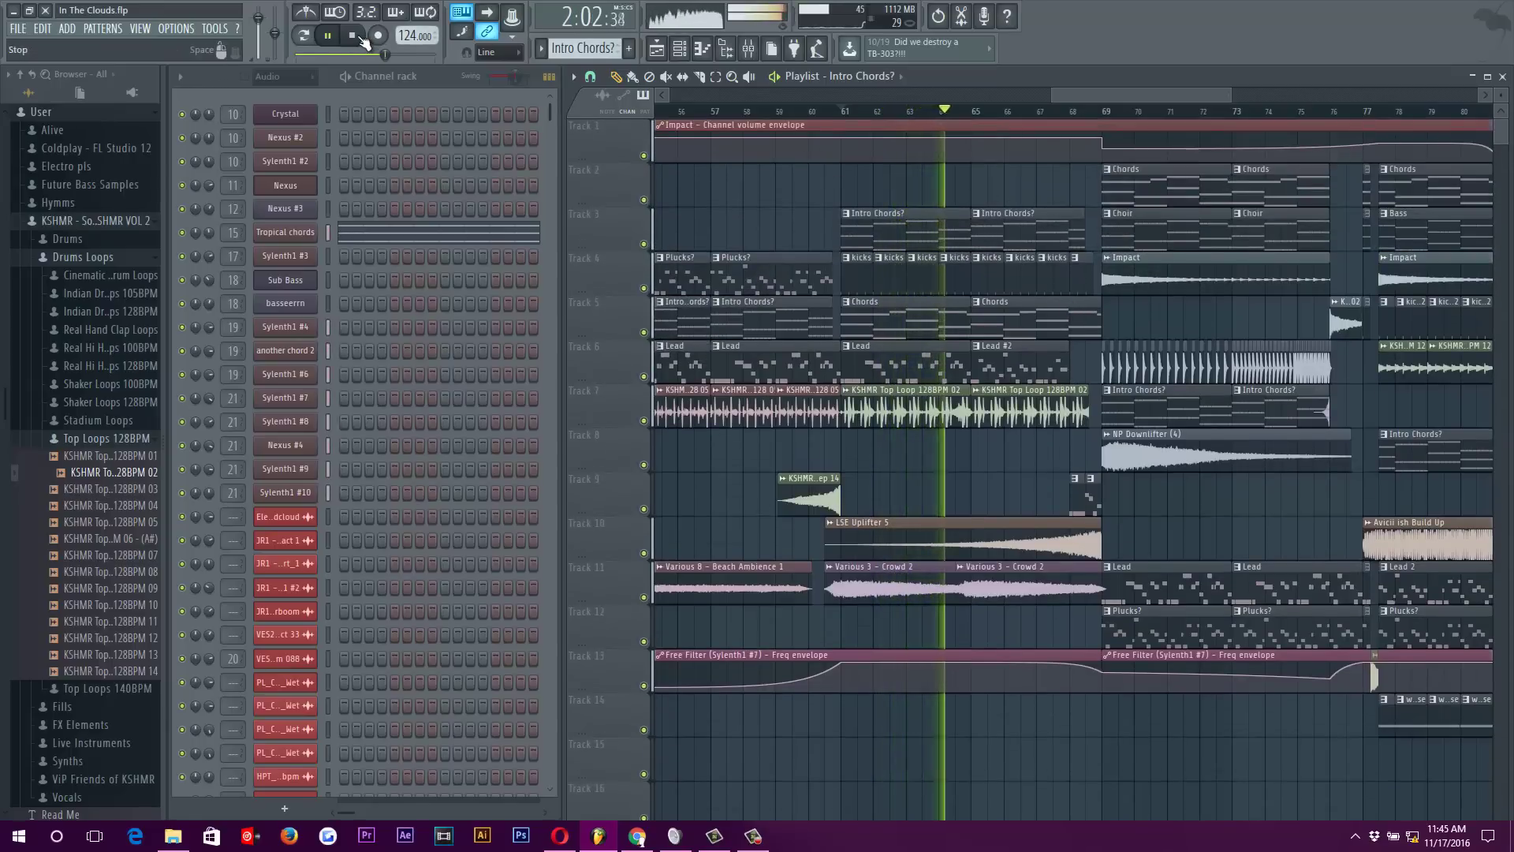
left_click(362, 37)
Move the song position to about bar 67 and start playback from there
scroll(908, 358, "up", 1)
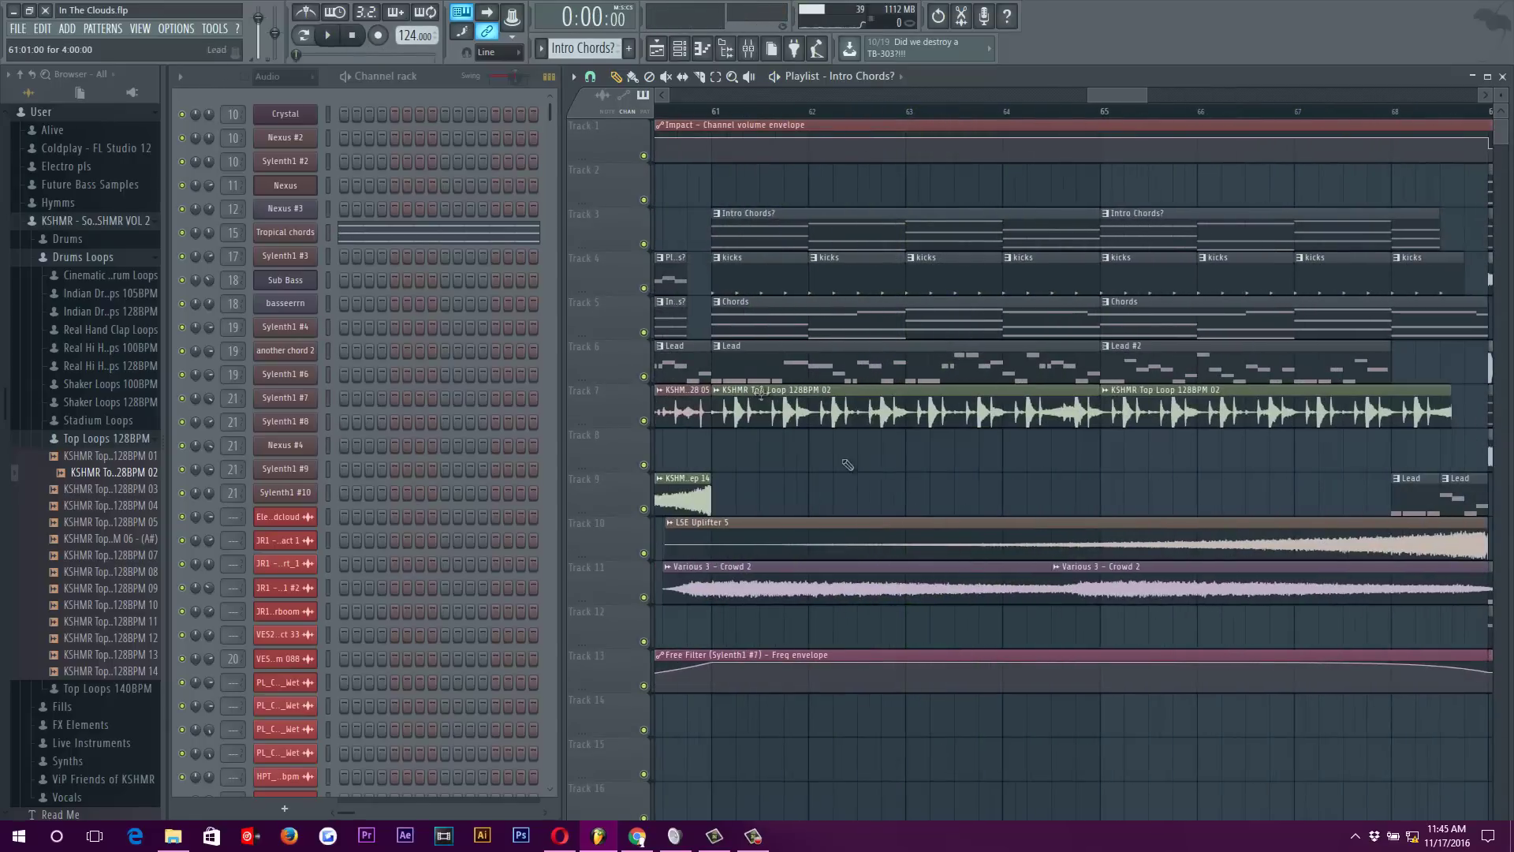
scroll(734, 111, "down", 1)
left_click(727, 111)
mouse_move(618, 120)
left_mouse_down()
mouse_move(866, 179)
mouse_move(940, 177)
mouse_move(1111, 214)
mouse_move(1224, 212)
mouse_move(1094, 207)
left_mouse_up()
left_click(329, 36)
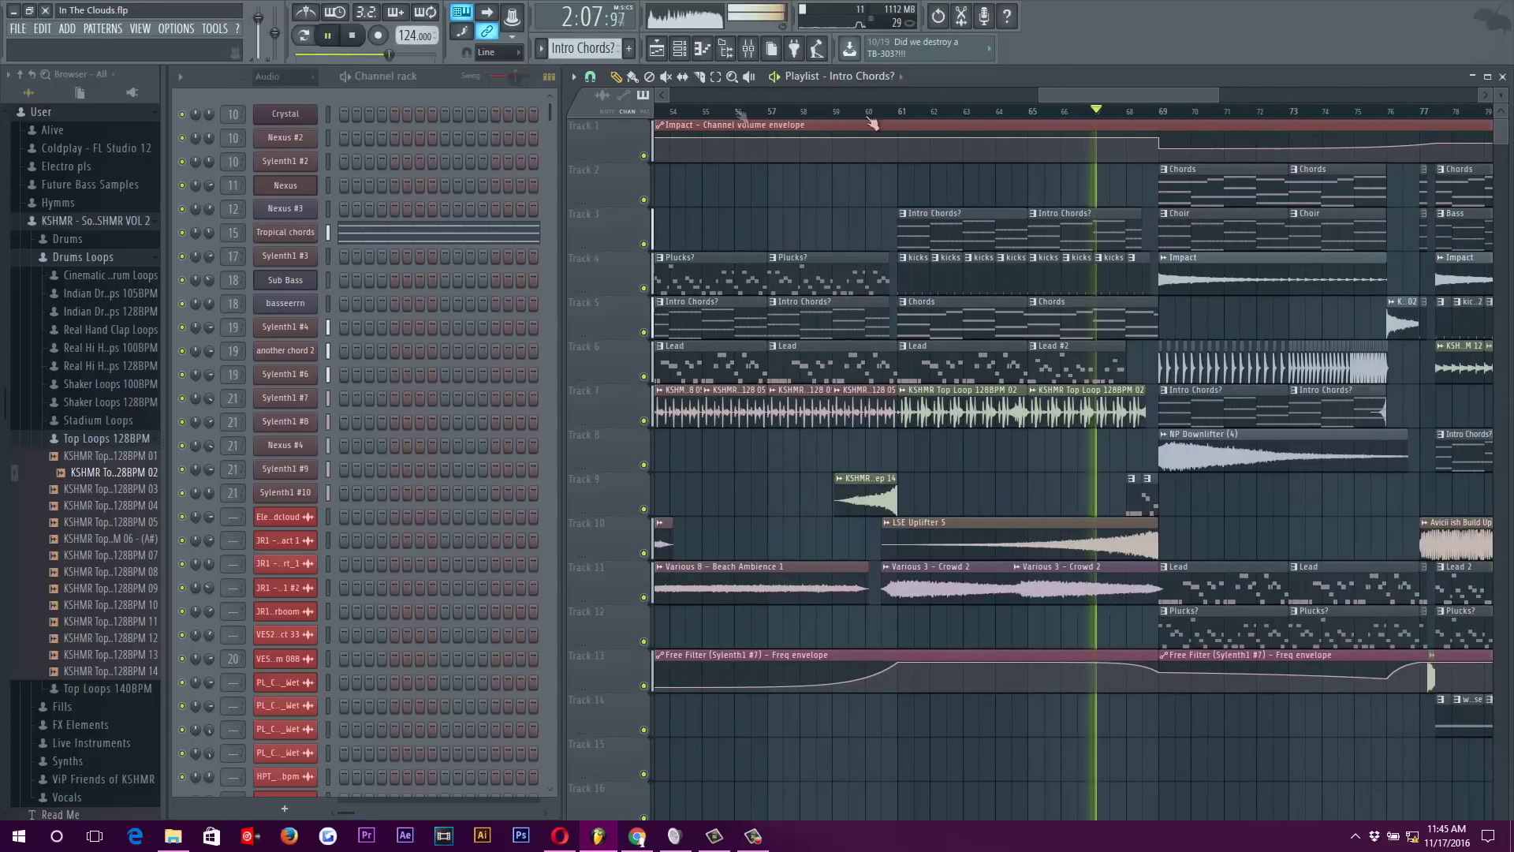
Follow the playback through the buildup clips from bar 69 to bar 77, including the Impact volume envelope, and stop it
scroll(1109, 219, "up", 2)
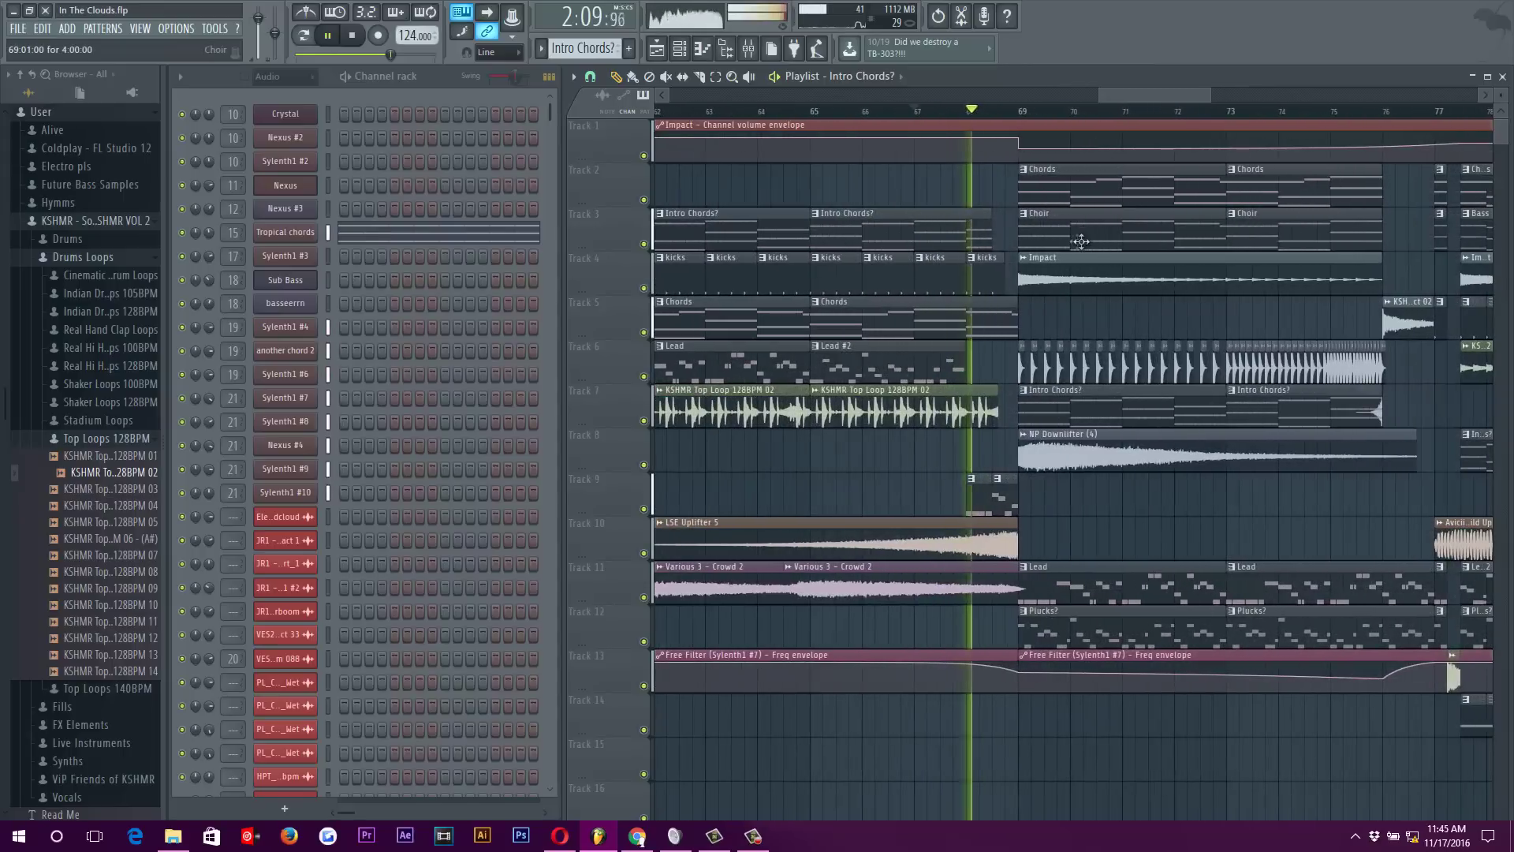
left_click_drag(1080, 100, 1155, 100)
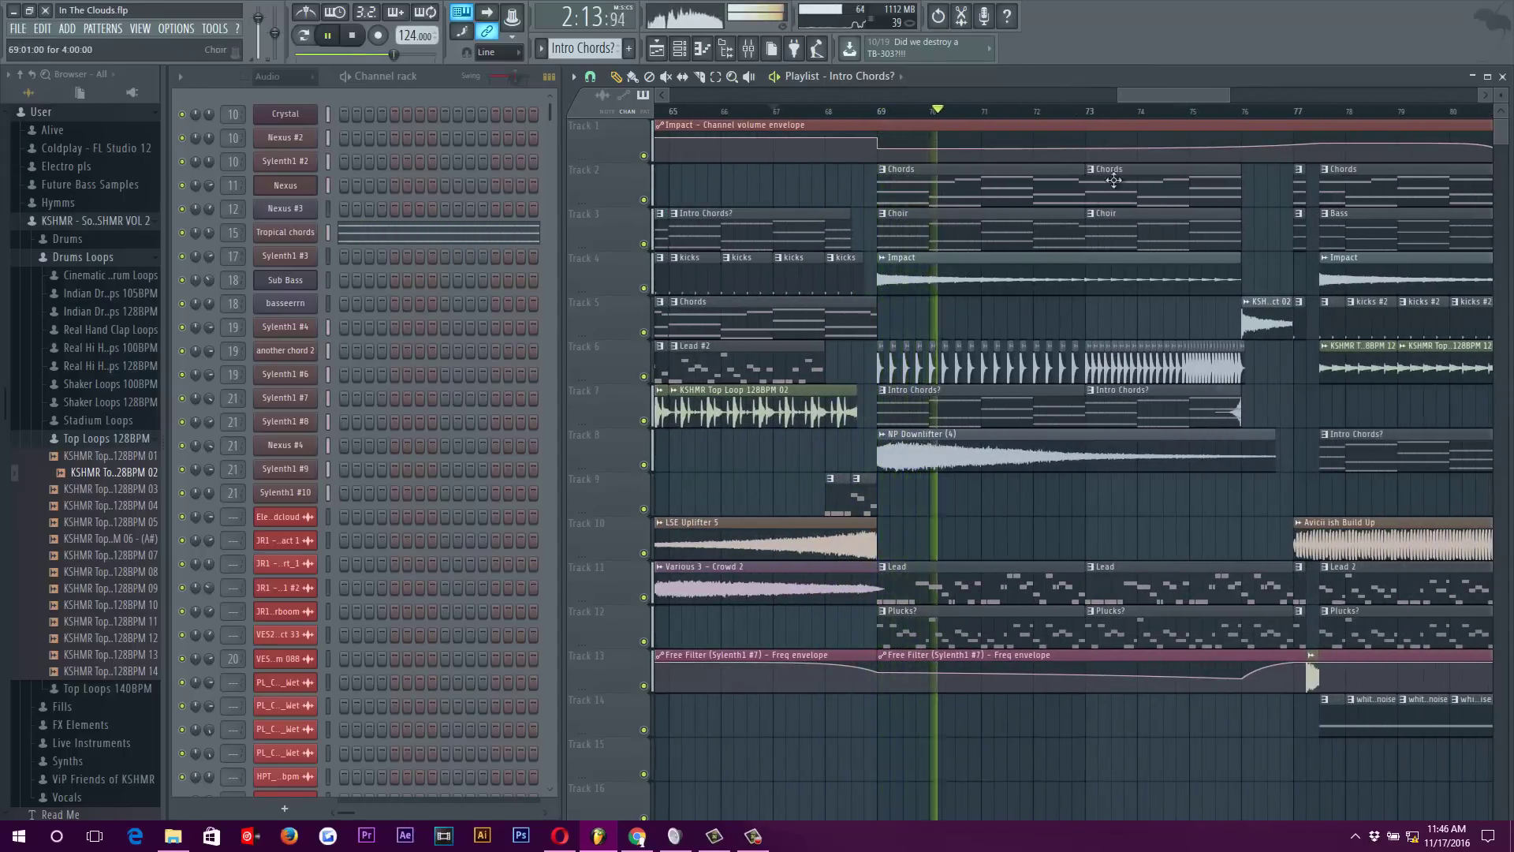
scroll(1128, 316, "right", 2)
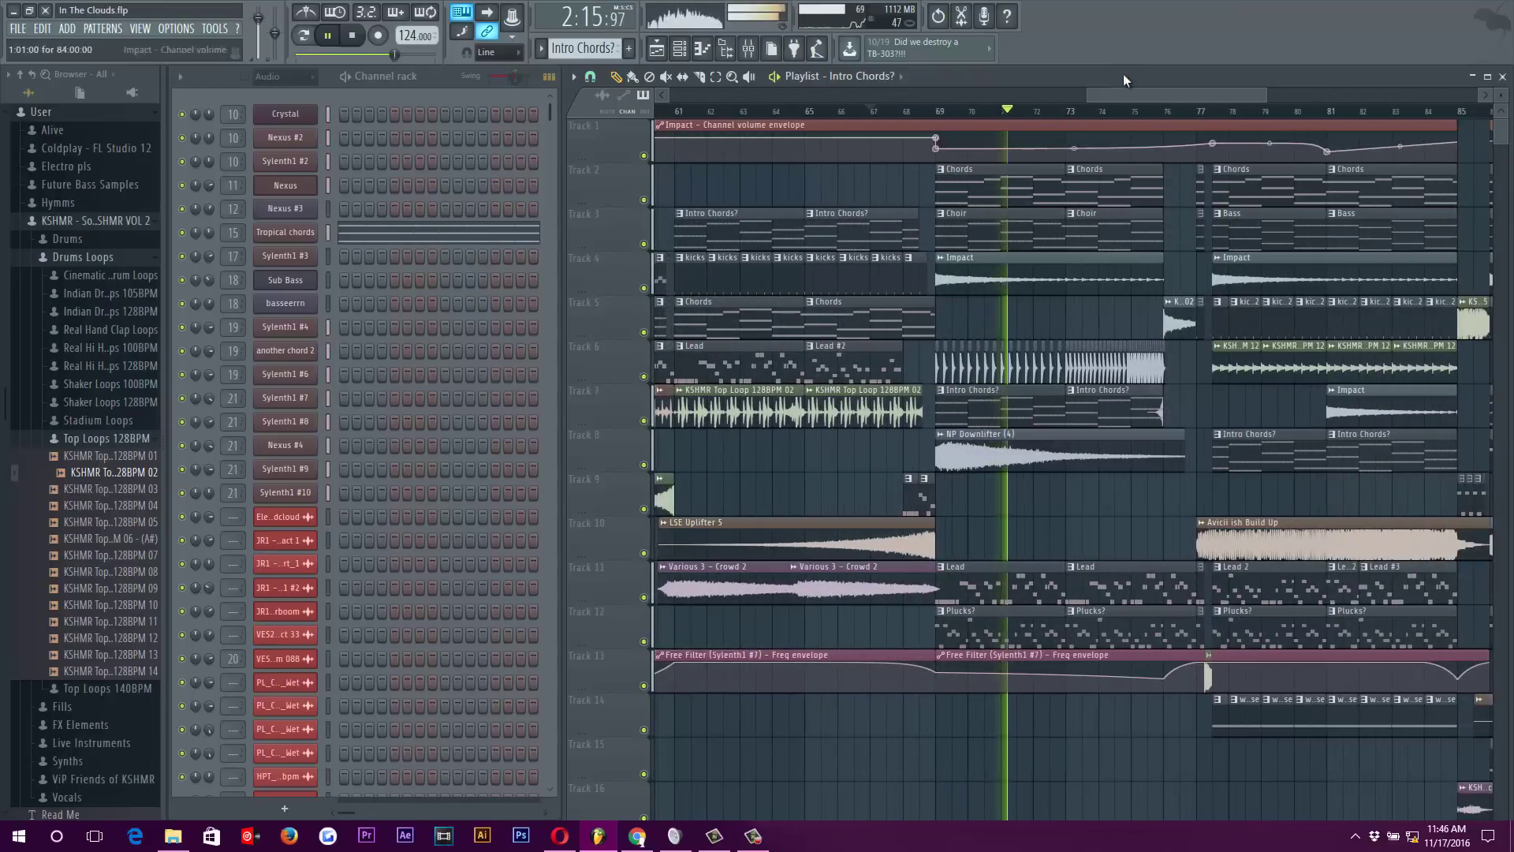
scroll(1165, 337, "down", 2)
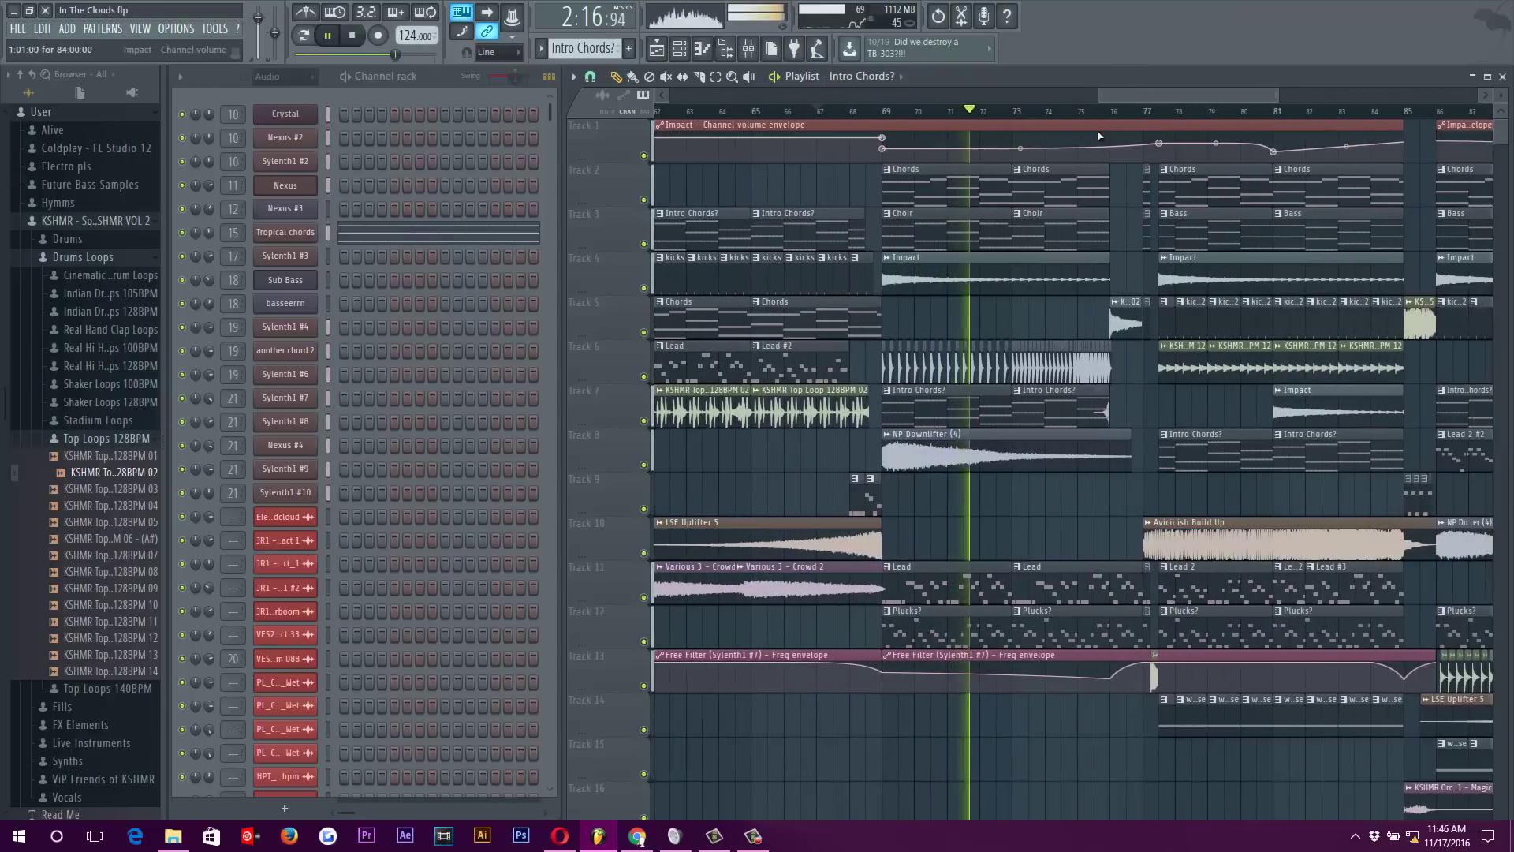
left_click(215, 29)
mouse_move(283, 77)
left_click(429, 191)
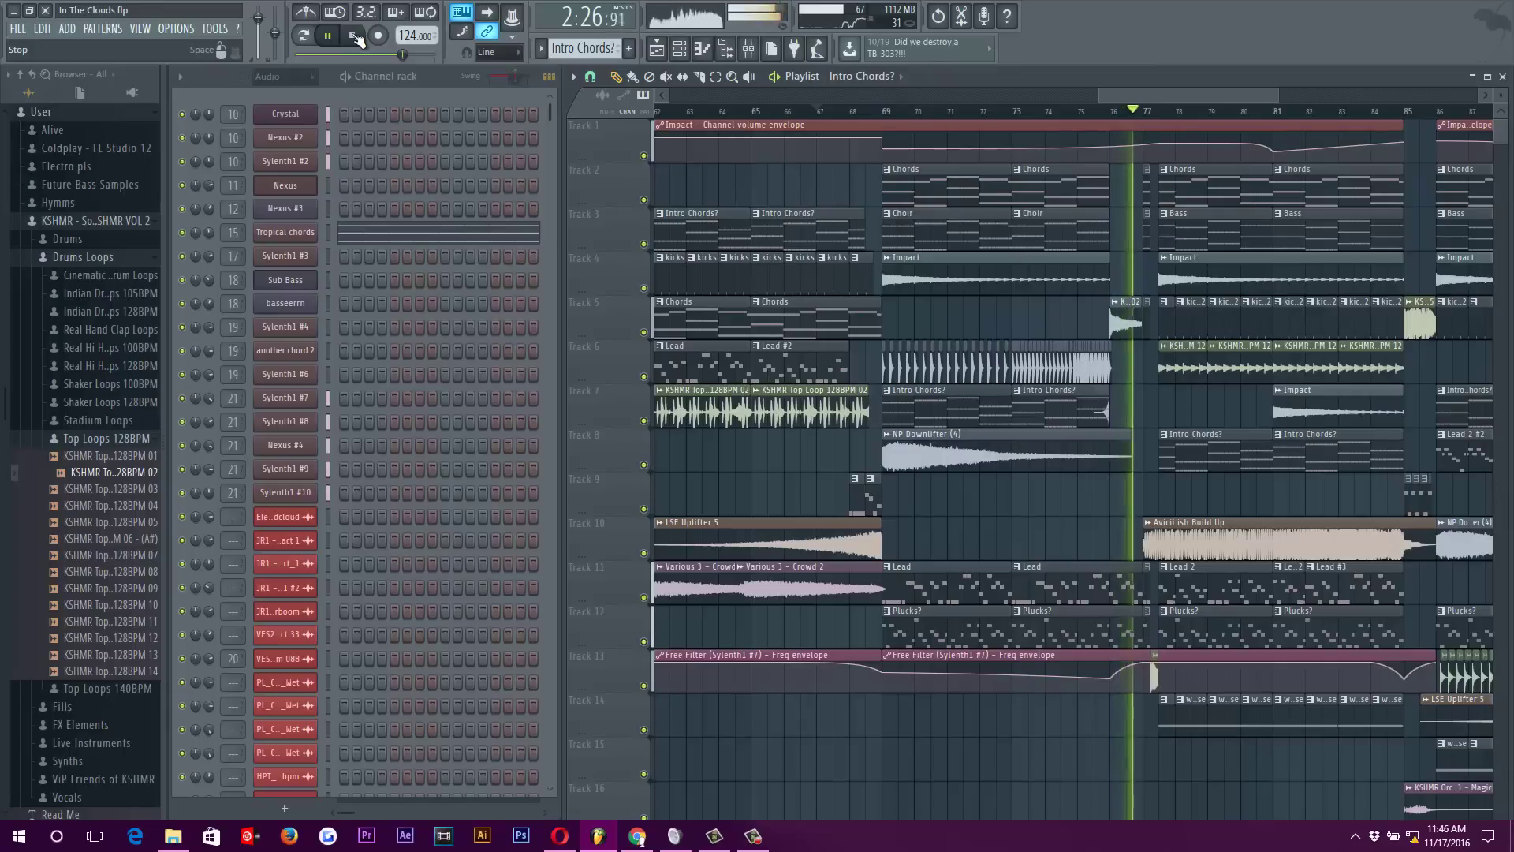
left_click(356, 39)
Look over the drop from bar 77 and move the song position to bar 85
scroll(1173, 183, "up", 3)
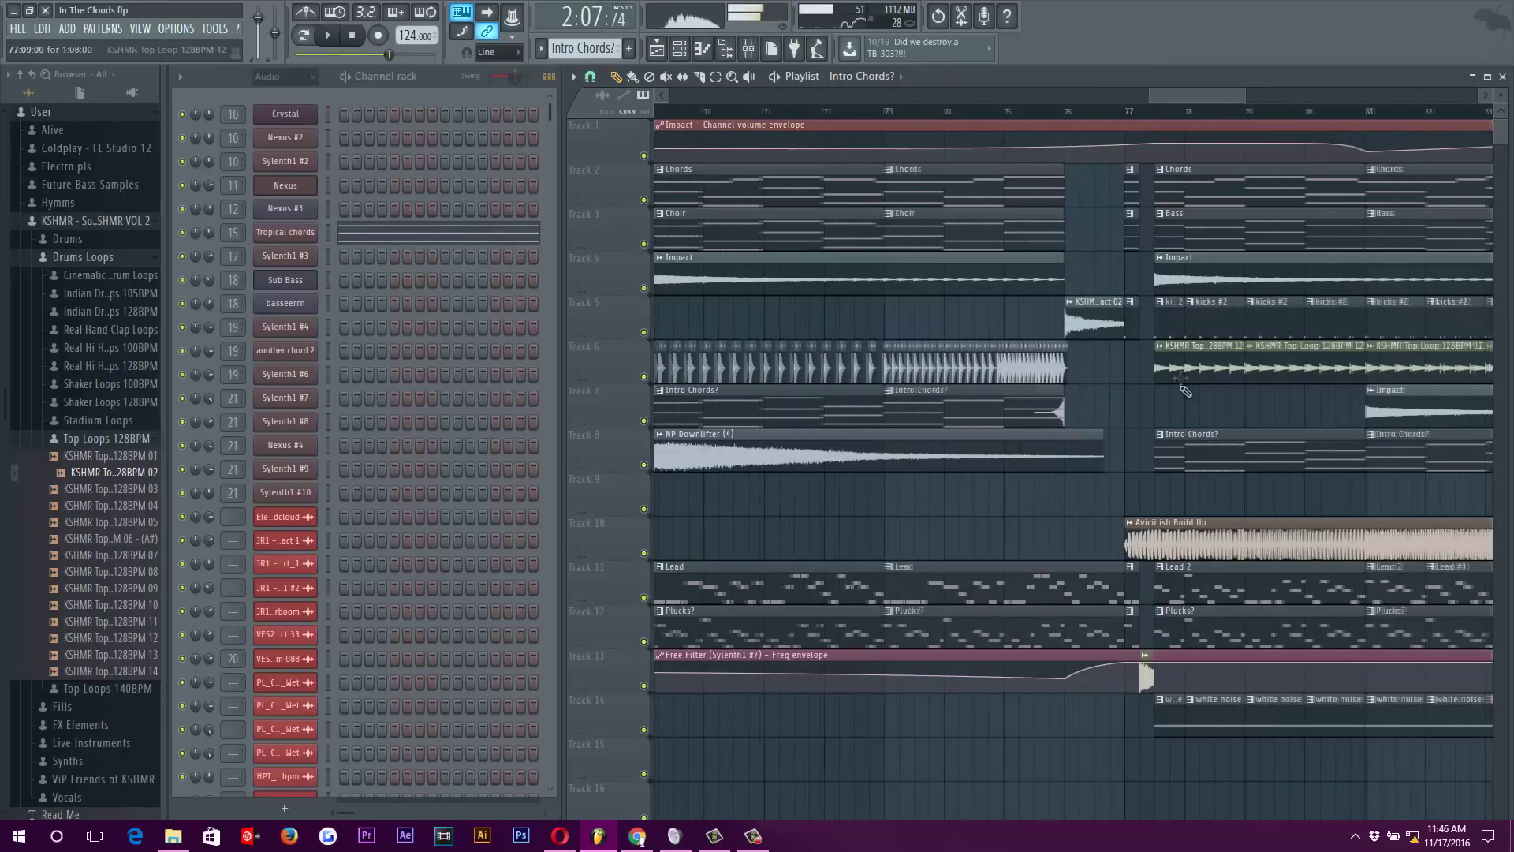
scroll(1173, 182, "down", 4)
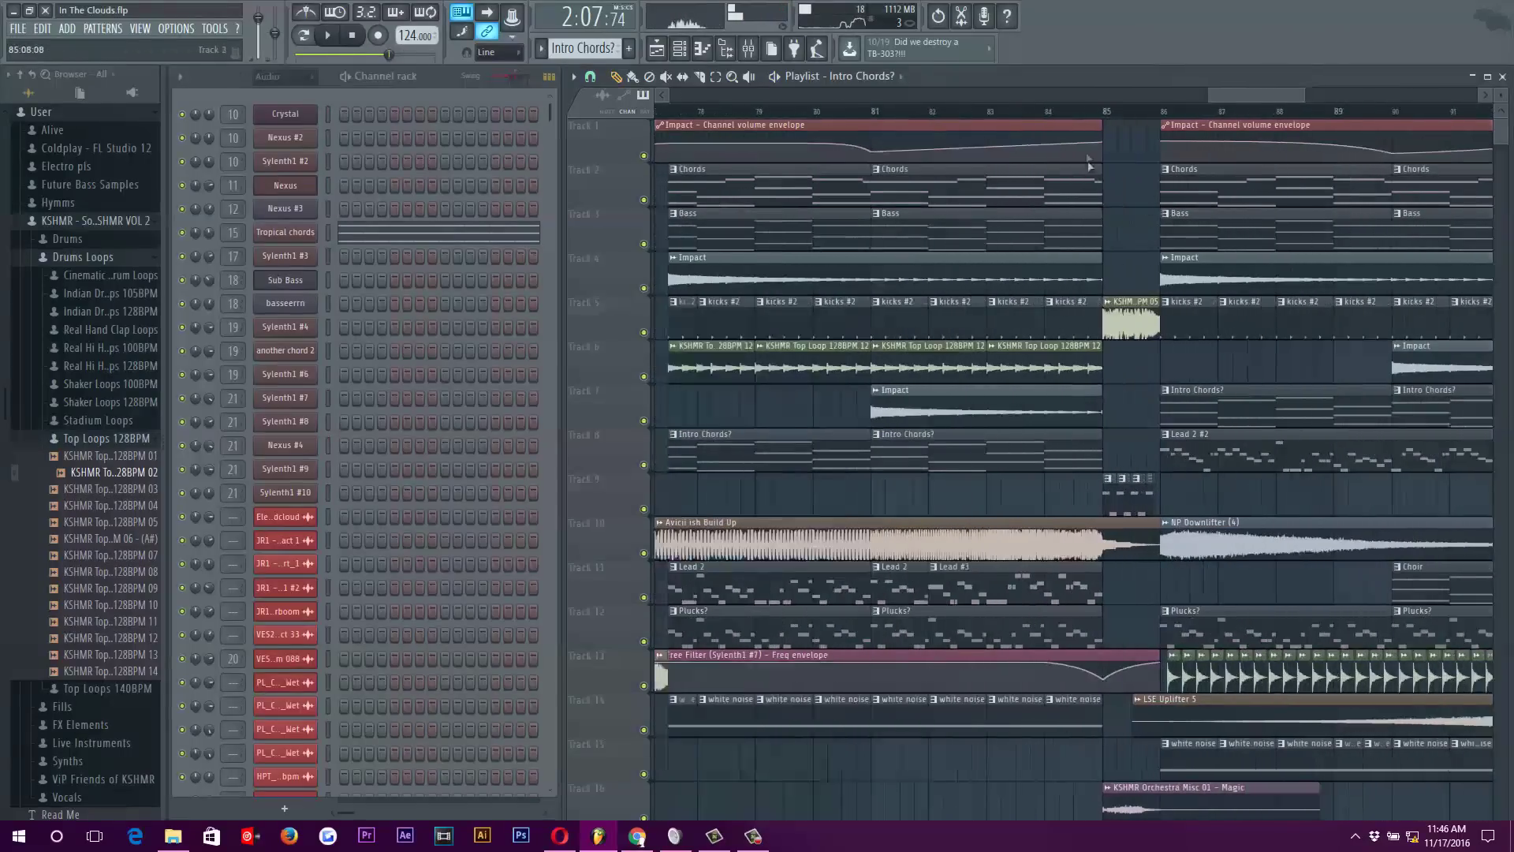
left_click(356, 39)
left_click(1105, 113)
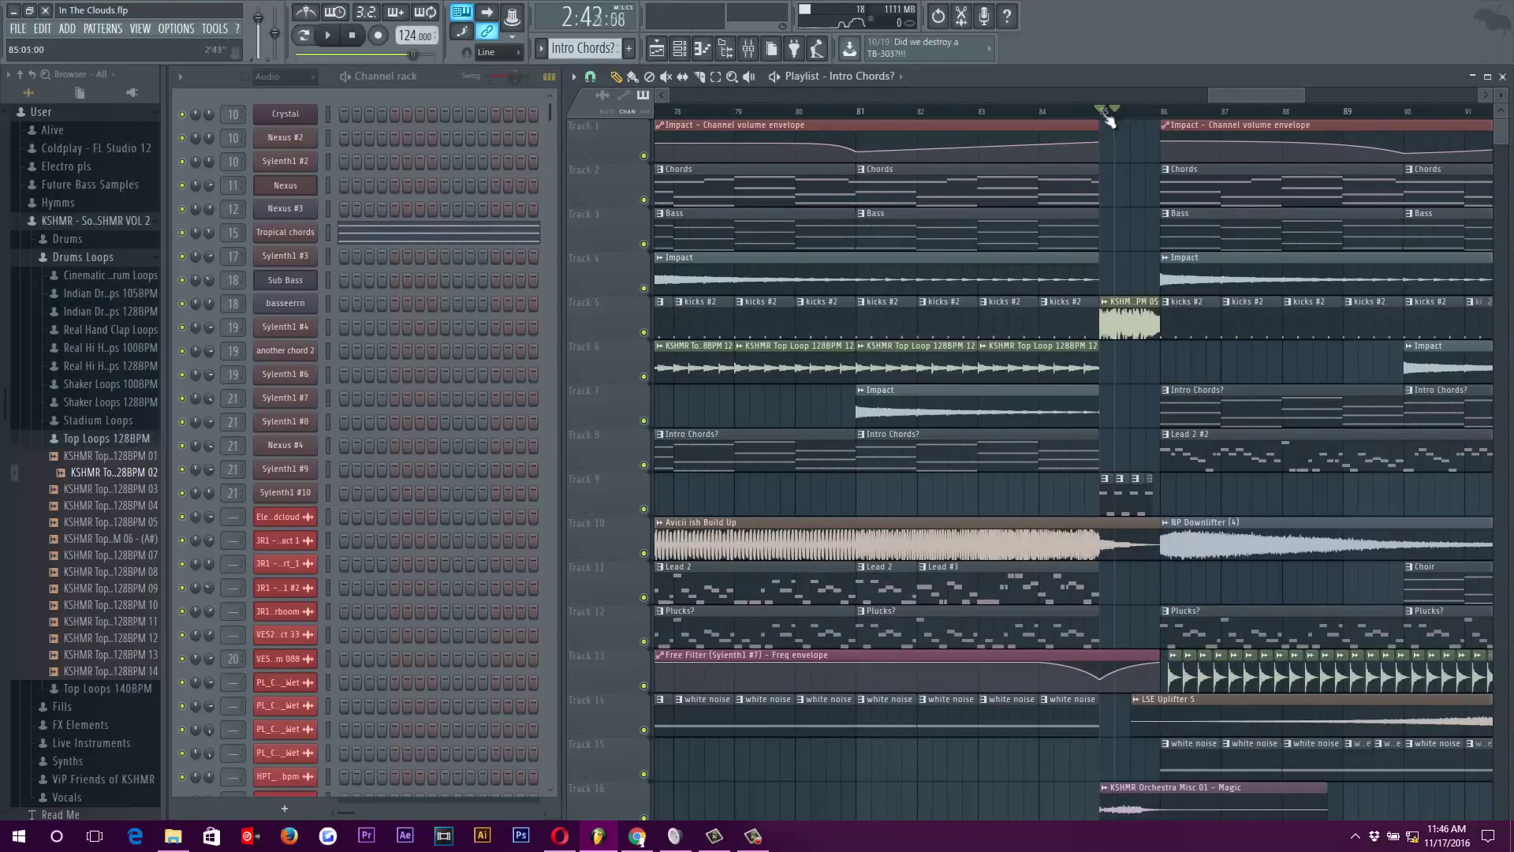
Examine the break at bar 85 with its KSHMR short fill and Lead 2 clips, and the Lead 2 #2 section from bar 86
scroll(1117, 227, "up", 2)
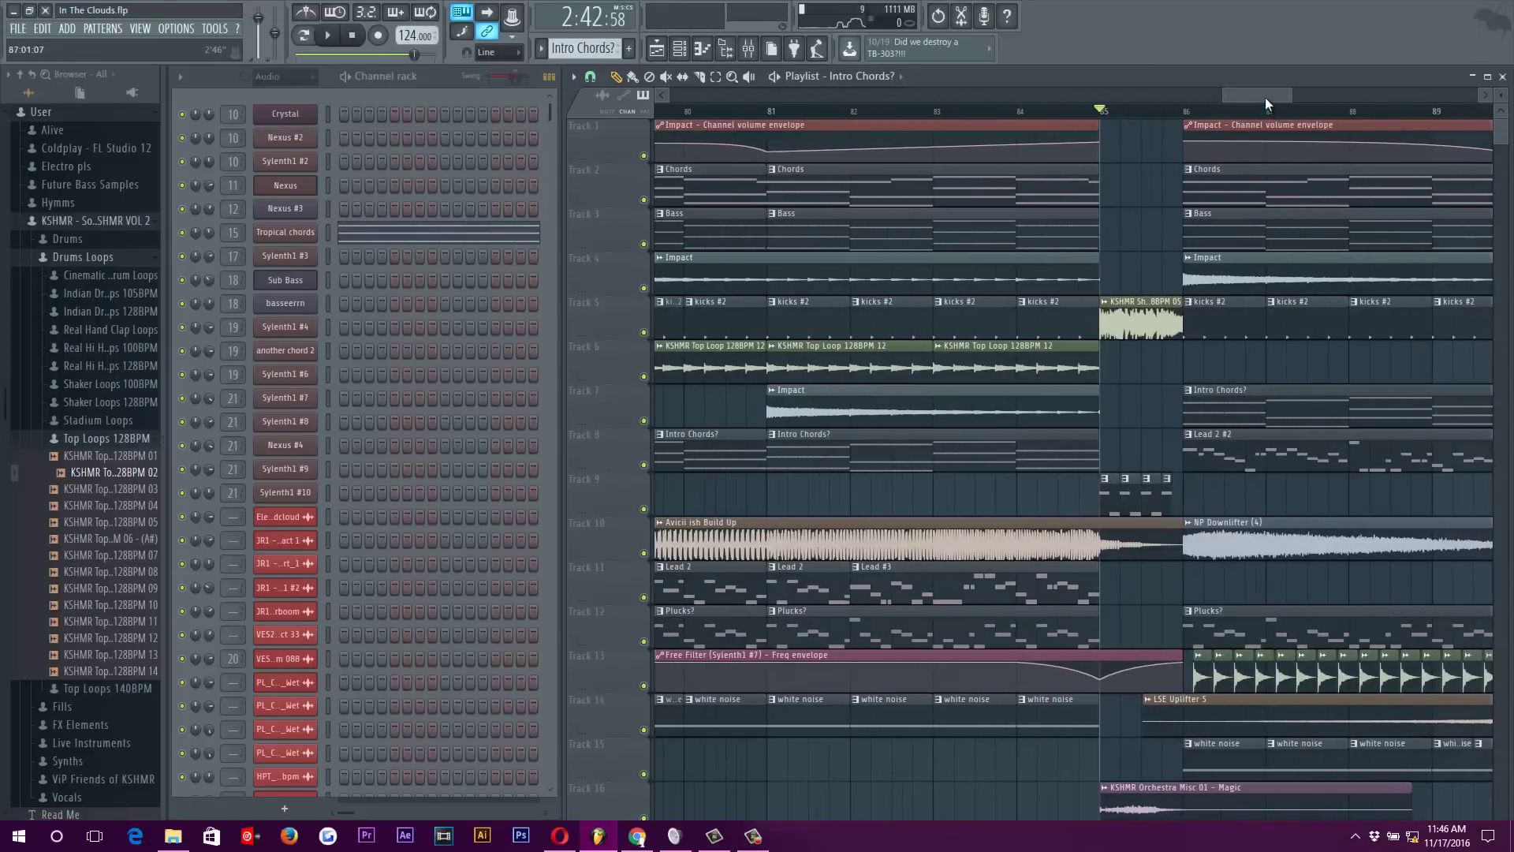
scroll(1265, 97, "up", 2)
scroll(1003, 317, "down", 3)
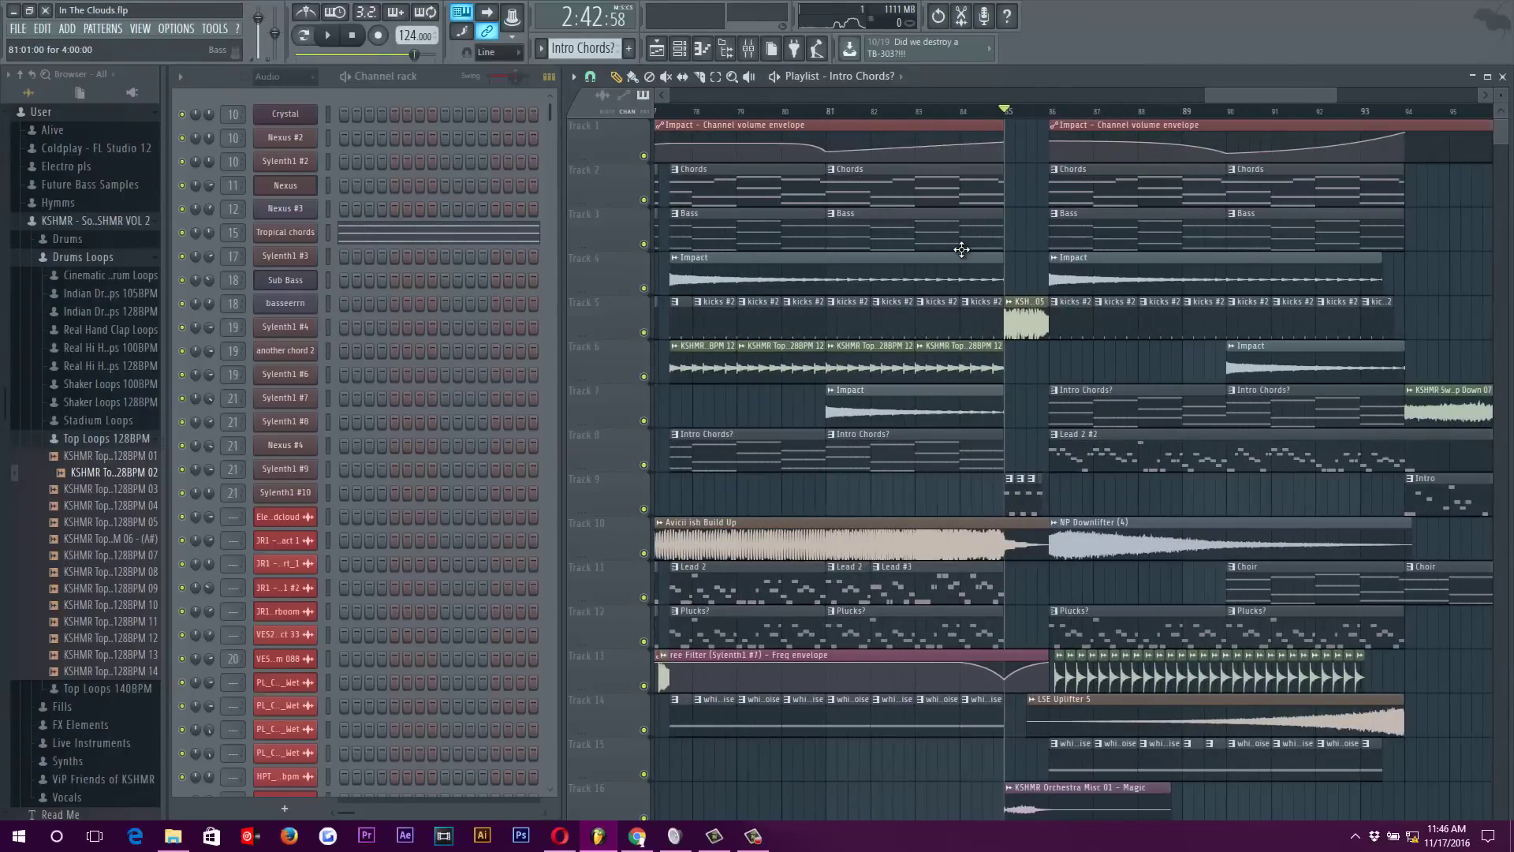
scroll(961, 249, "up", 3)
scroll(1242, 94, "down", 2)
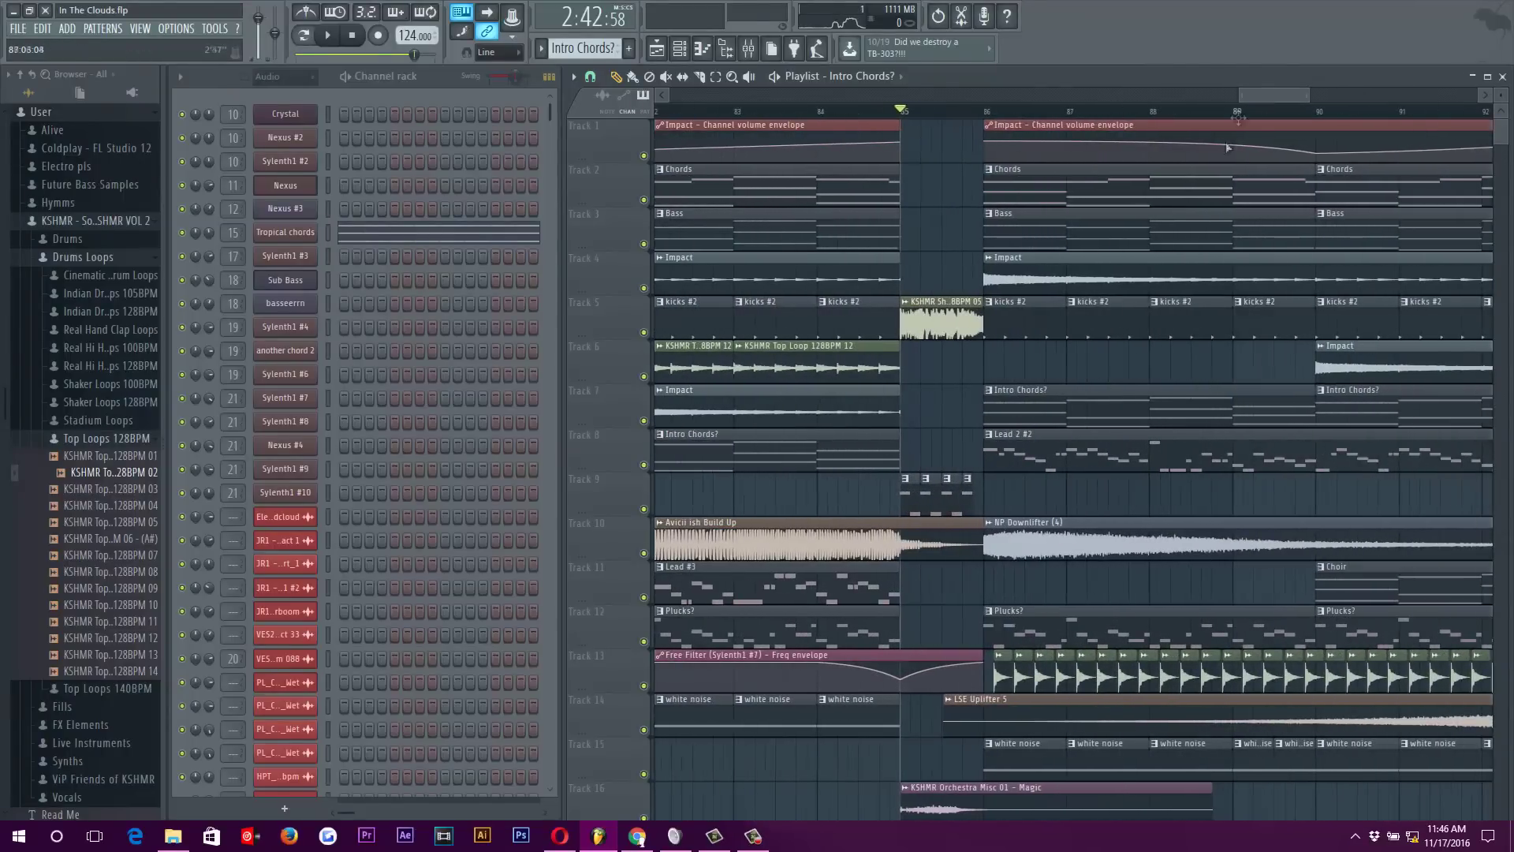
scroll(1108, 319, "down", 4)
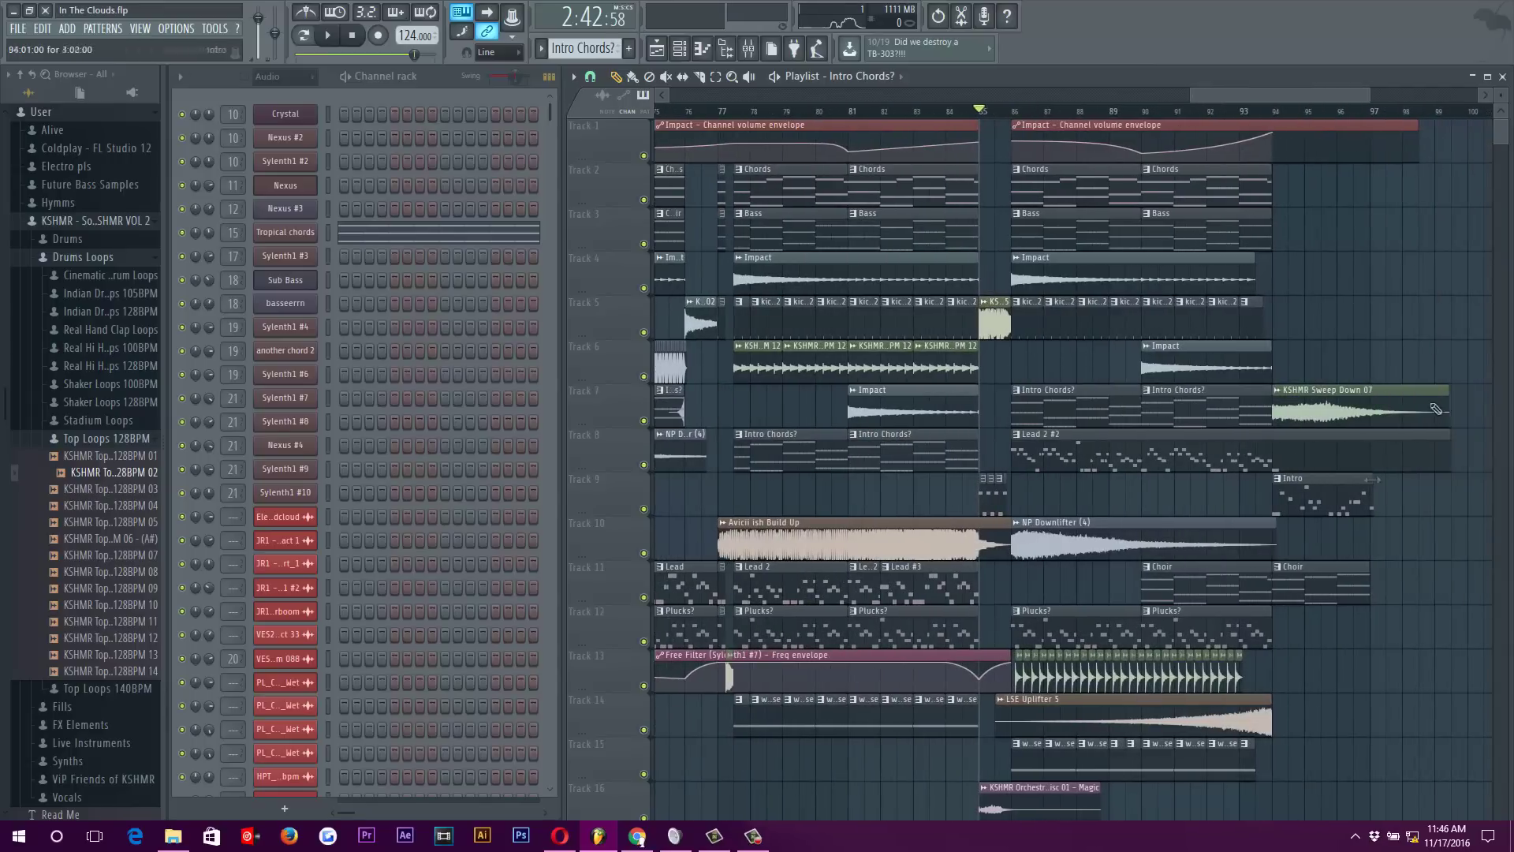
scroll(1051, 523, "up", 2)
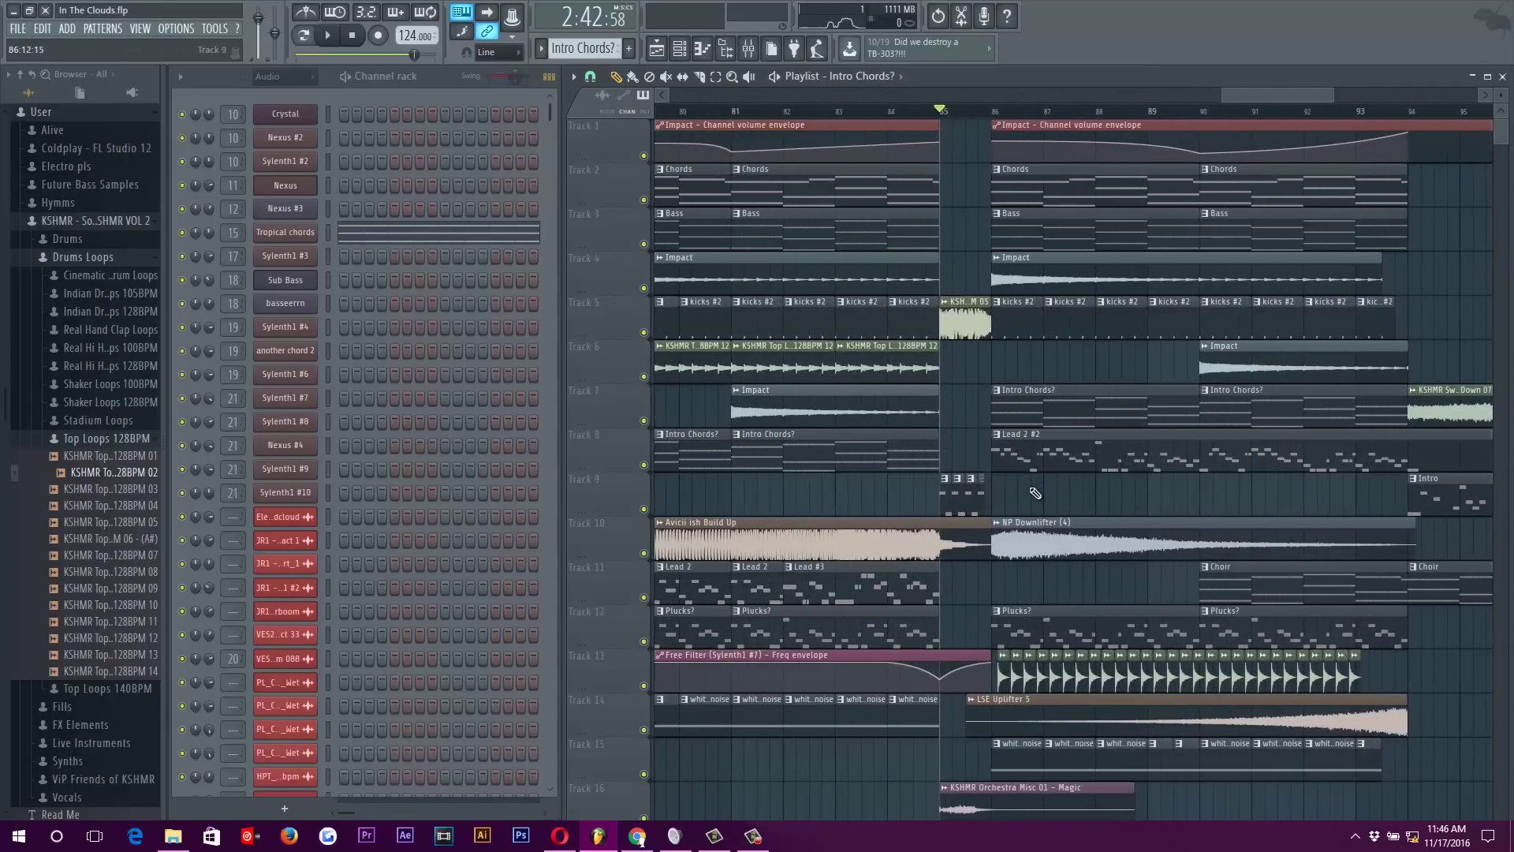
scroll(1035, 500, "down", 1)
scroll(1036, 501, "up", 1)
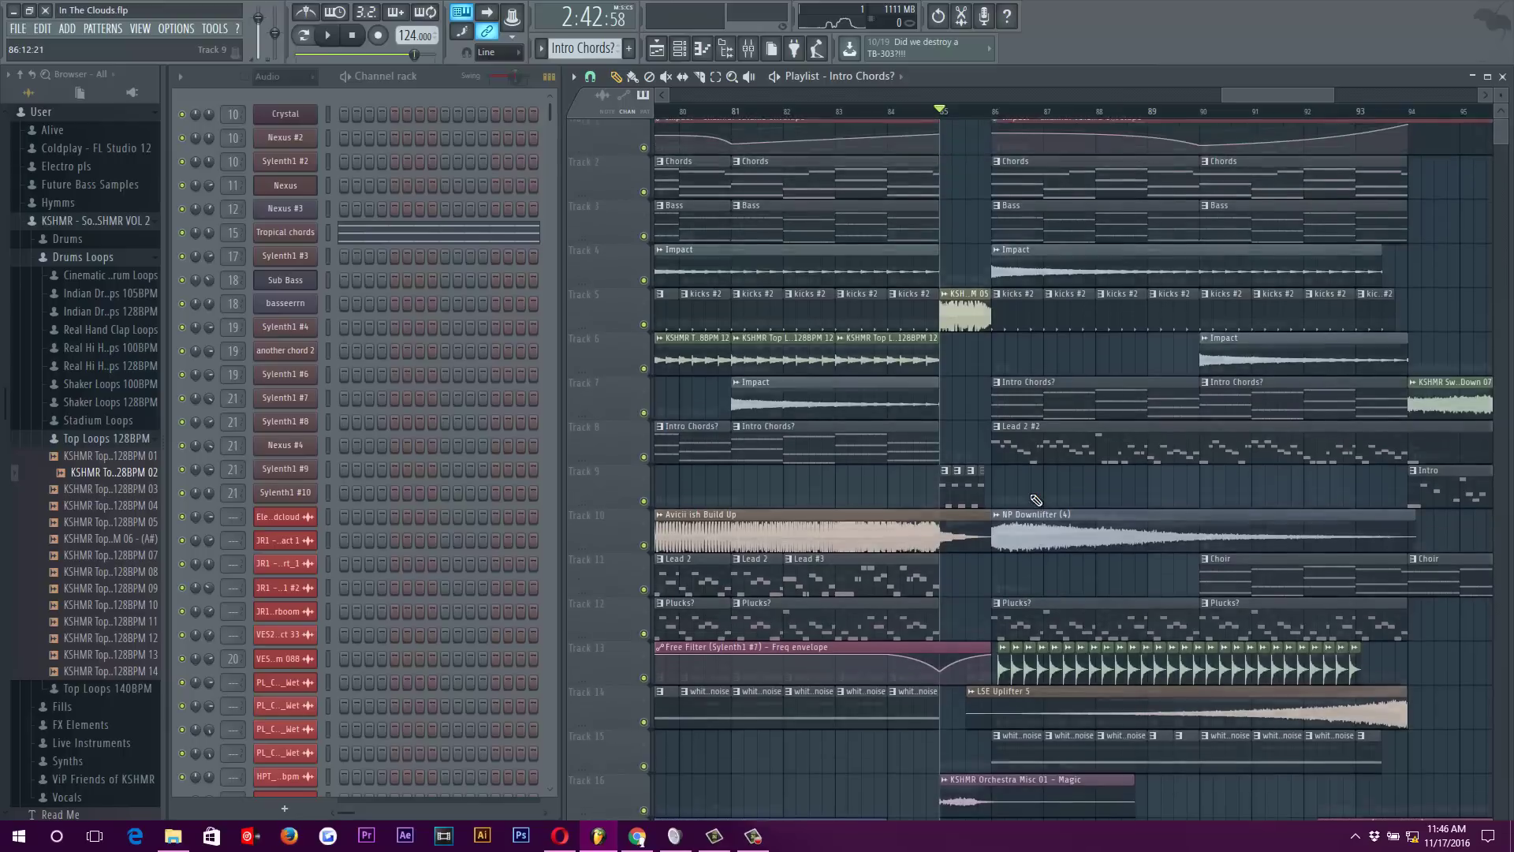
scroll(1036, 513, "up", 6)
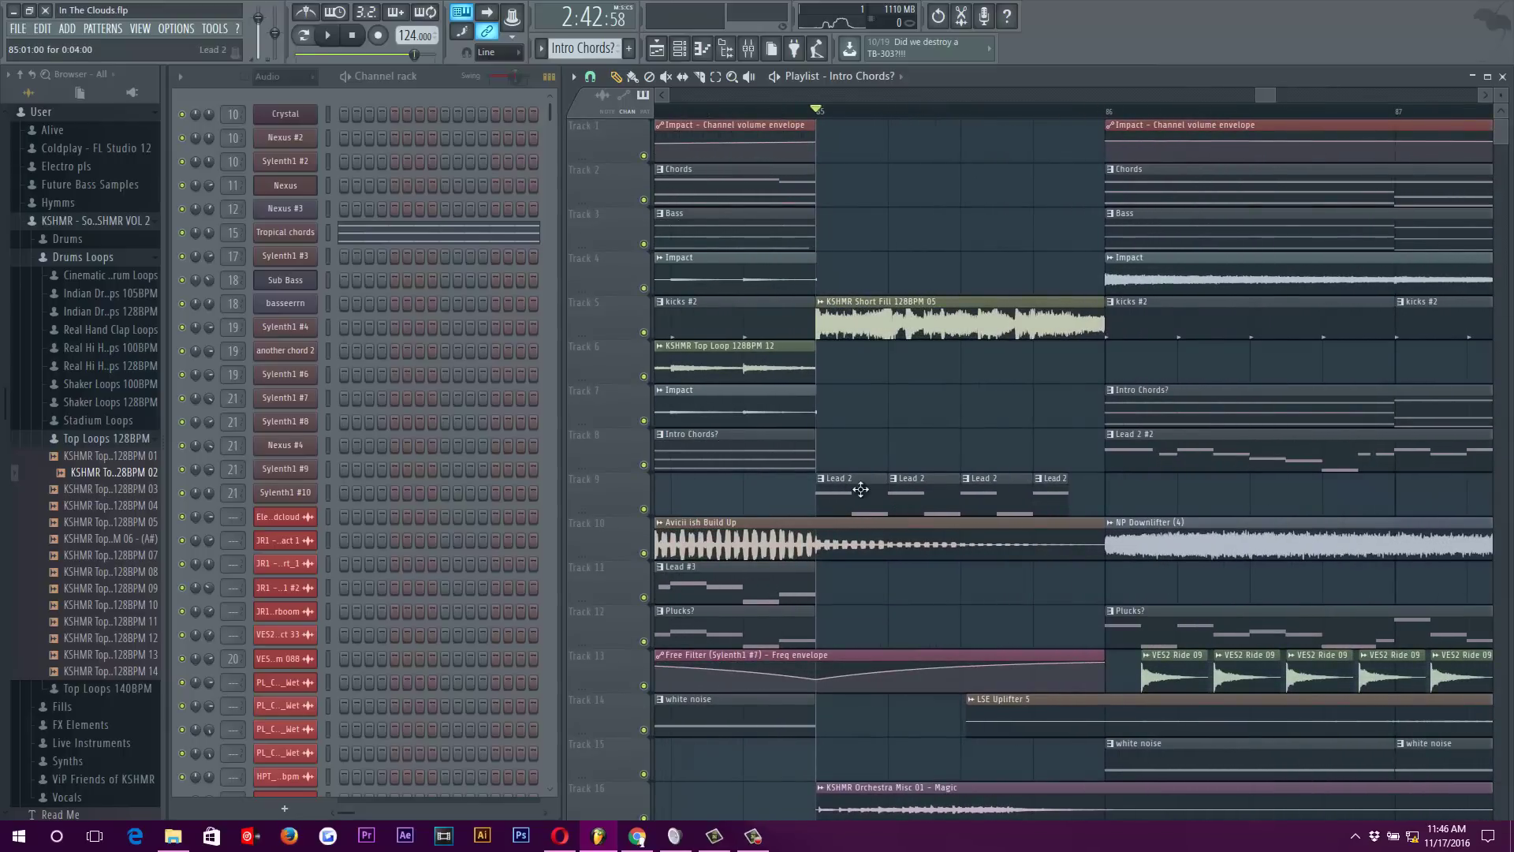
scroll(858, 484, "down", 5)
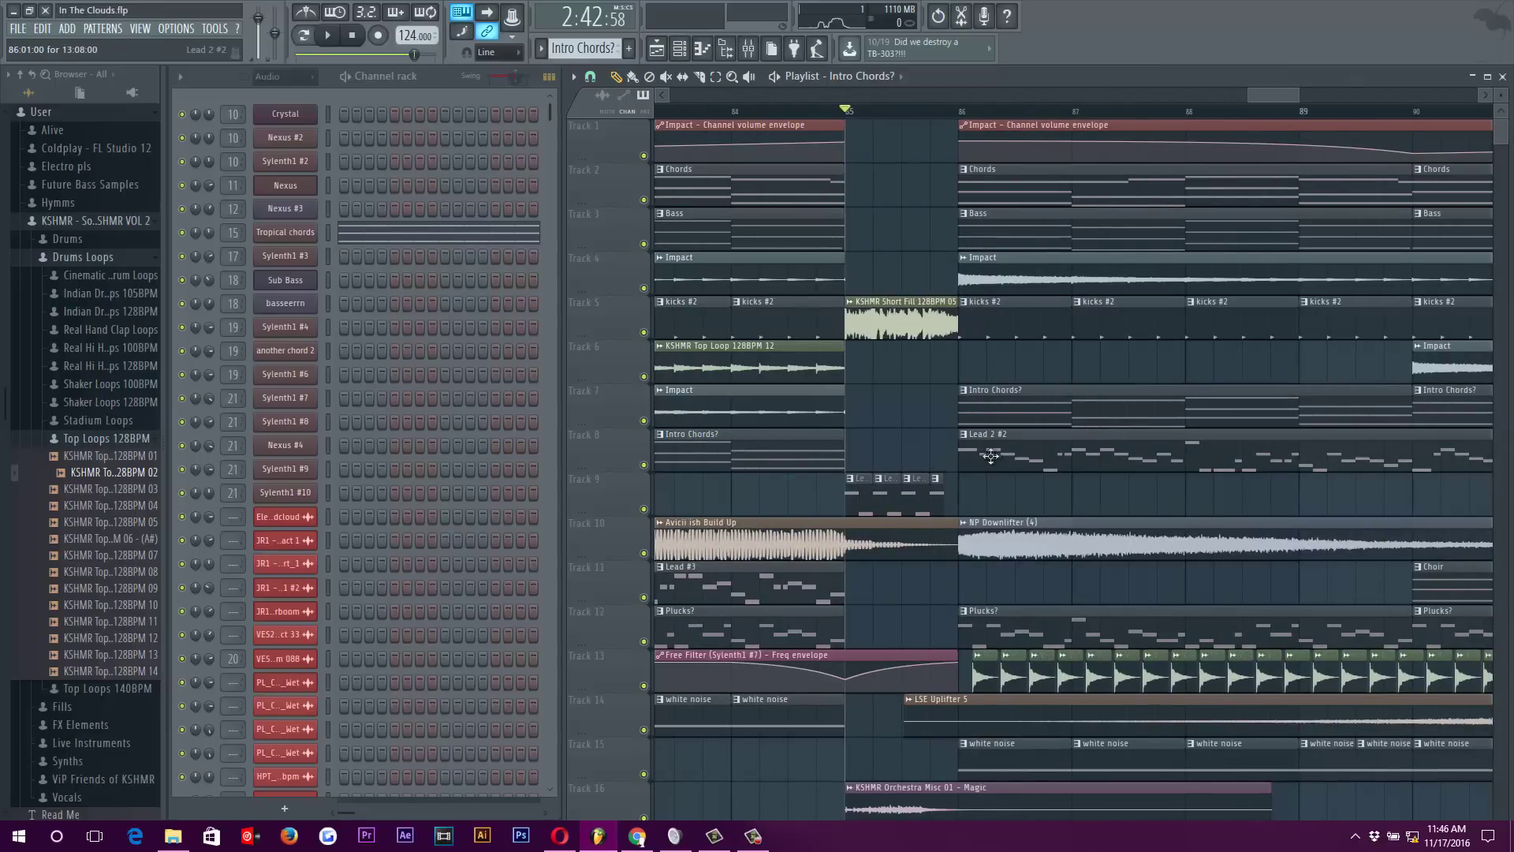
Look over the section from bar 86 and move the song position to bar 94
scroll(990, 456, "down", 1)
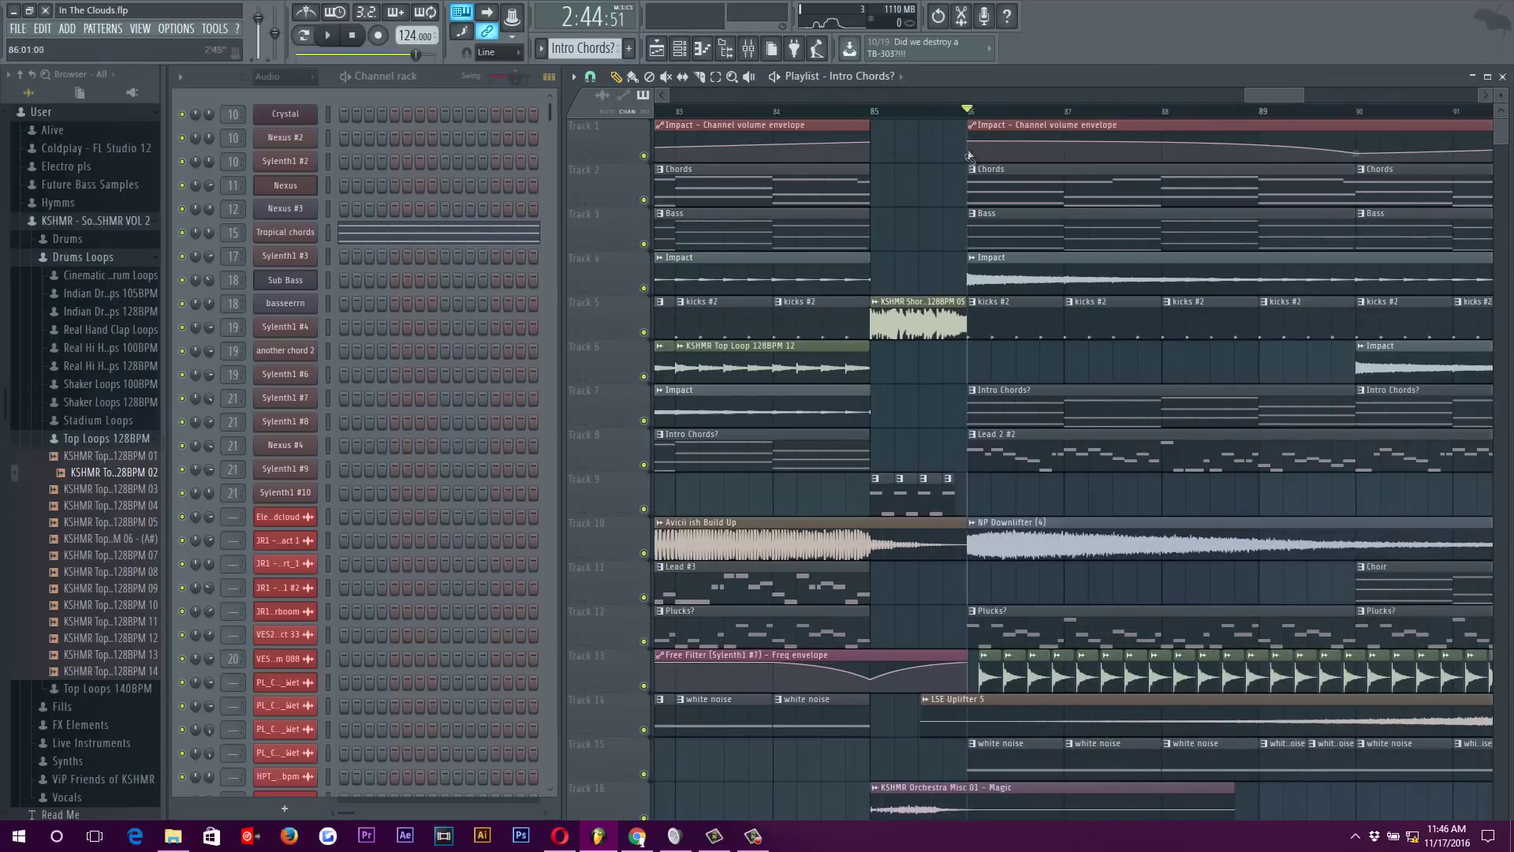
scroll(920, 267, "down", 3)
left_click(1196, 111)
scroll(1211, 216, "up", 3)
left_click(1197, 111)
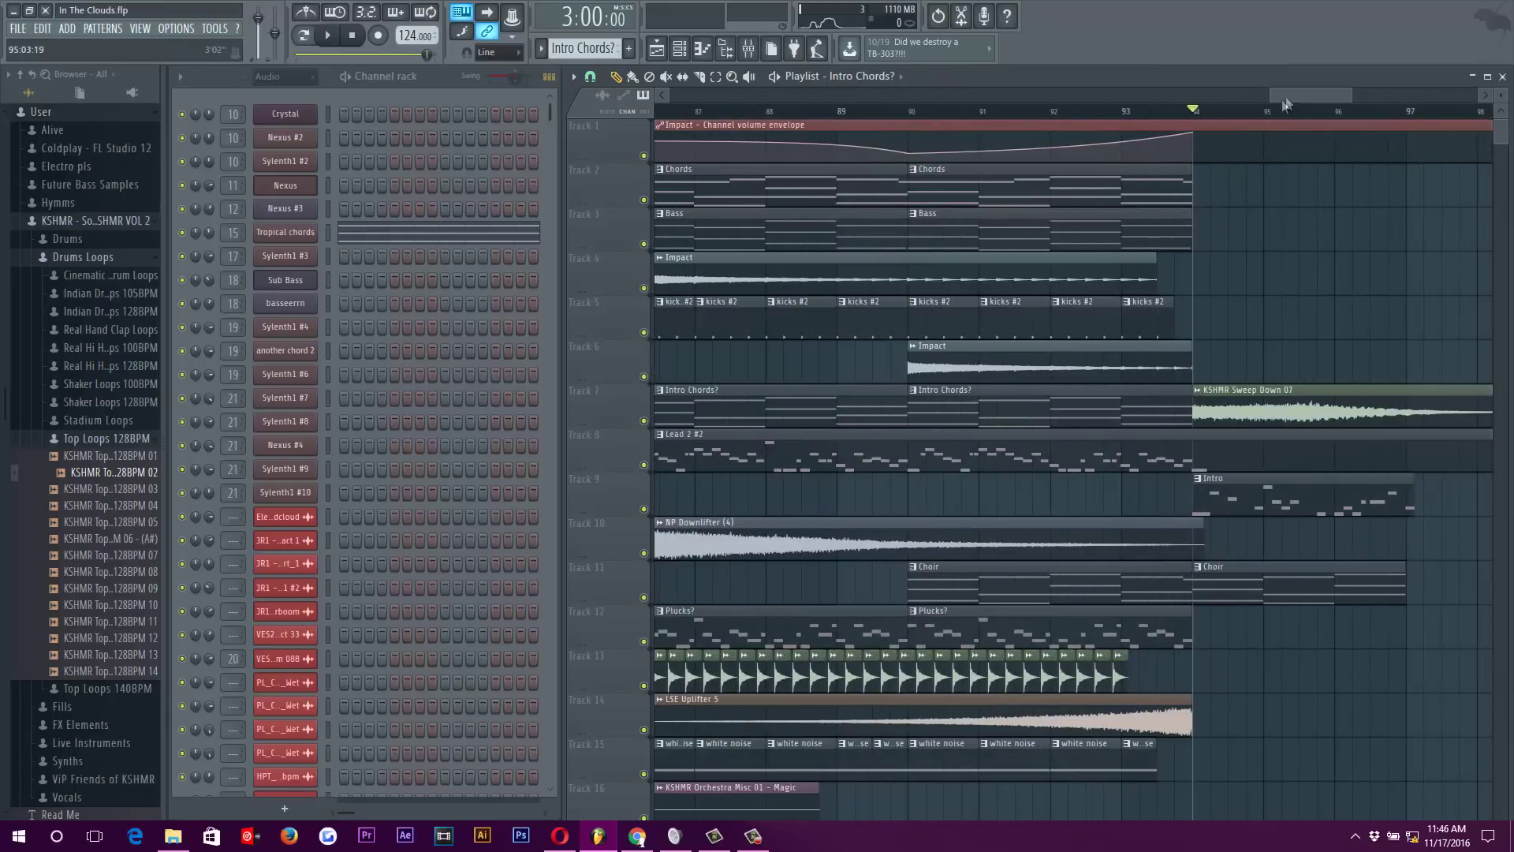
Examine the outro from bar 94, covering the Intro and Choir patterns and the KSHMR Sweep Down 07 sample
scroll(1288, 107, "up", 2)
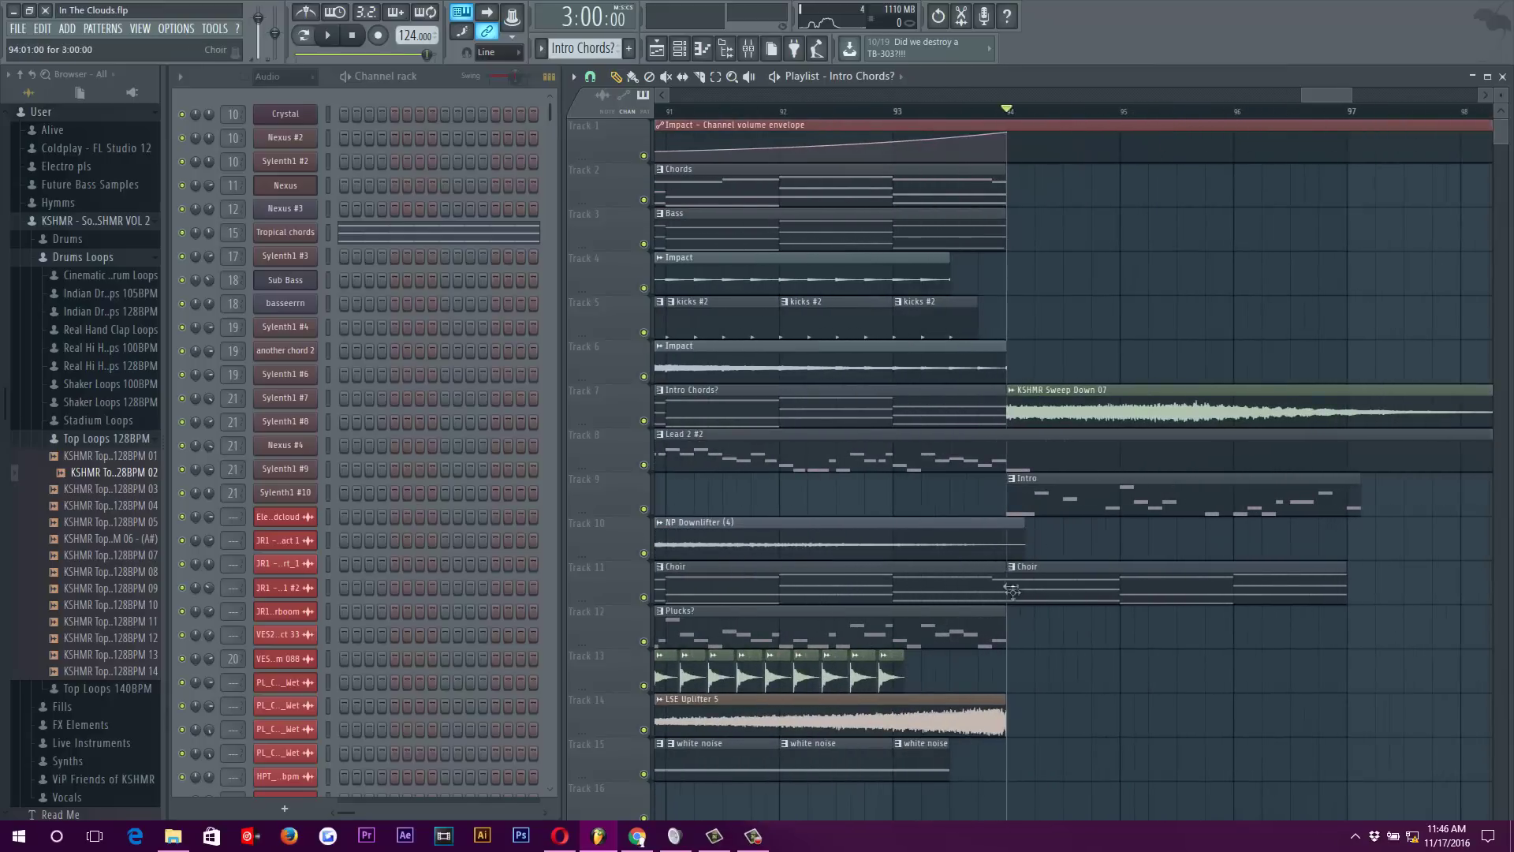
scroll(1050, 601, "down", 2)
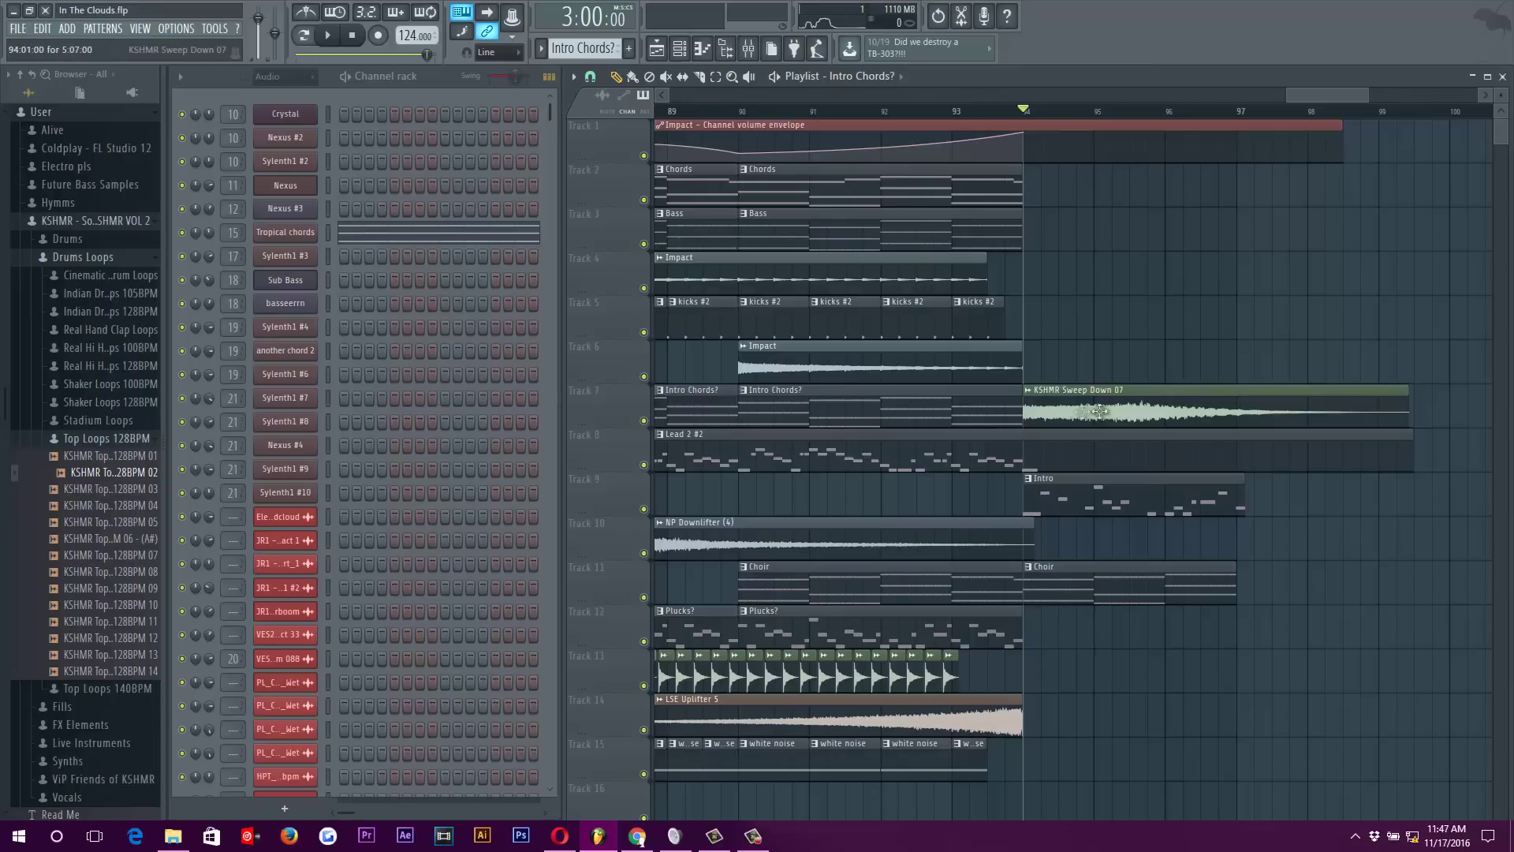
scroll(1323, 403, "down", 2)
scroll(1377, 630, "down", 3)
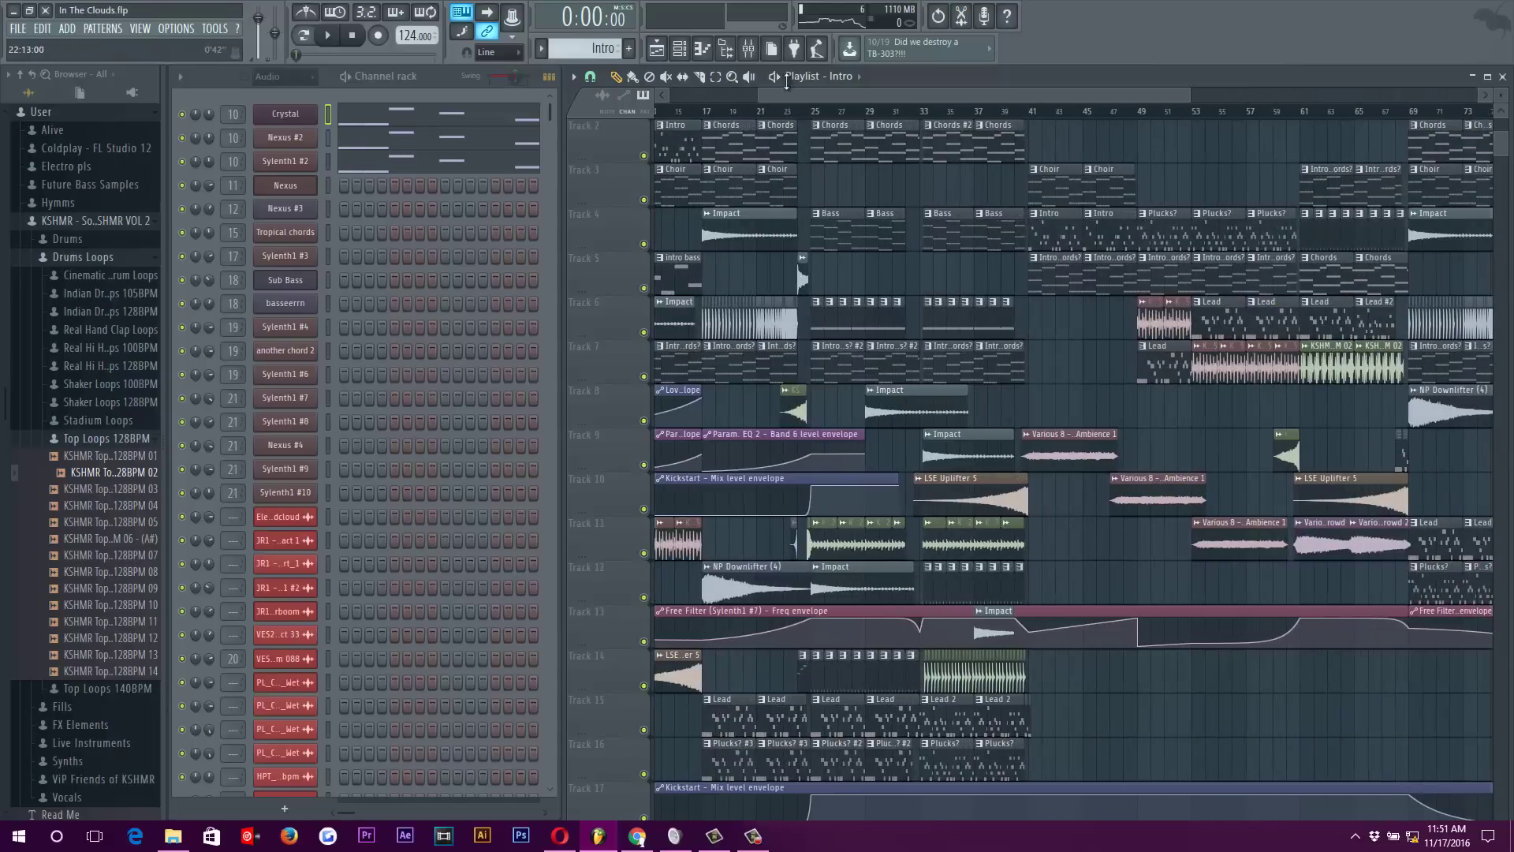
Return to the start of the arrangement and open the Mixer to view its tracks
scroll(627, 115, "left", 3)
left_click(139, 28)
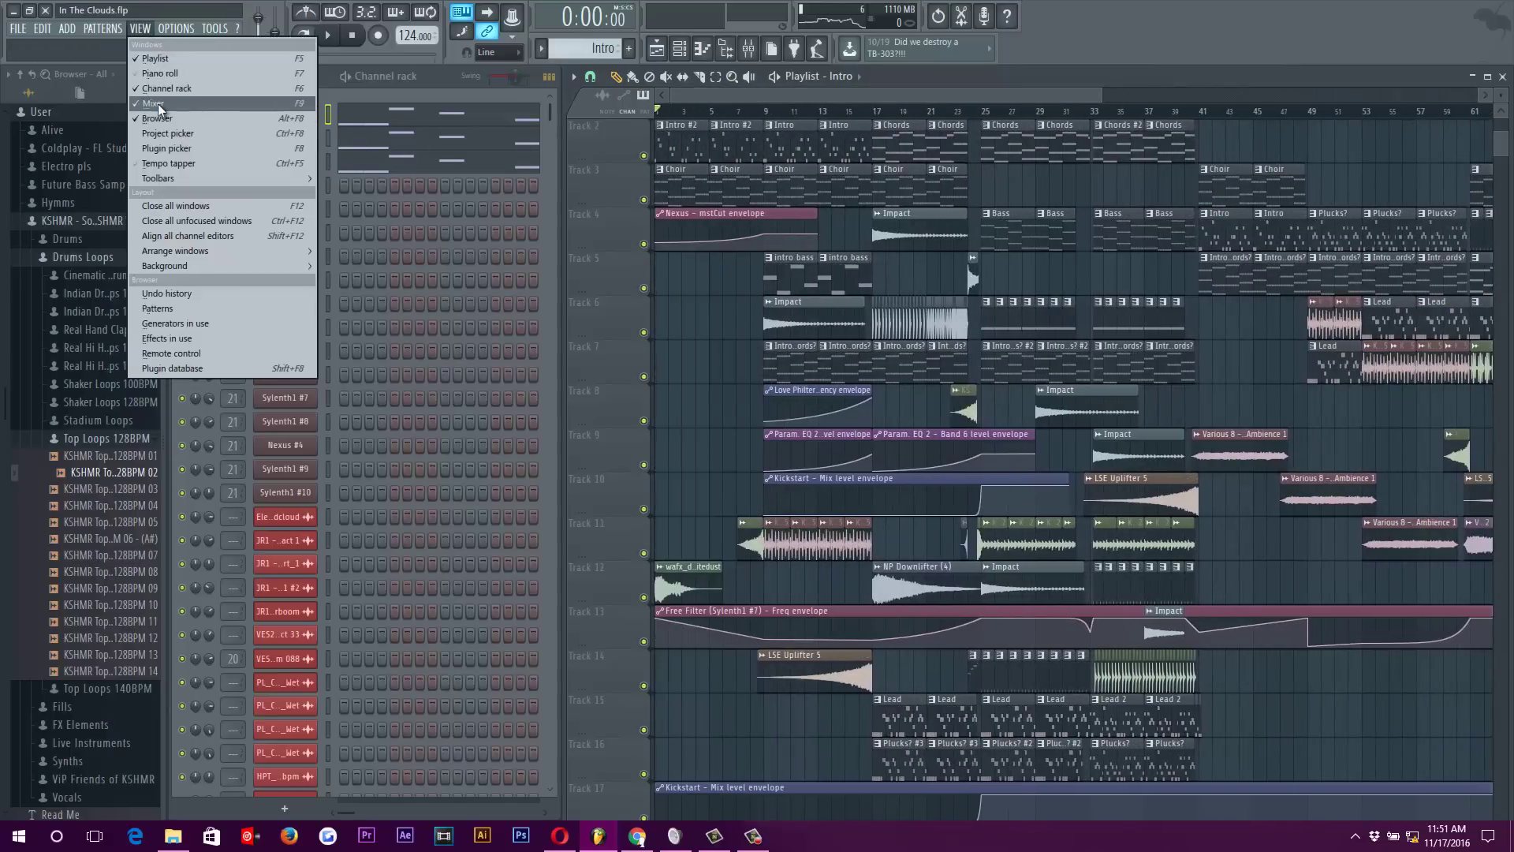
left_click(158, 103)
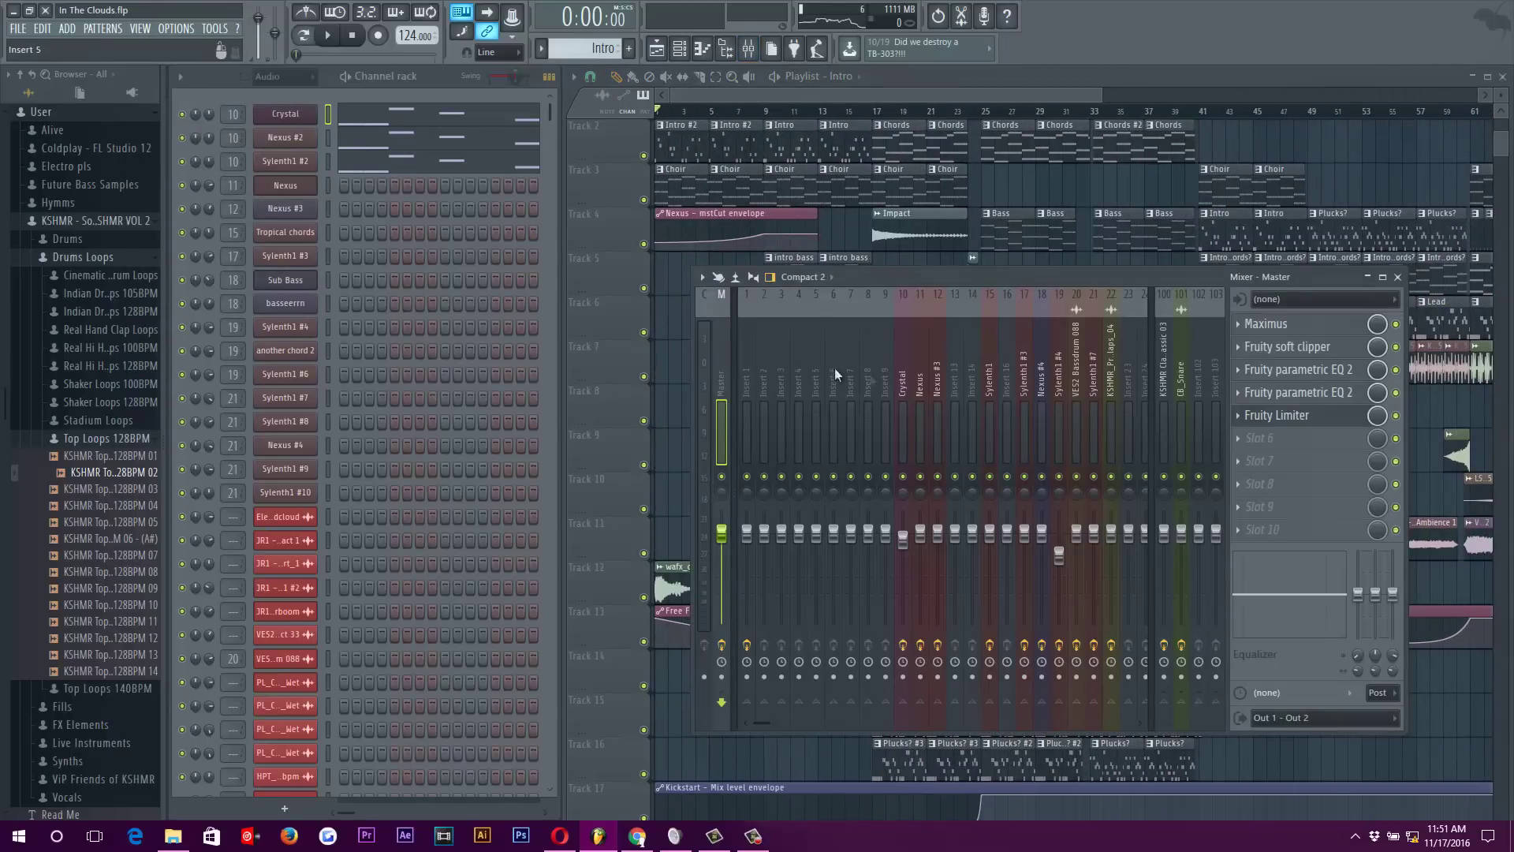
left_click_drag(768, 724, 754, 724)
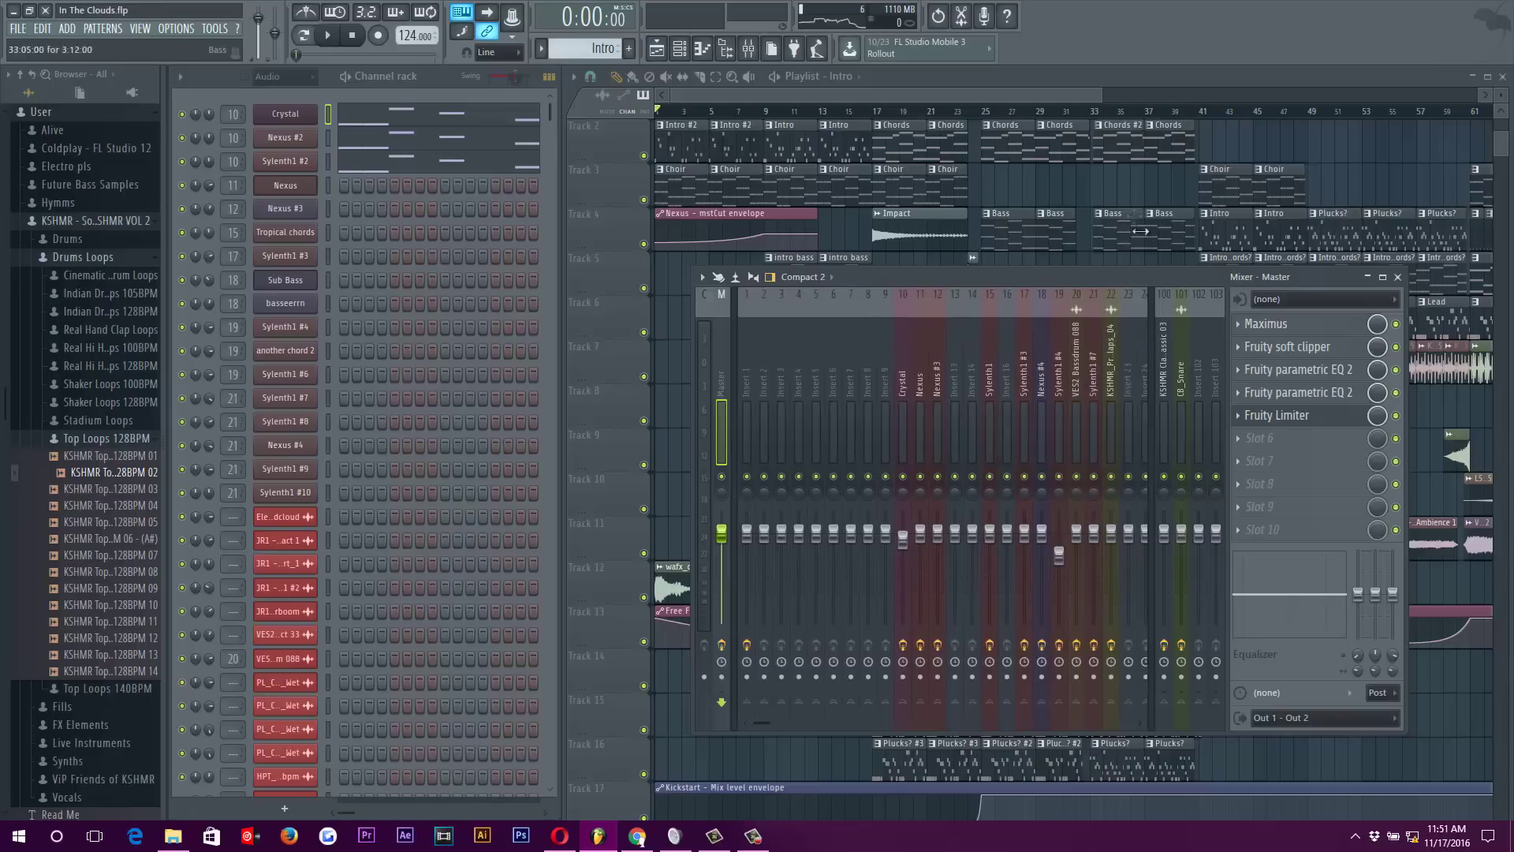
Select the Sylenth1 #7 mixer track, examine the curve shapes of its Kickstart effect and close the plugin
left_click(968, 93)
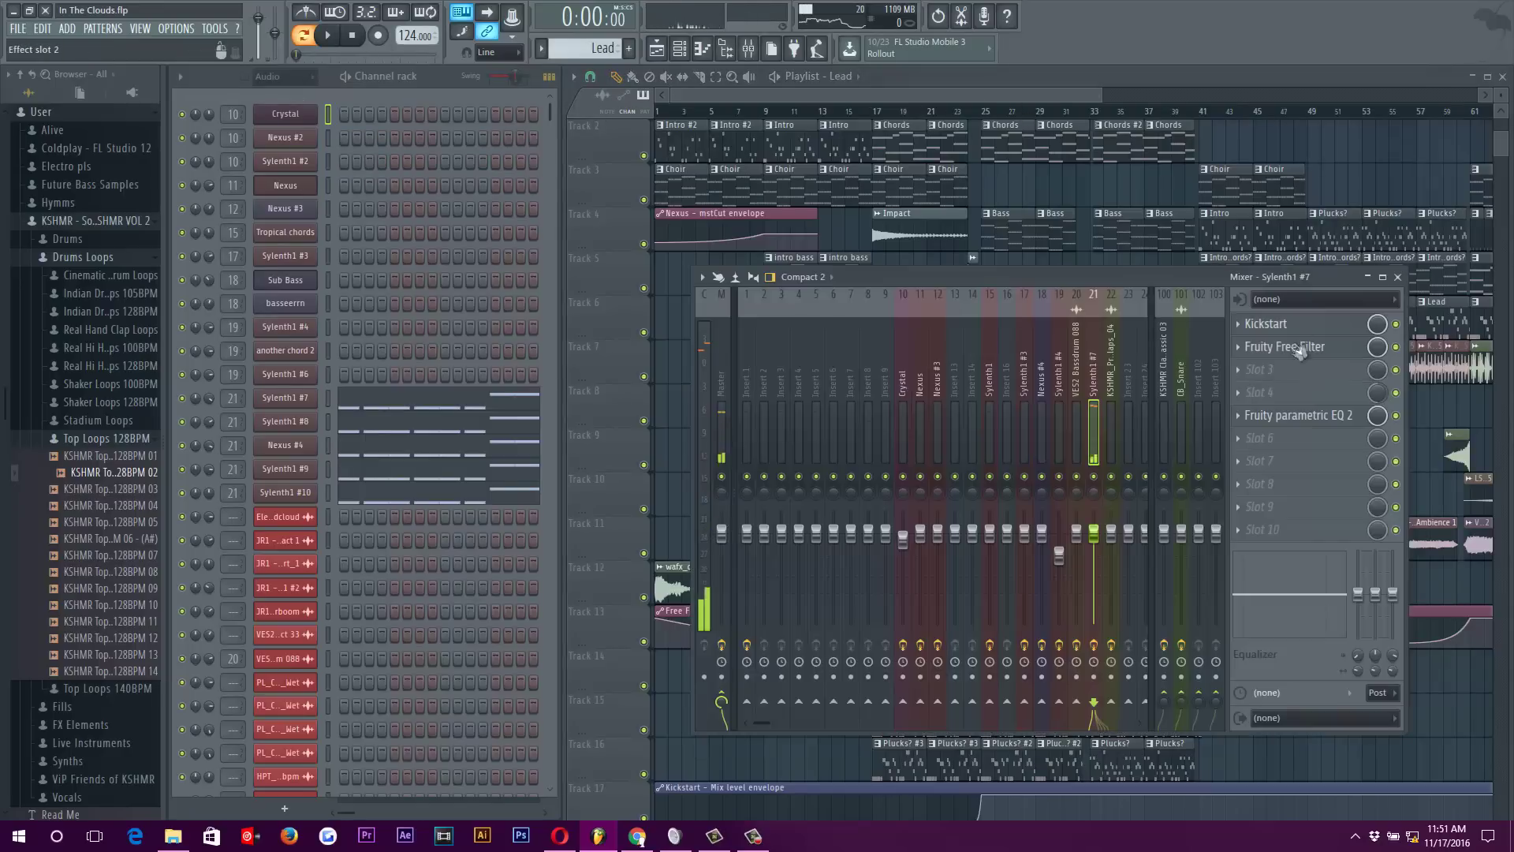
left_click(1278, 323)
left_click(484, 465)
left_click(560, 465)
left_click(484, 465)
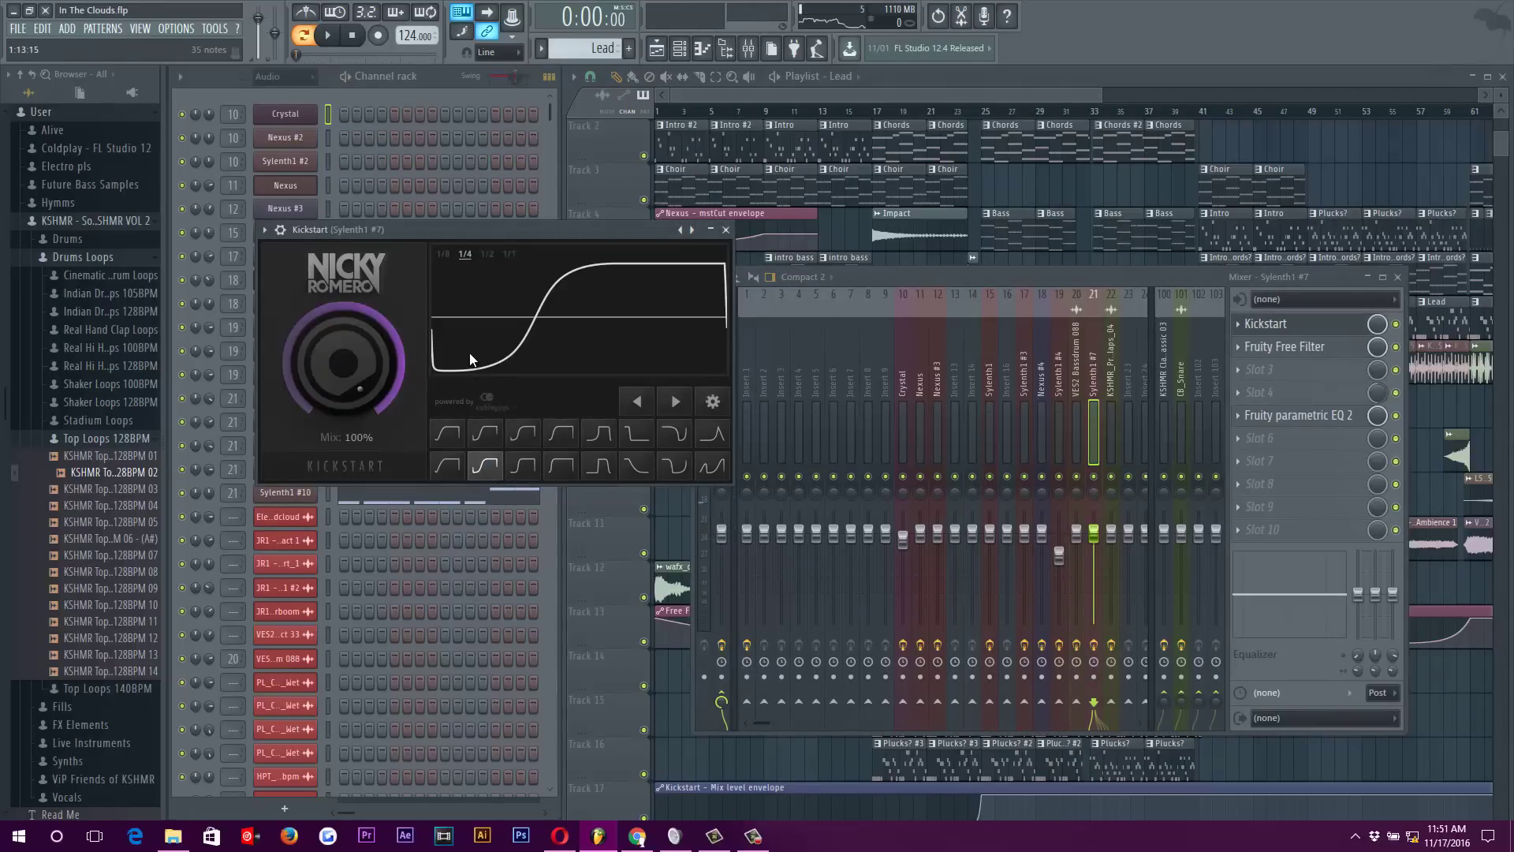
left_click(726, 230)
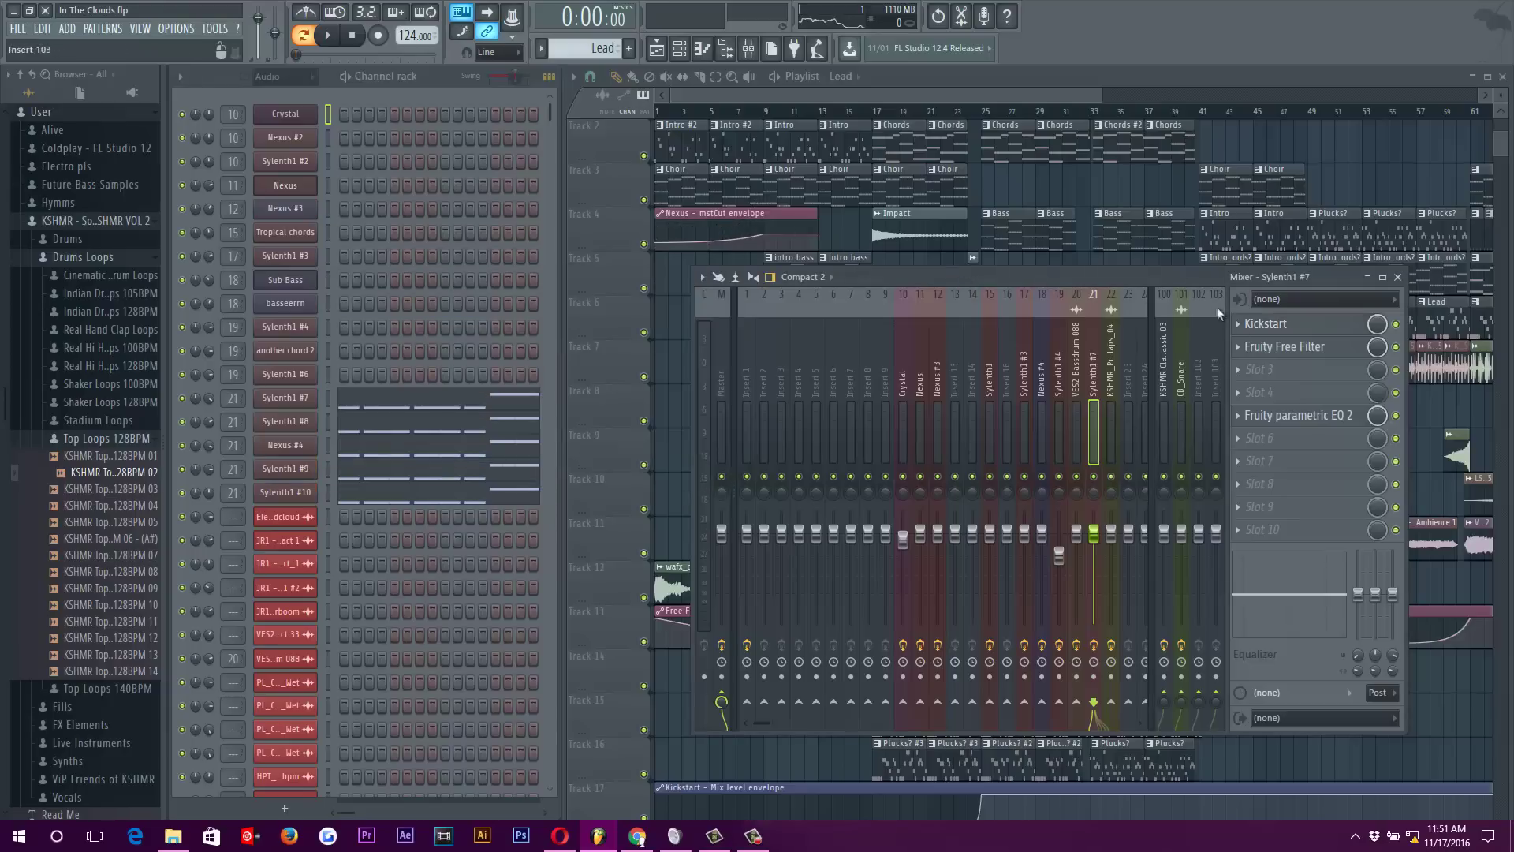
Examine the Fruity parametric EQ 2 bands on the Sylenth1 #7 track, close the plugin and select the Master track
left_click(1301, 424)
left_click_drag(418, 276, 430, 285)
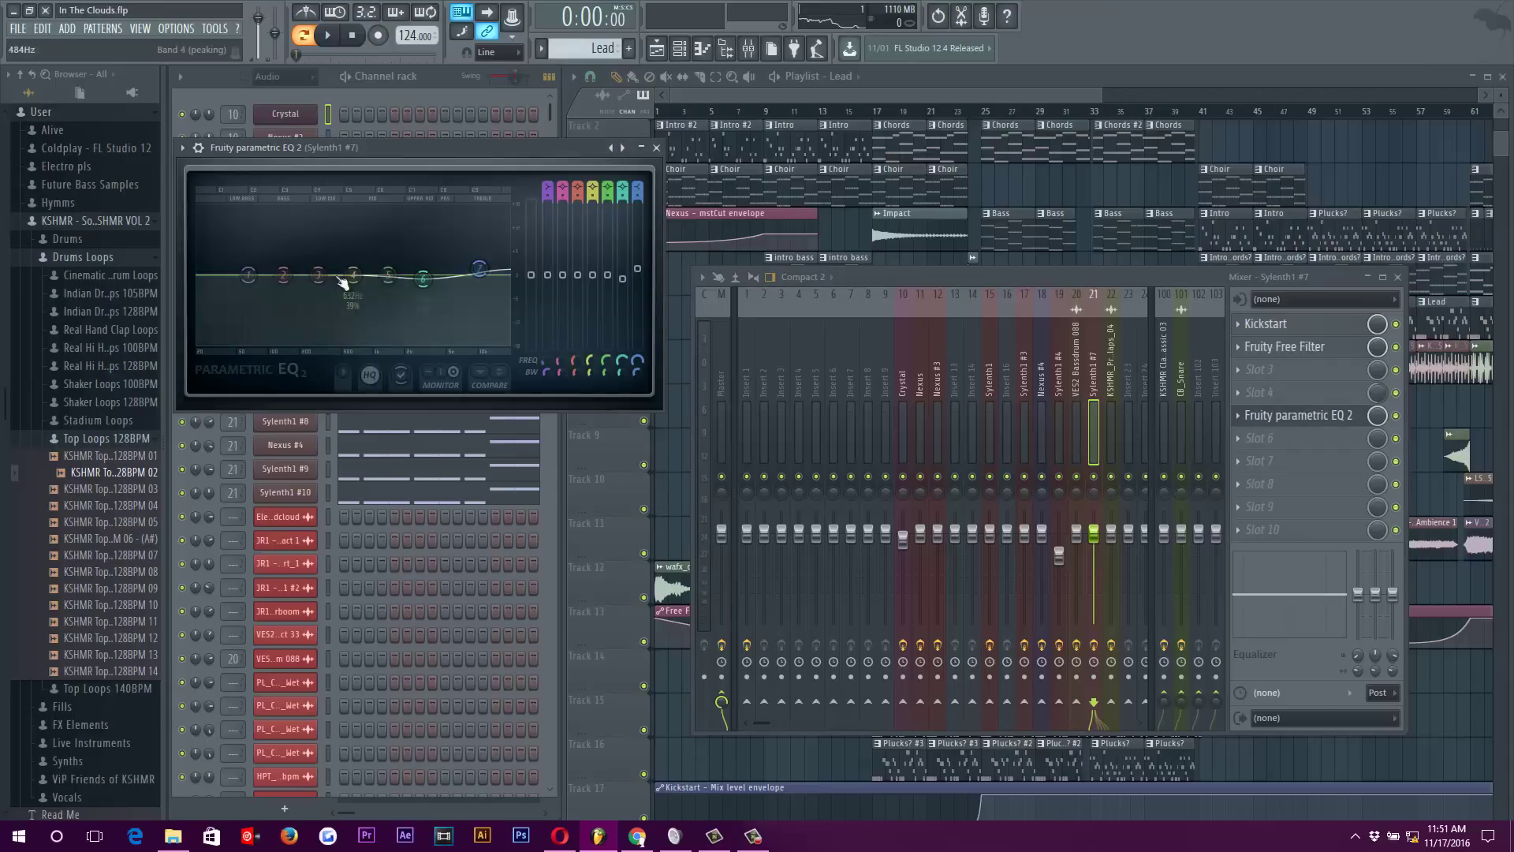
left_click(657, 148)
left_click(721, 410)
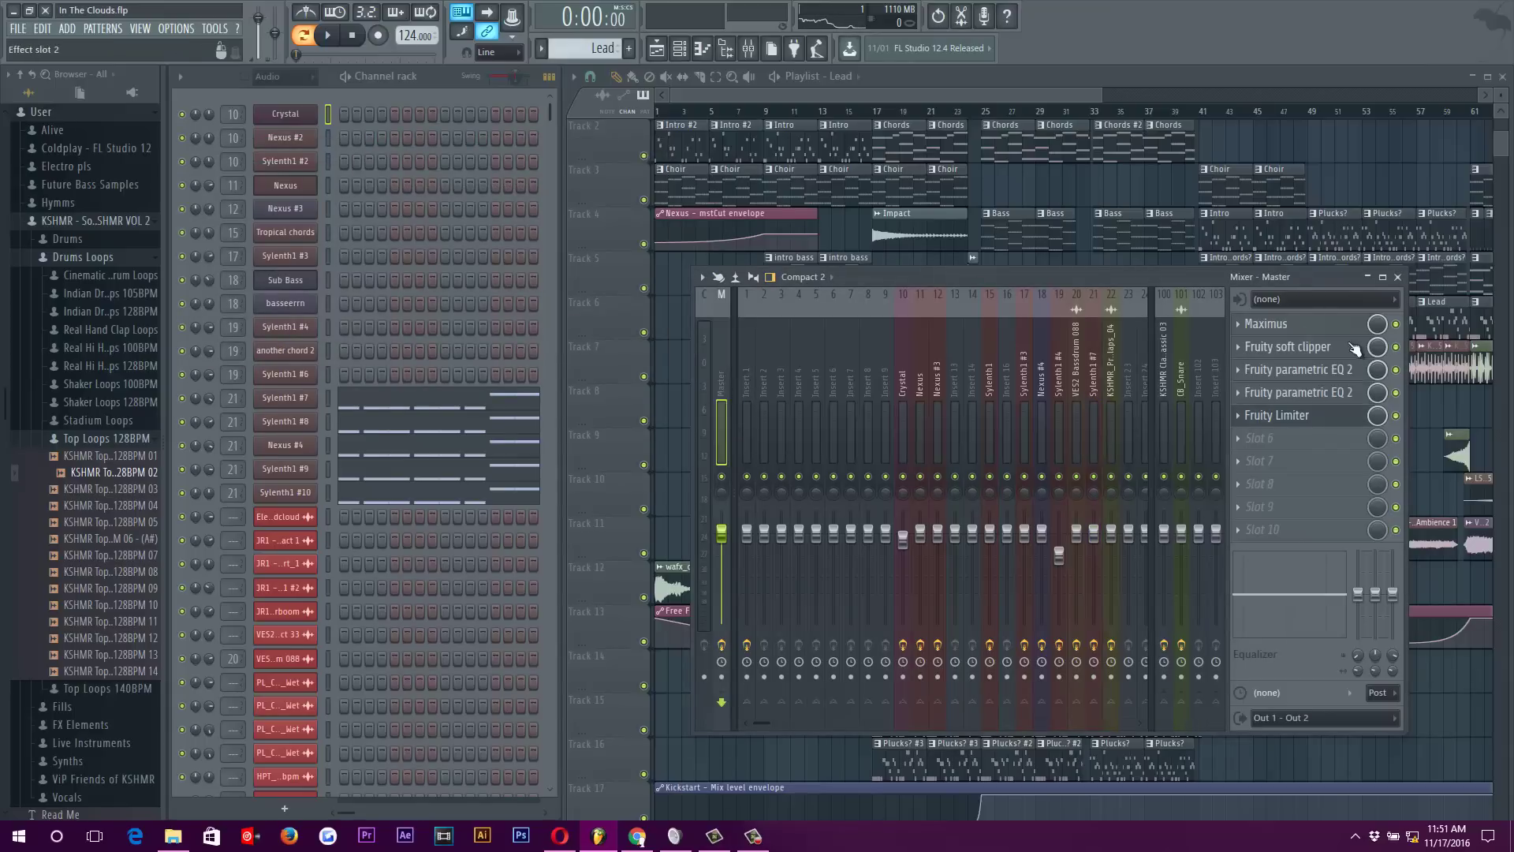
Examine the low, mid, high and master bands of the Maximus effect on the Master track and close the plugin
left_click(1286, 324)
left_click(262, 392)
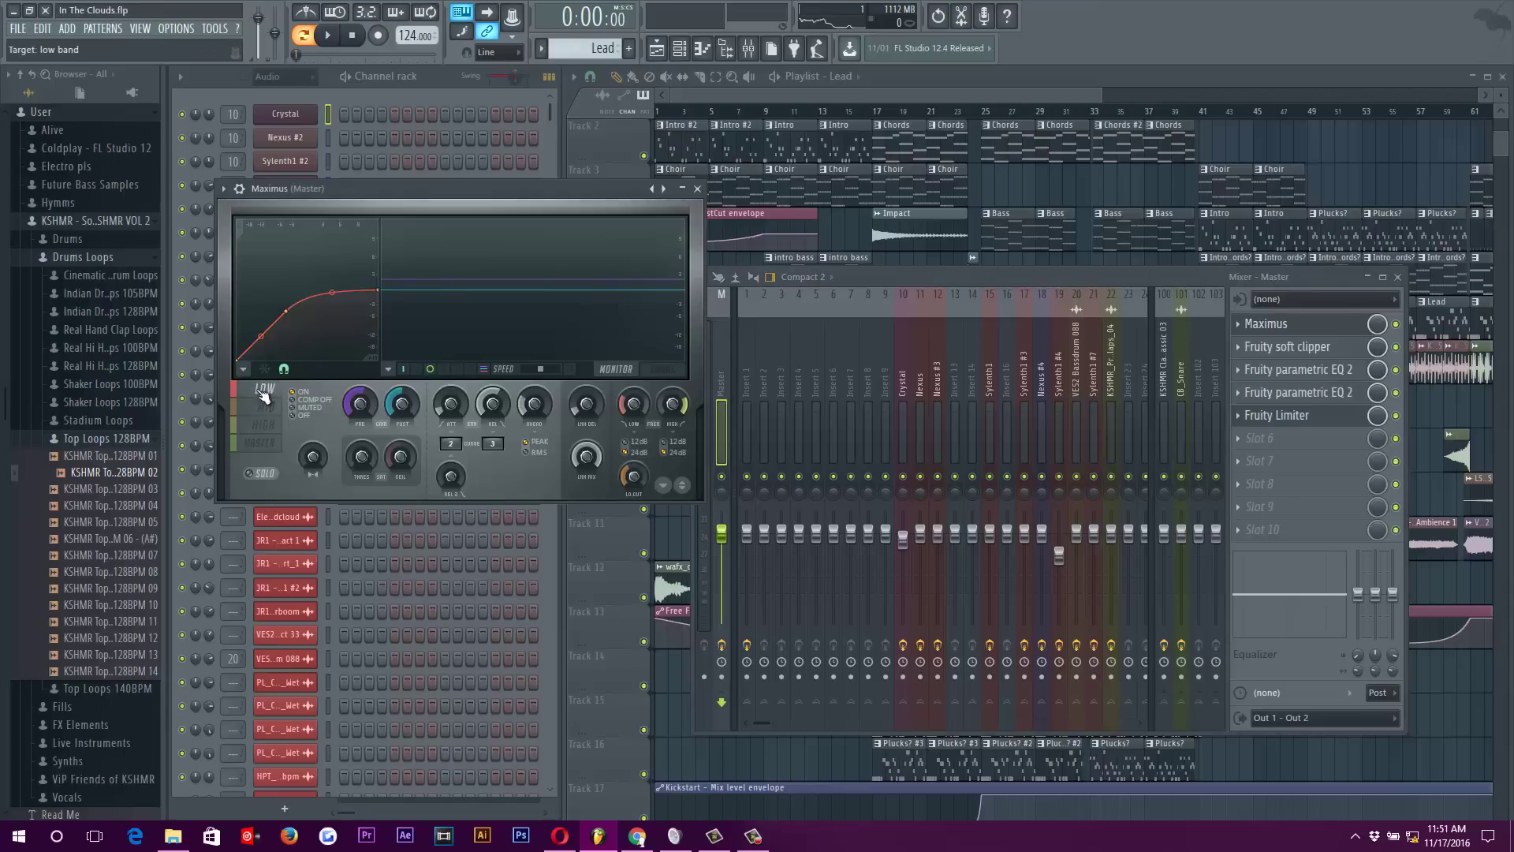
left_click(239, 190)
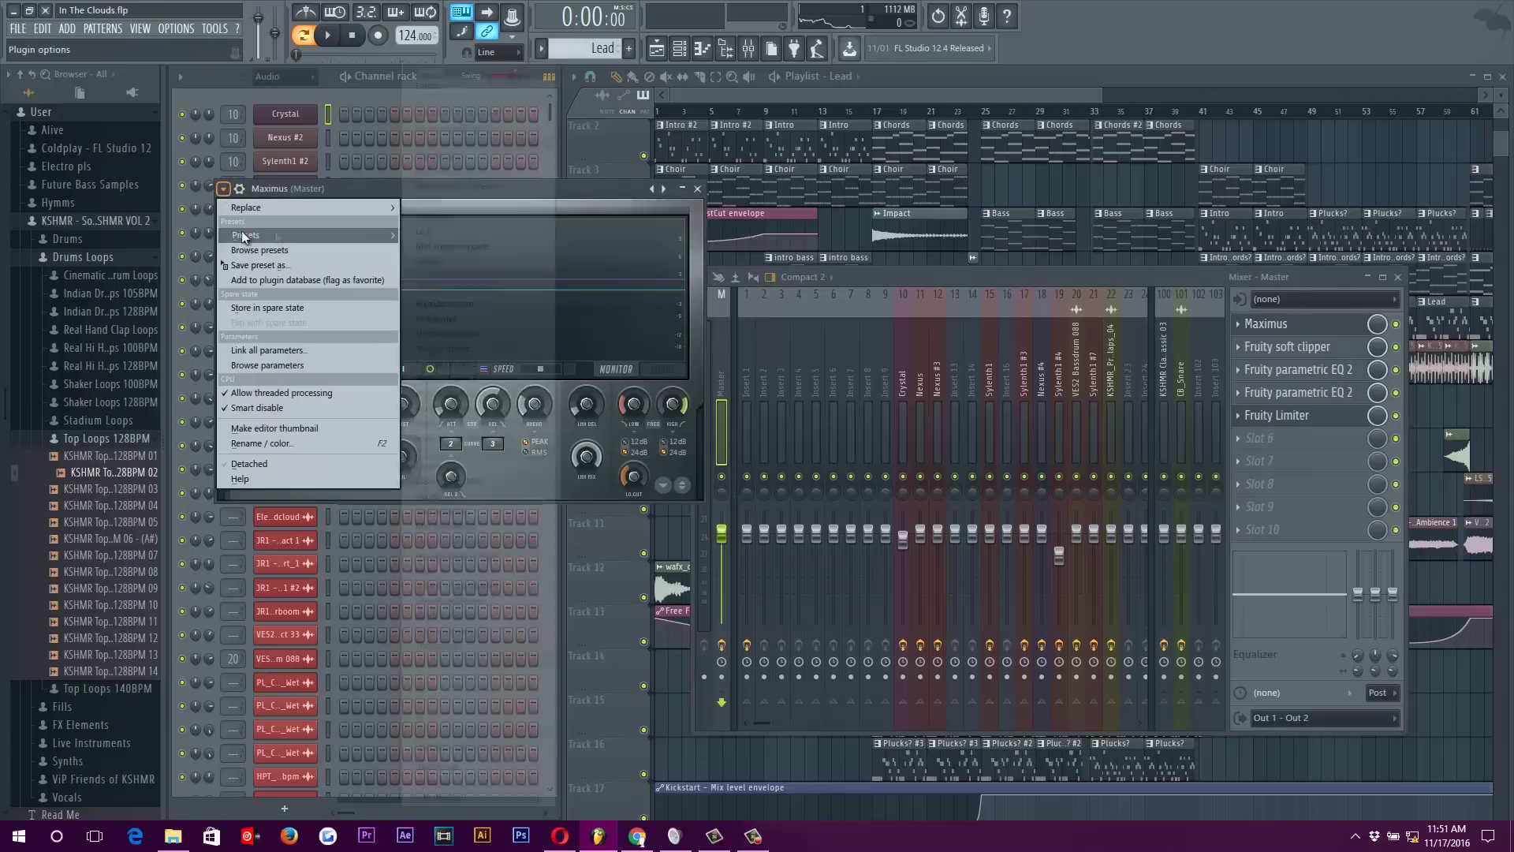
left_click(590, 194)
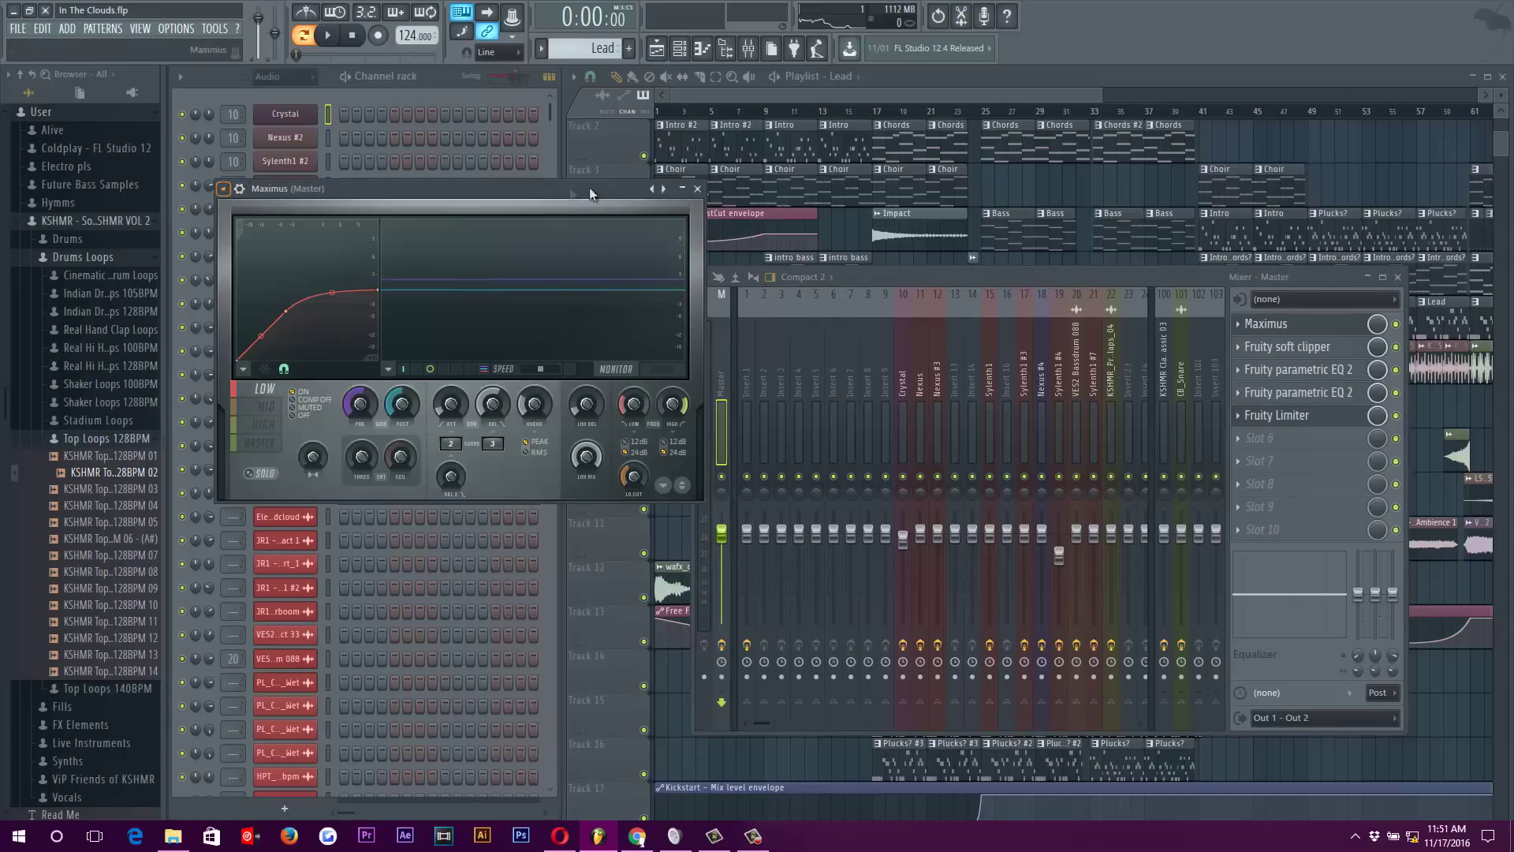
left_click(258, 442)
left_click(266, 391)
left_click(267, 443)
left_click(265, 388)
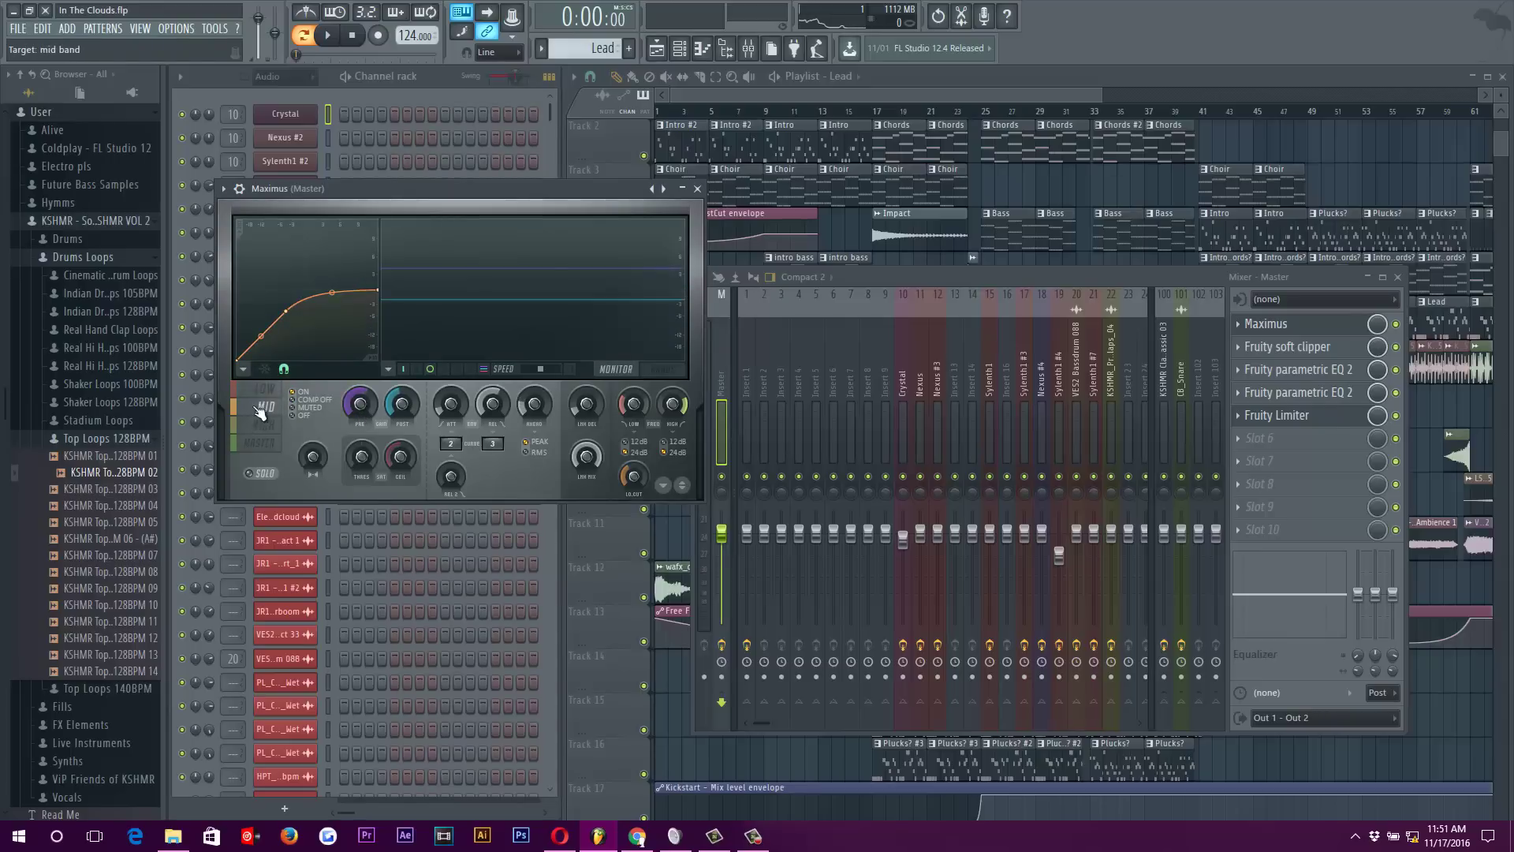
left_click(263, 424)
left_click(697, 188)
Examine the Master track's Fruity soft clipper, plus the curve and mastering presets of its first Fruity parametric EQ 2, closing both plugins
left_click(1313, 348)
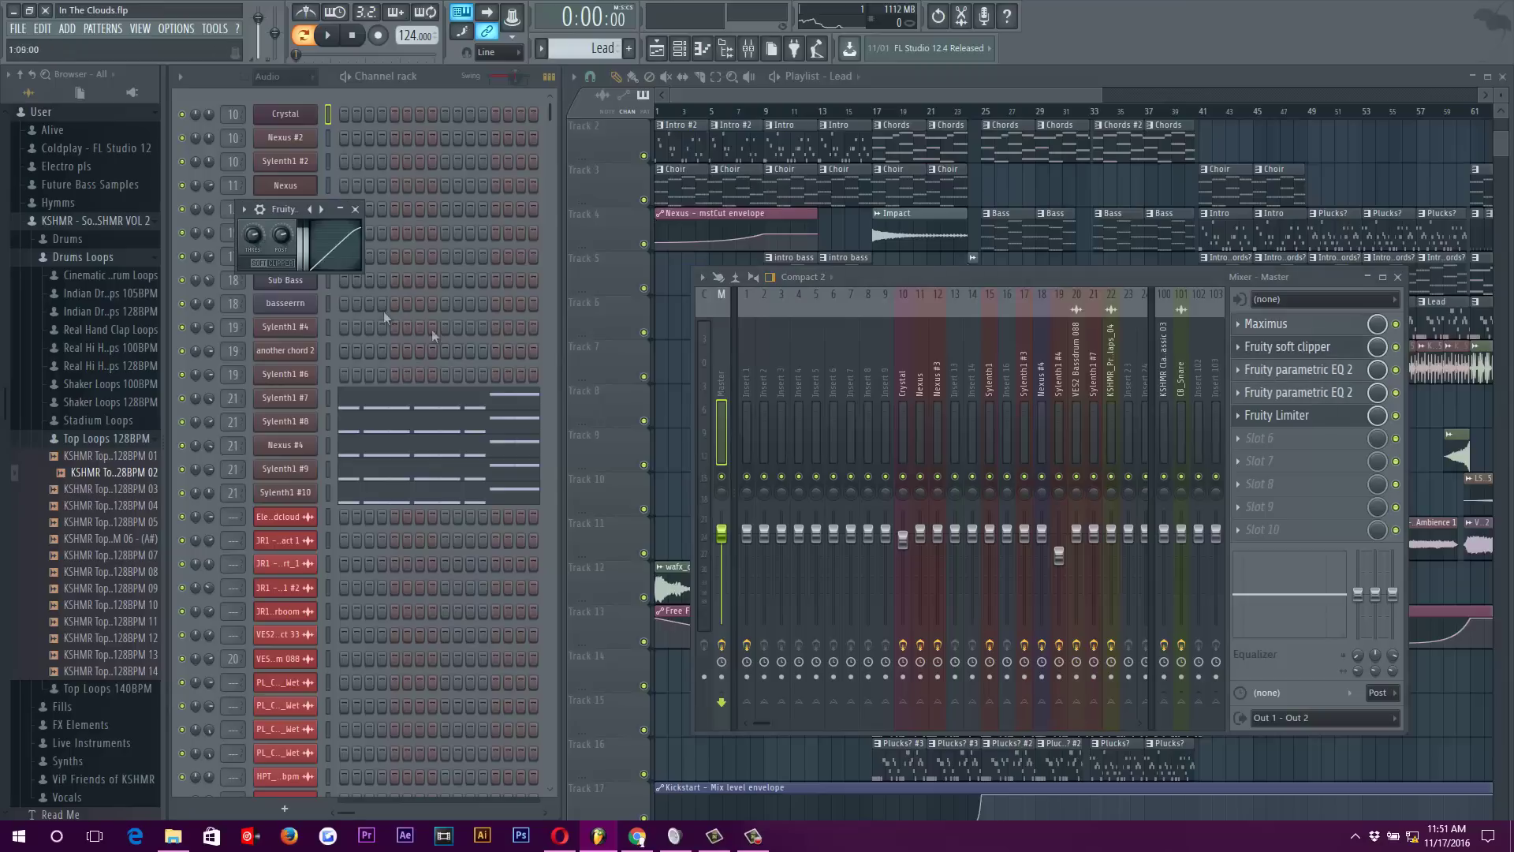
left_click(357, 209)
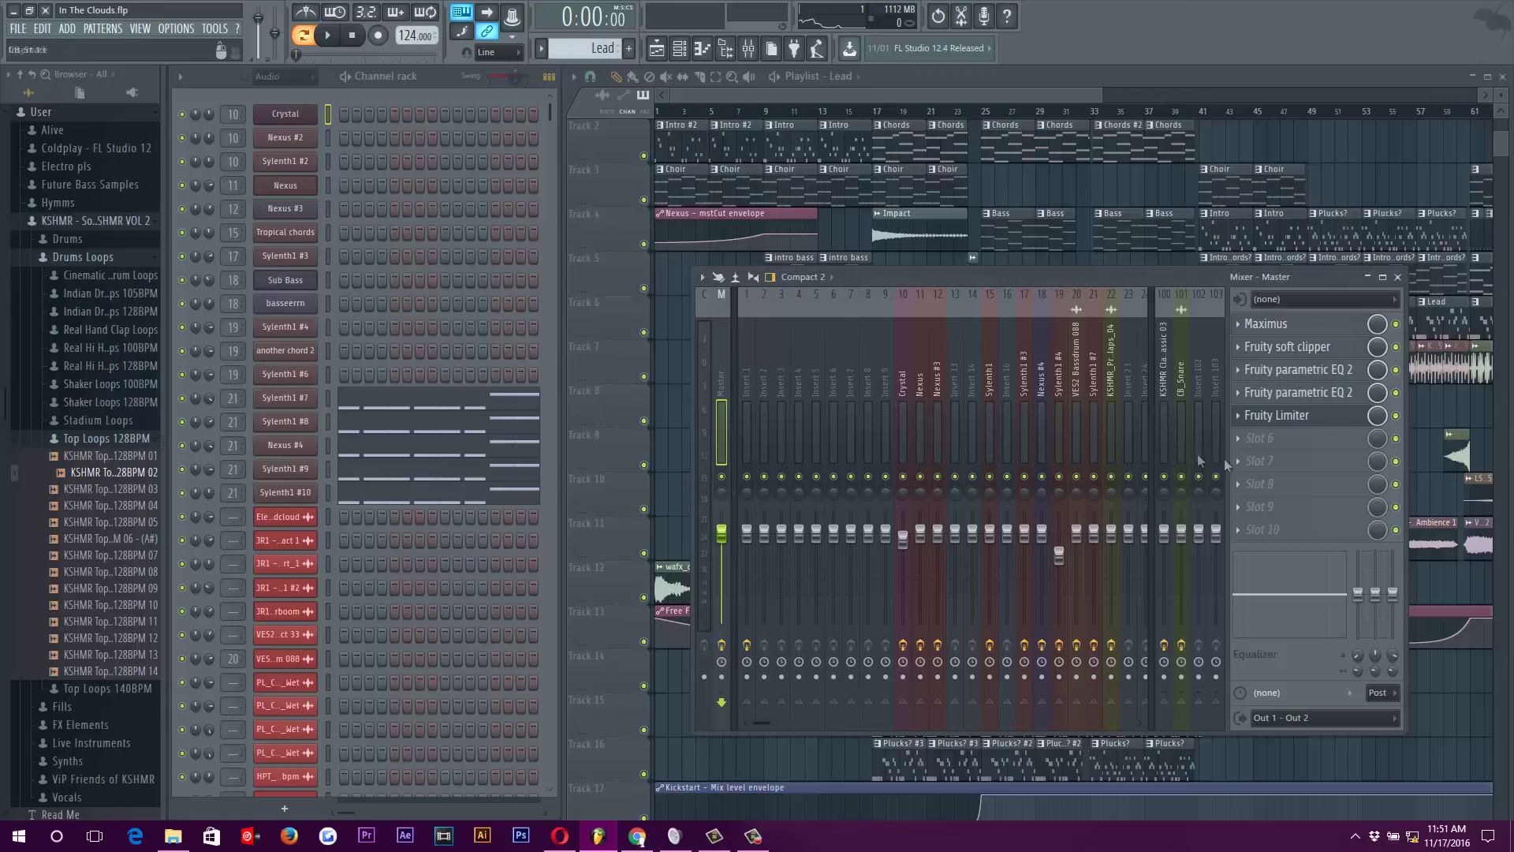
left_click(1292, 375)
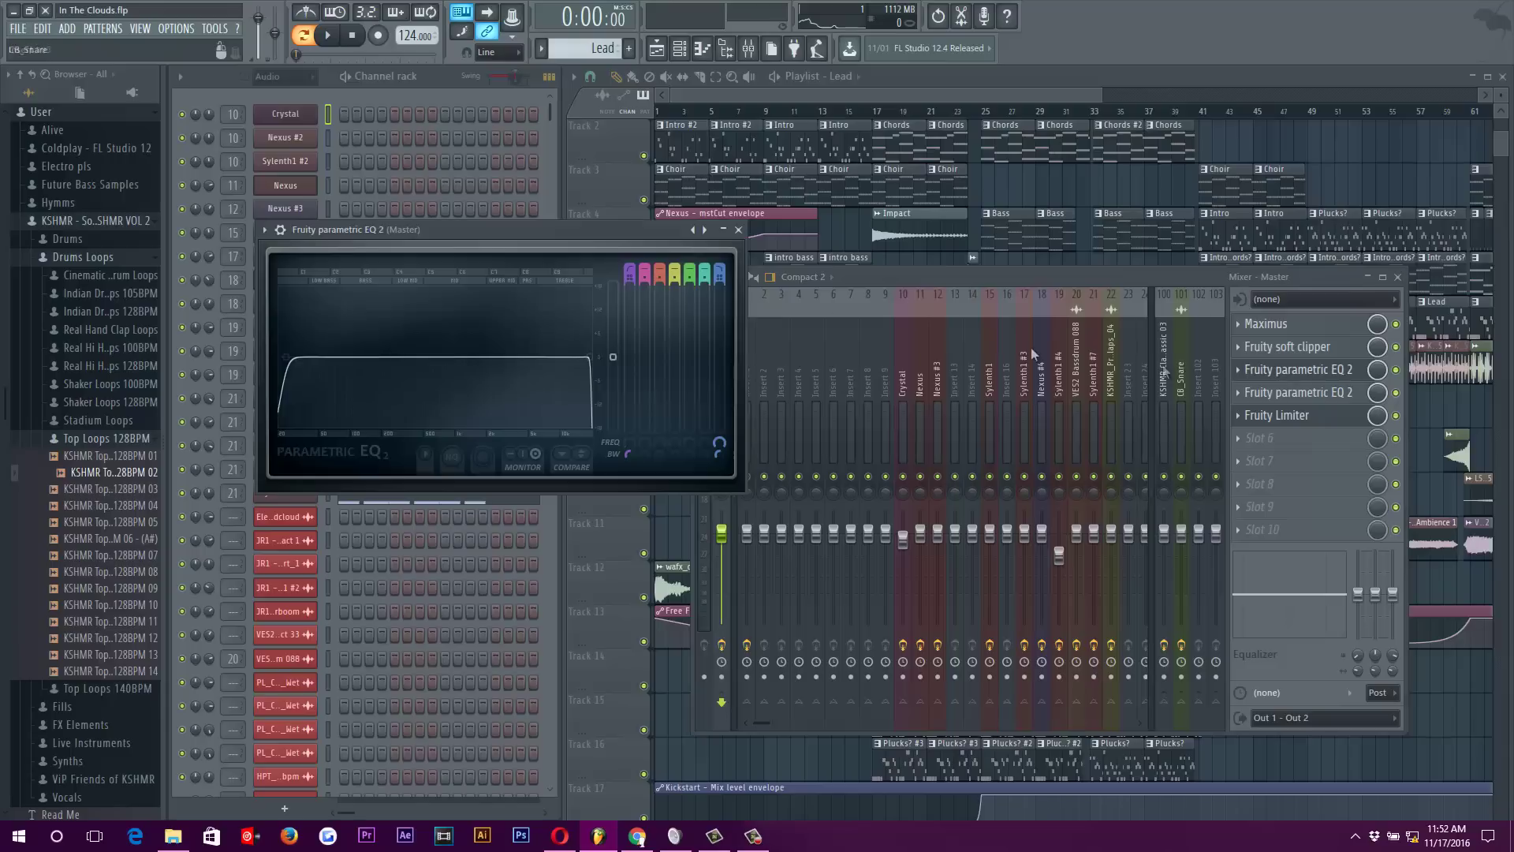
left_click(264, 229)
mouse_move(331, 276)
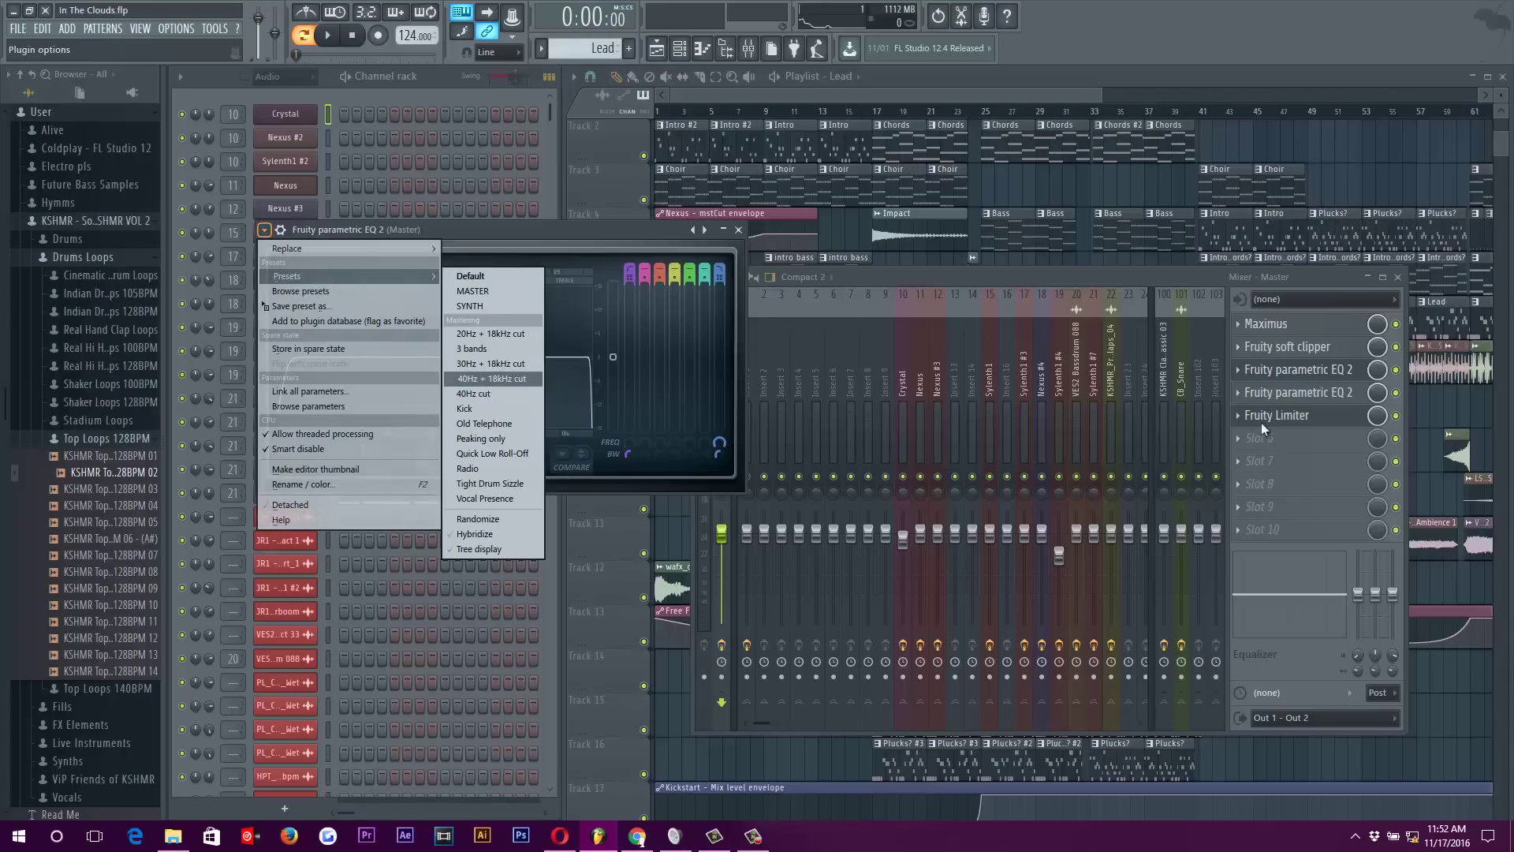
left_click(1187, 273)
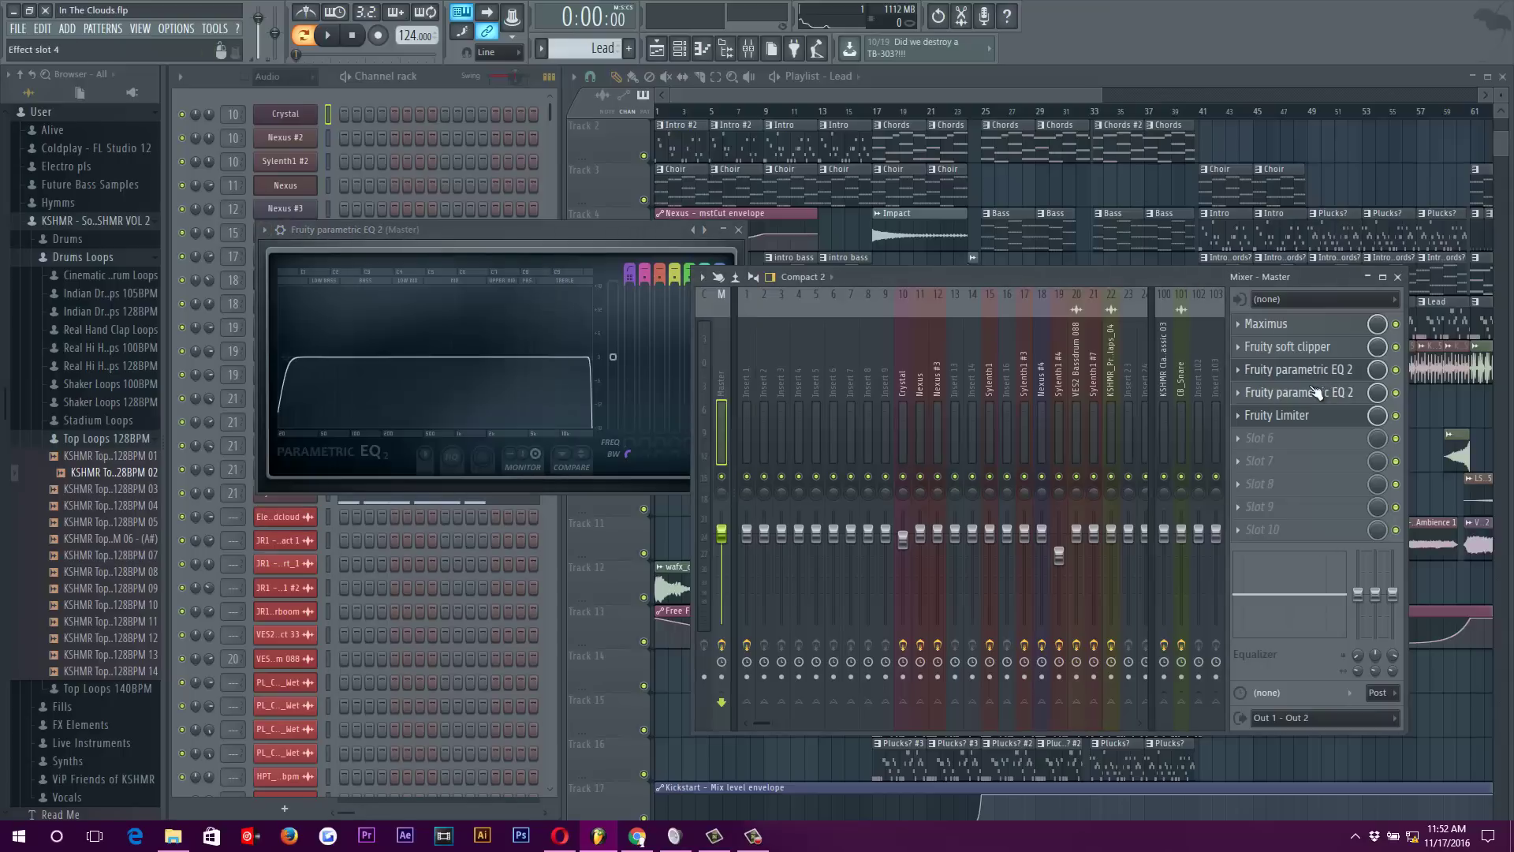
left_click(737, 232)
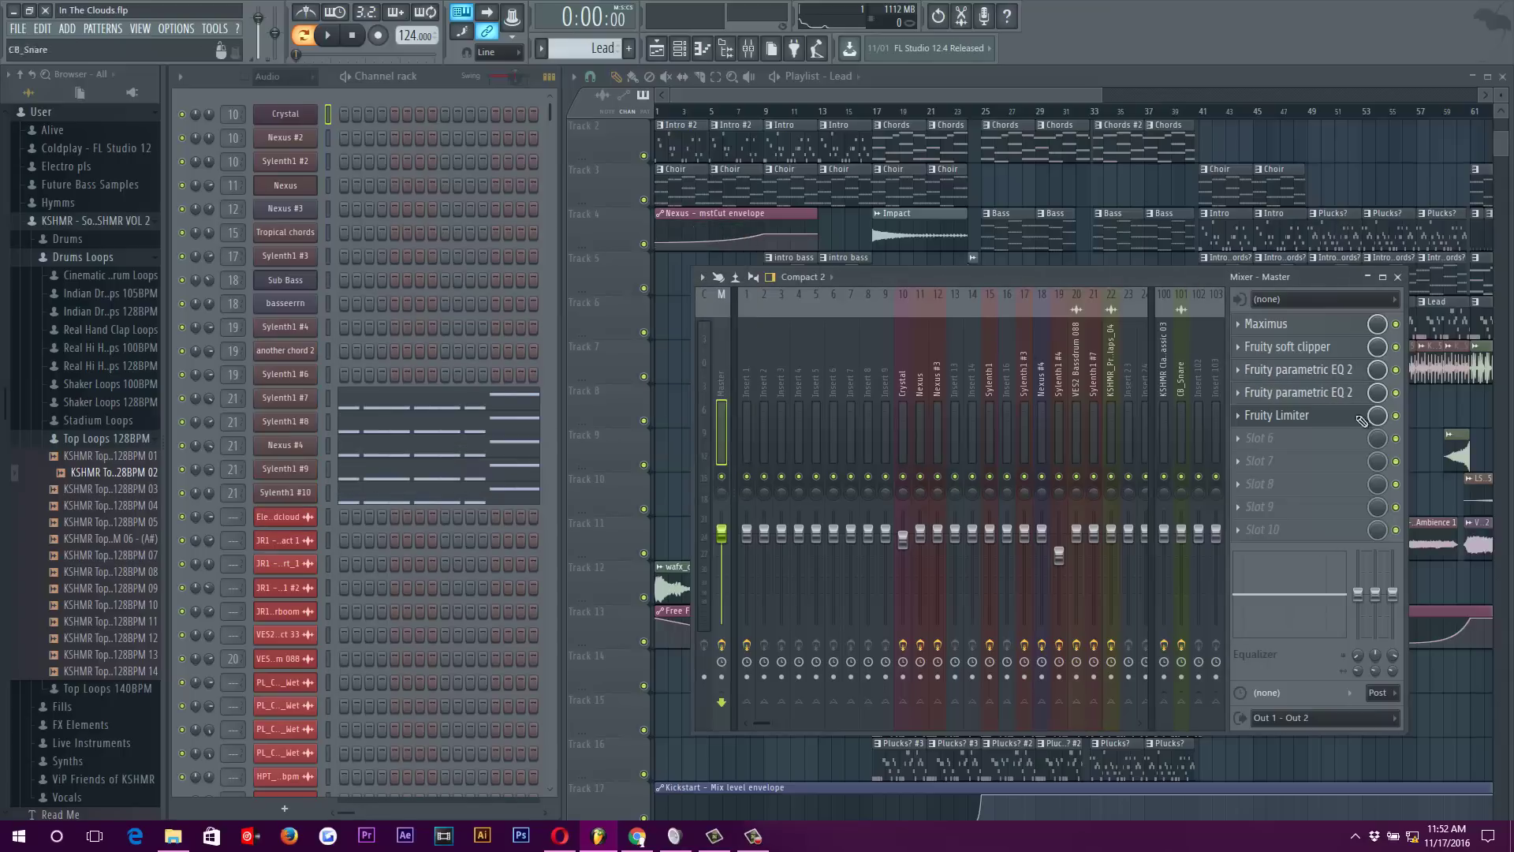
Examine the gain setting of the Master track's Fruity Limiter and close the plugin
left_click(1306, 418)
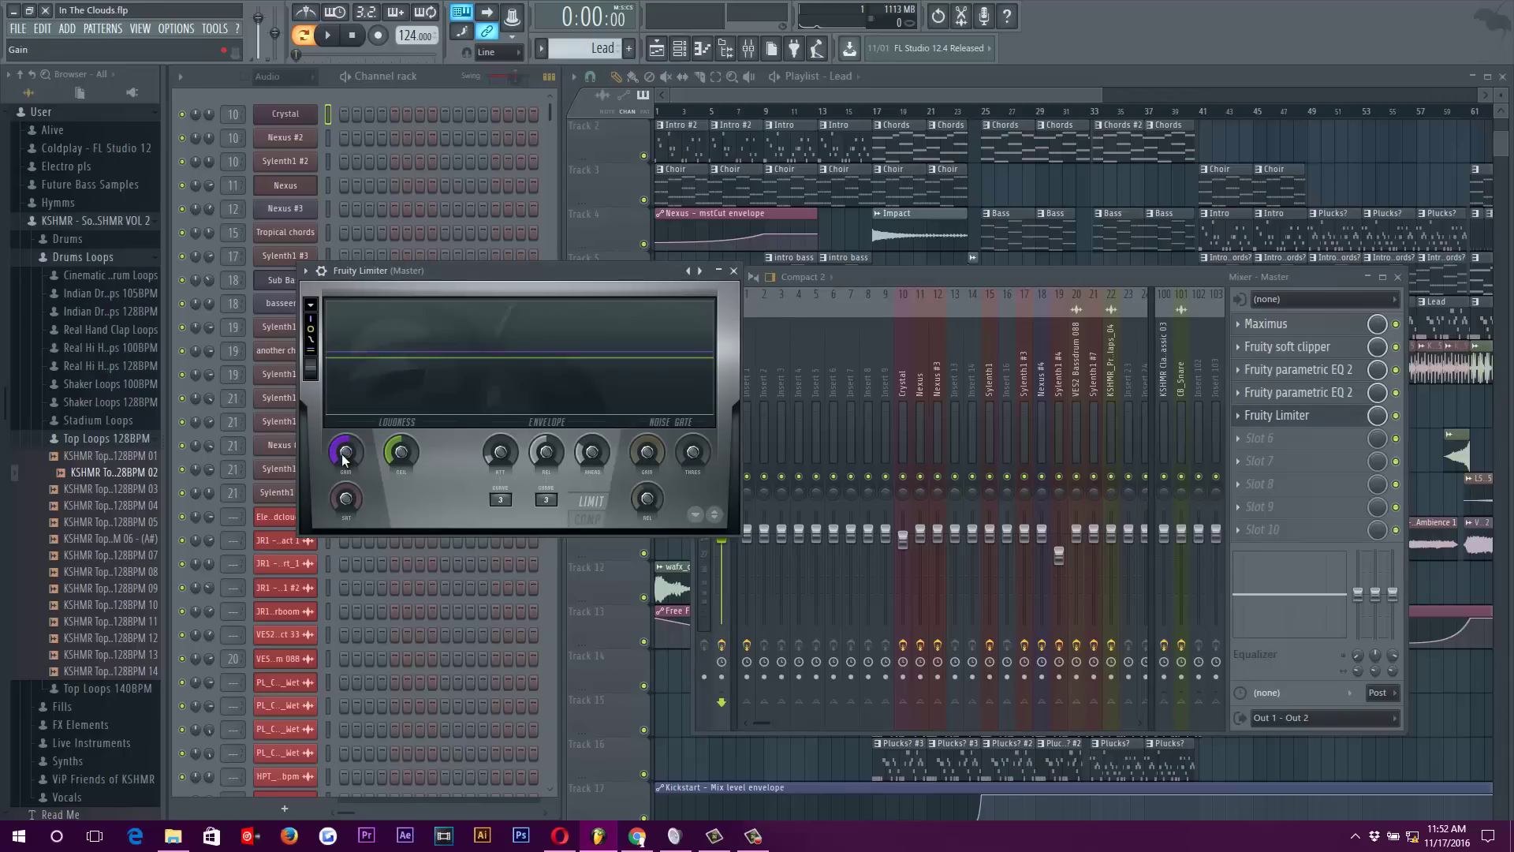
left_click(735, 272)
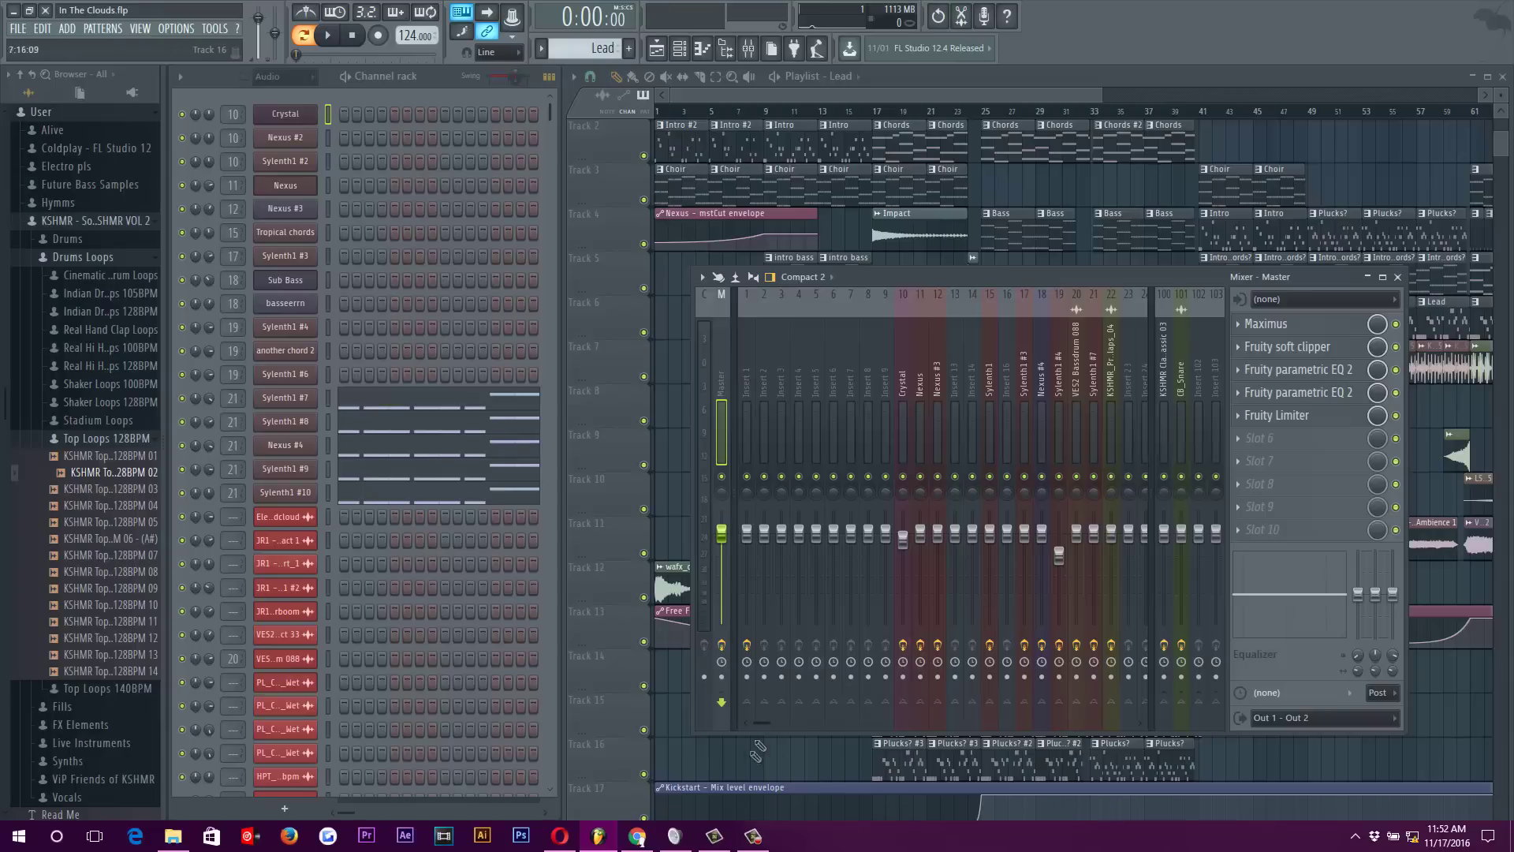
Go through the coloured mixer tracks to compare their effect slots, ending on Crystal, and close the Mixer
left_click(992, 361)
left_click(1077, 358)
left_click(1095, 355)
left_click(921, 367)
left_click(1042, 363)
left_click(1059, 363)
left_click(1129, 363)
left_click(1077, 371)
left_click(1060, 377)
left_click(1077, 374)
left_click(1094, 375)
left_click(1112, 377)
left_click(1182, 379)
left_click(1164, 380)
left_click(1077, 382)
left_click(1007, 383)
left_click(938, 386)
left_click(868, 386)
left_click(955, 375)
left_click(1042, 372)
left_click(1112, 371)
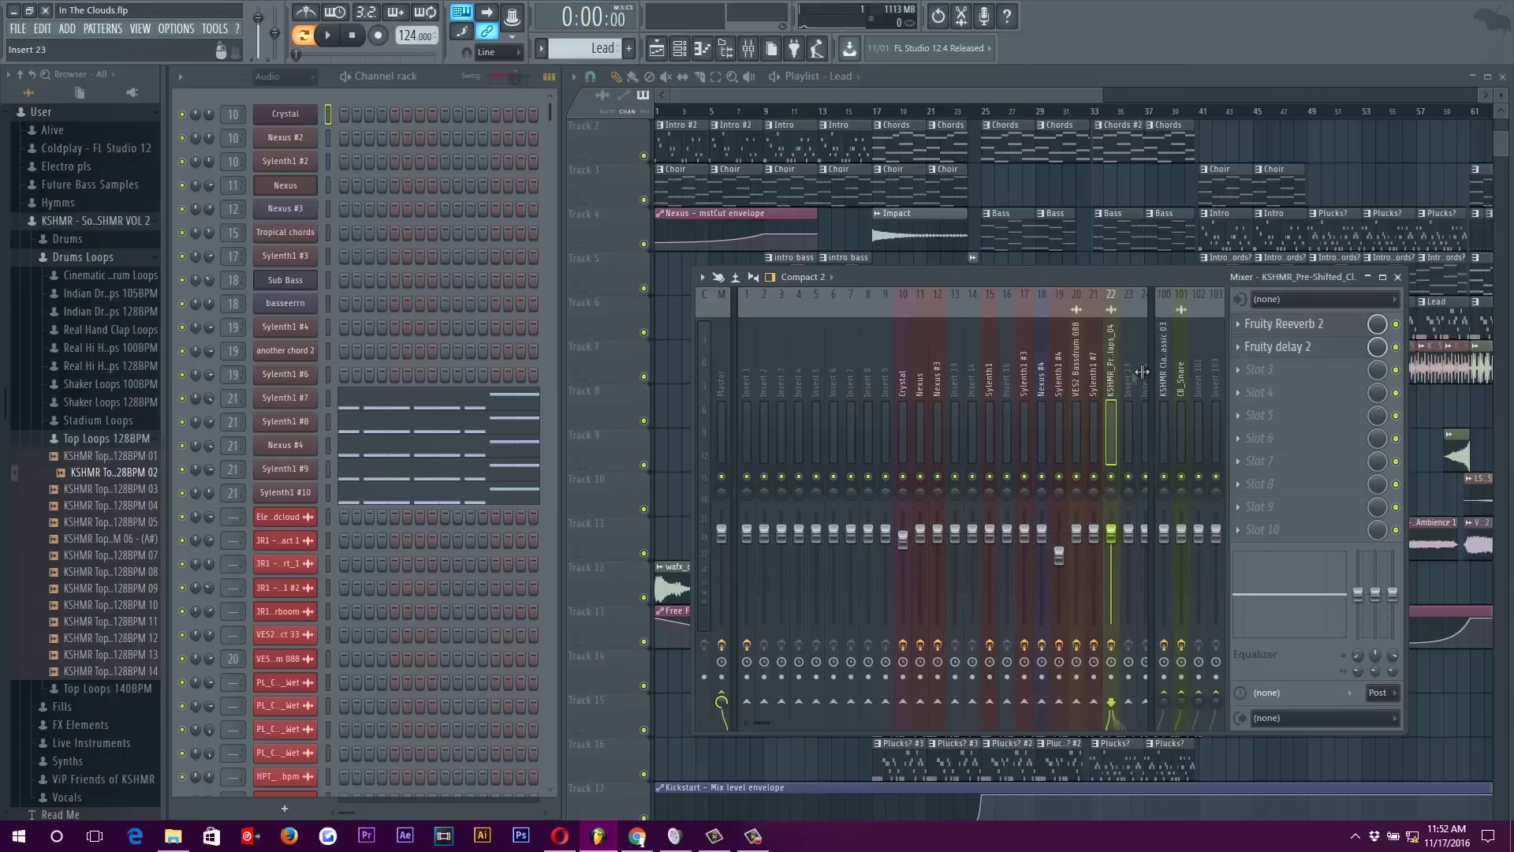
left_click(1182, 373)
left_click(954, 378)
left_click(903, 380)
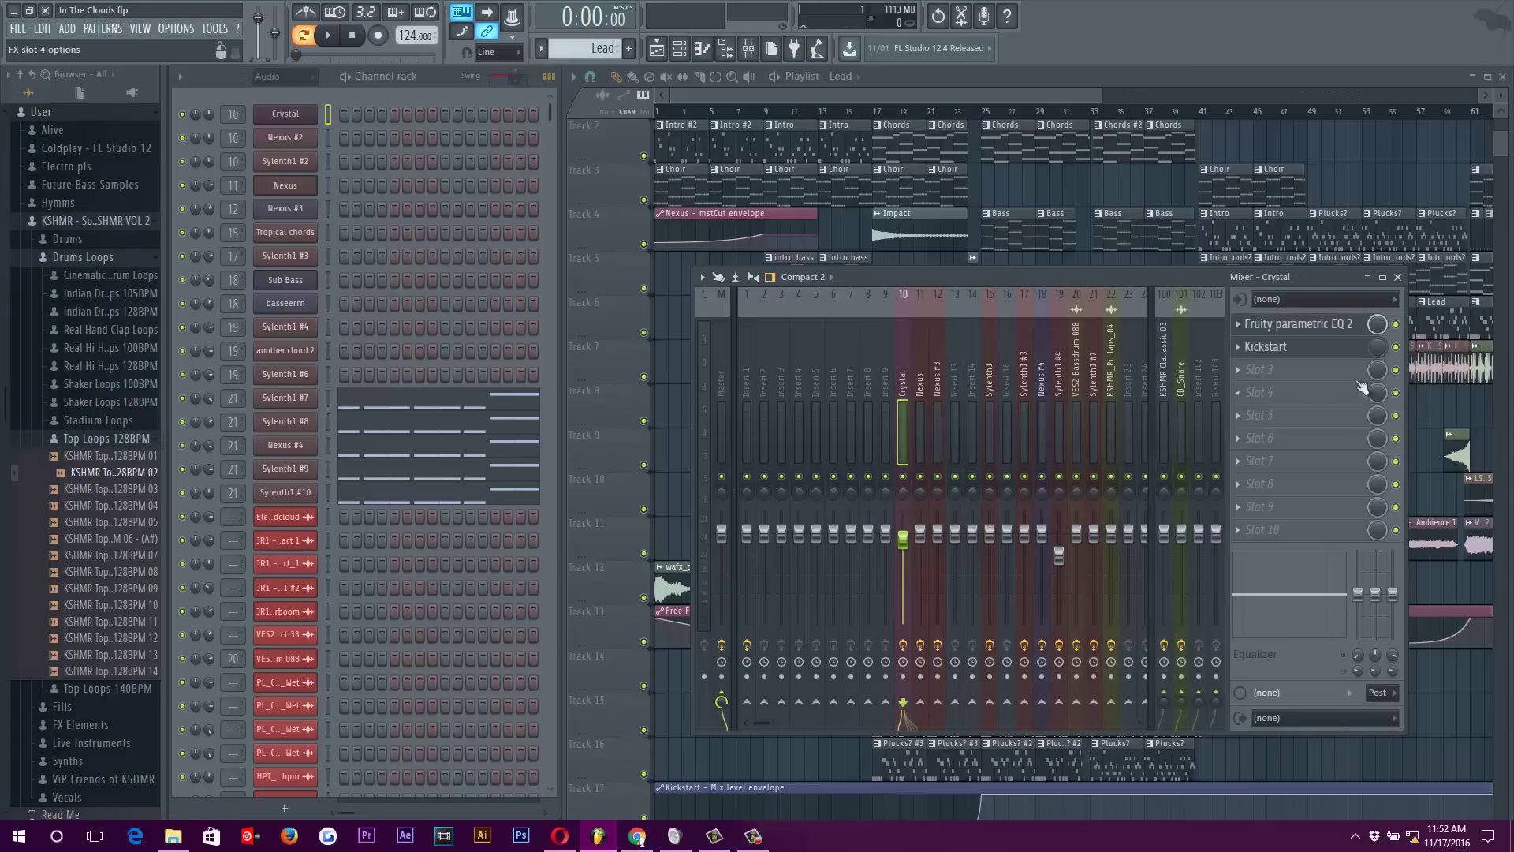
left_click(1400, 278)
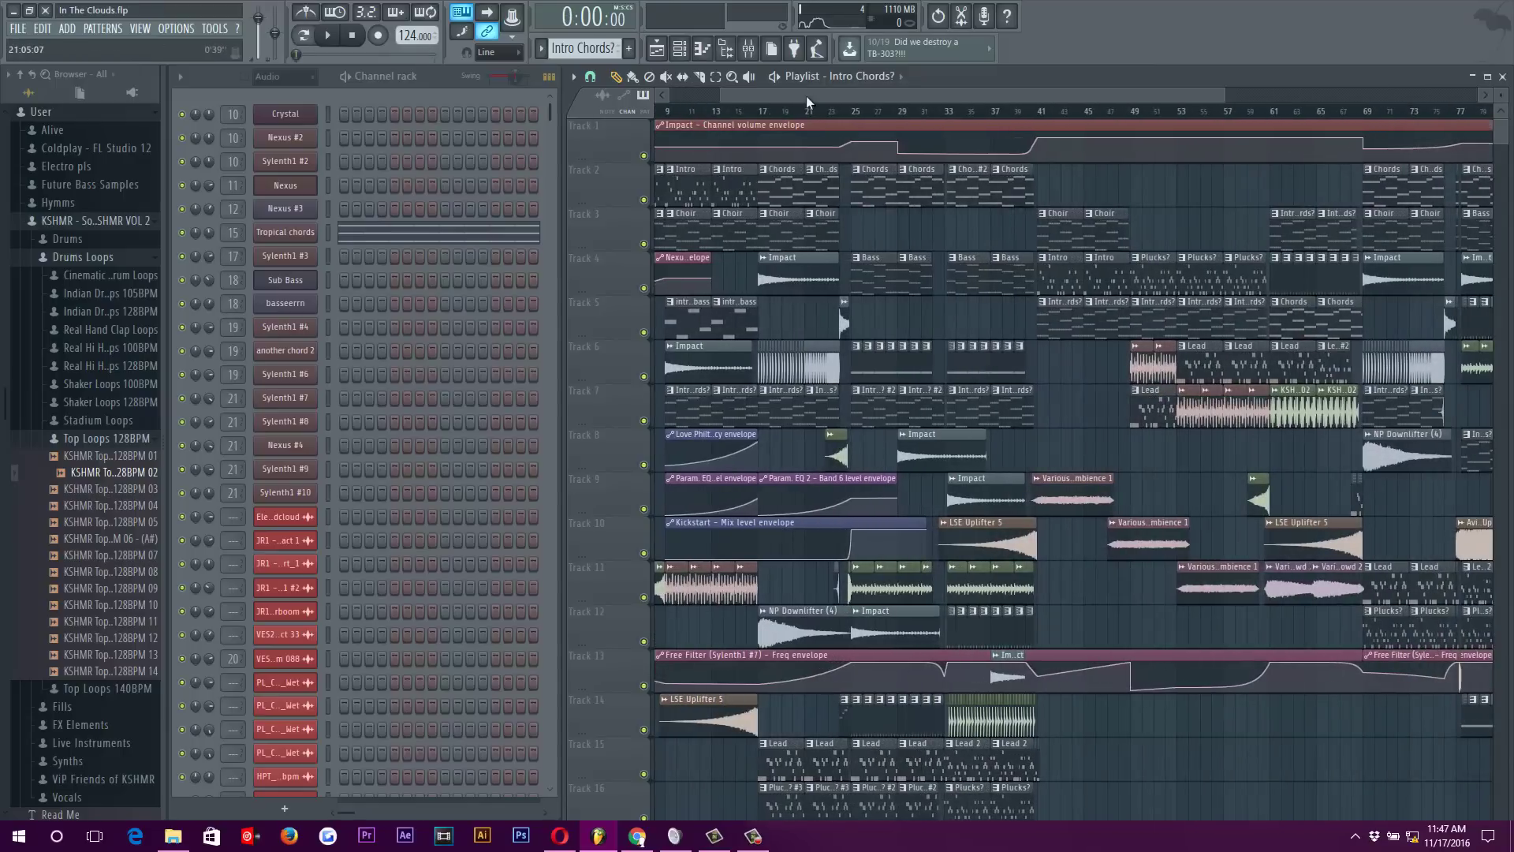
Look over the whole arrangement in the Playlist, from the top tracks down to the automation envelopes and back to Track 1
scroll(807, 101, "down", 3)
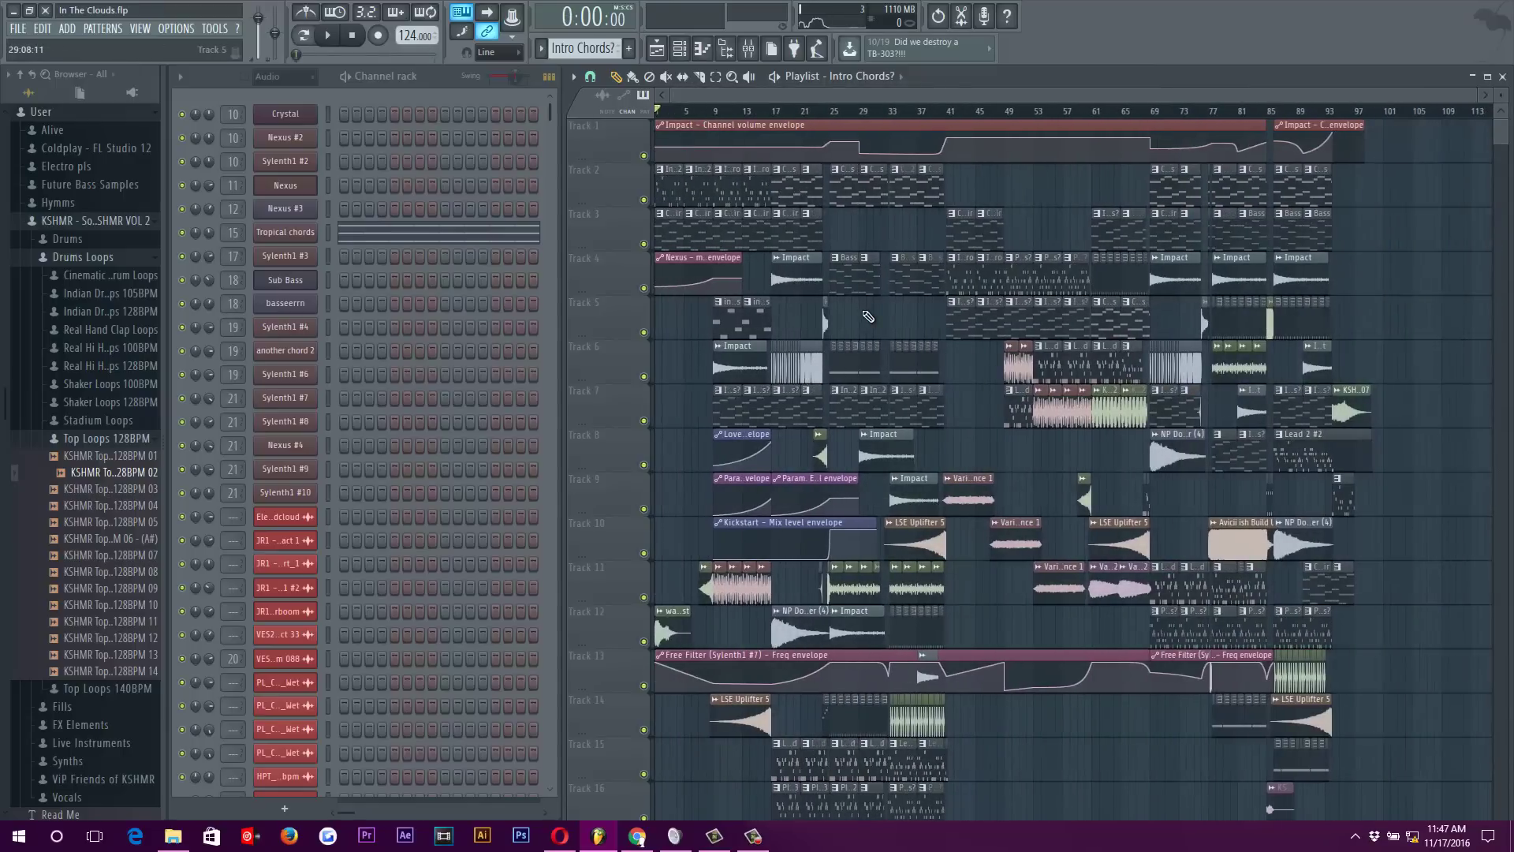
scroll(860, 310, "down", 2)
scroll(852, 300, "up", 1)
scroll(848, 296, "down", 5)
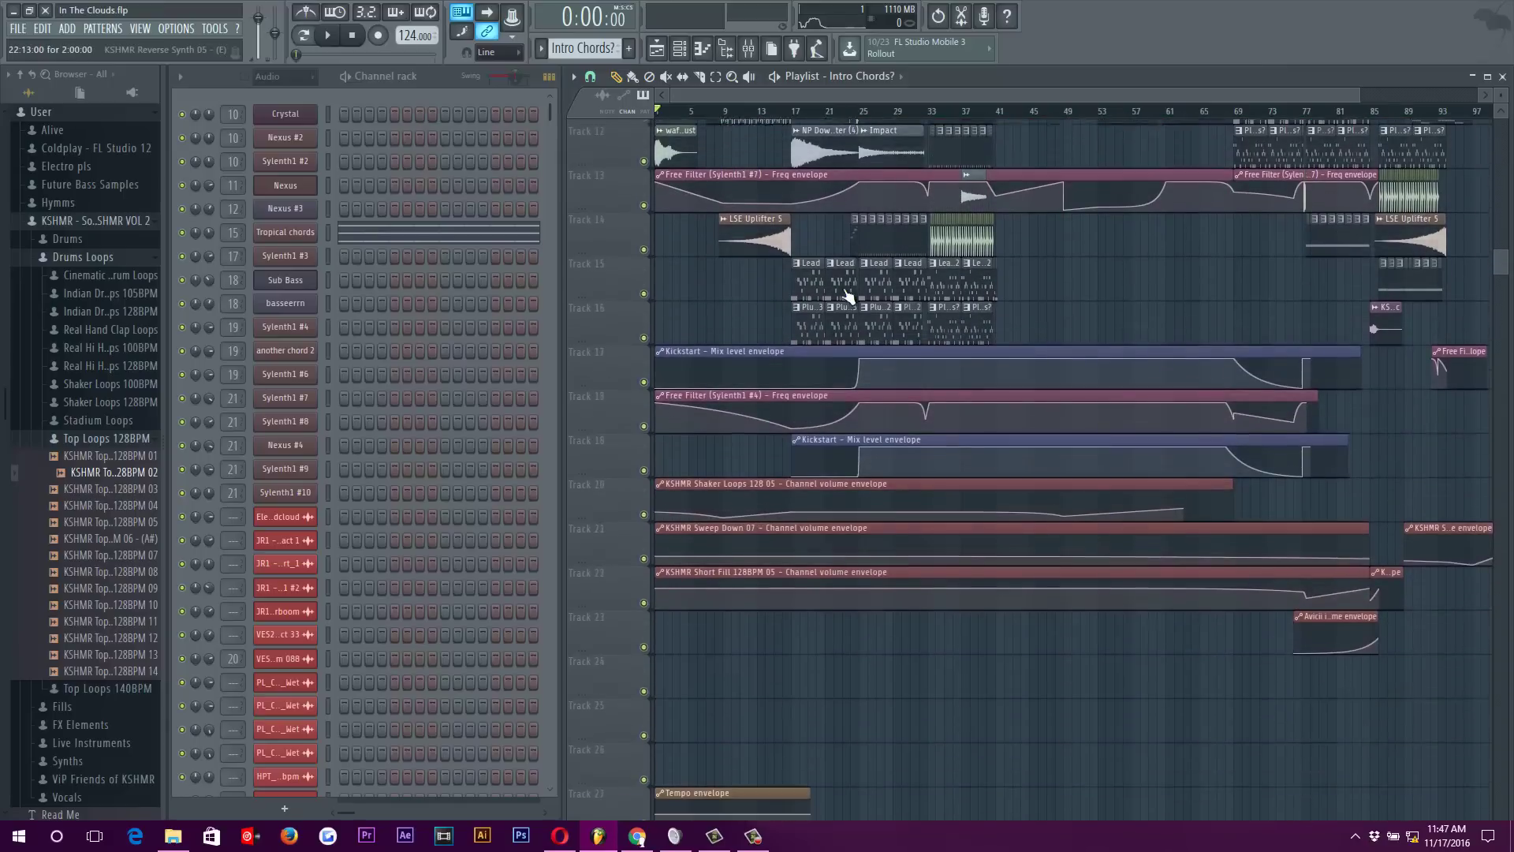
scroll(841, 416, "up", 7)
scroll(841, 416, "down", 8)
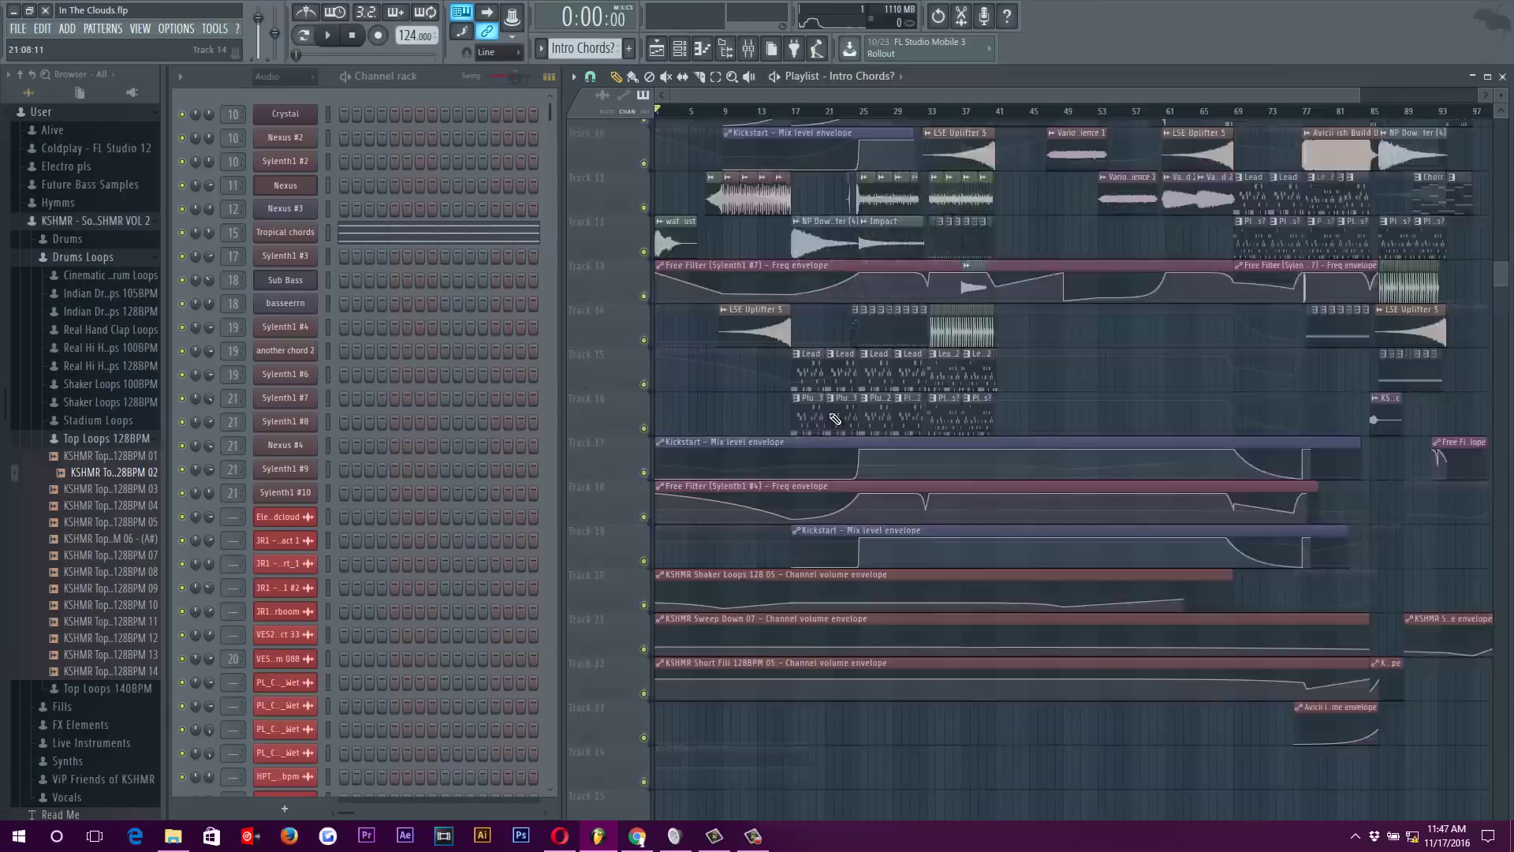
scroll(899, 465, "up", 3)
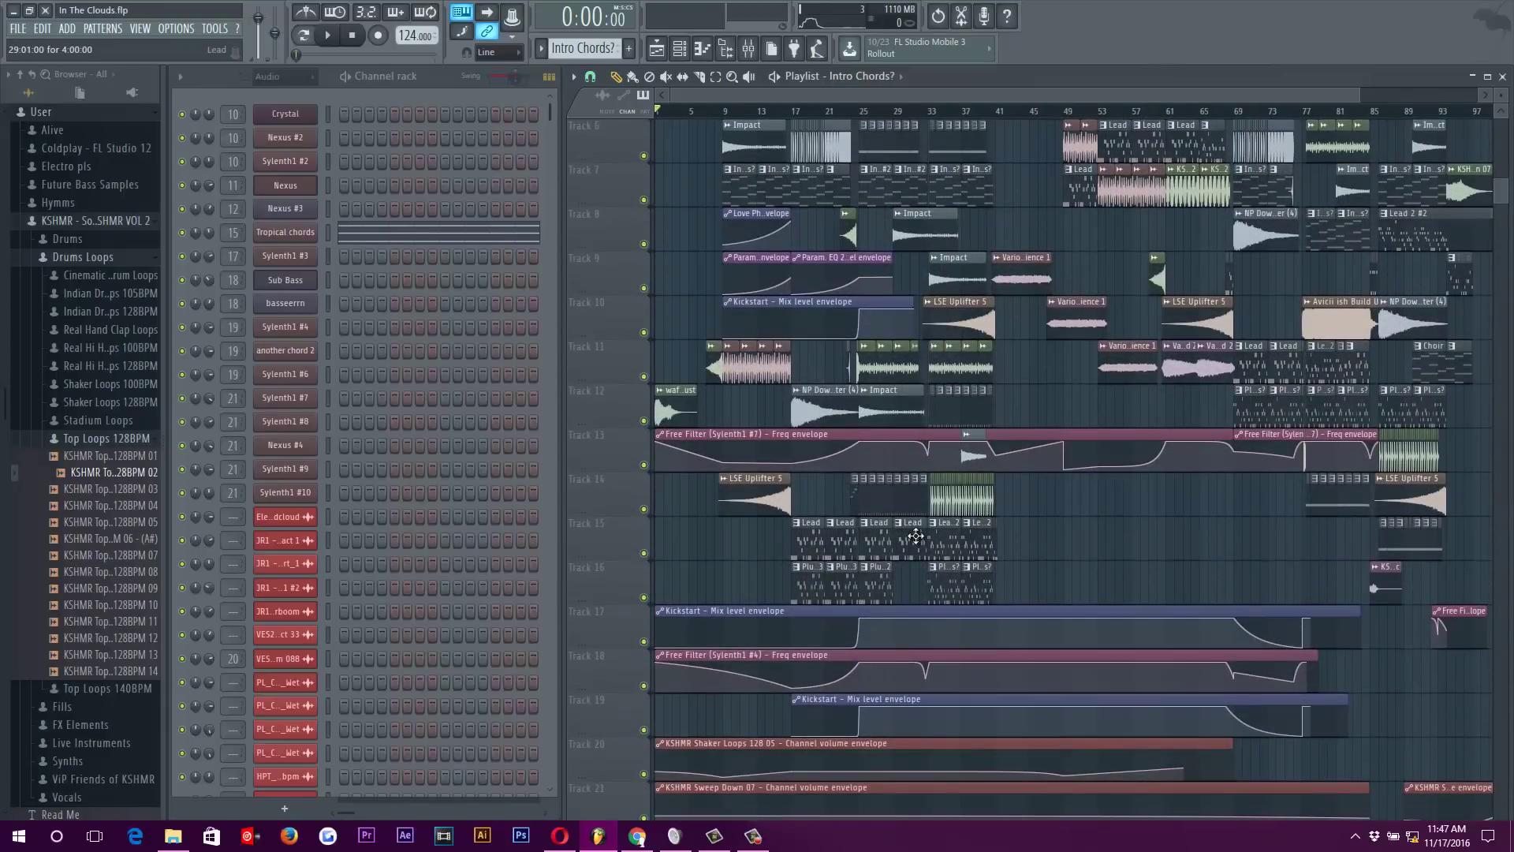
scroll(1017, 568, "up", 1)
scroll(1018, 568, "up", 4)
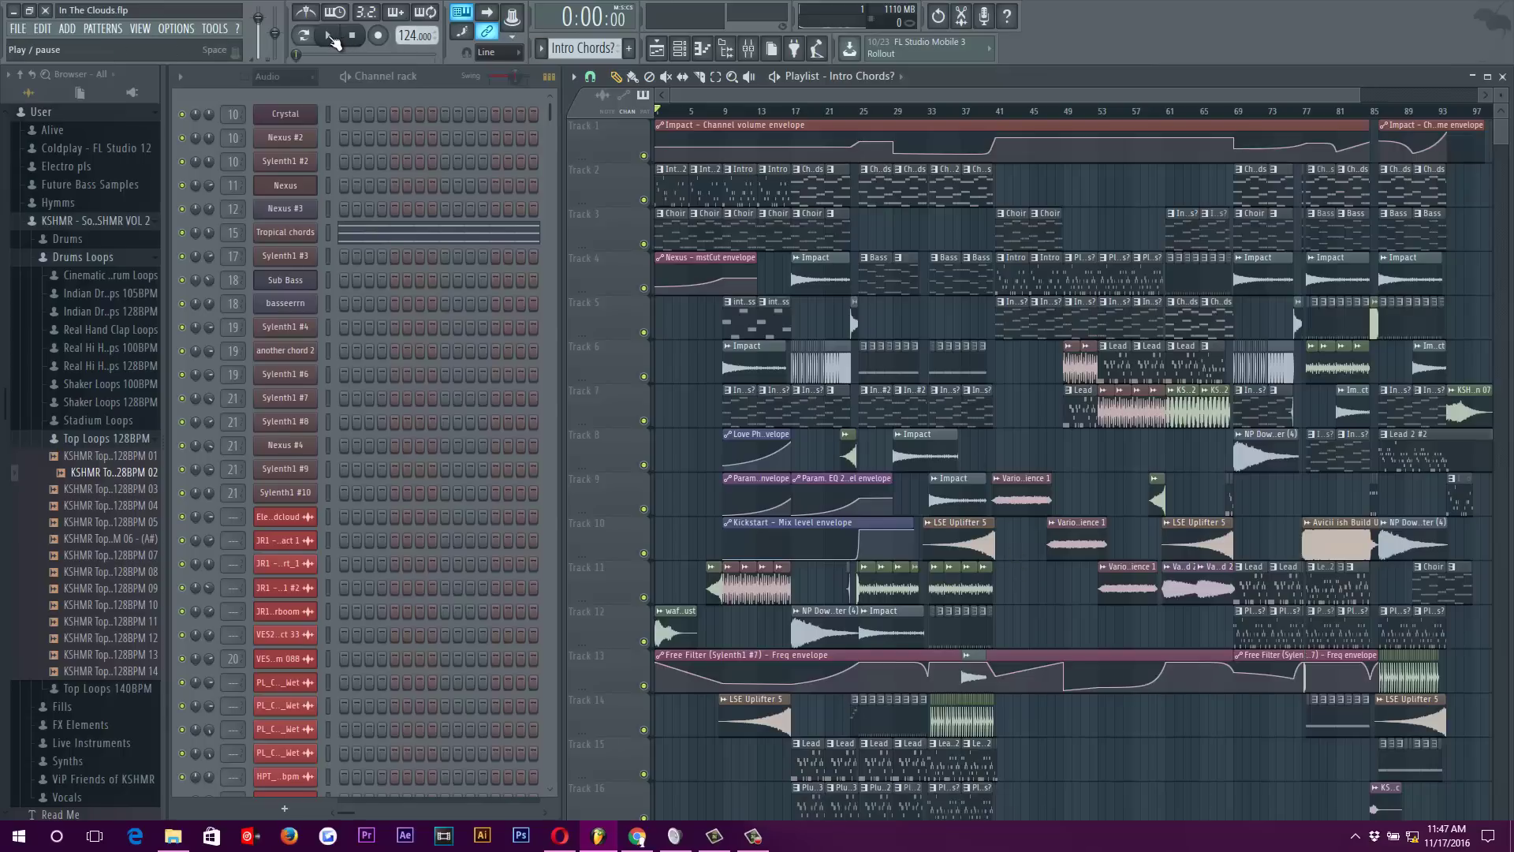
Play the arrangement from the start and examine the Nexus chord notes of the Choir pattern in the Piano roll
left_click(331, 37)
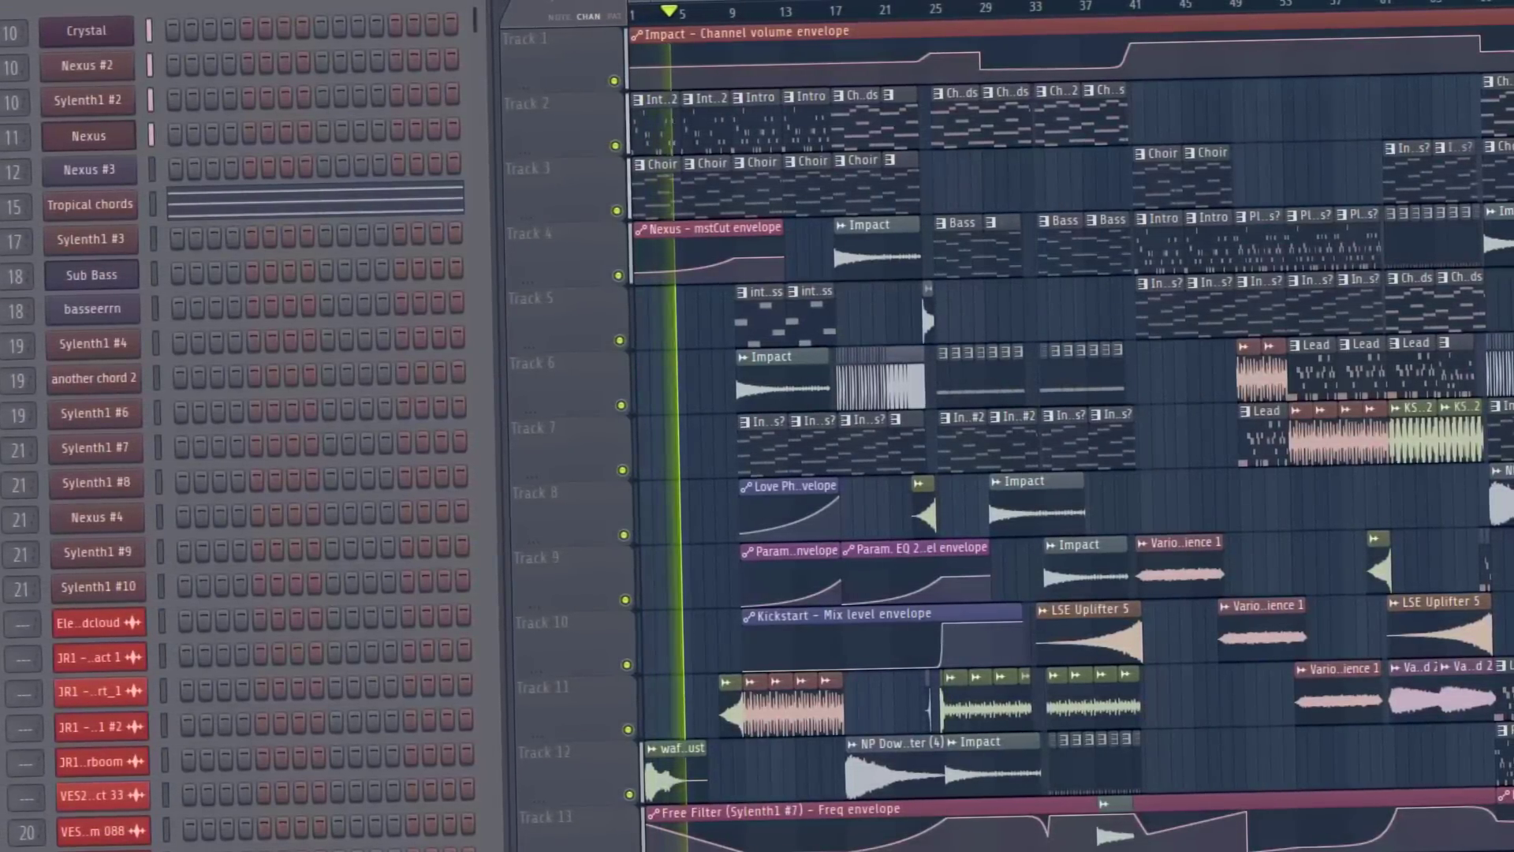
scroll(574, 121, "up", 3)
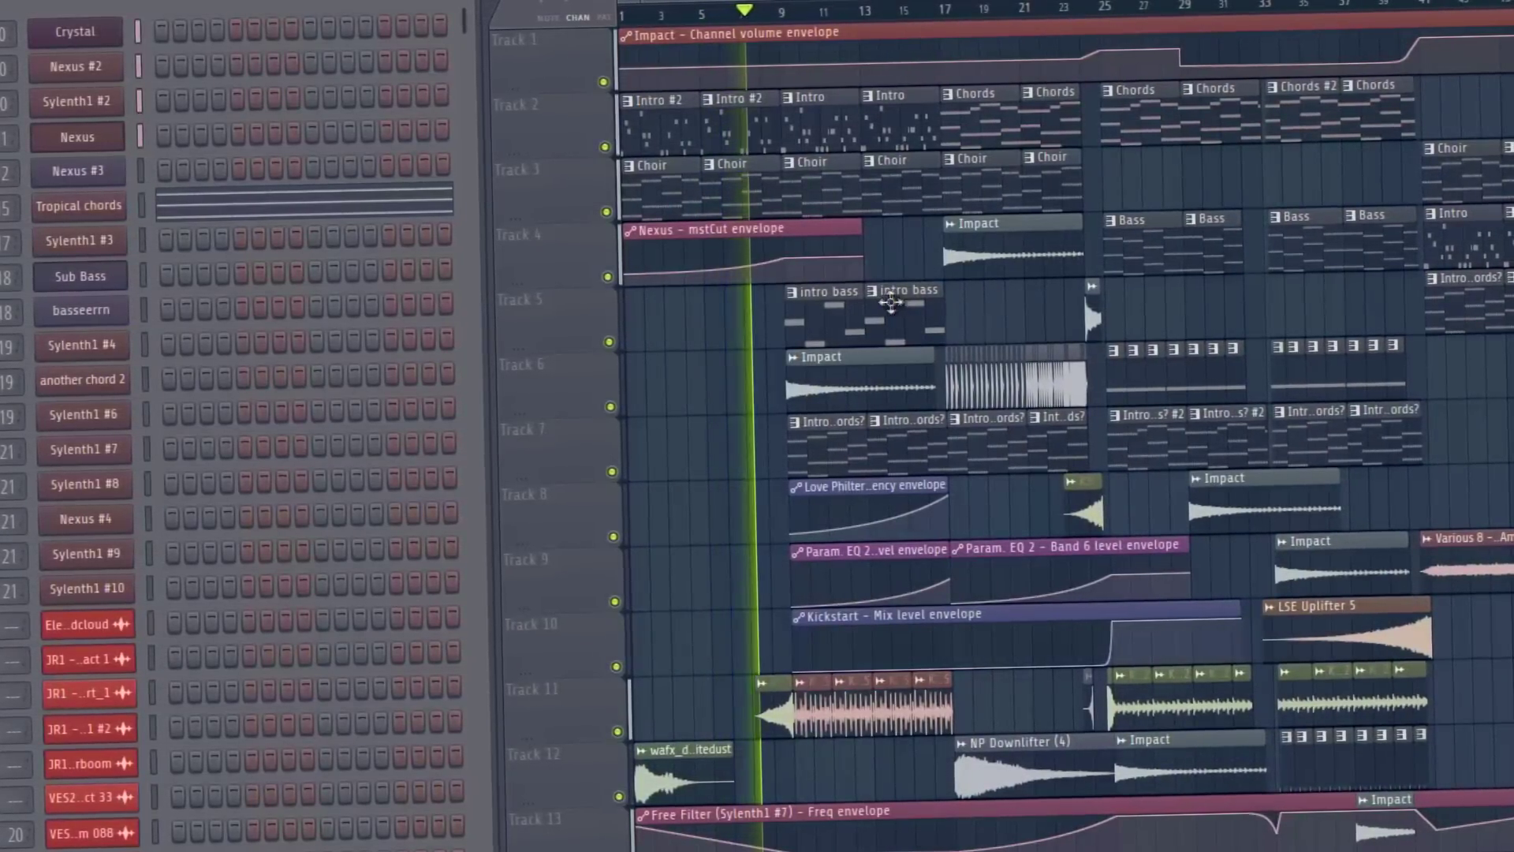
left_click(806, 189)
double_click(806, 190)
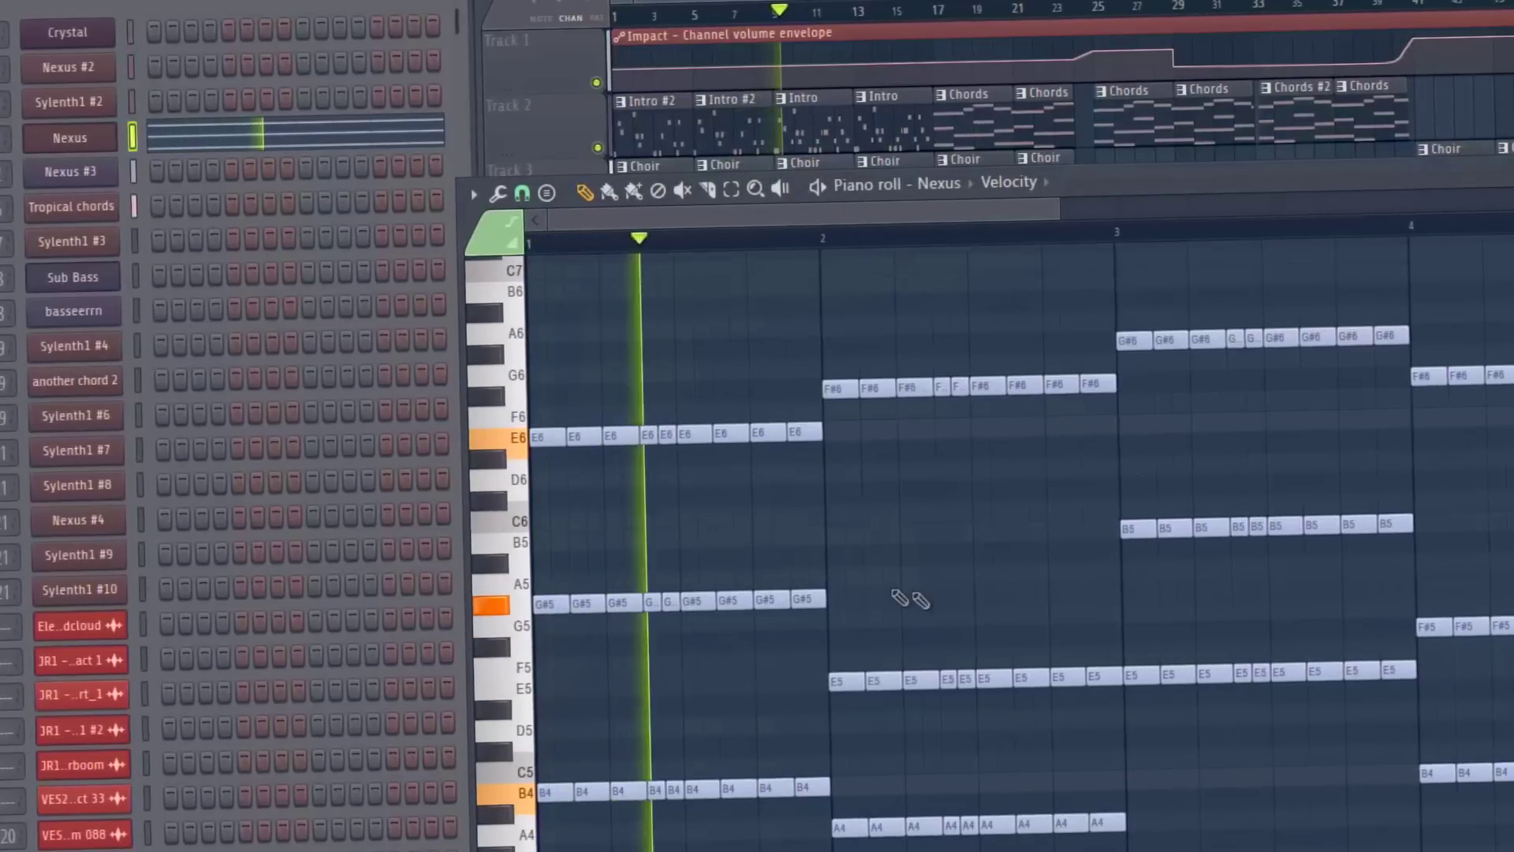
scroll(988, 628, "down", 2)
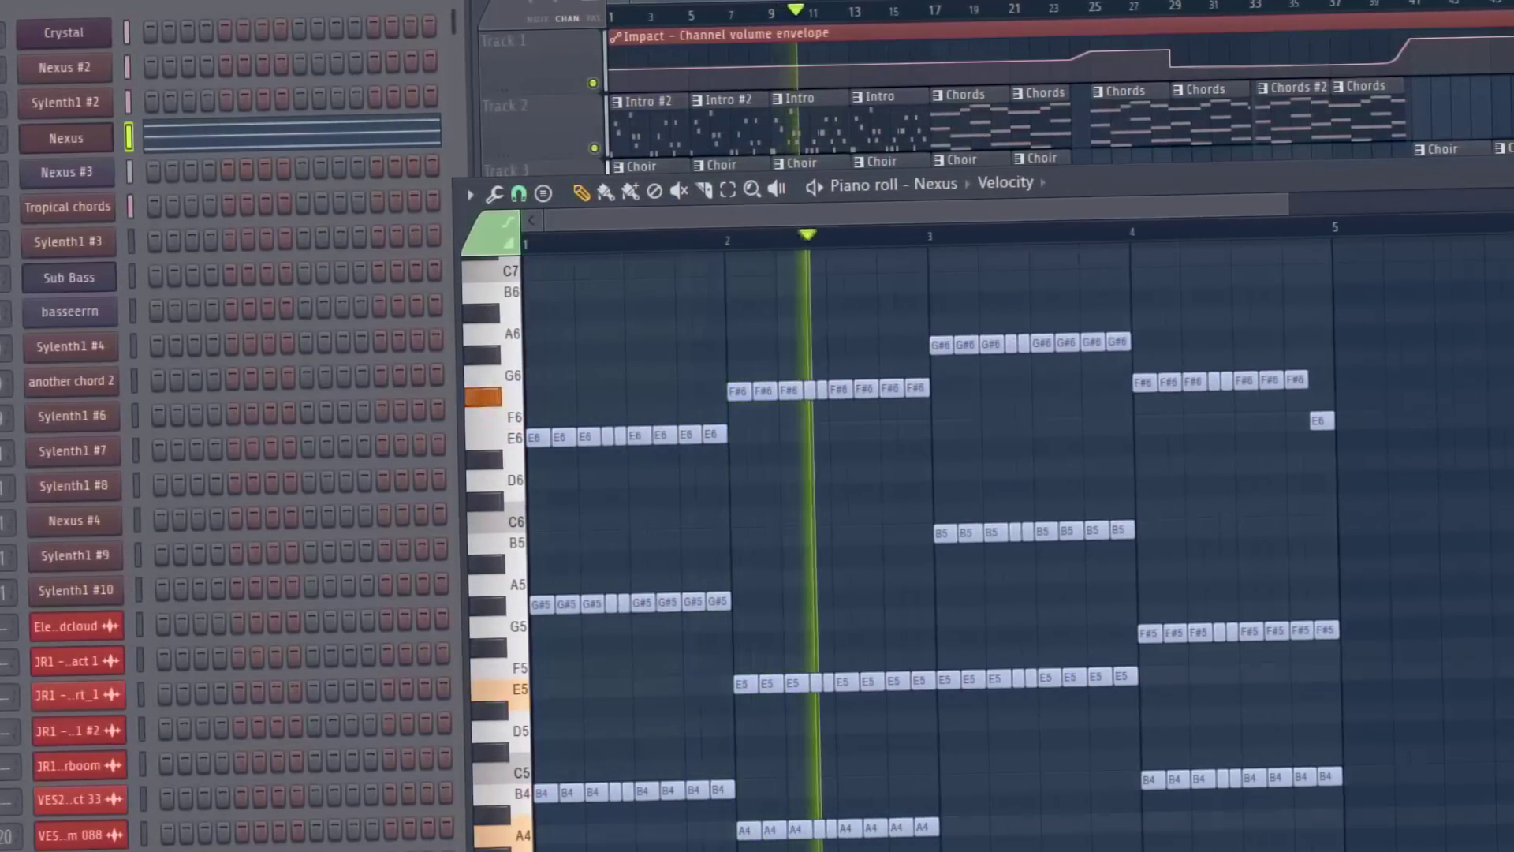
Examine the full Crystal melody of the Intro pattern in the Piano roll during playback and close the Piano roll
double_click(792, 126)
scroll(762, 369, "up", 3)
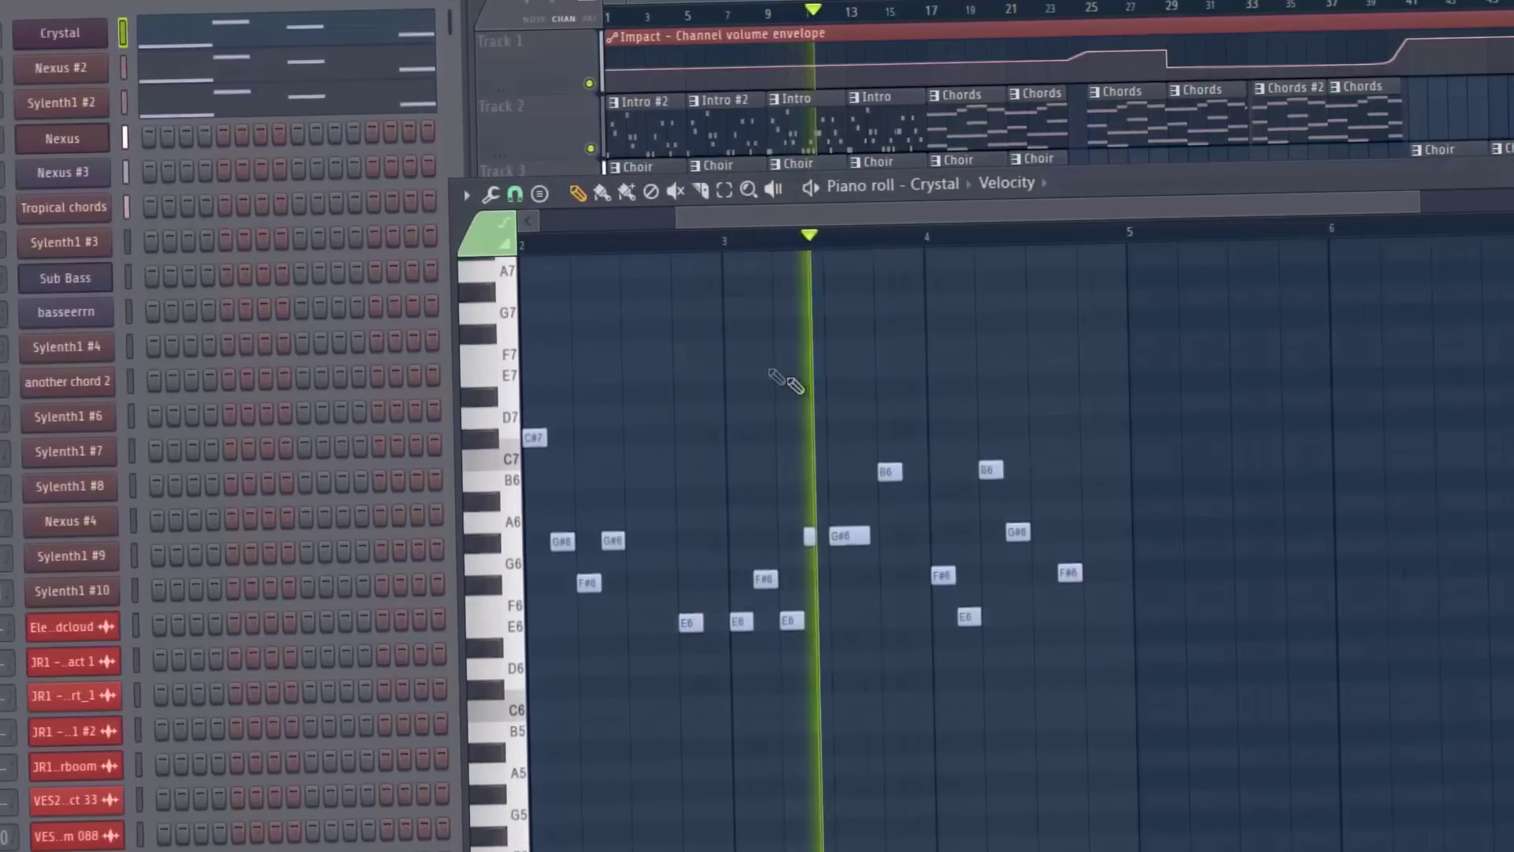
scroll(1017, 491, "down", 1)
left_click_drag(716, 217, 568, 219)
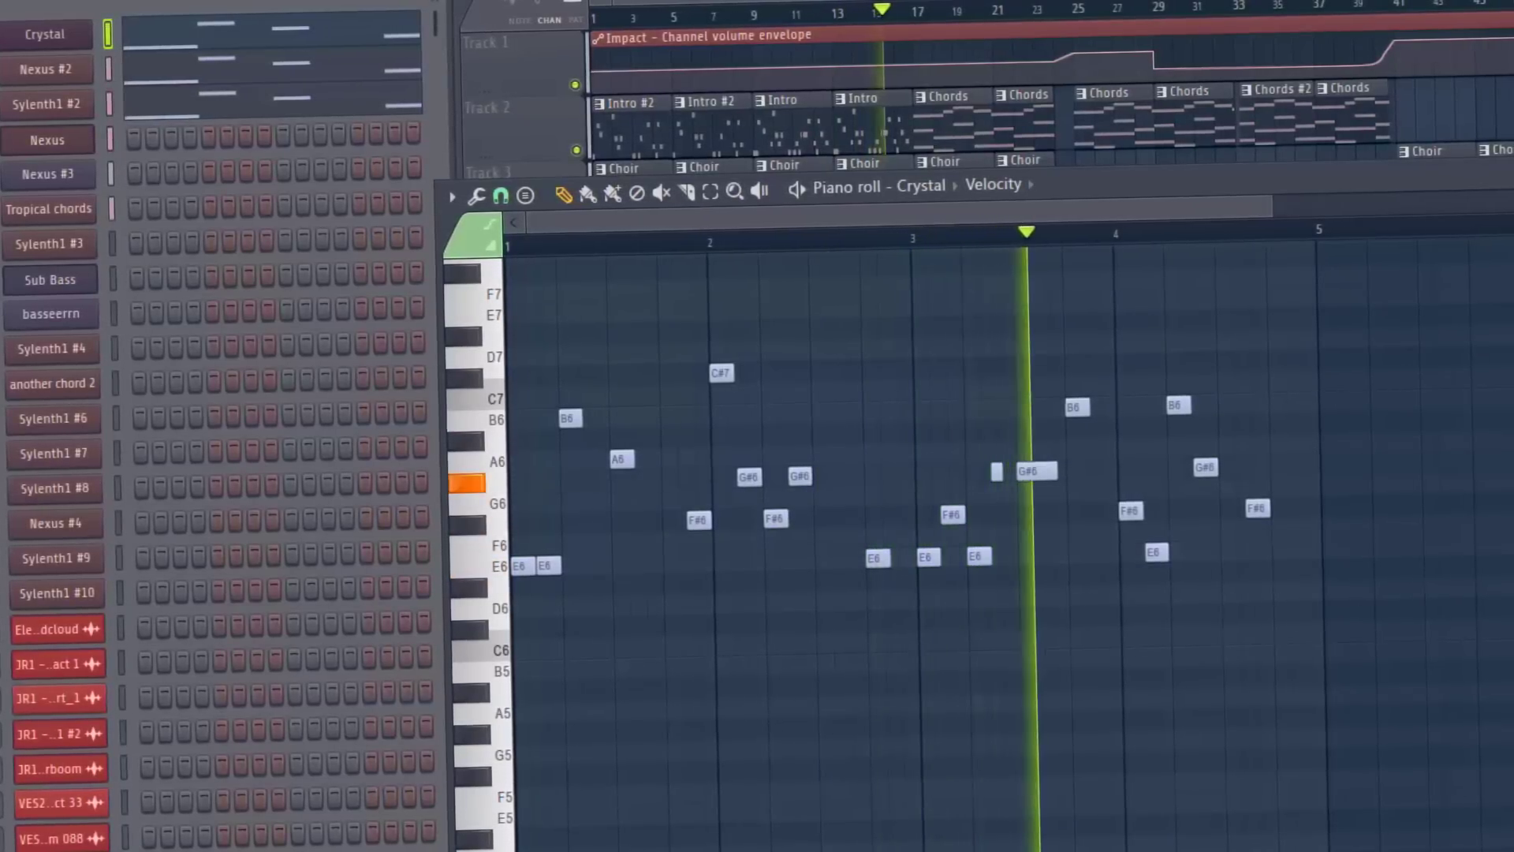
key("F7")
Examine the Sylenth1 #7 melody of the Lead pattern at bar 17 on Track 15 and close the Piano roll
scroll(1059, 354, "up", 4)
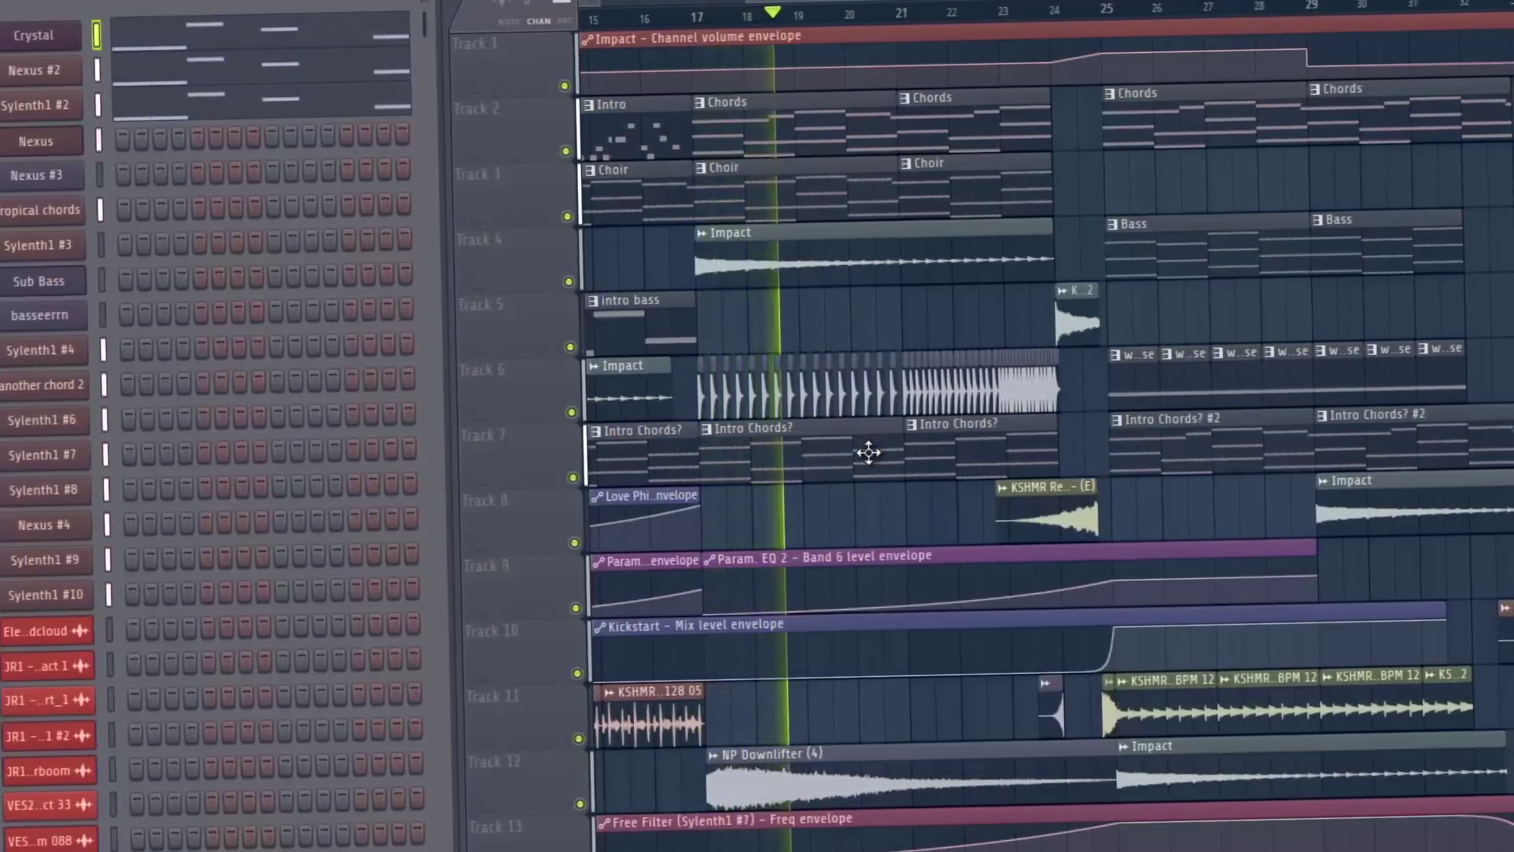
scroll(816, 615, "down", 3)
scroll(817, 615, "down", 1)
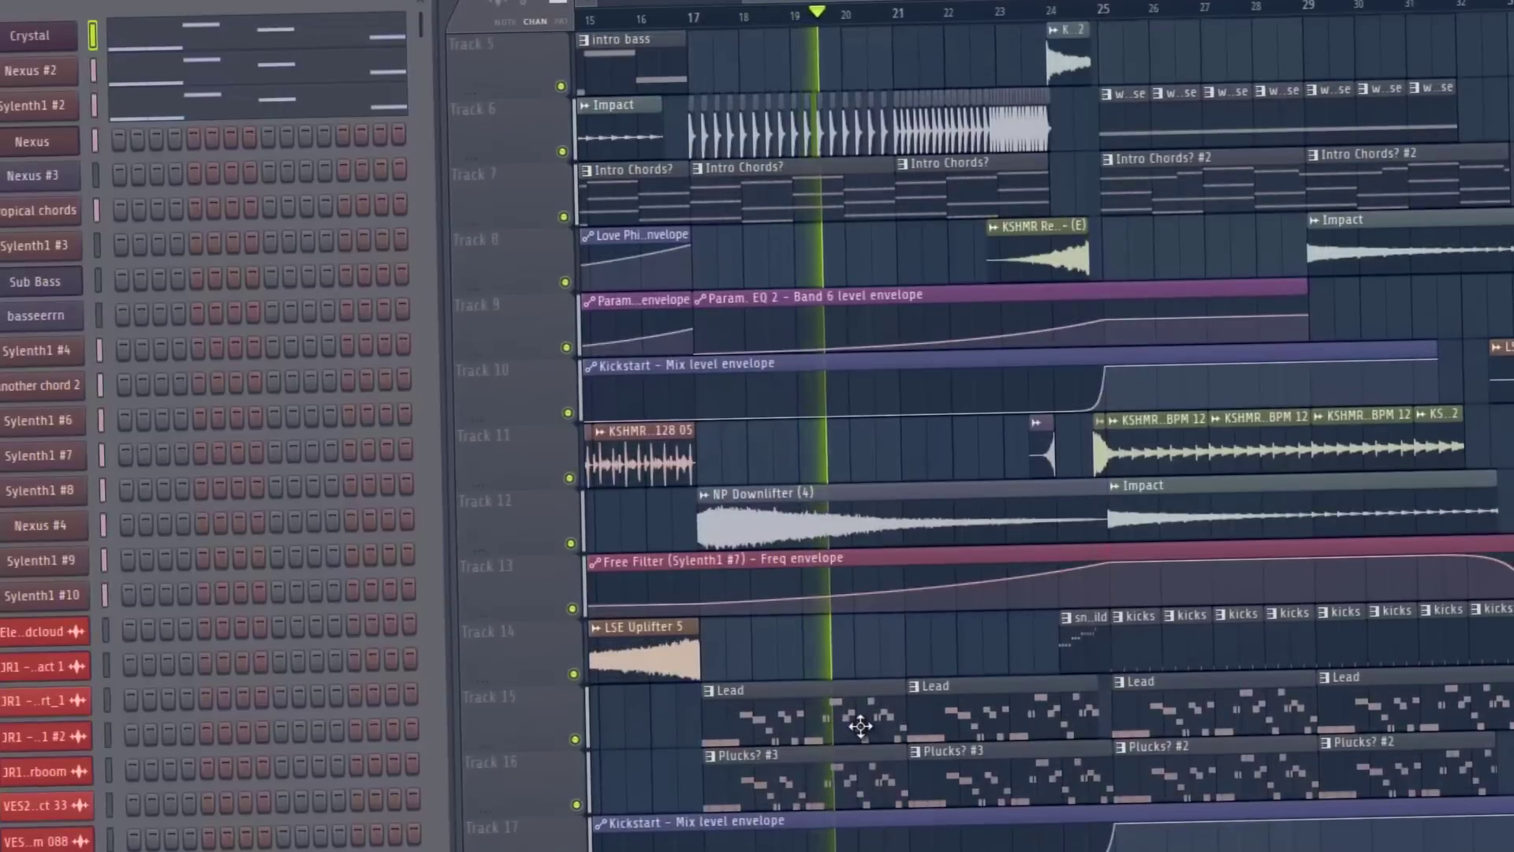
double_click(872, 713)
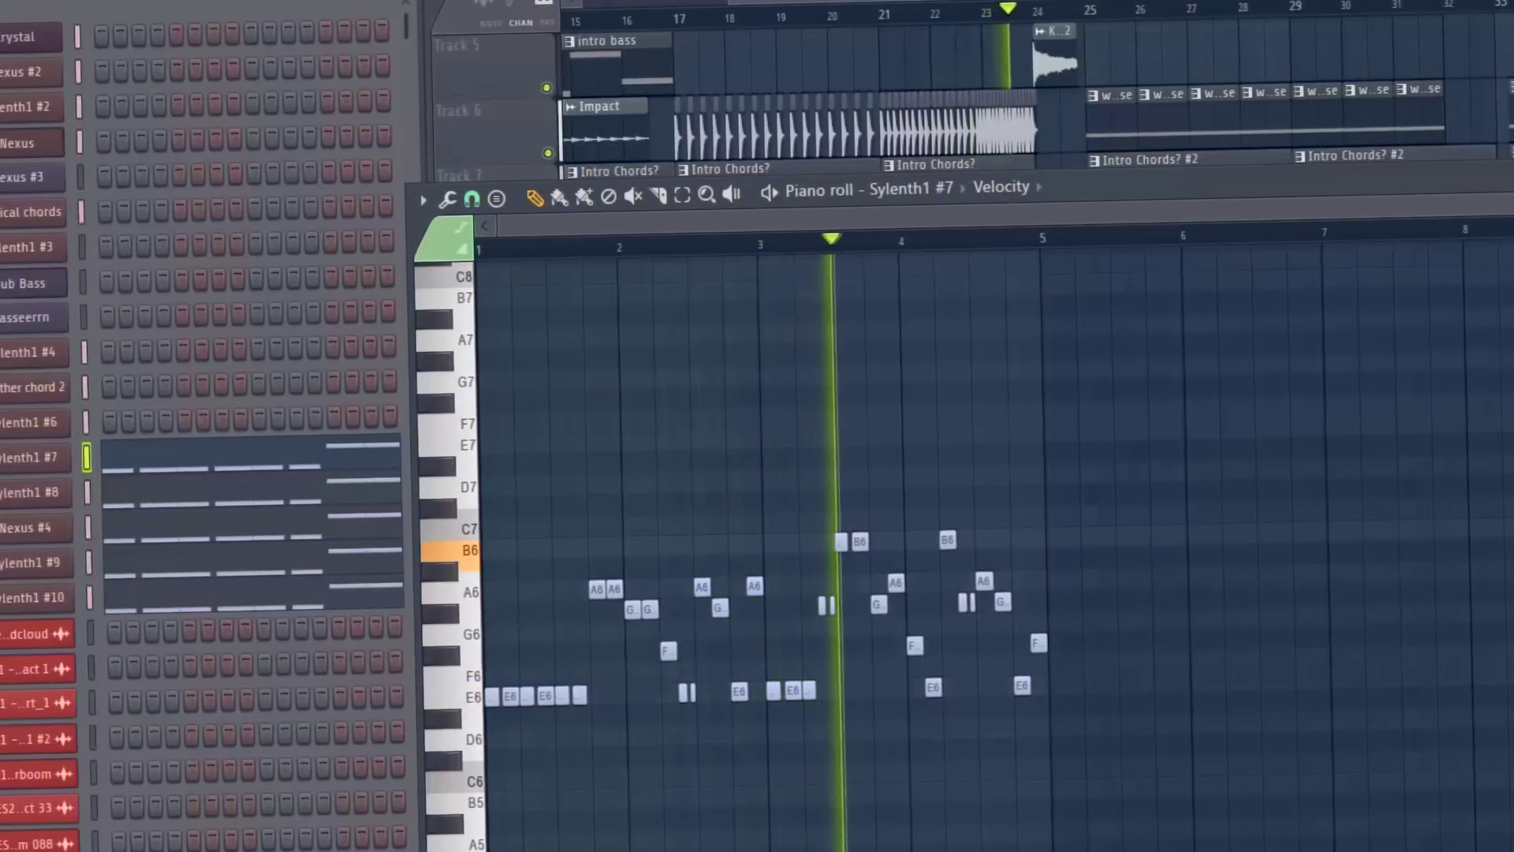
key("F7")
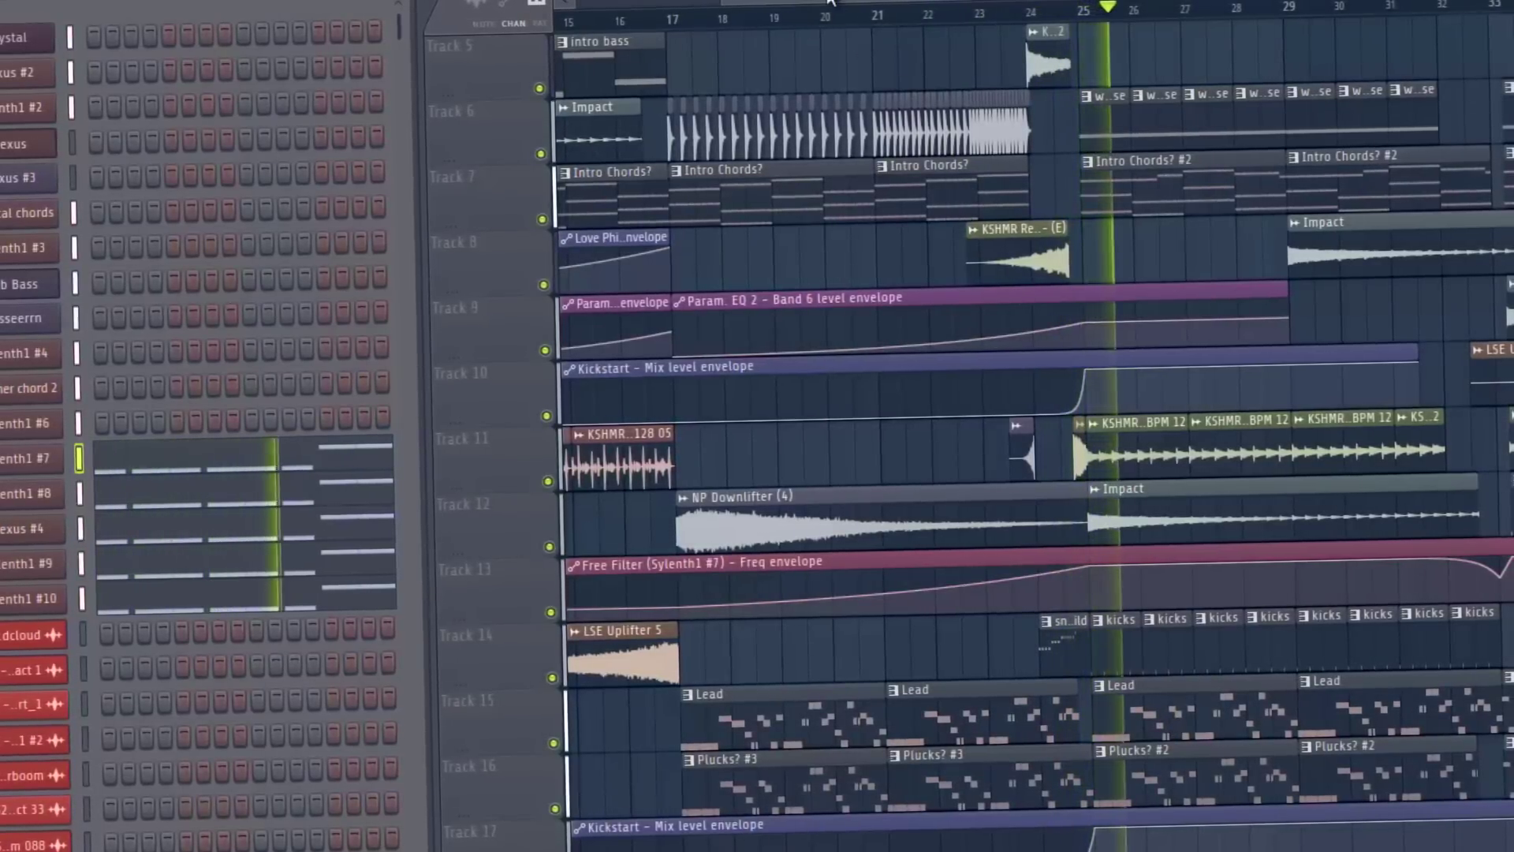
Follow the playback through the section from bar 25 to bar 41, examining its Bass, Chords, kicks and Lead clips
left_click_drag(830, 1, 881, 3)
scroll(1022, 383, "up", 1)
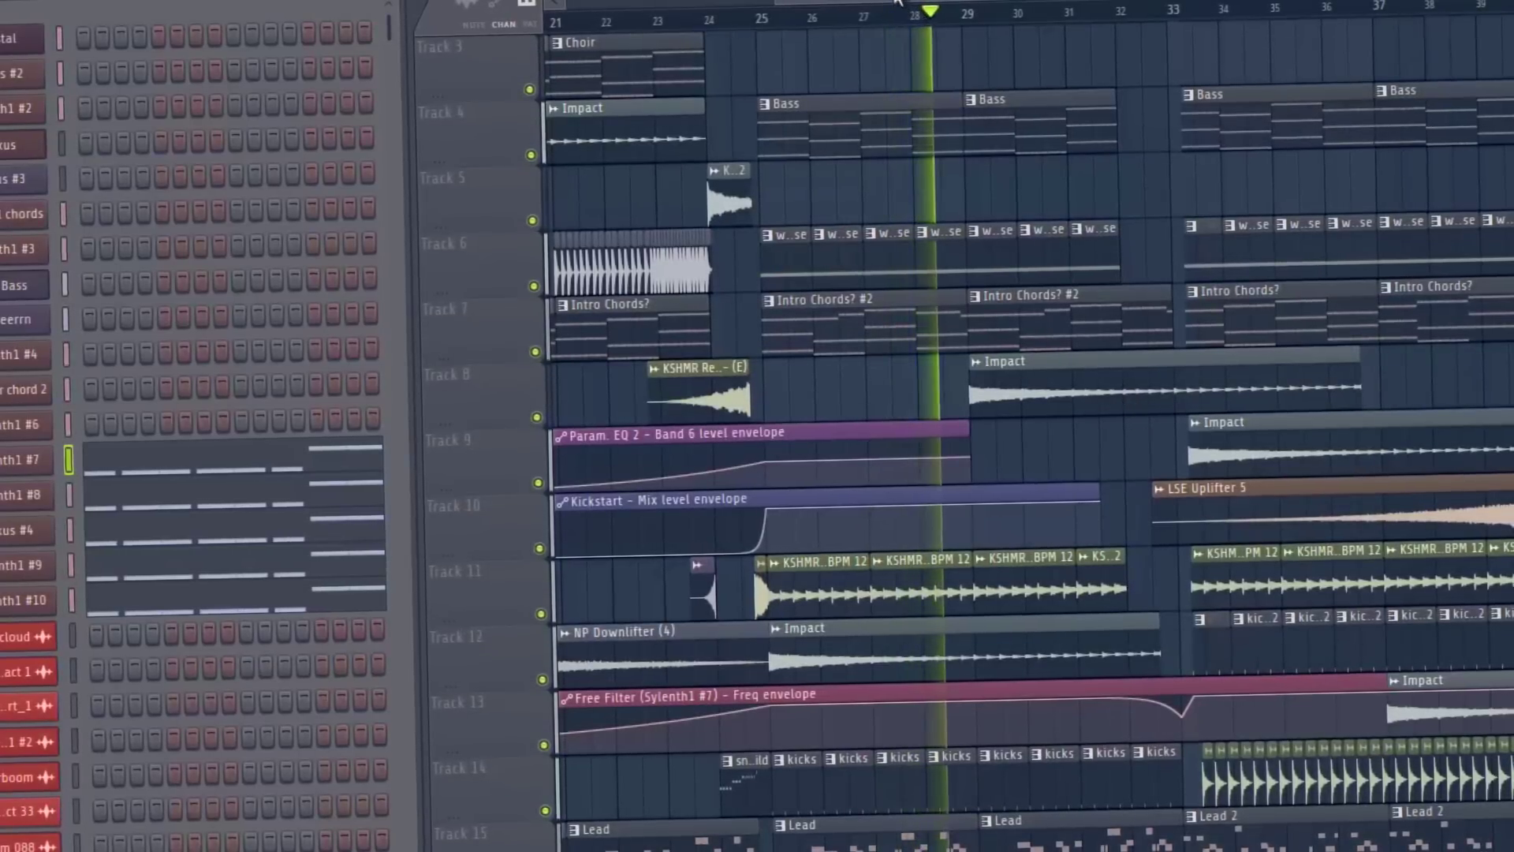
left_click_drag(897, 2, 904, 2)
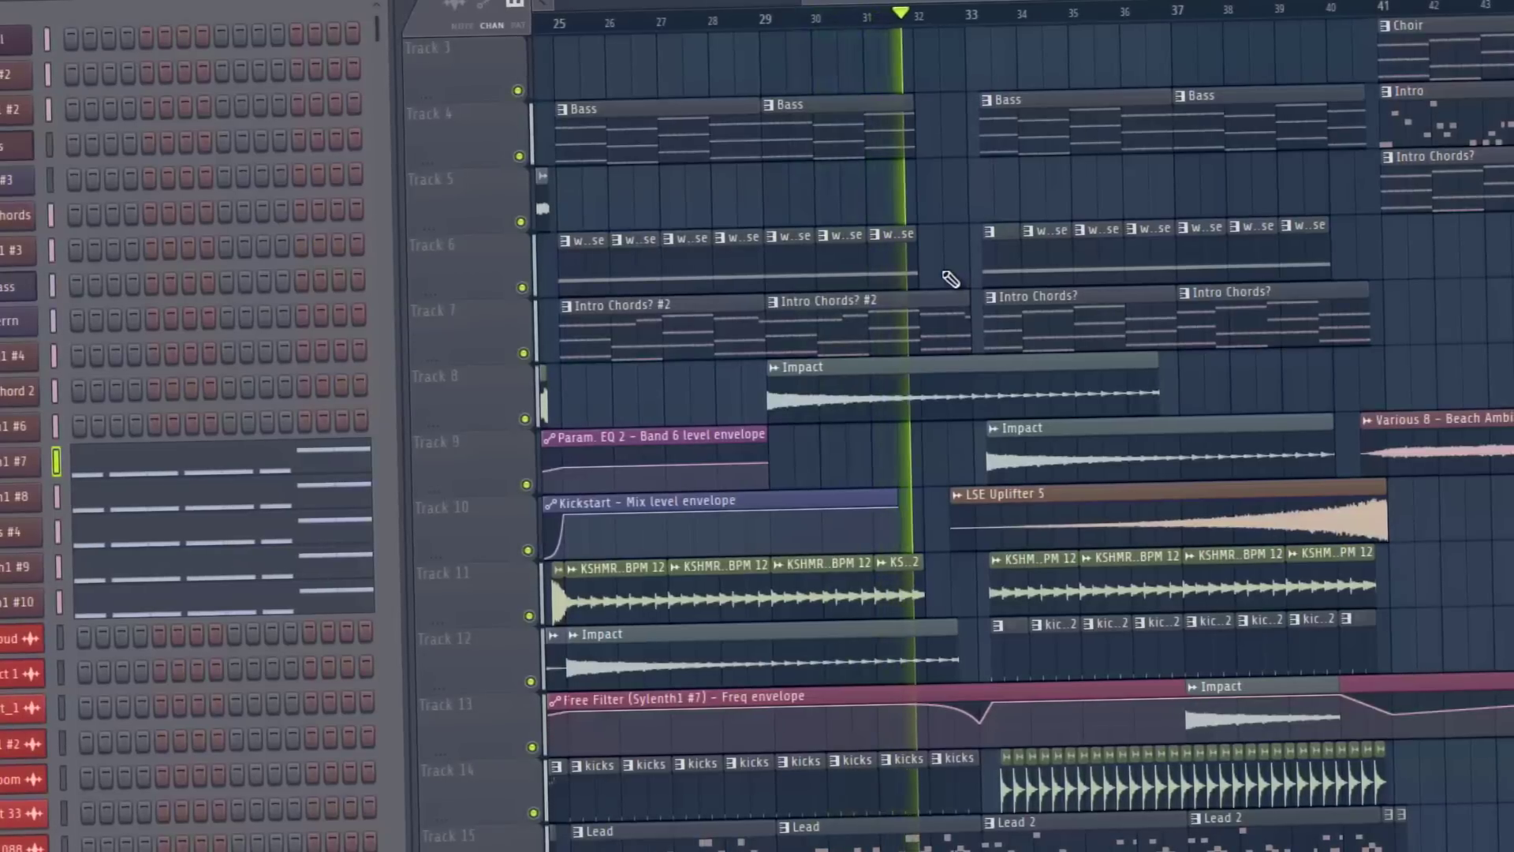
left_click_drag(878, 2, 968, 301)
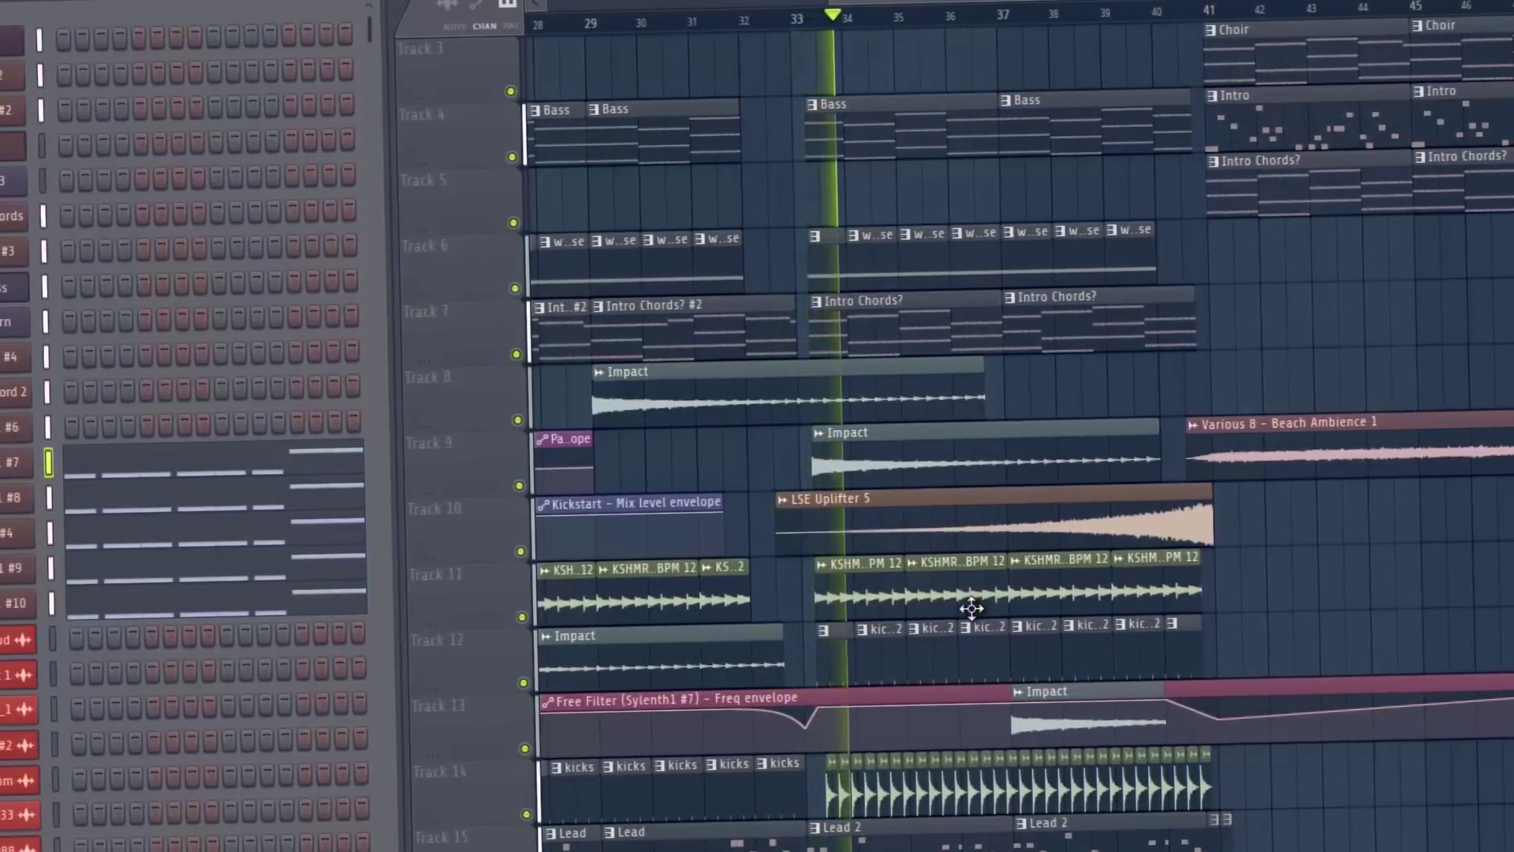
scroll(1158, 485, "up", 2)
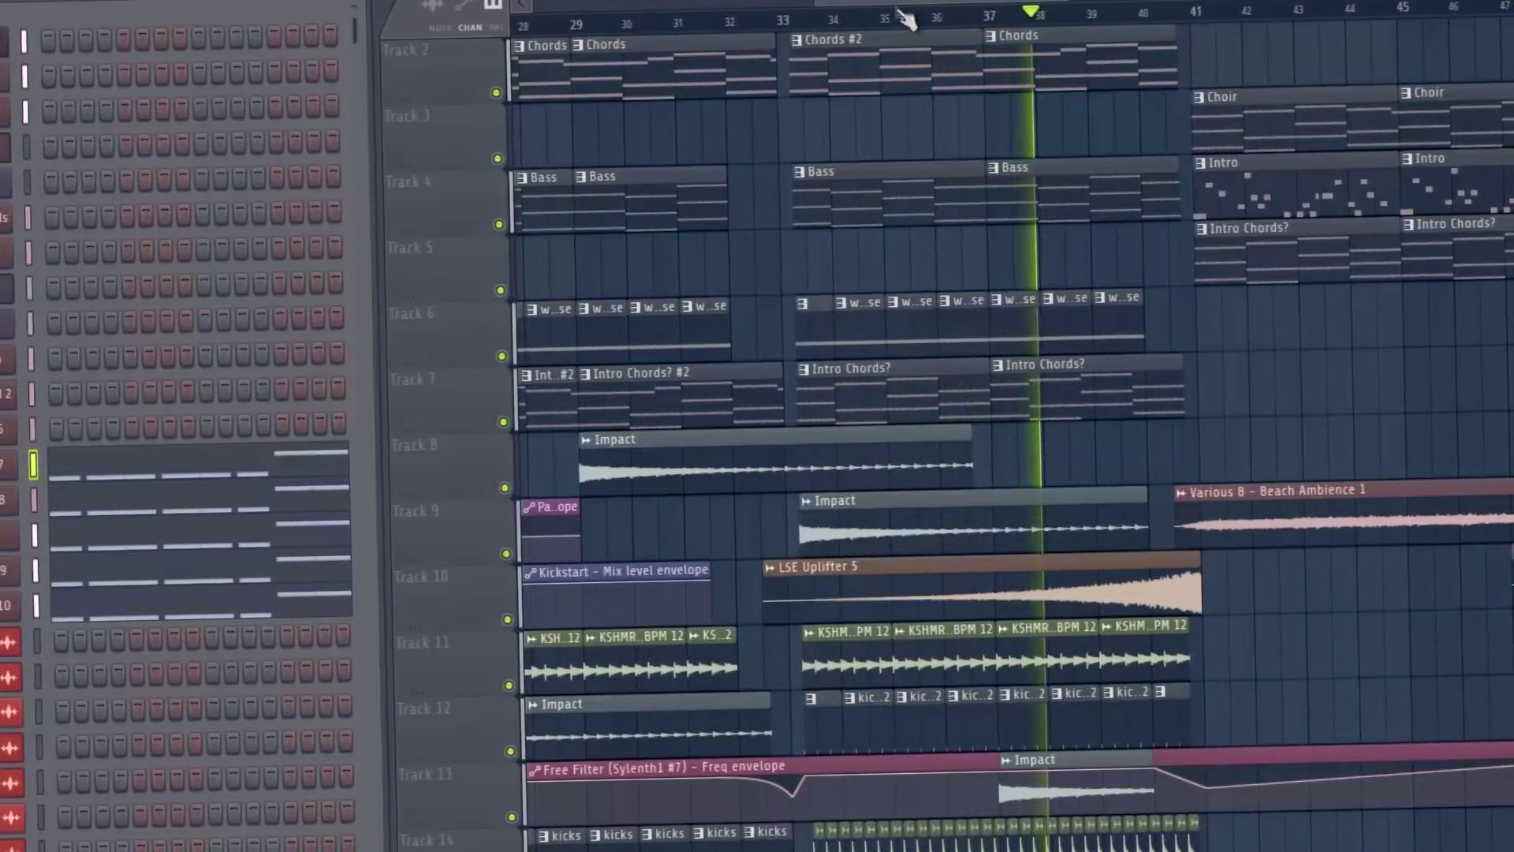
left_click_drag(903, 4, 931, 4)
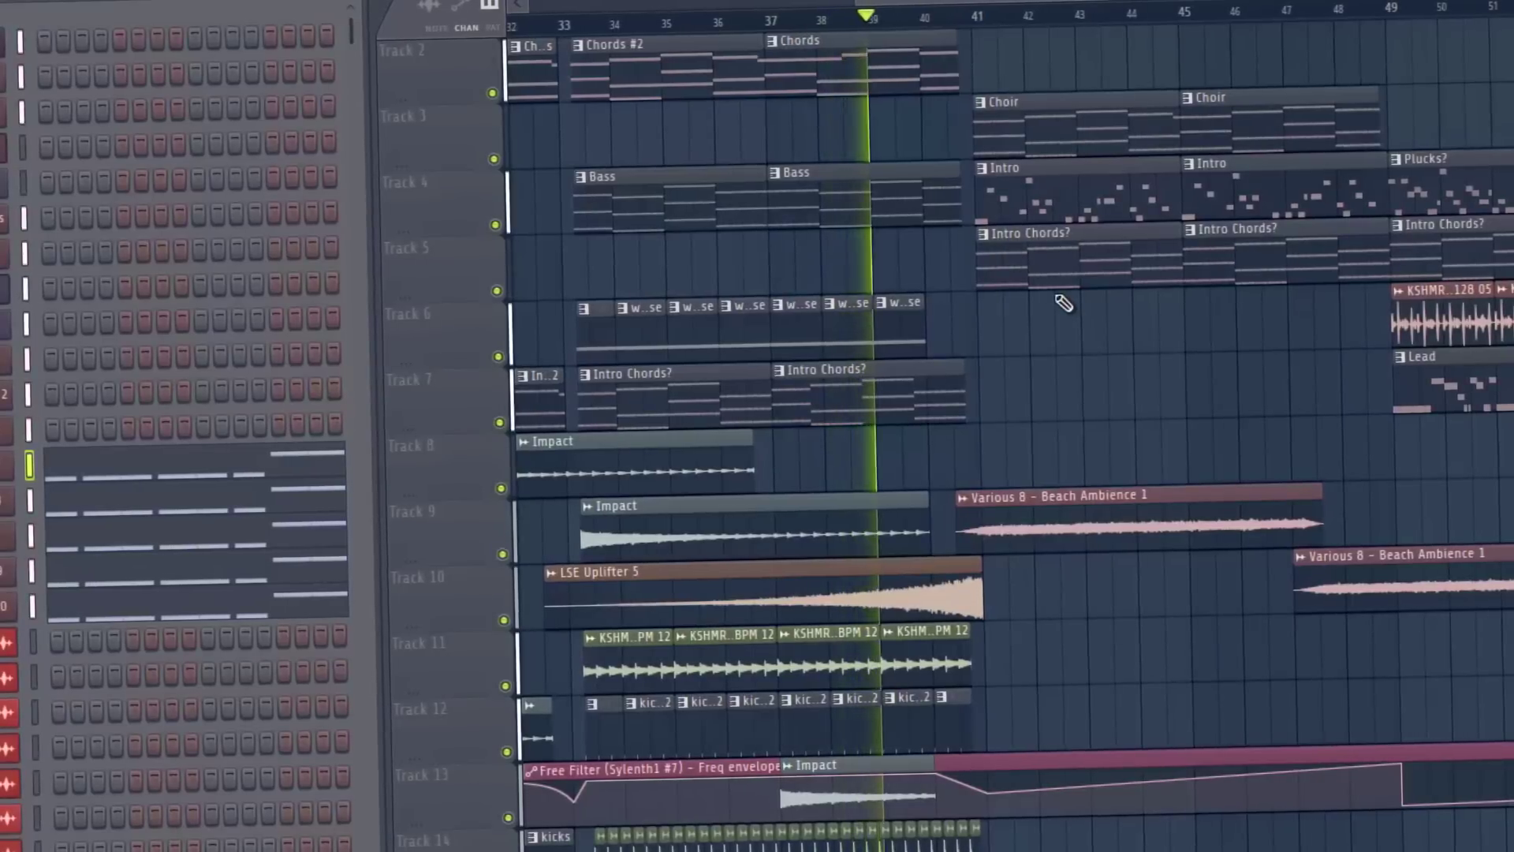
Examine the Nexus chord notes of the Choir pattern starting at bar 41 in the Piano roll and close the Piano roll
double_click(1031, 142)
scroll(1038, 575, "down", 2)
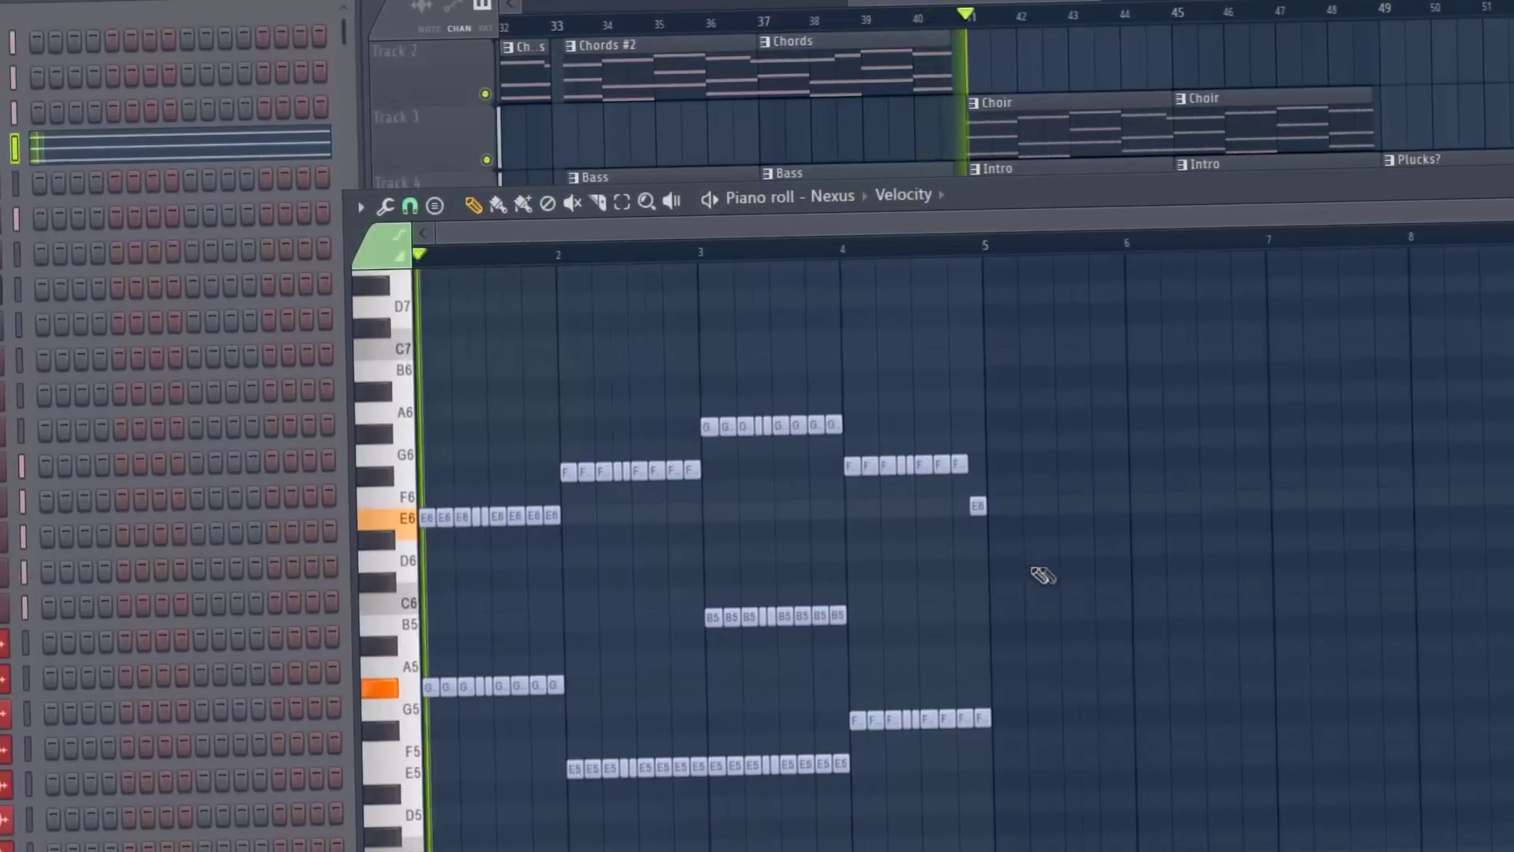
scroll(1215, 577, "down", 2)
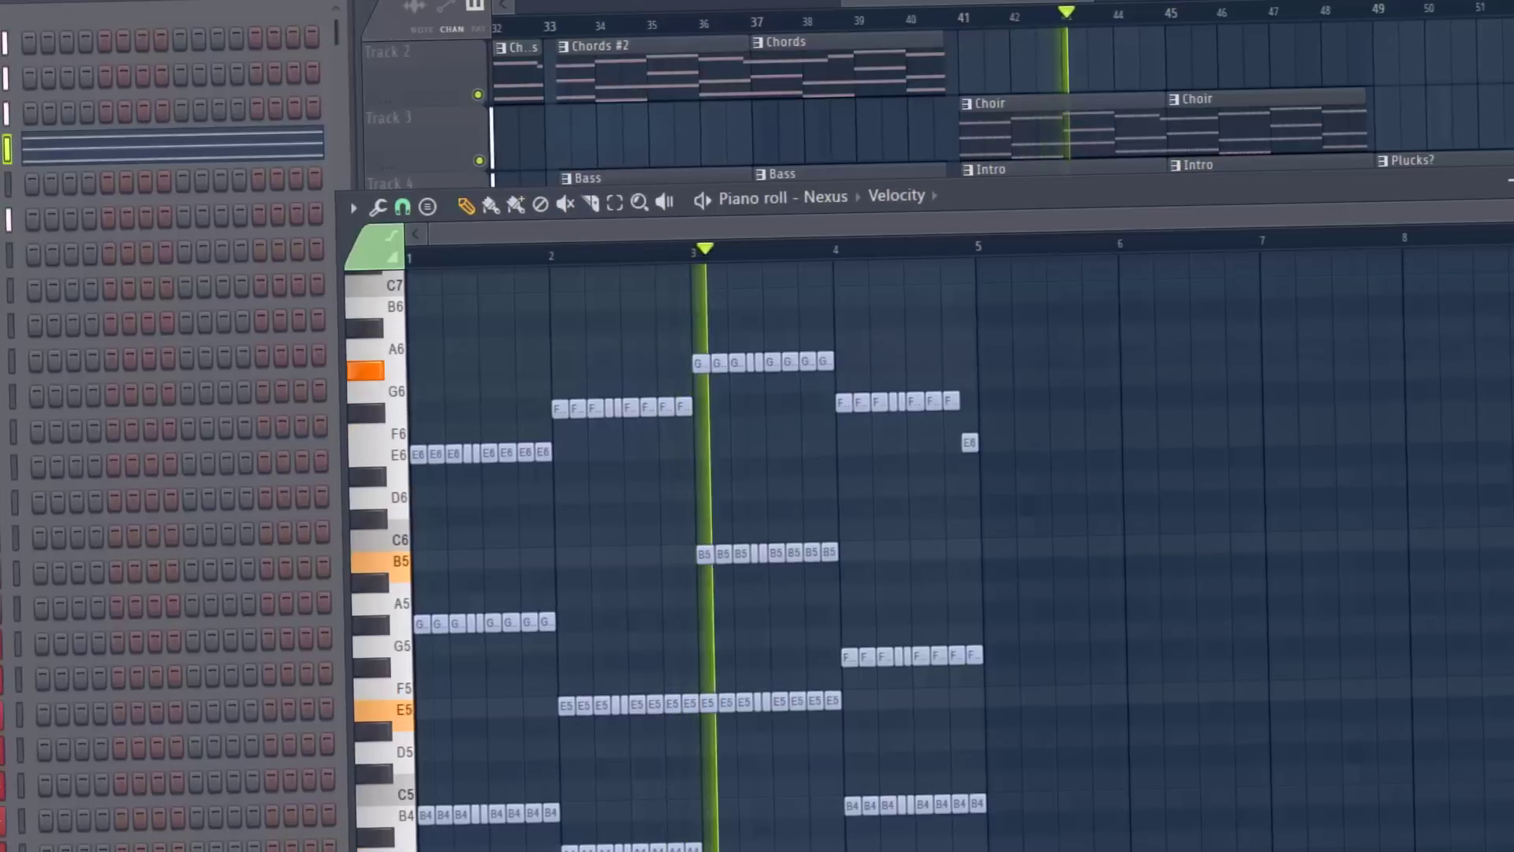
key("F7")
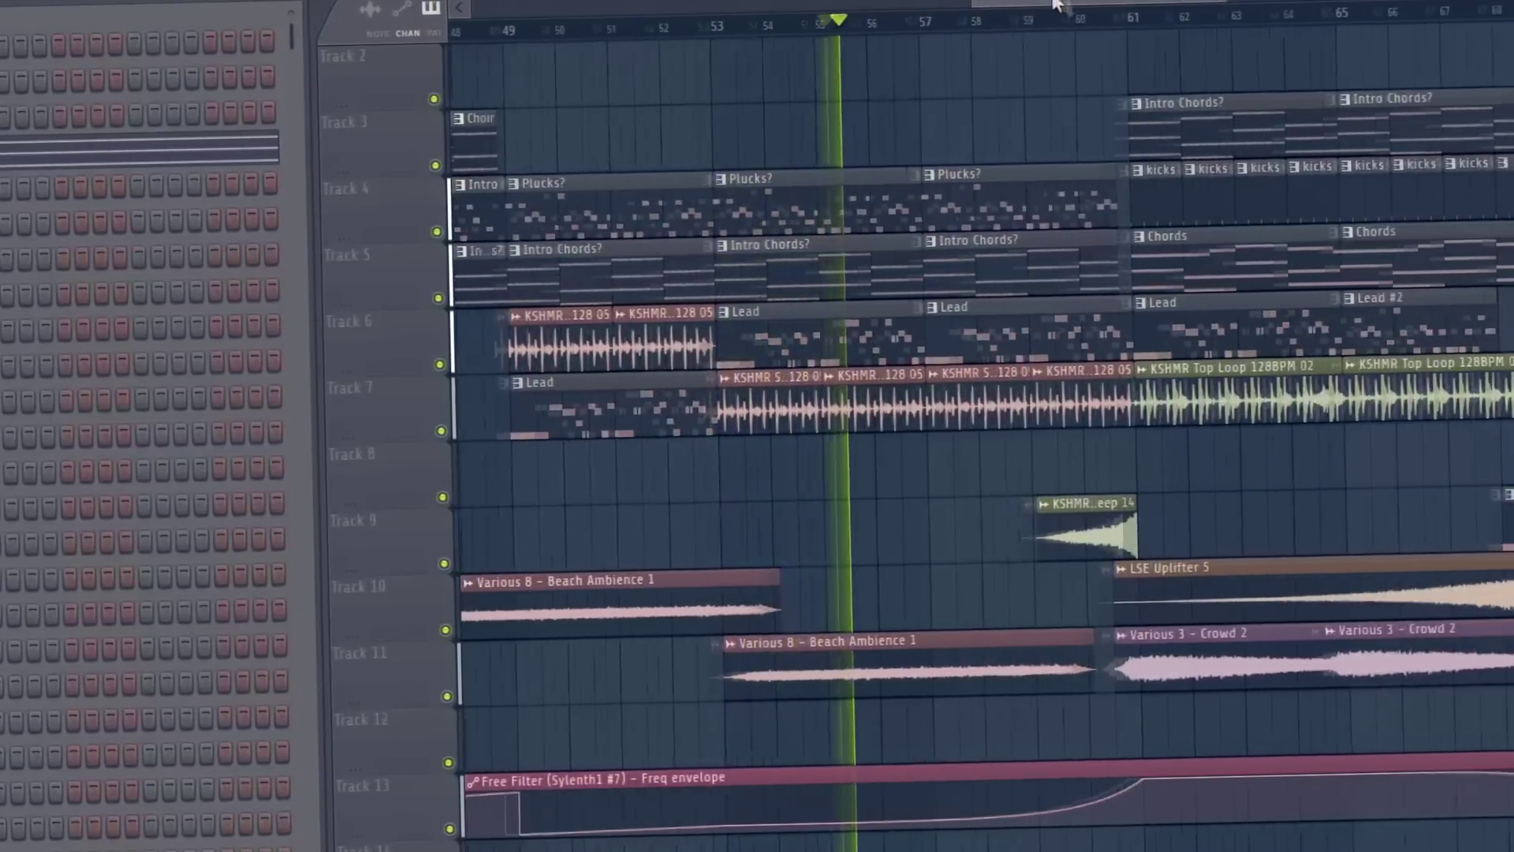
Follow the playback to bar 69 and examine the Sylenth1 #7 melody of the Lead pattern on Track 11 in the Piano roll
scroll(1166, 245, "up", 1)
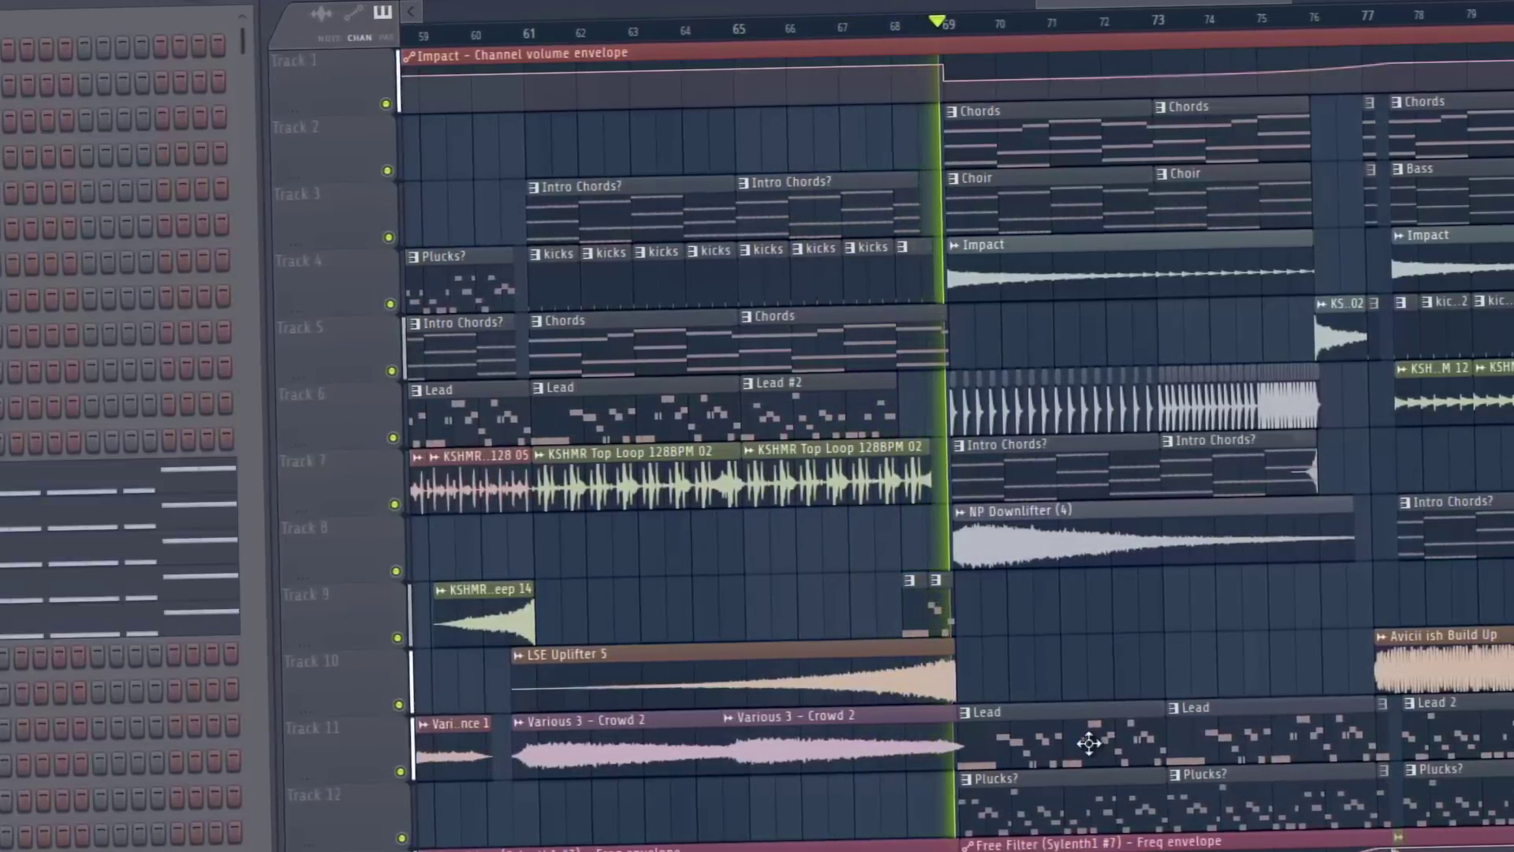
key("F7")
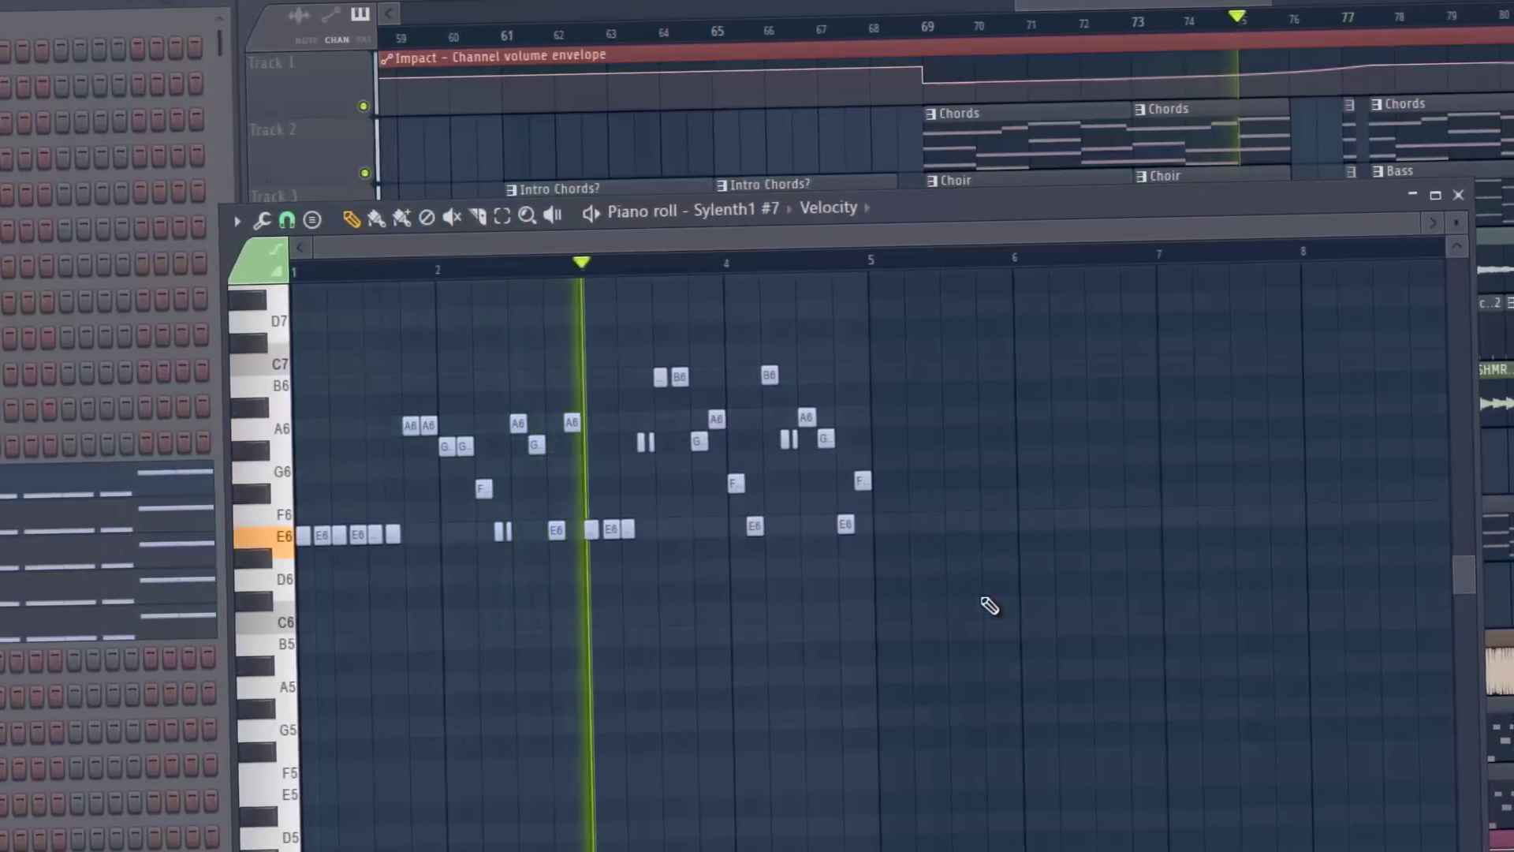
left_click(1257, 79)
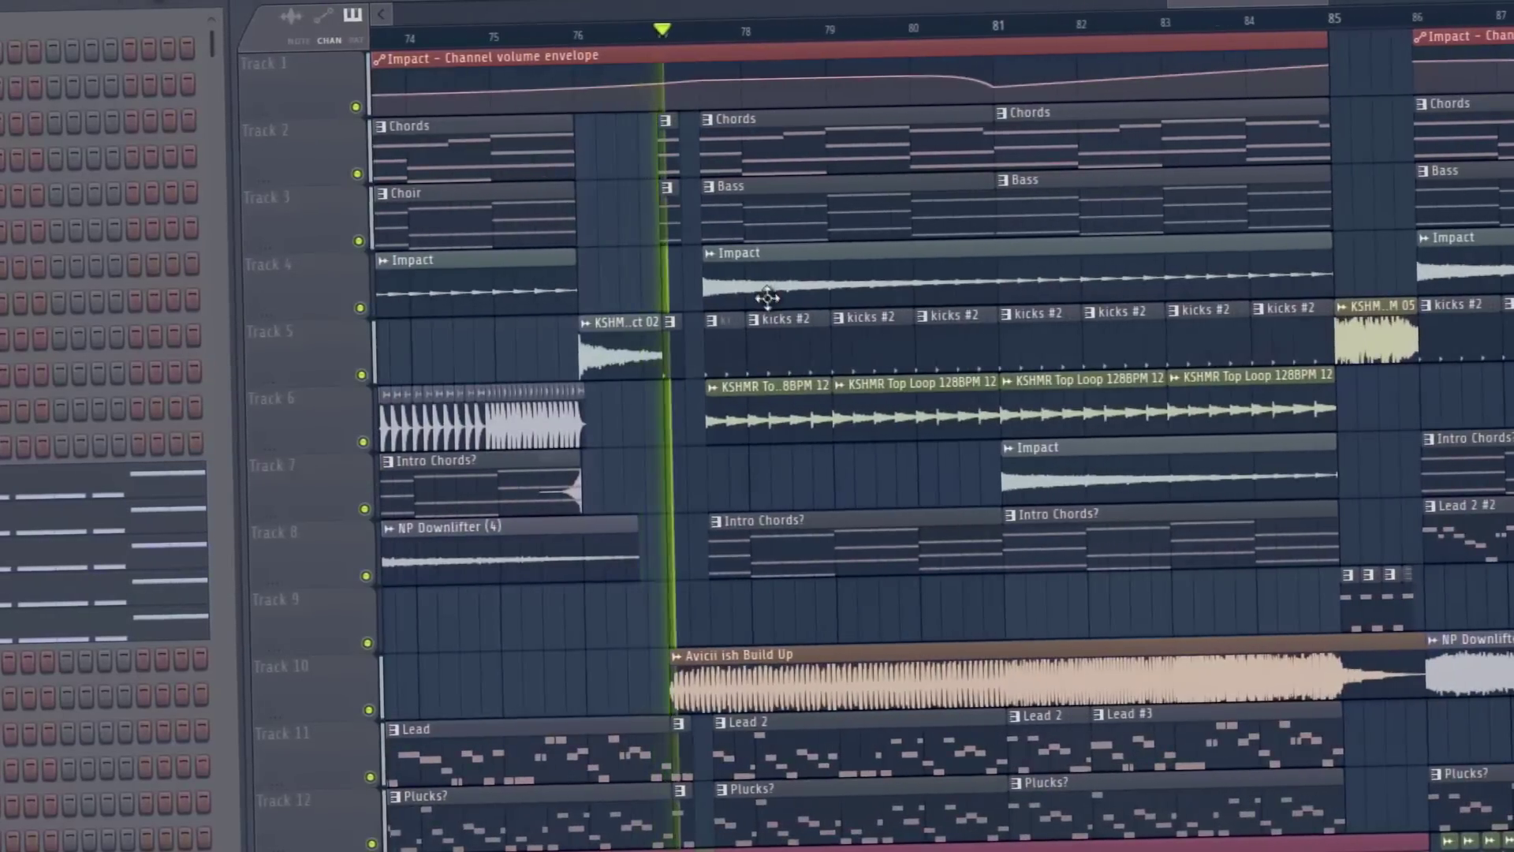
Examine the Sylenth1 #7 melody of the Lead 2 pattern on Track 11 after bar 77 and close the Piano roll
scroll(949, 602, "down", 1)
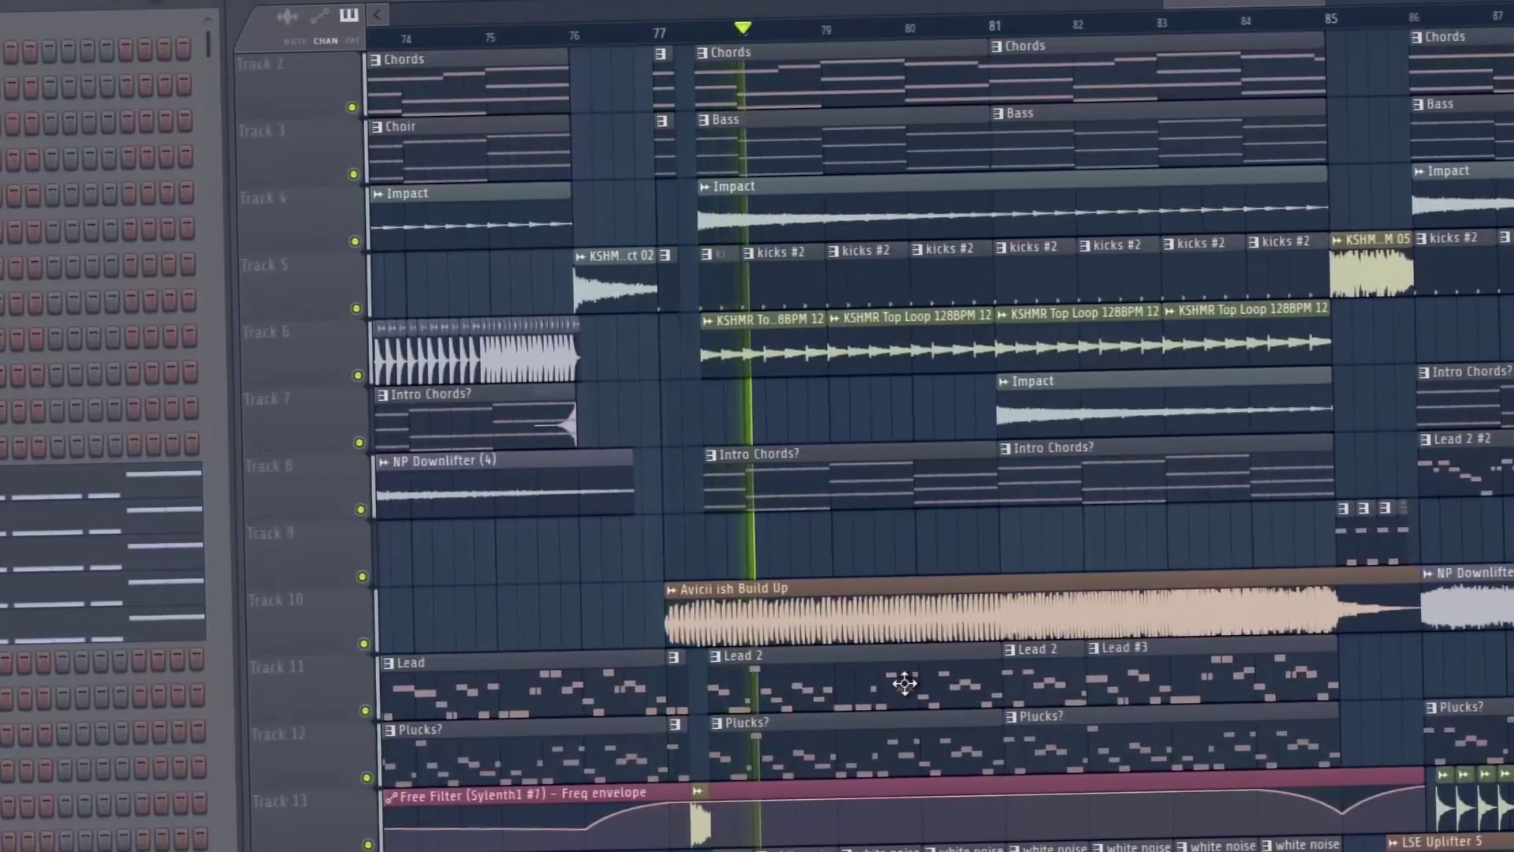
double_click(905, 683)
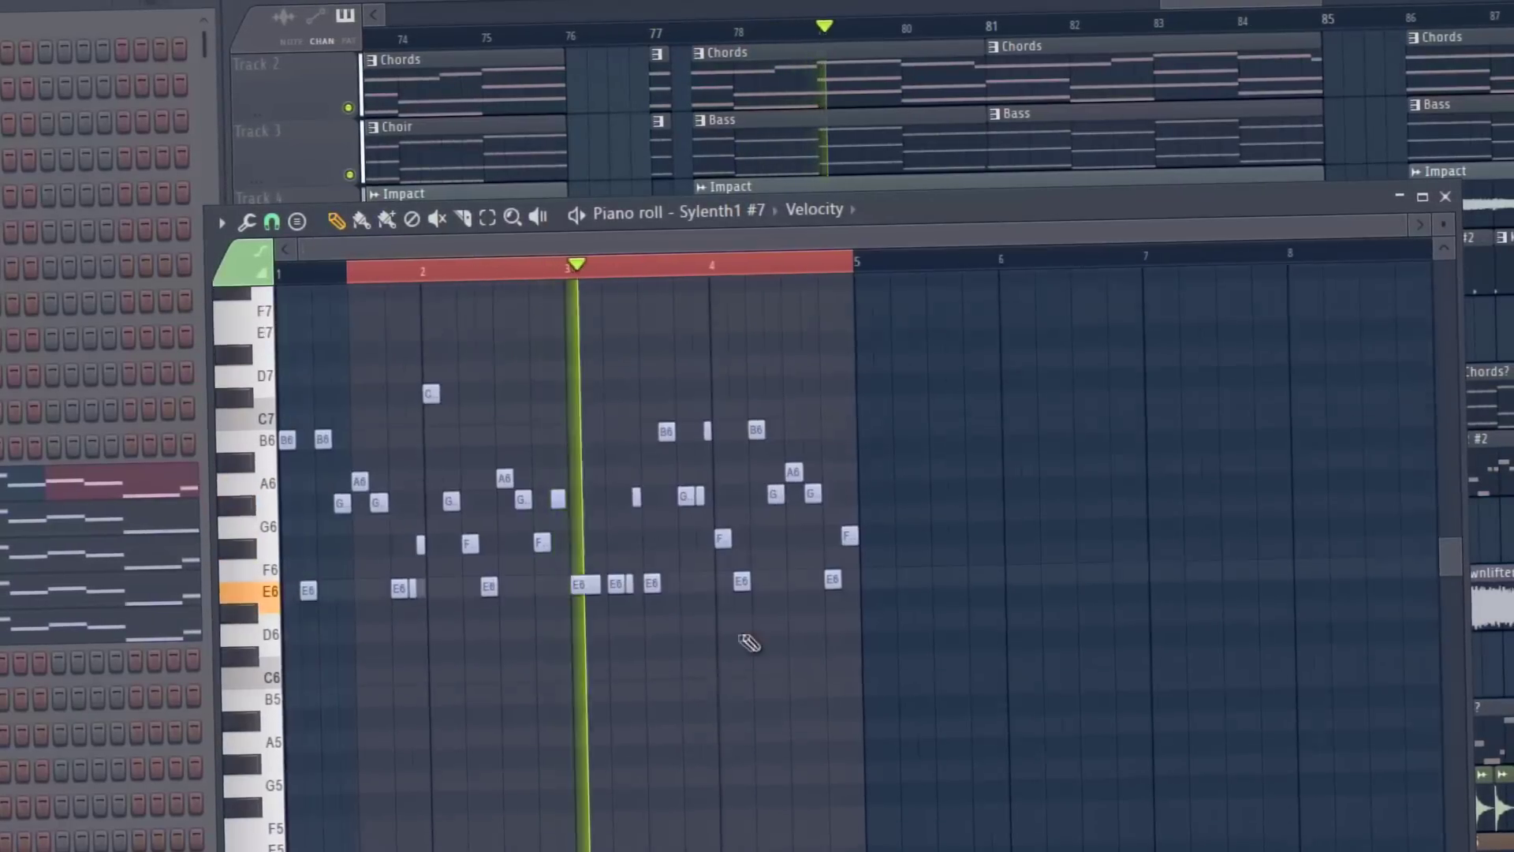
scroll(750, 643, "up", 2)
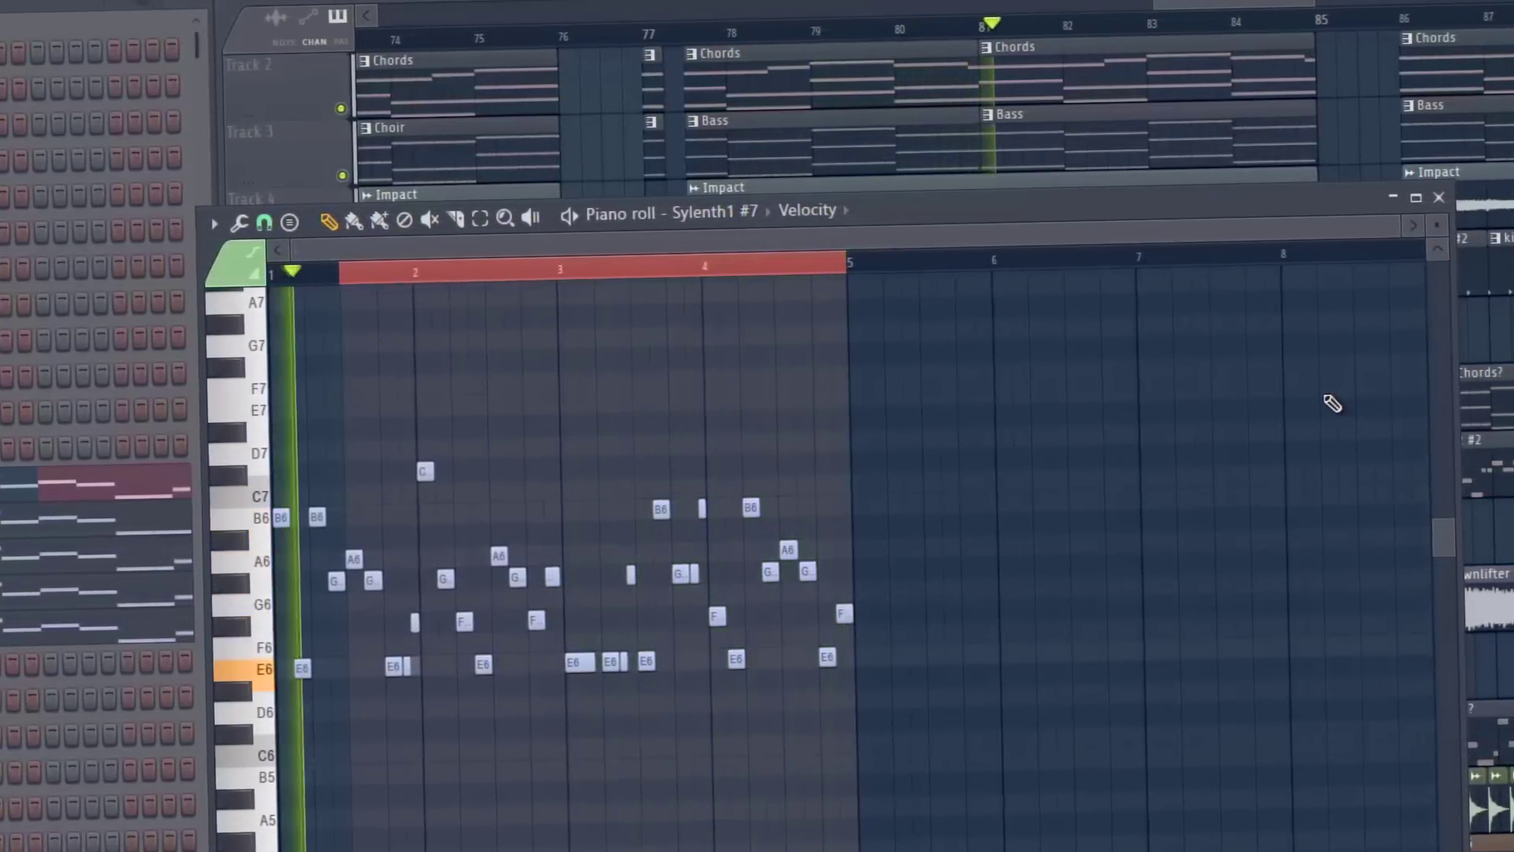
left_click(1438, 199)
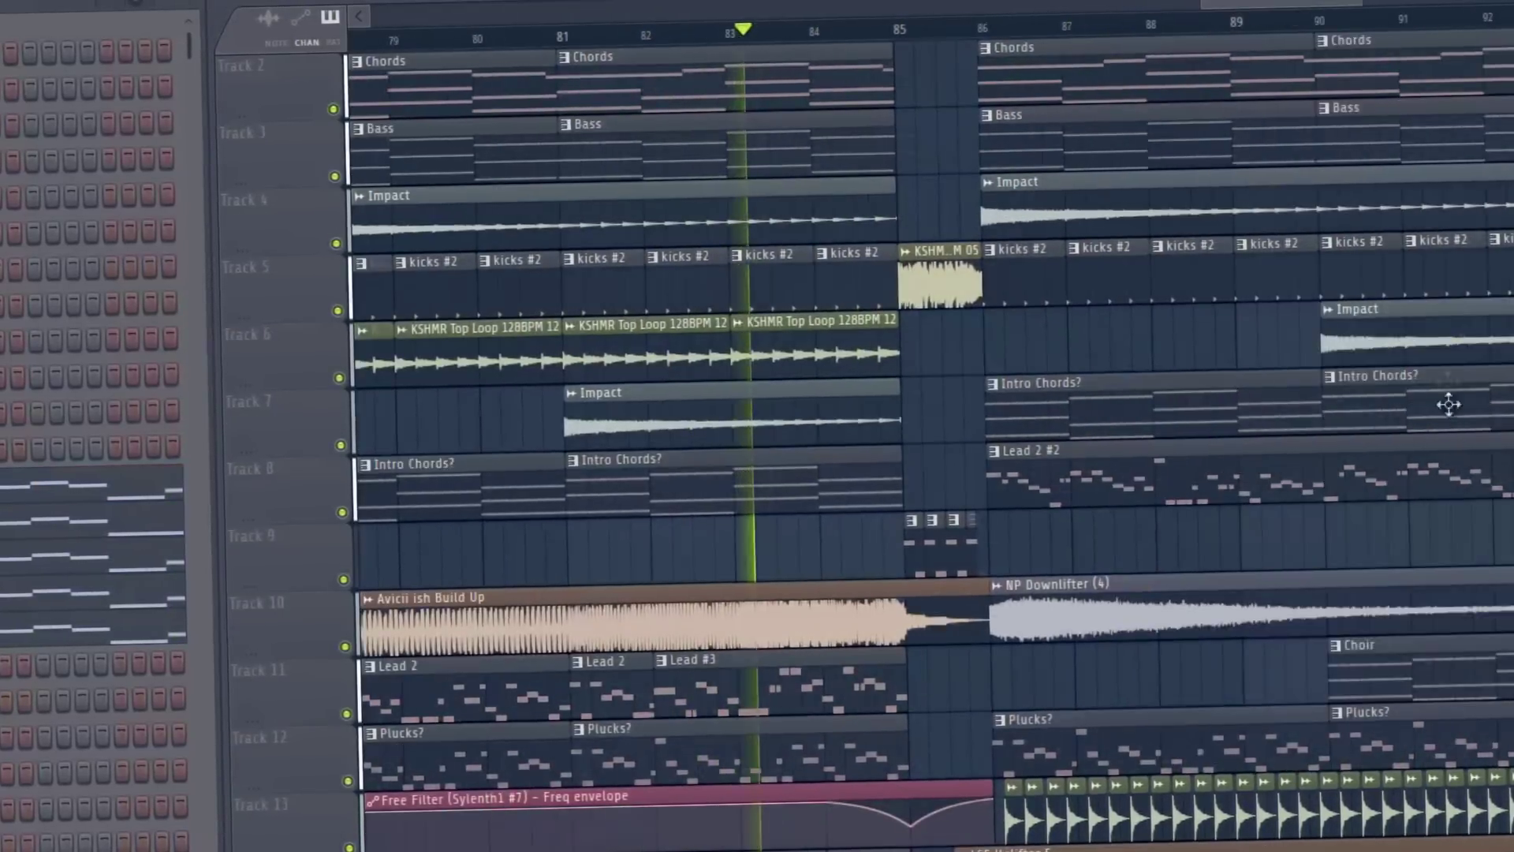
Examine the full Sylenth1 #7 melody of the Lead 2 #2 pattern at bar 86 on Track 8 and close the Piano roll
scroll(1449, 405, "up", 3)
left_click_drag(1300, 5, 1271, 4)
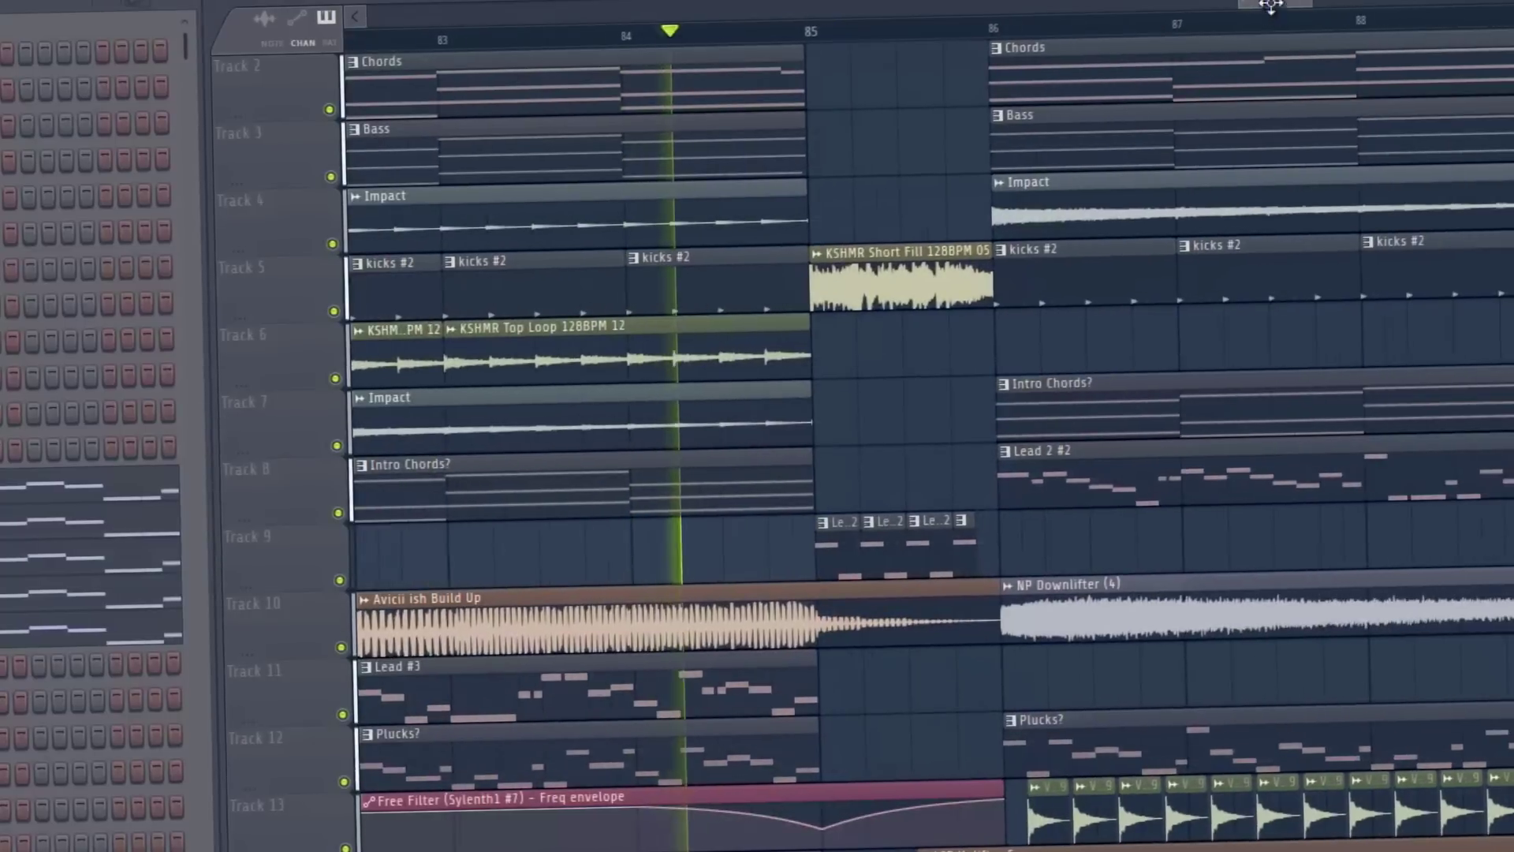
scroll(1096, 717, "up", 2)
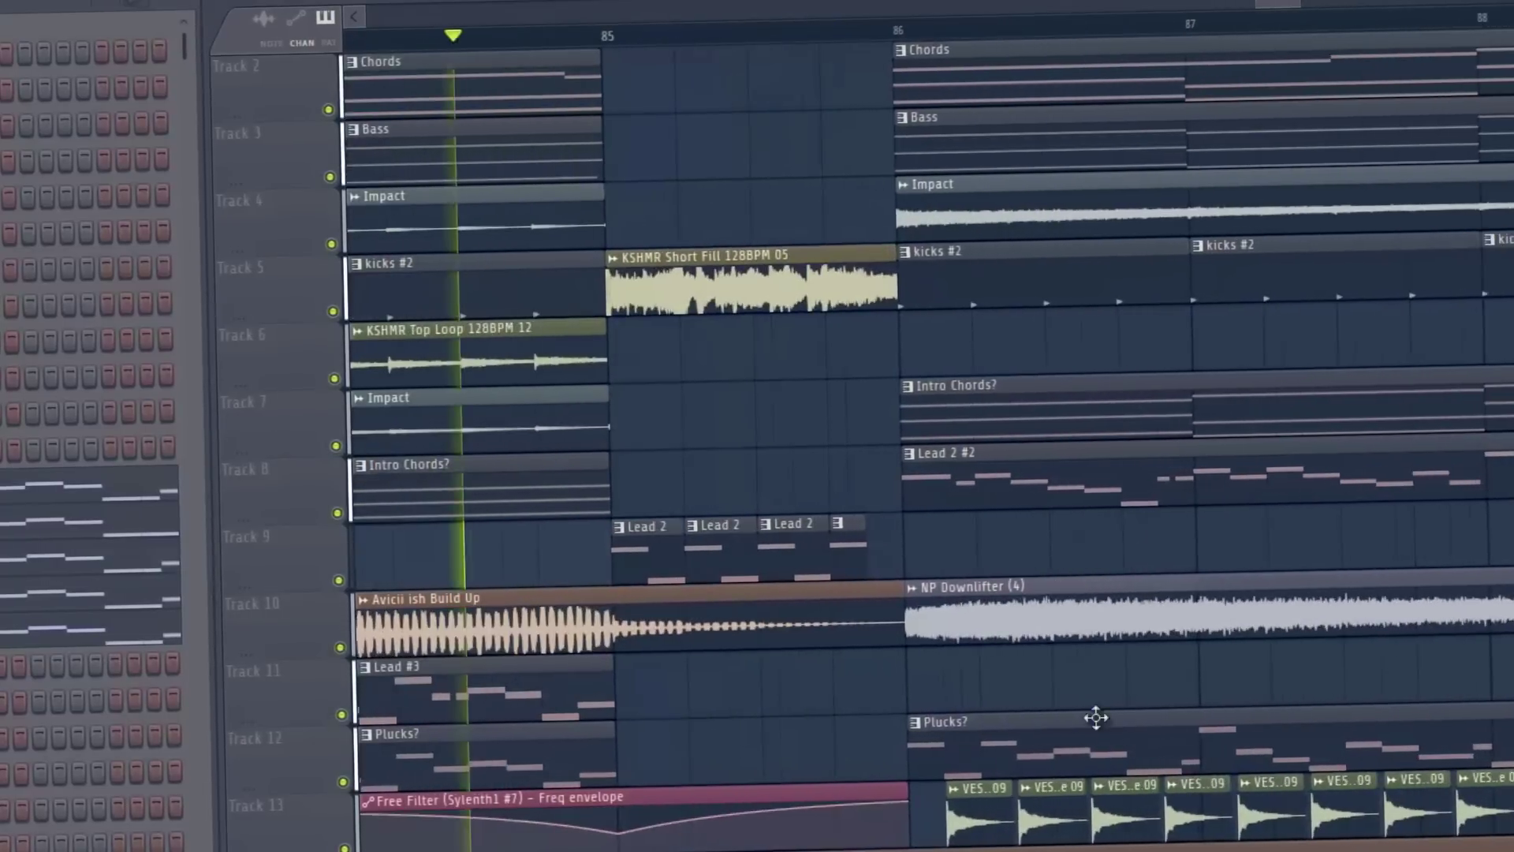
double_click(1016, 482)
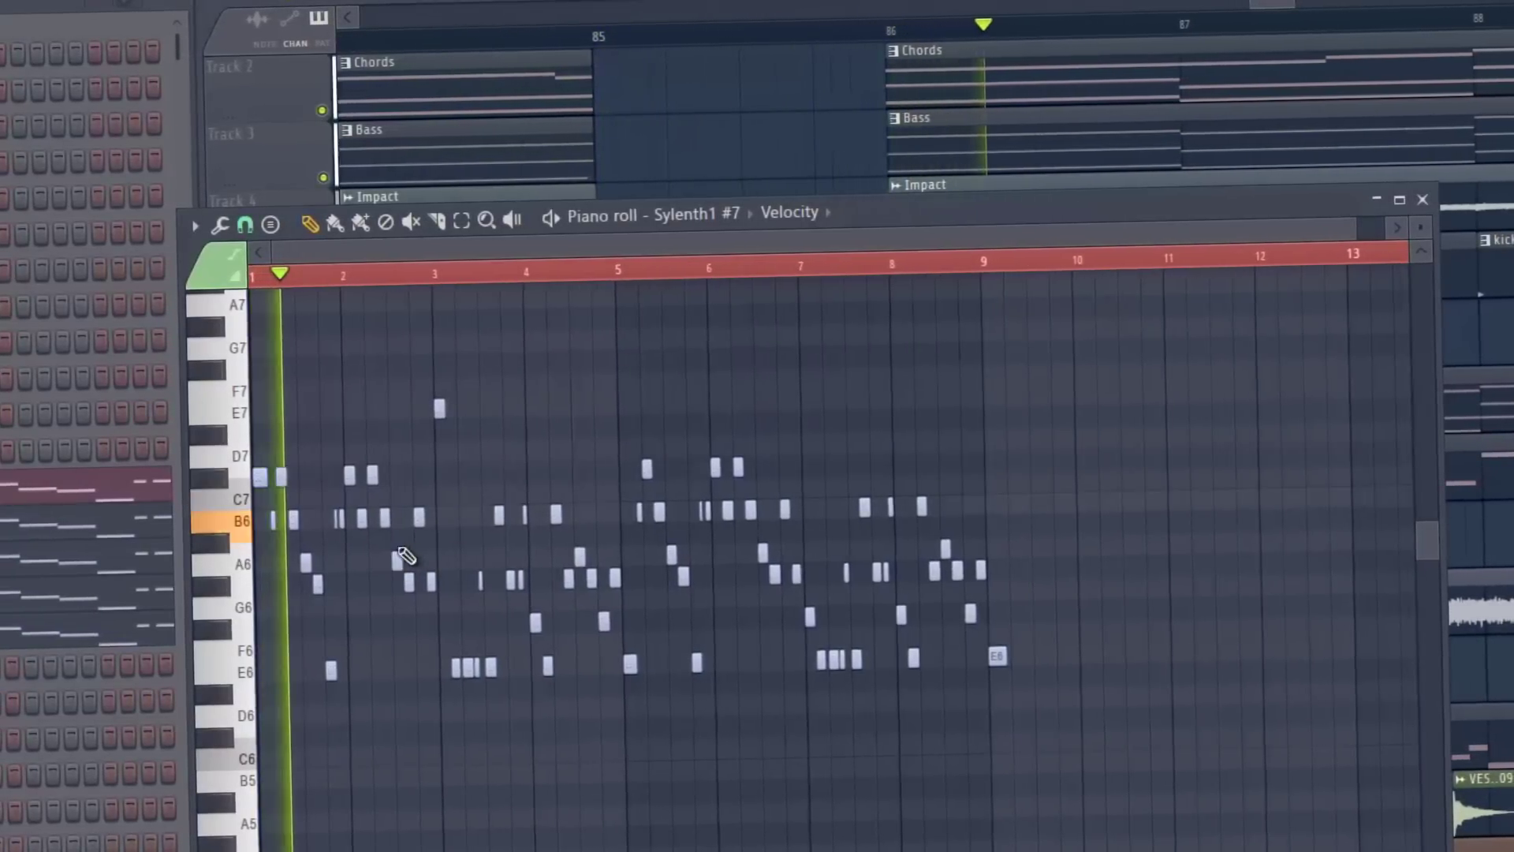
scroll(413, 256, "up", 4)
left_click_drag(451, 248, 749, 266)
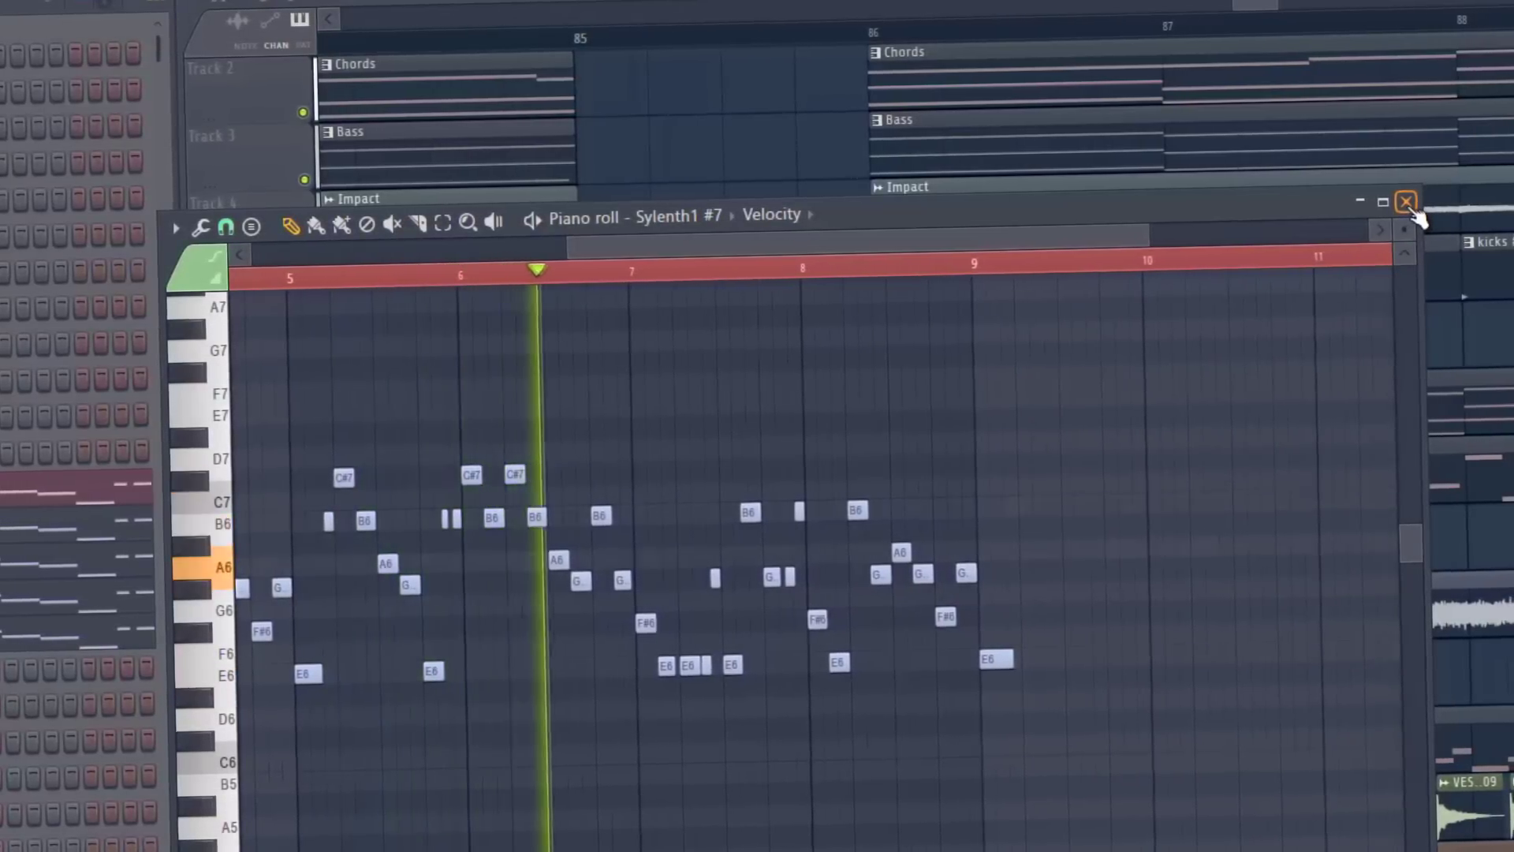
left_click(1406, 203)
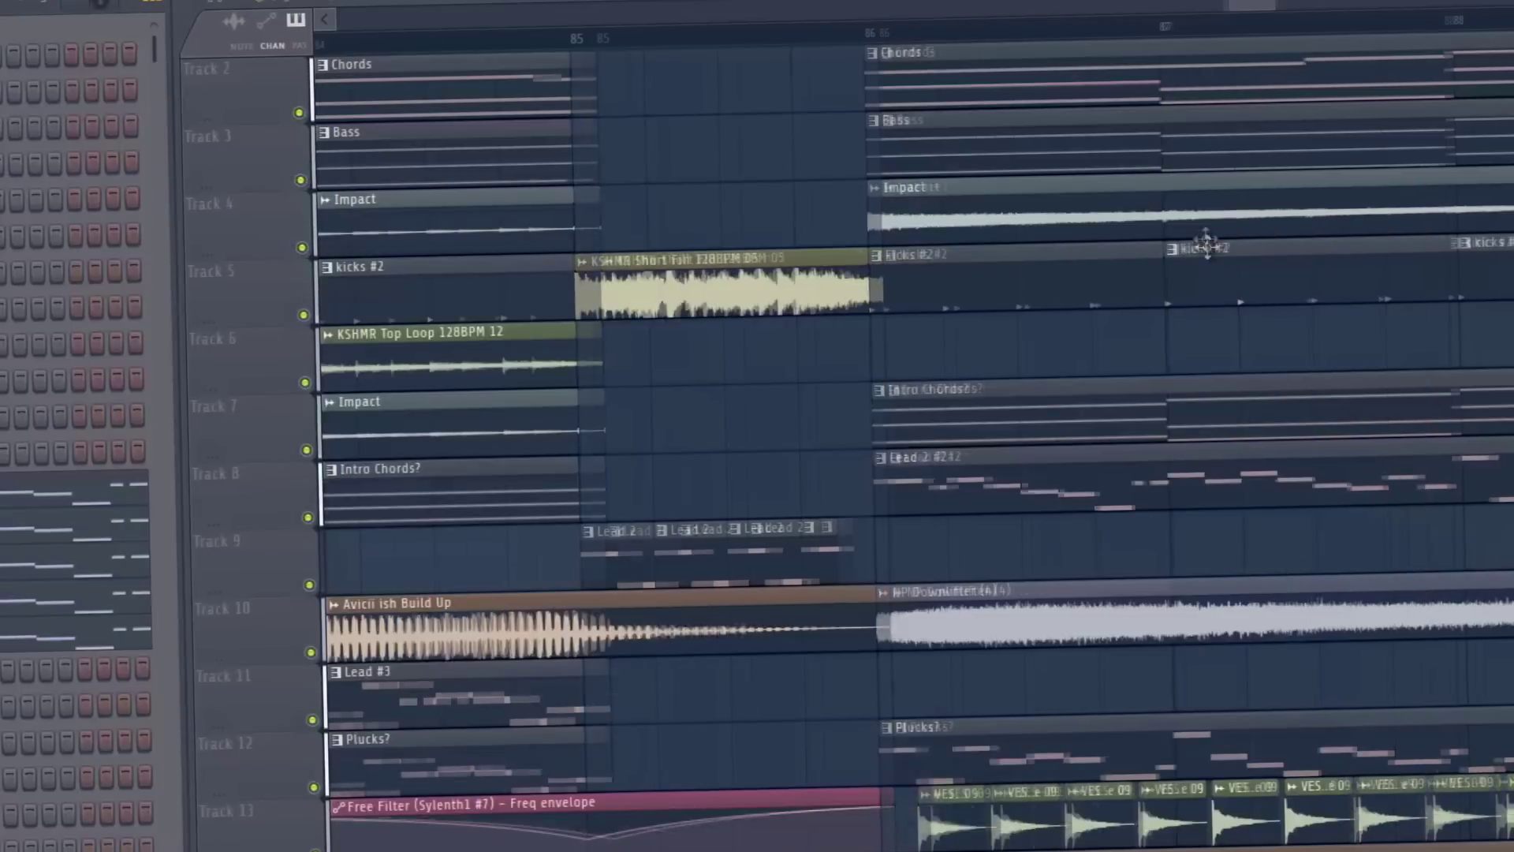
Examine the Crystal melody of the closing Intro pattern near bar 94 in the Piano roll and close the Piano roll
scroll(1215, 256, "down", 4)
left_click_drag(1203, 6, 1325, 6)
double_click(929, 530)
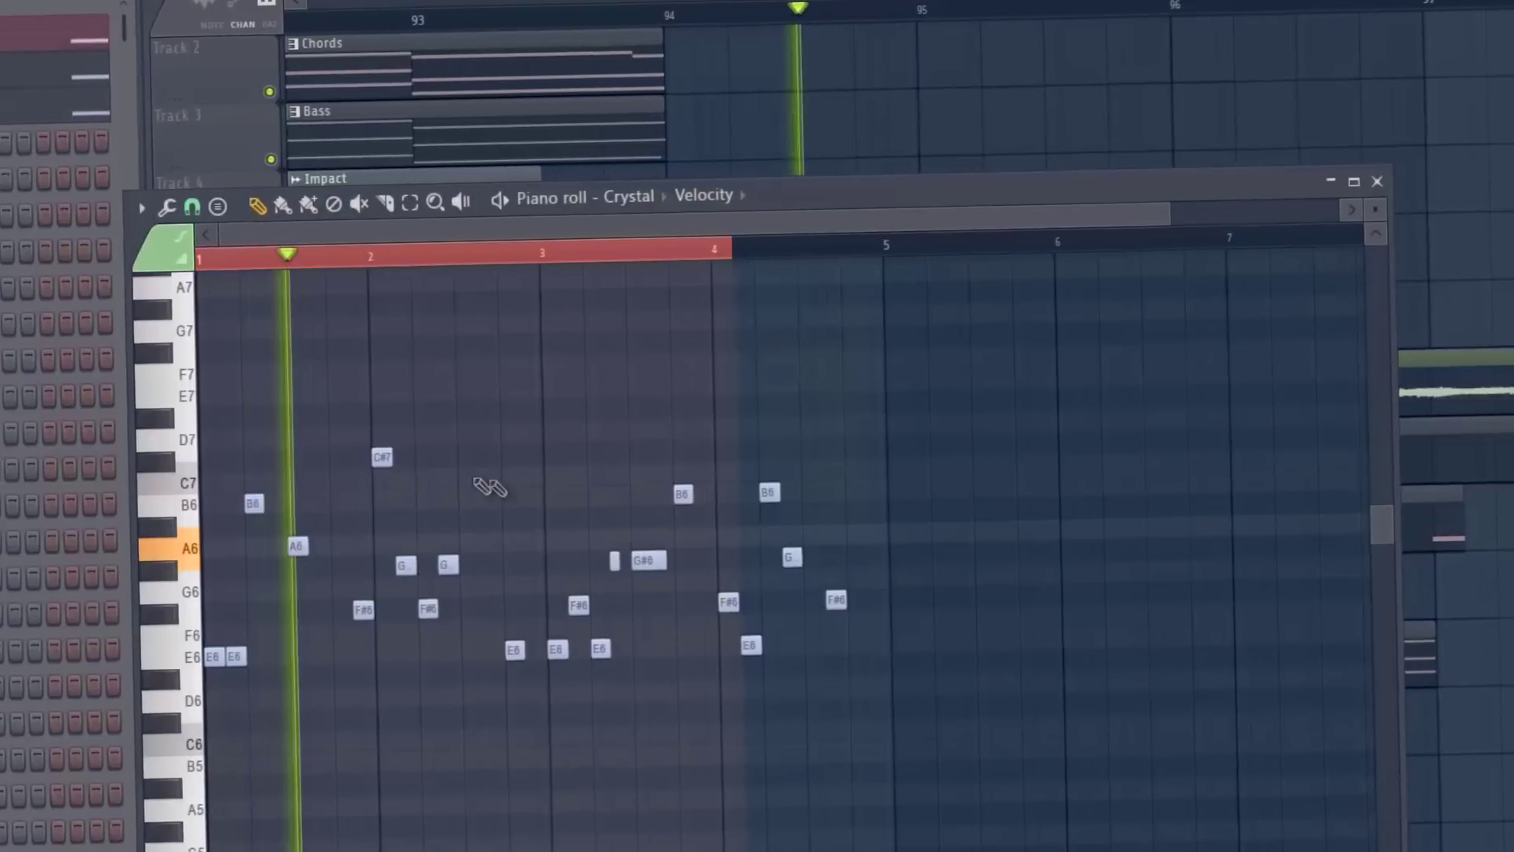
scroll(465, 207, "up", 4)
left_click_drag(403, 231, 660, 226)
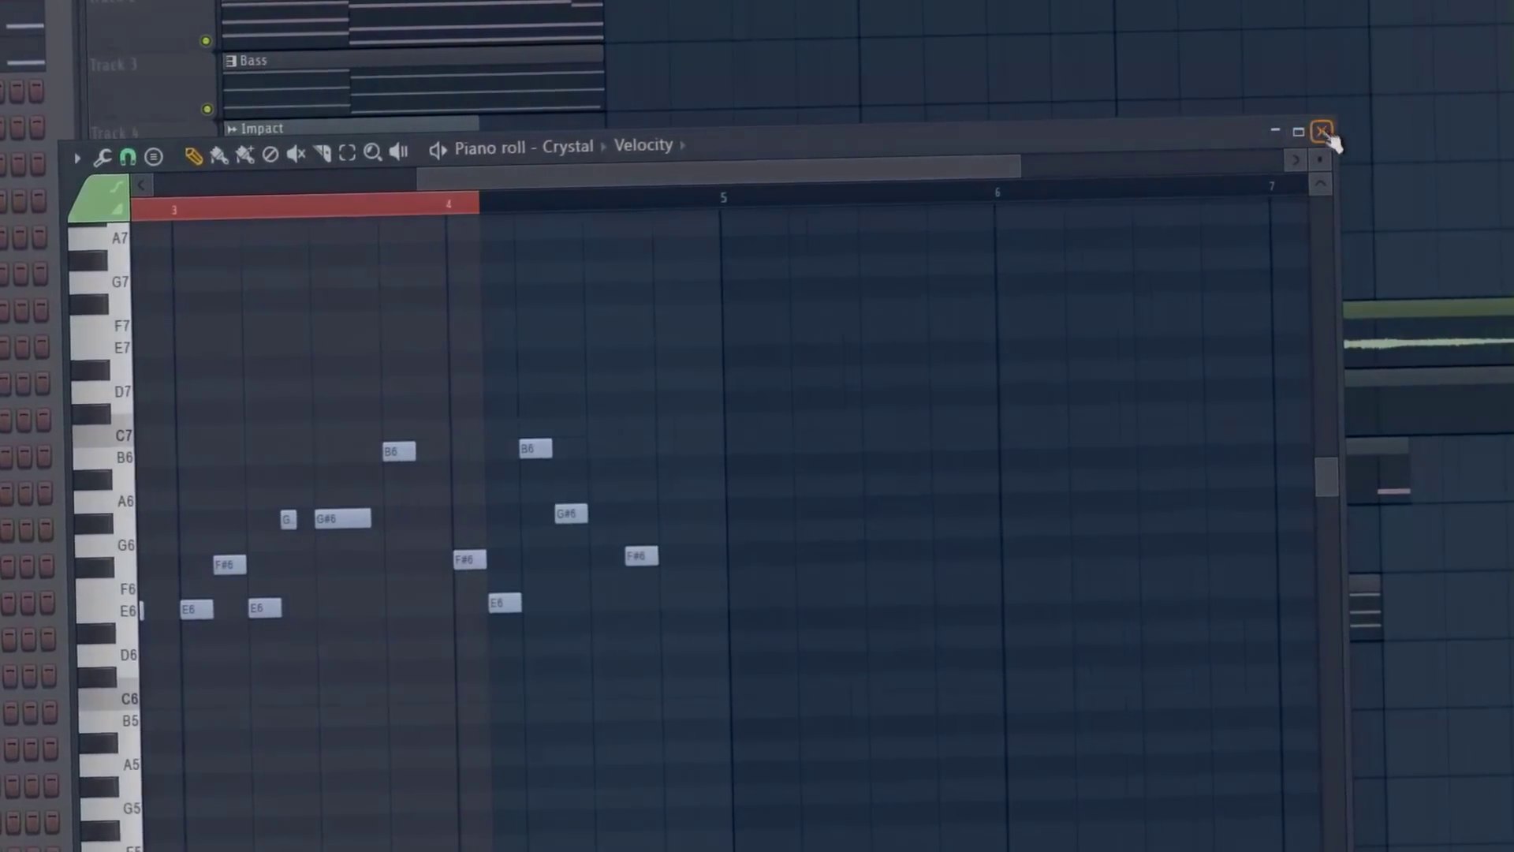
left_click(1323, 132)
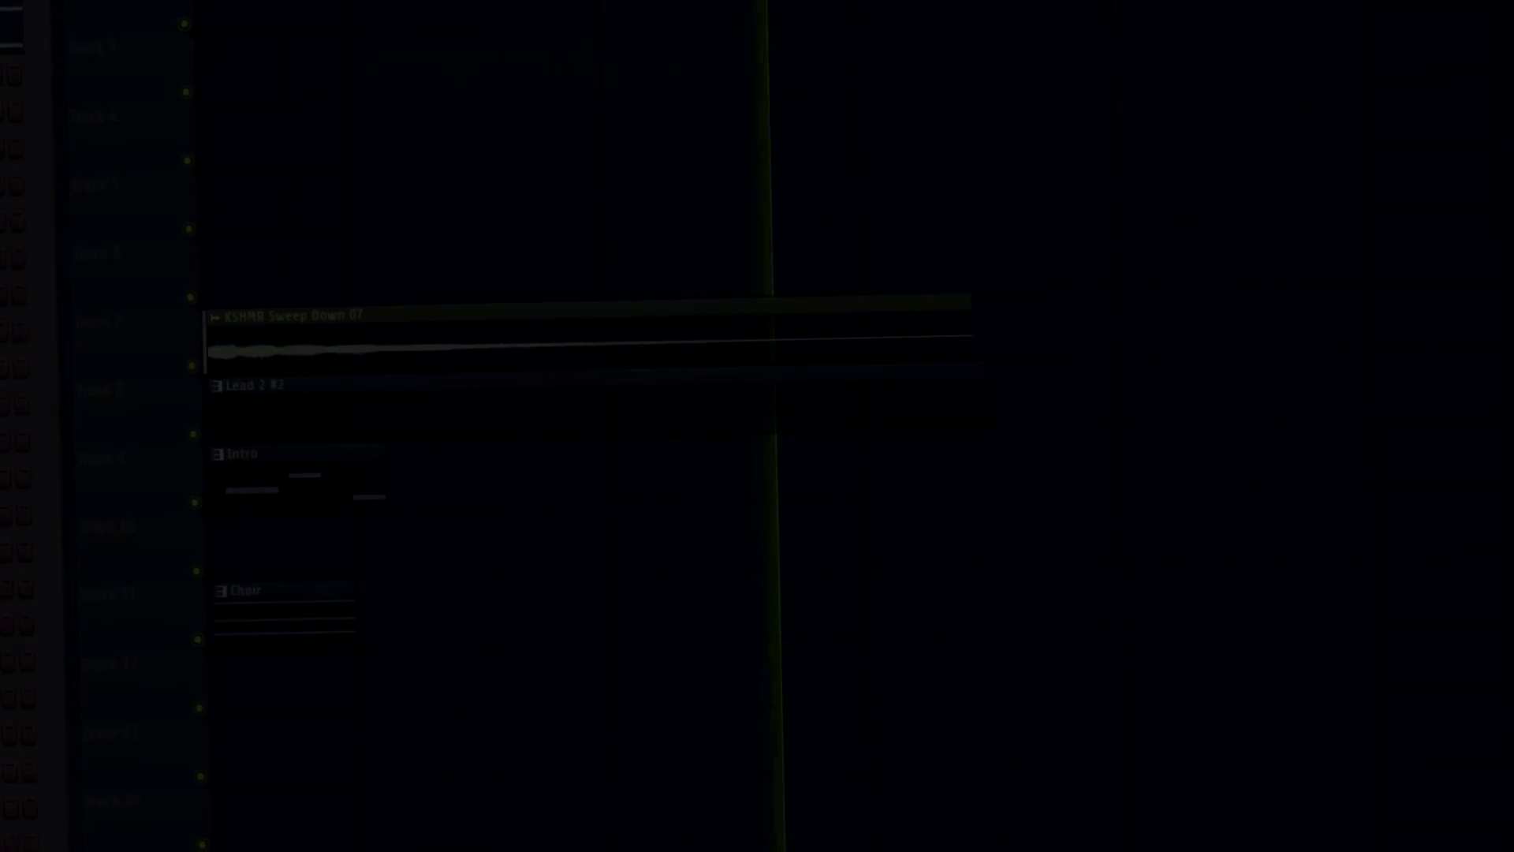